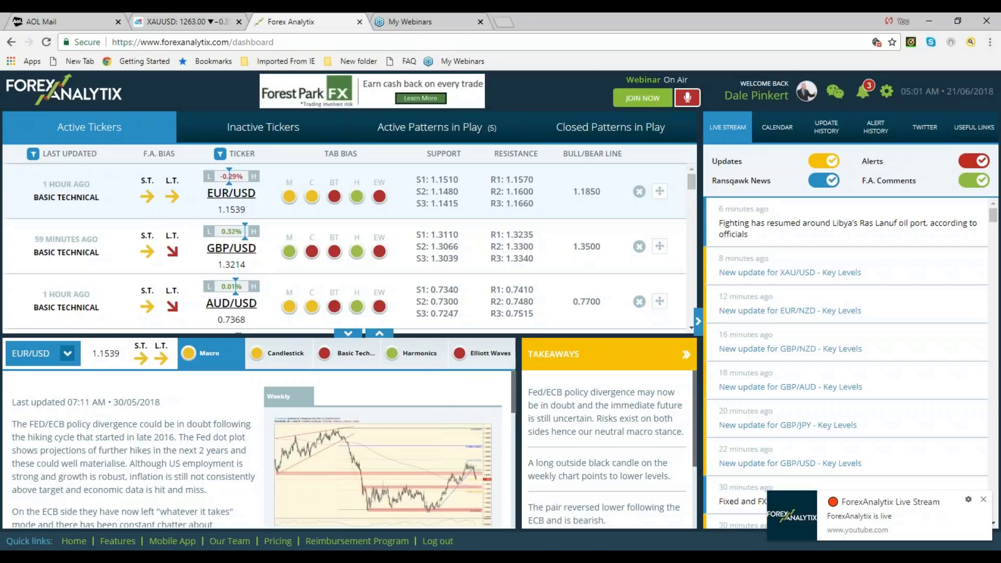
Open ForexAnalytix General Settings from the gear menu to view date-time formats and automatic timezone.
left_click(886, 91)
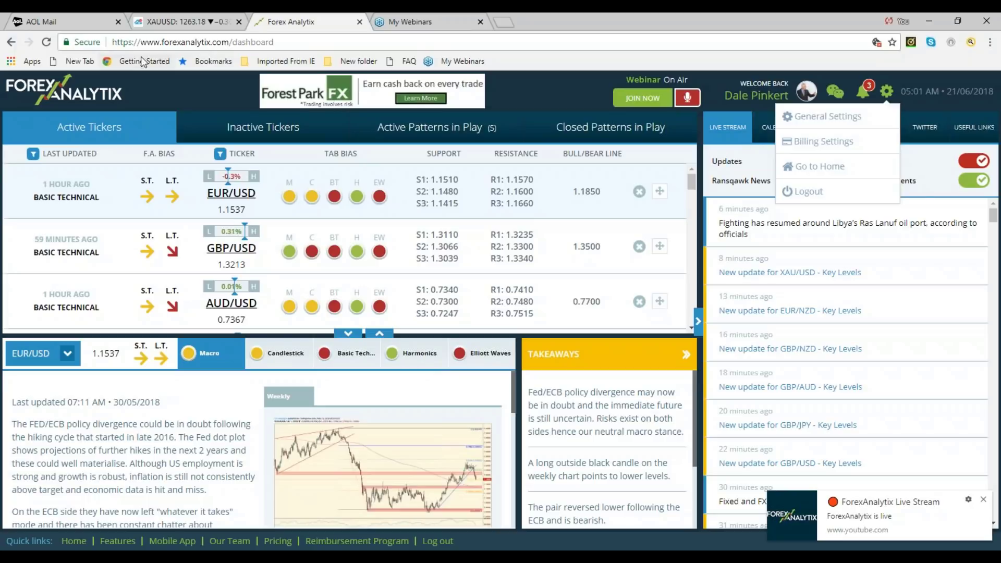
left_click(65, 95)
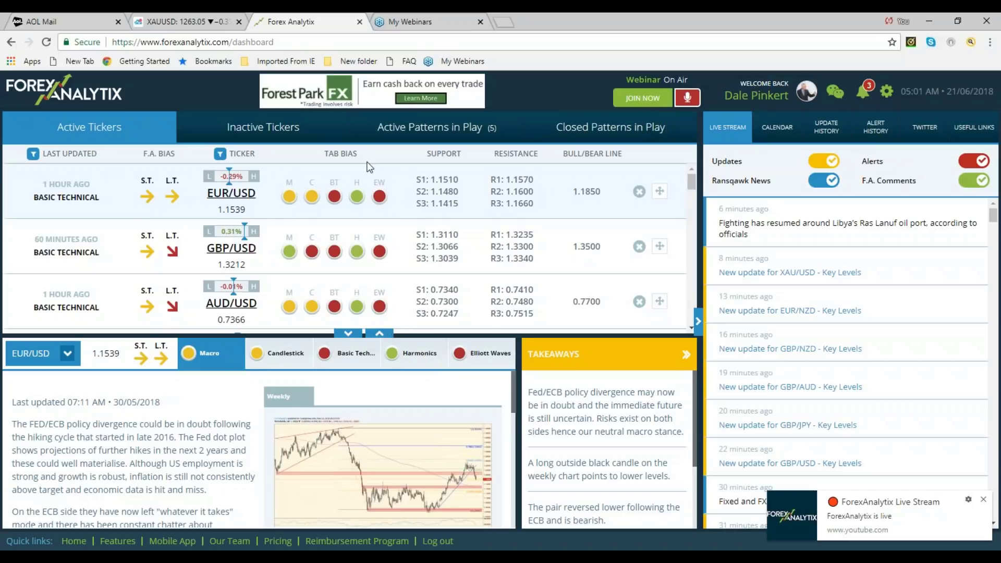
mouse_move(252, 233)
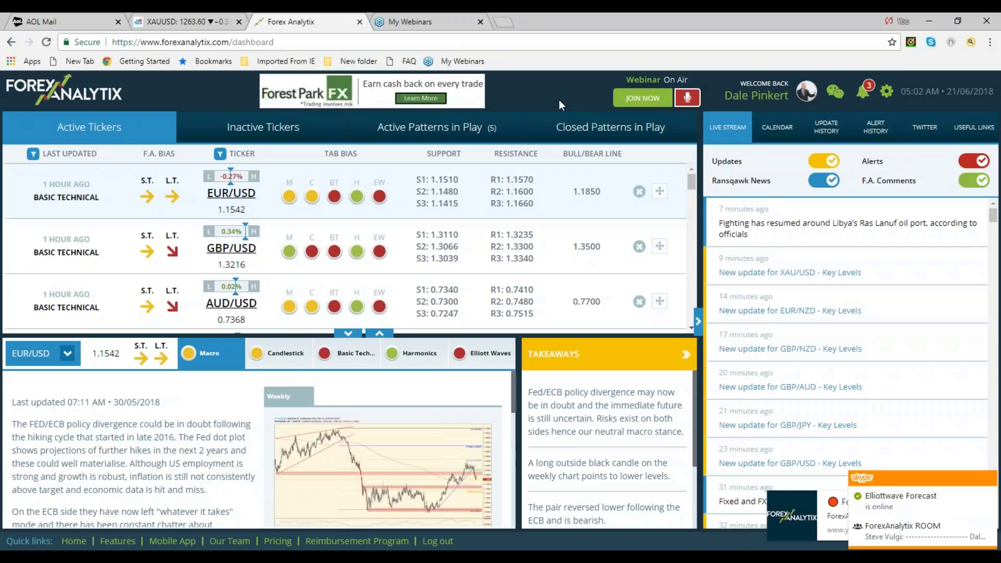
left_click(888, 98)
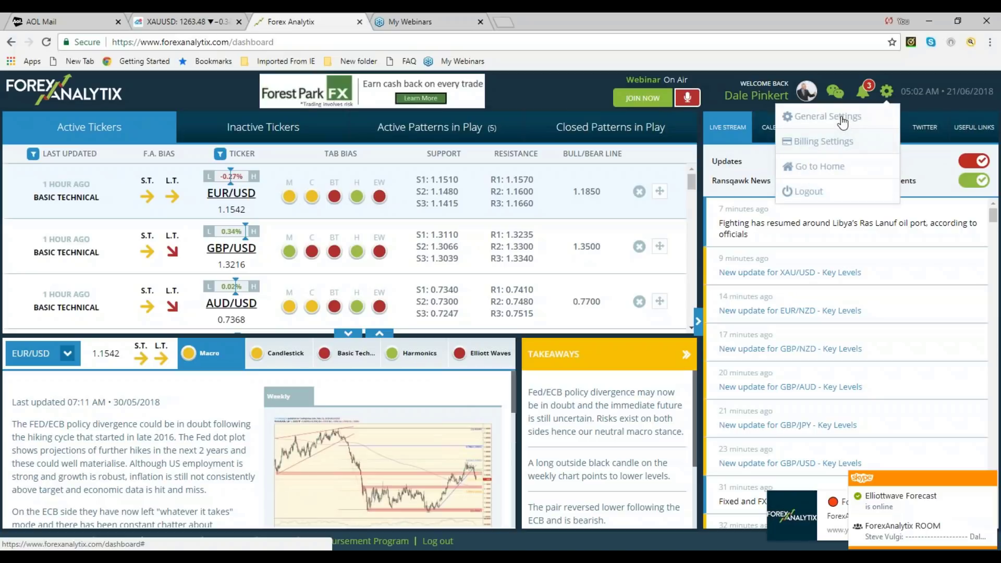
left_click(843, 123)
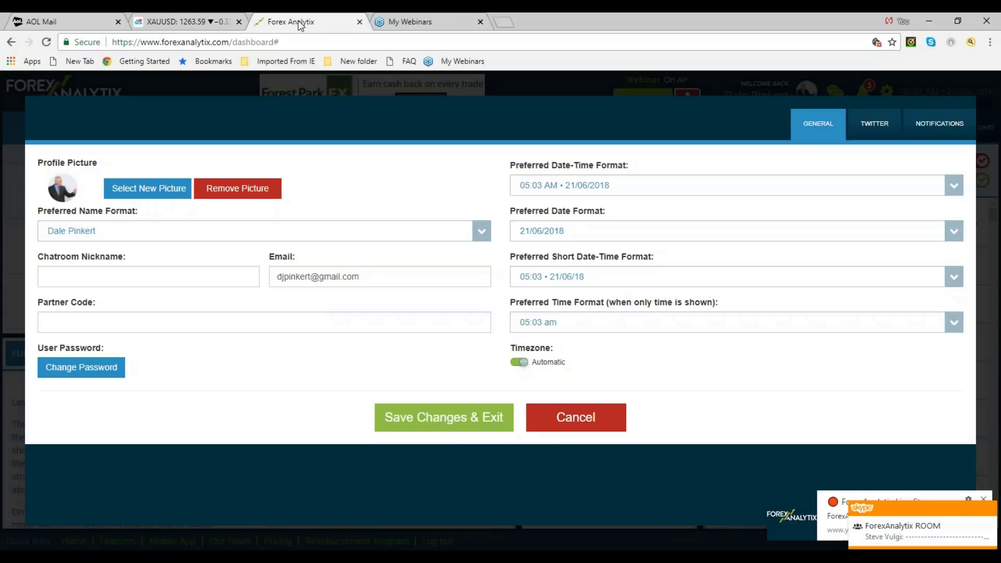
Bring up the hourly XAUUSD gold chart tab and return the watchlist to the top.
left_click(207, 26)
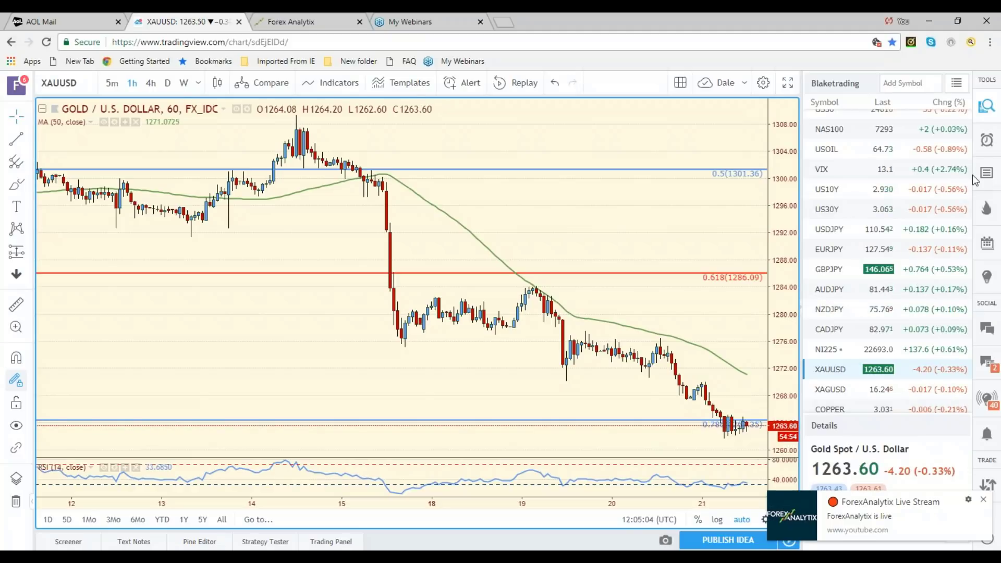
left_click_drag(975, 180, 980, 125)
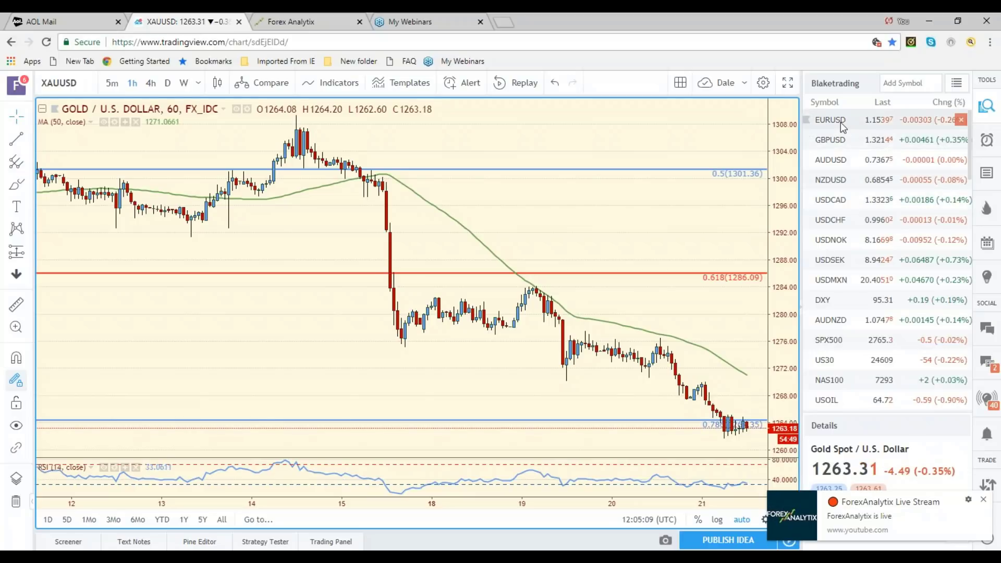
Review EURUSD on daily, weekly and 4-hour intervals, then load the DXY chart.
left_click(840, 126)
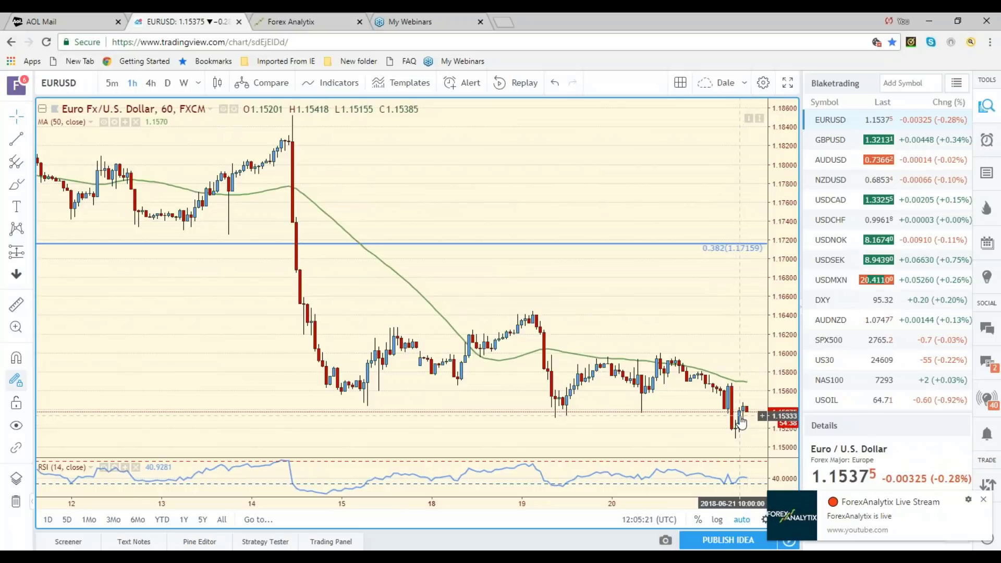
left_click(168, 83)
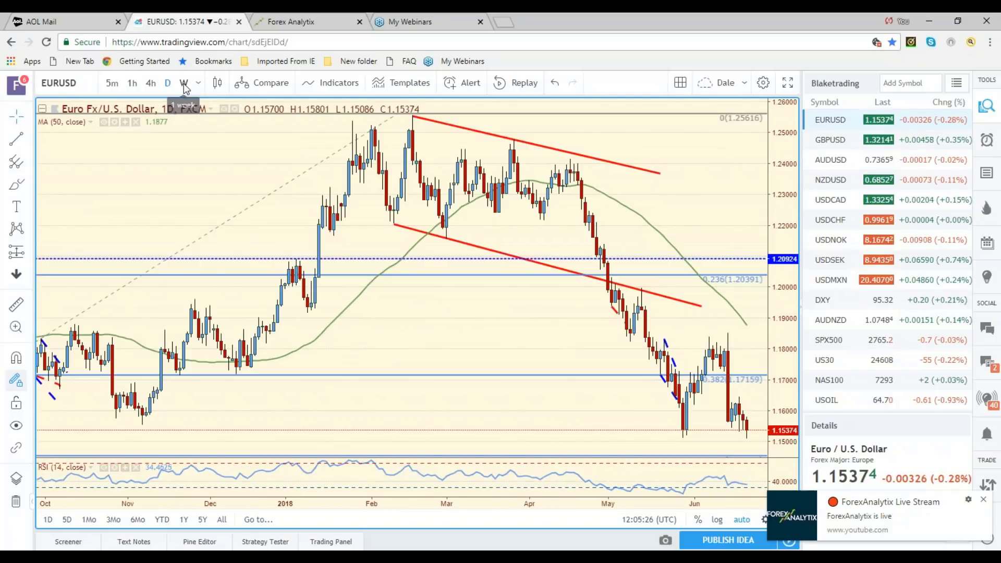
left_click(185, 87)
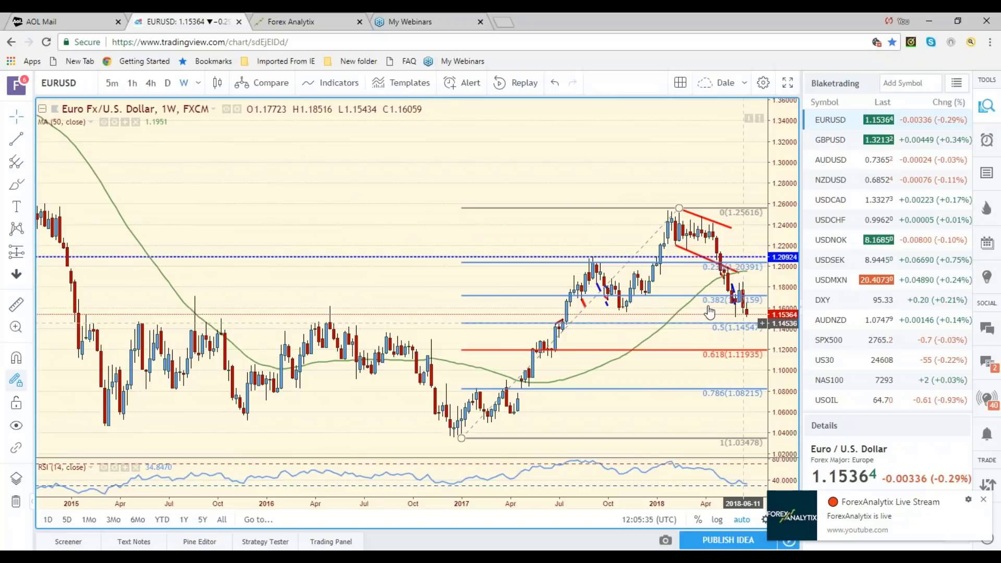
left_click(149, 84)
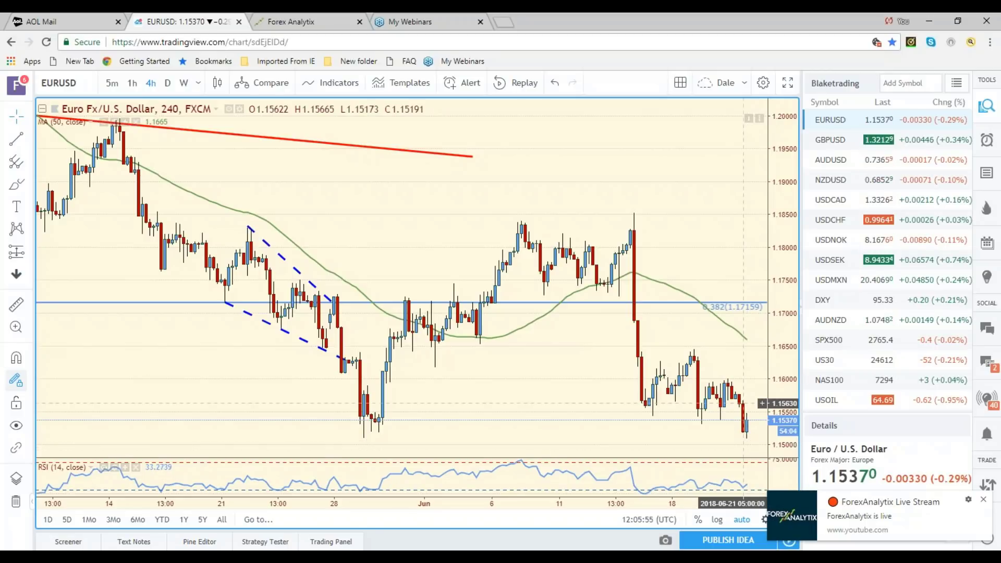
left_click(824, 303)
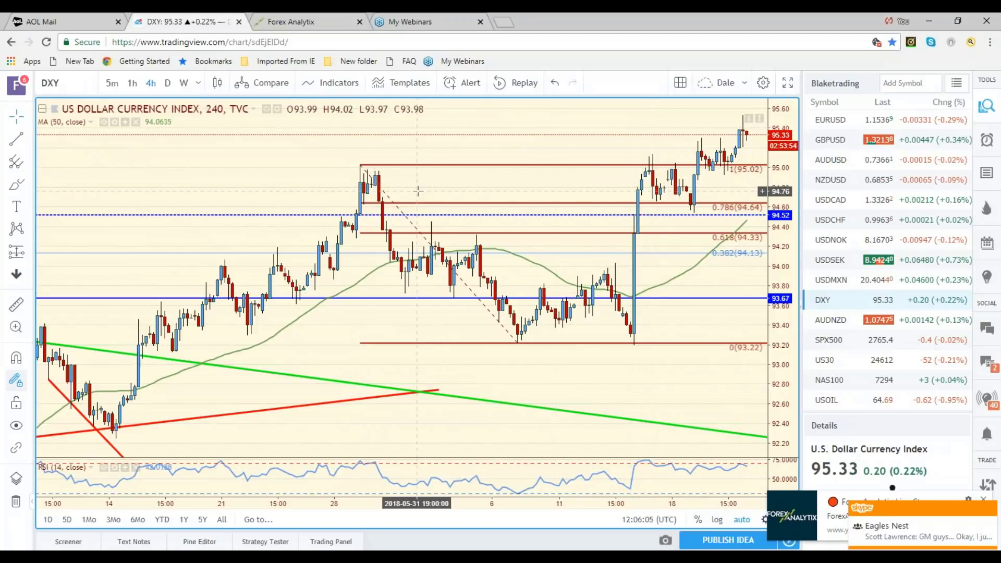
left_click(167, 85)
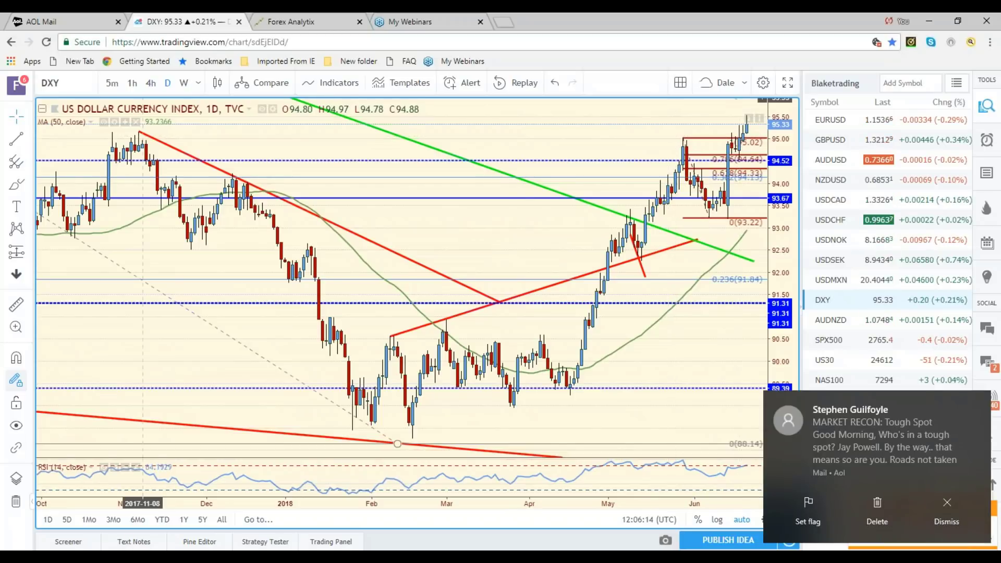
left_click(150, 83)
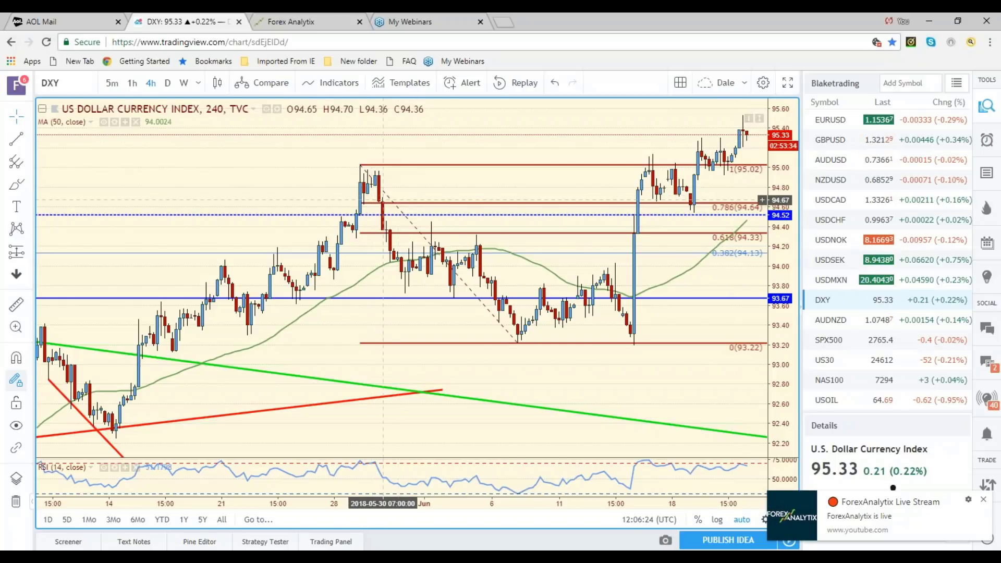
left_click(168, 86)
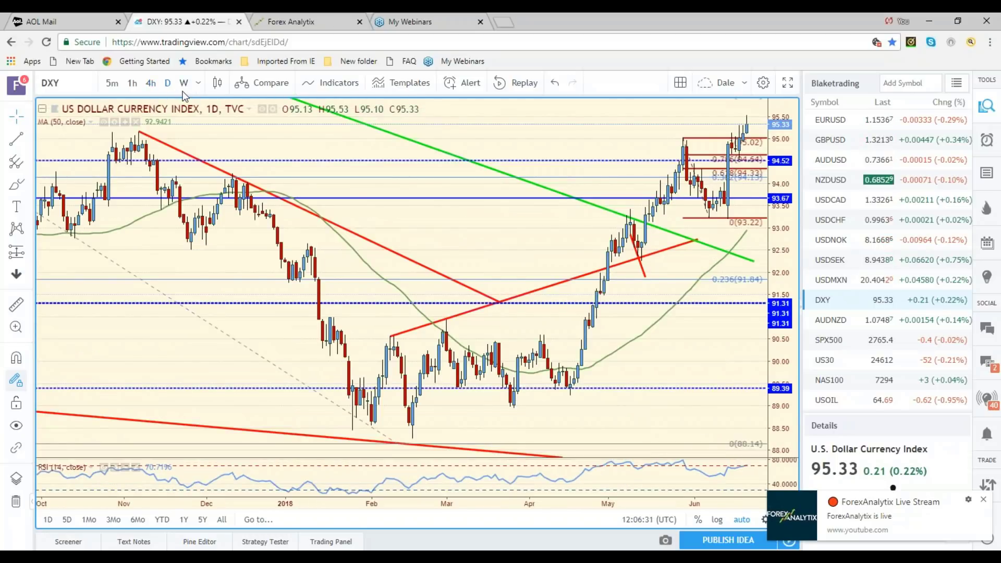
left_click(183, 83)
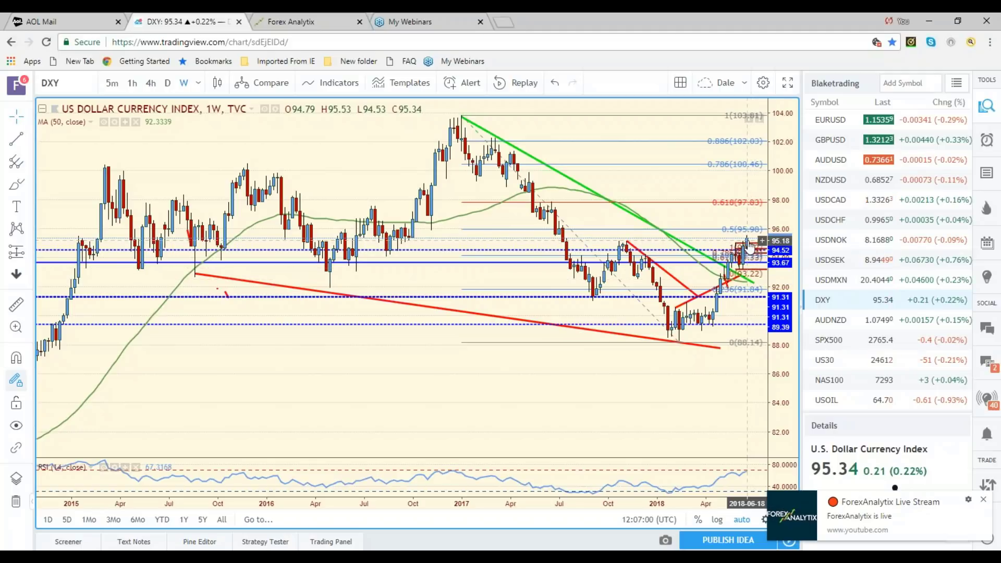
left_click(150, 88)
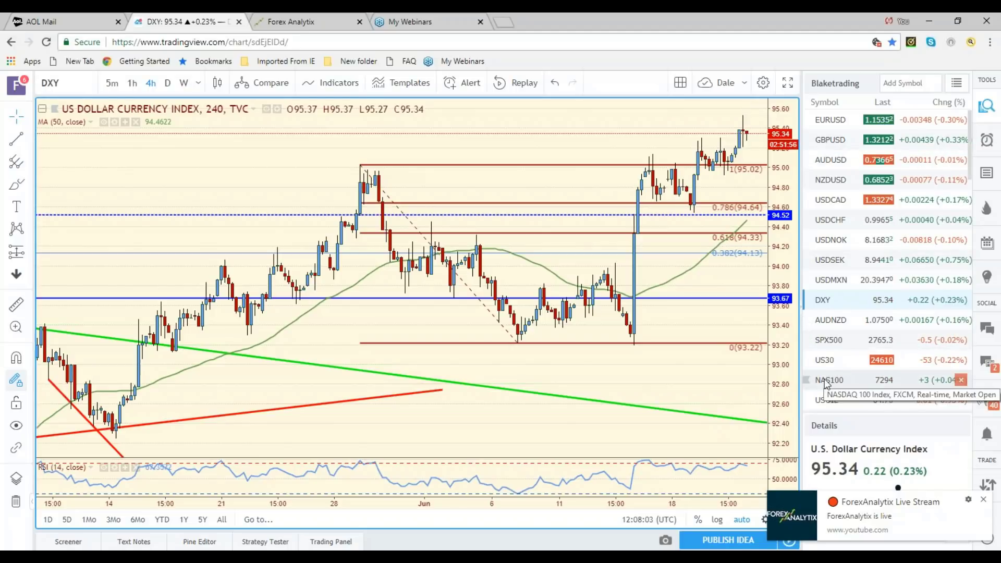
Load the 4-hour SPX500 chart and scroll the watchlist down toward USDJPY.
left_click(830, 348)
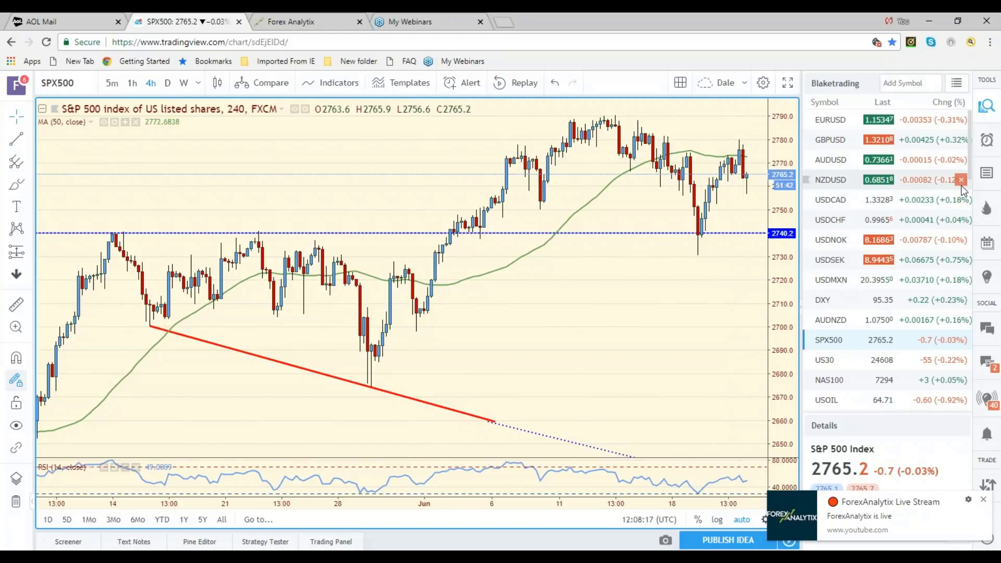
scroll(969, 178, "down", 1)
scroll(970, 180, "down", 1)
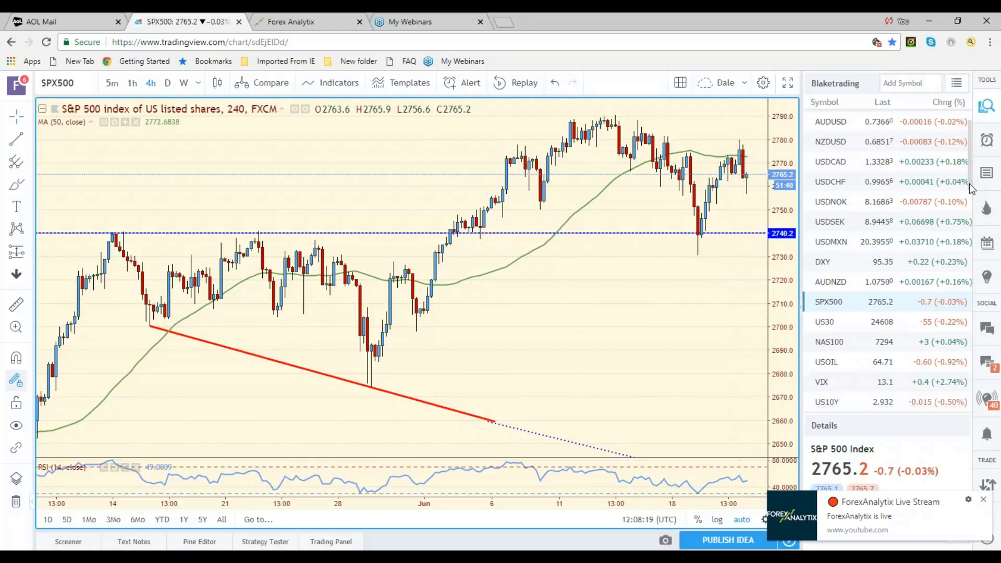
scroll(970, 185, "down", 2)
scroll(969, 190, "down", 1)
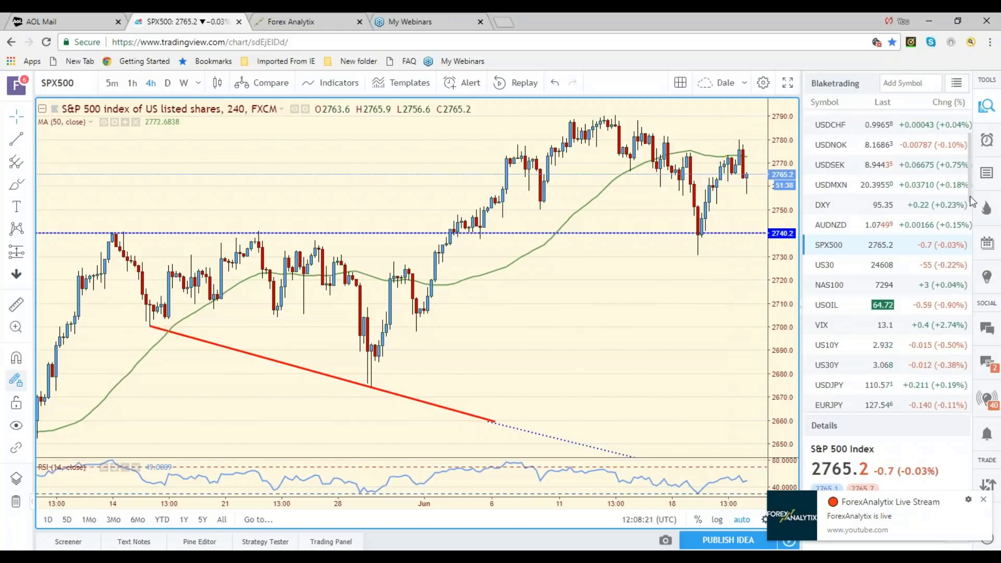
Glance at USDJPY and the US10Y yield, then return to the 4-hour SPX500 chart.
left_click(835, 385)
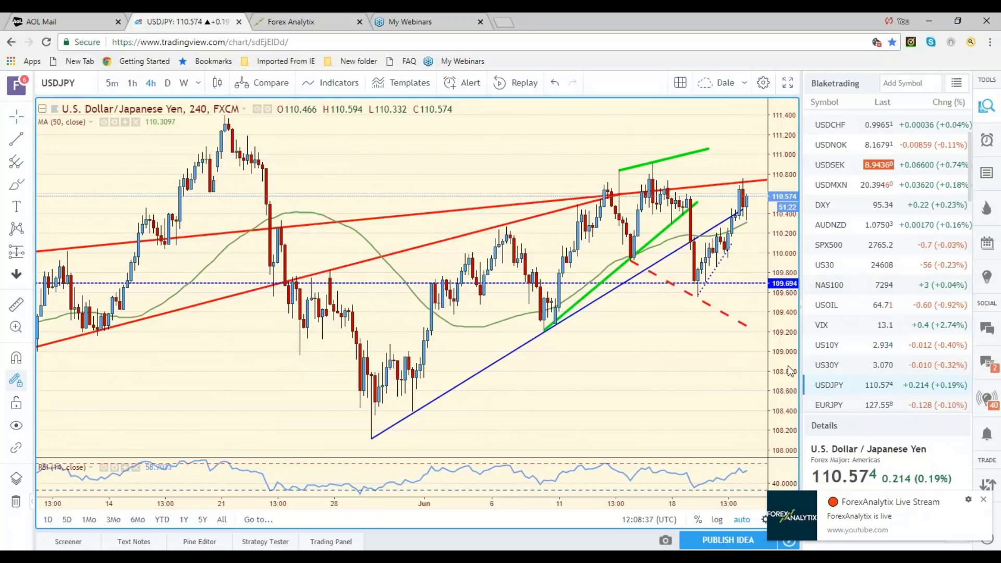
left_click(826, 349)
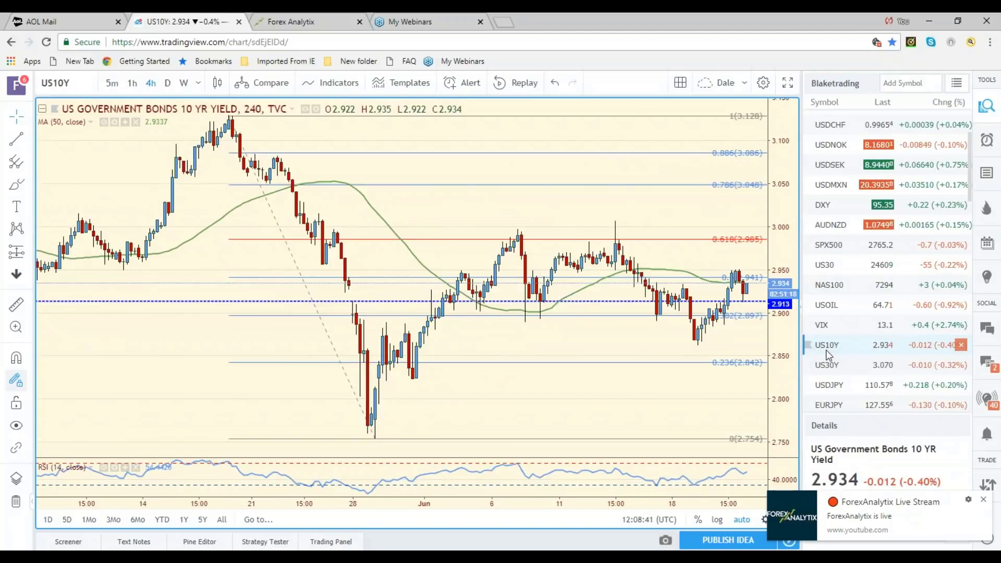
left_click(822, 246)
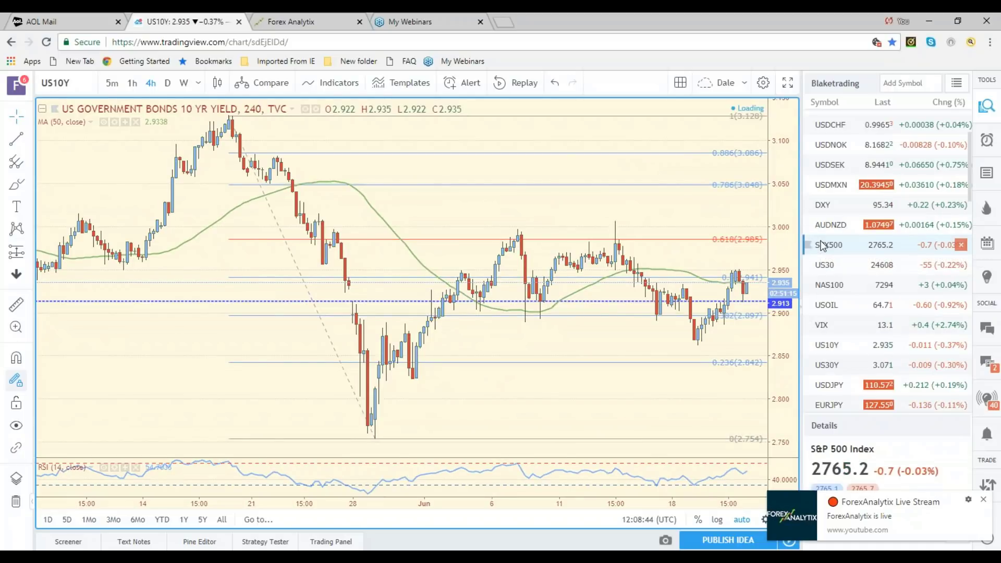
Load NAS100 and step through weekly, daily, 4-hour and hourly candles, ending on daily.
left_click(834, 287)
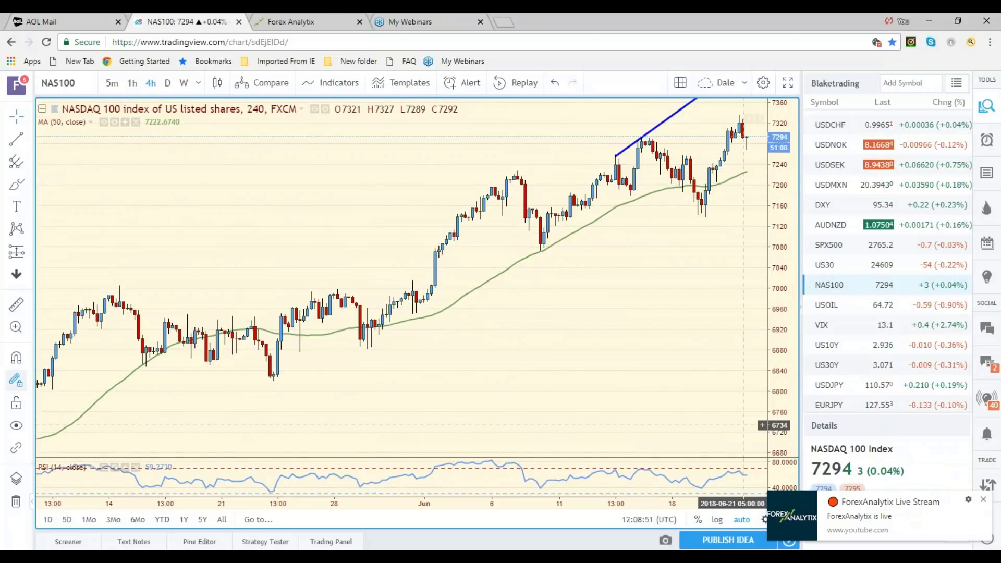
left_click(185, 84)
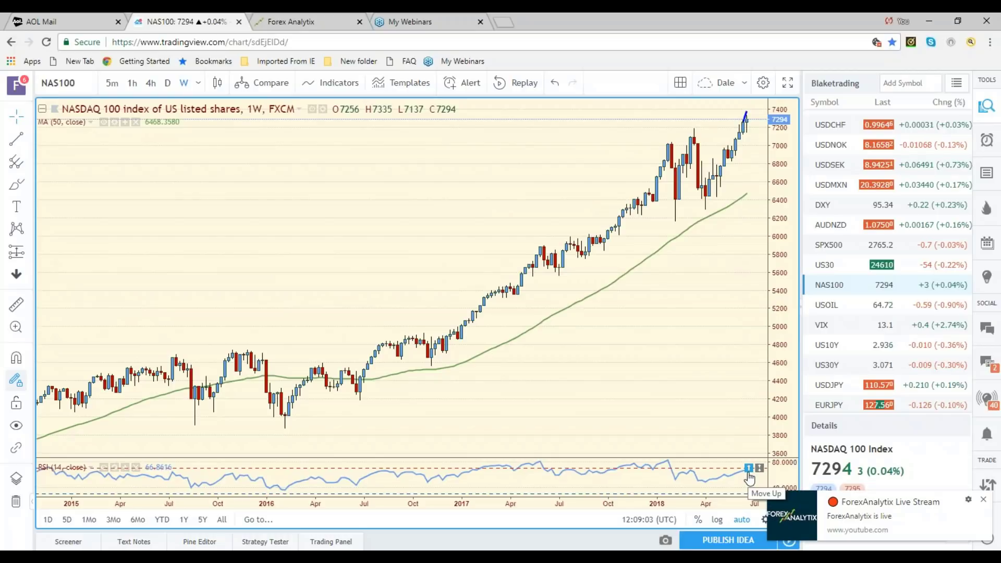
left_click(169, 84)
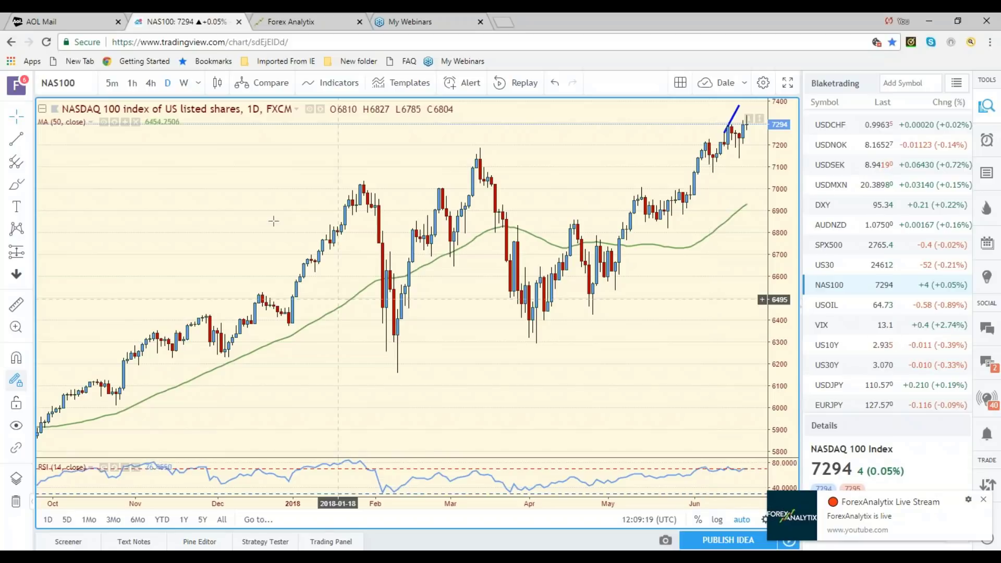
left_click(150, 84)
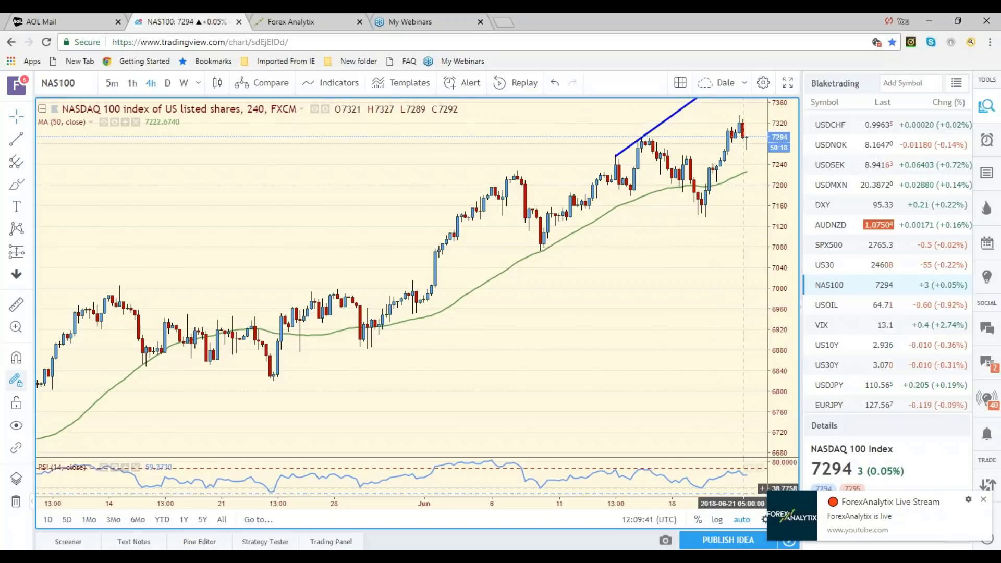
left_click(131, 85)
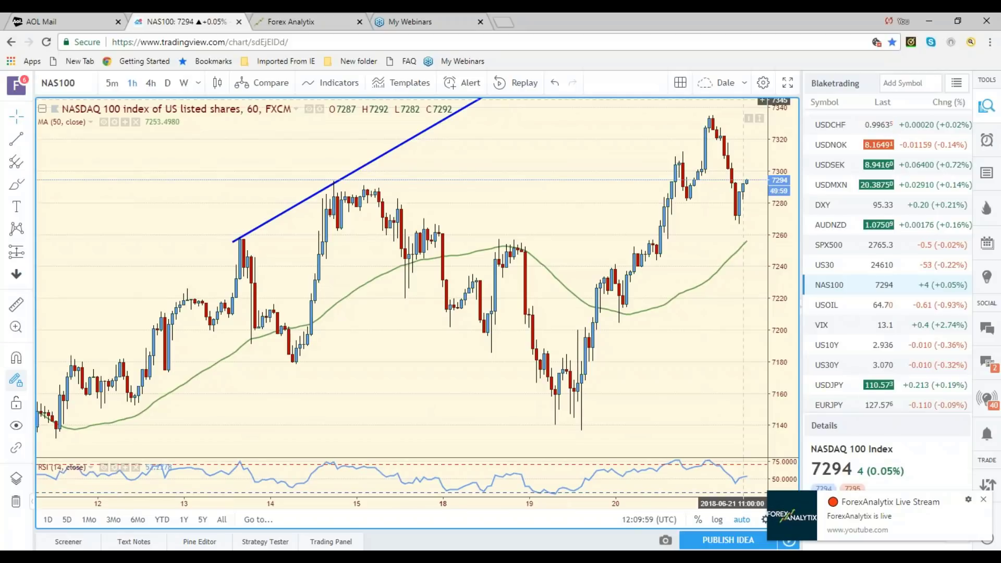
left_click(168, 84)
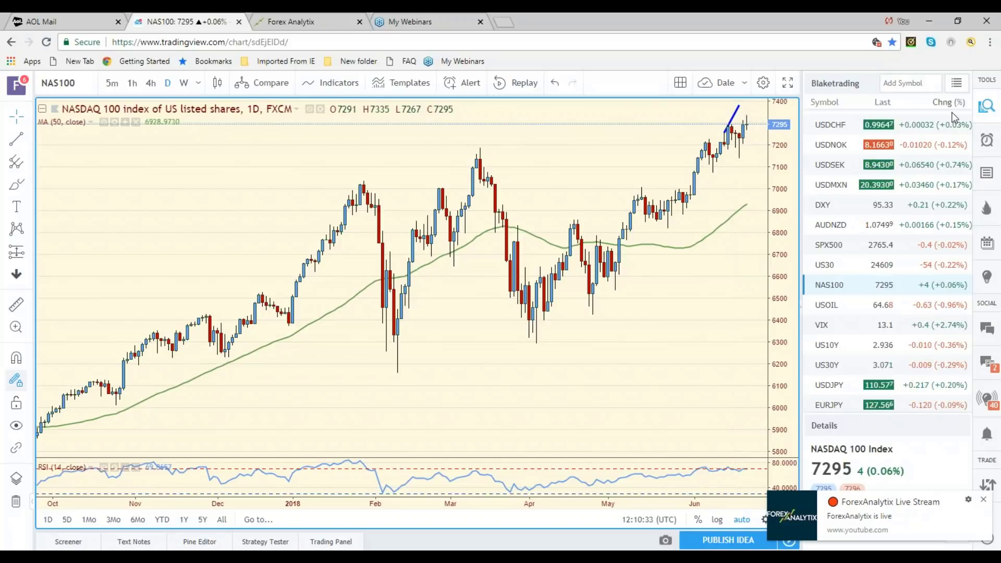
Load the daily GBPUSD chart from the watchlist, showing the 1.33029 level.
scroll(970, 151, "up", 3)
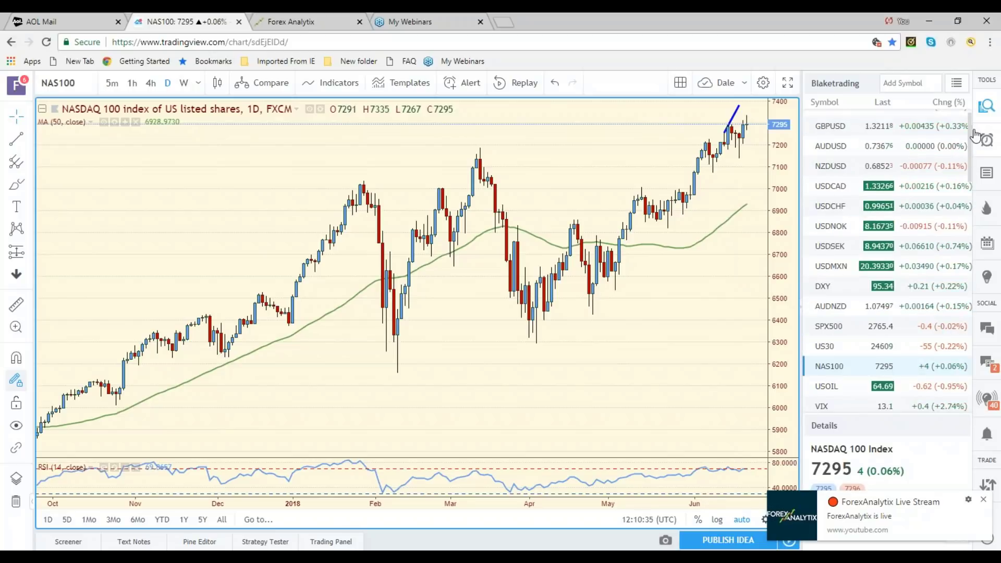
scroll(974, 137, "up", 1)
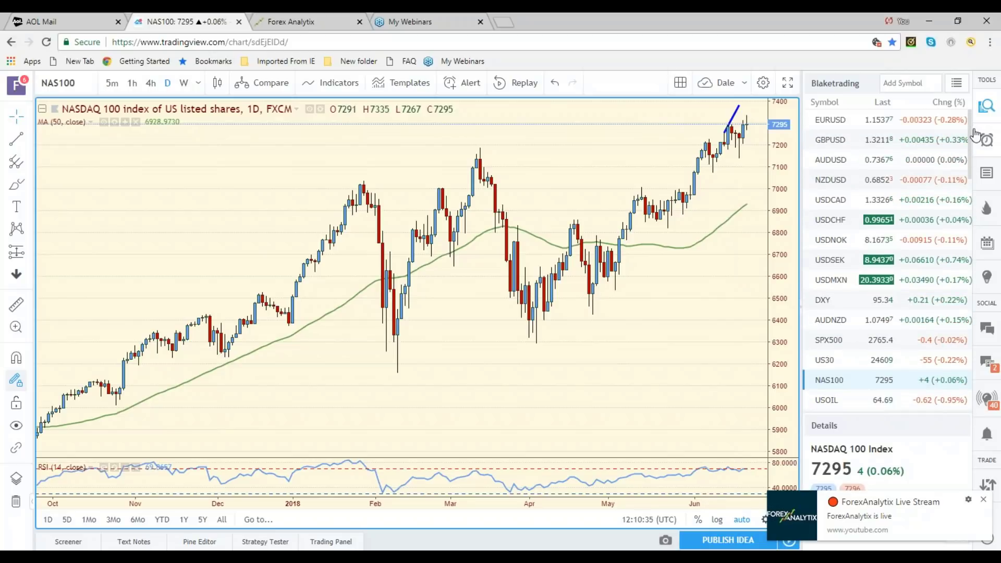
left_click(830, 149)
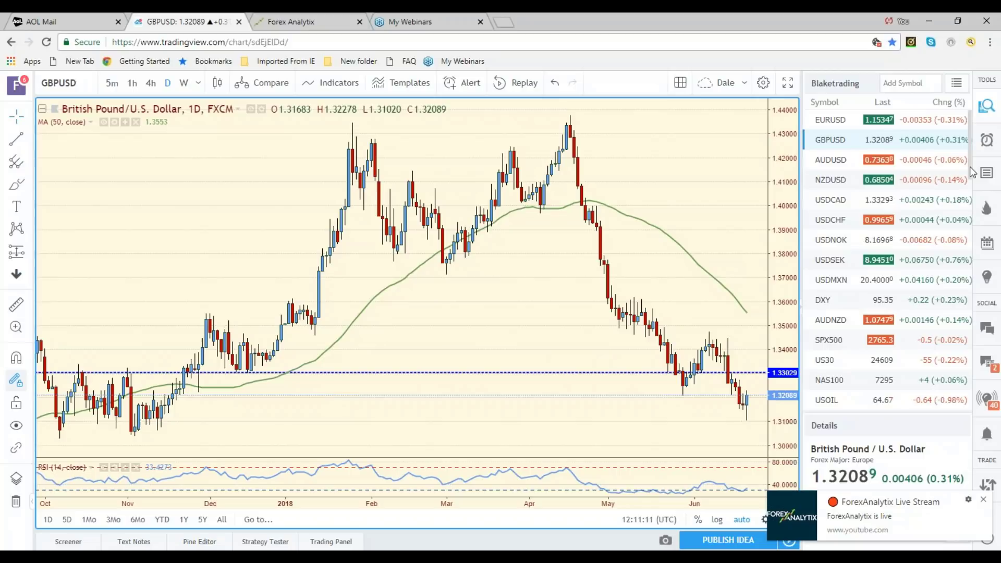
scroll(971, 172, "down", 1)
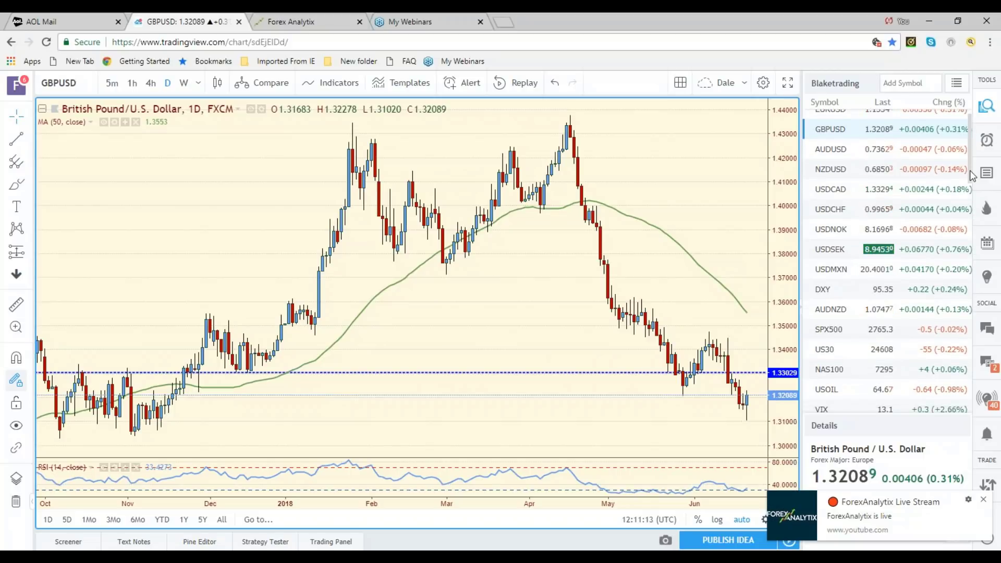
scroll(972, 170, "up", 1)
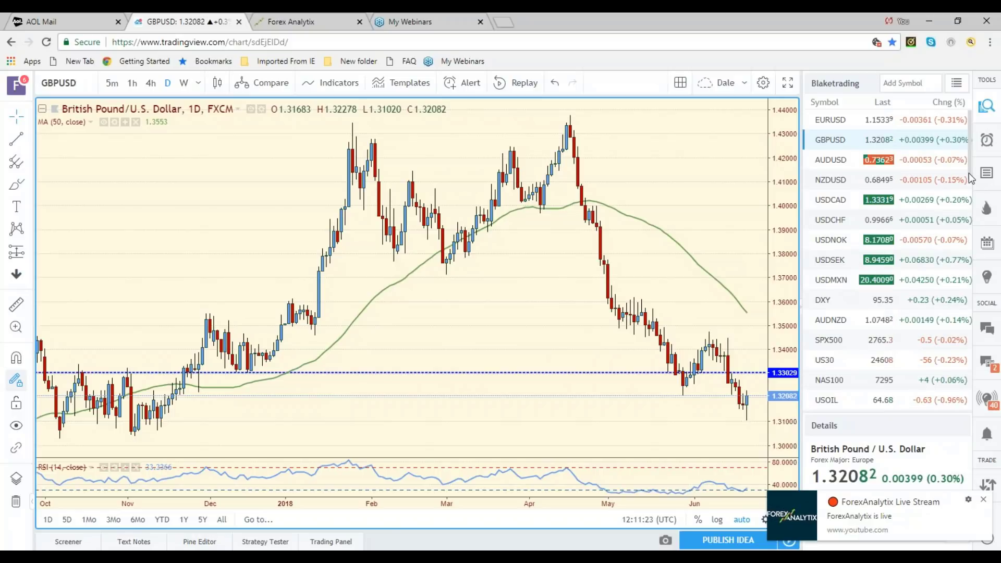
scroll(969, 177, "down", 1)
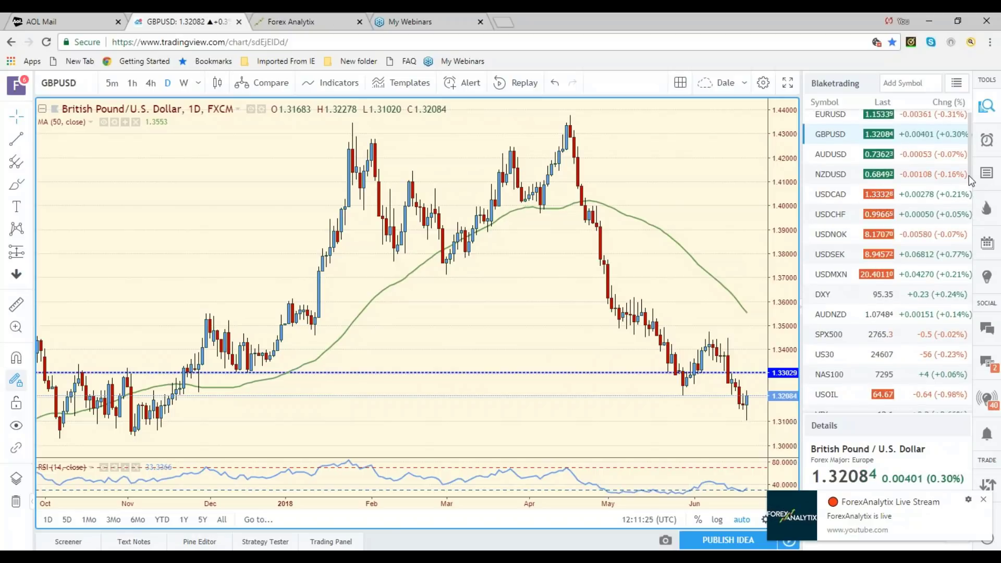
scroll(969, 180, "down", 3)
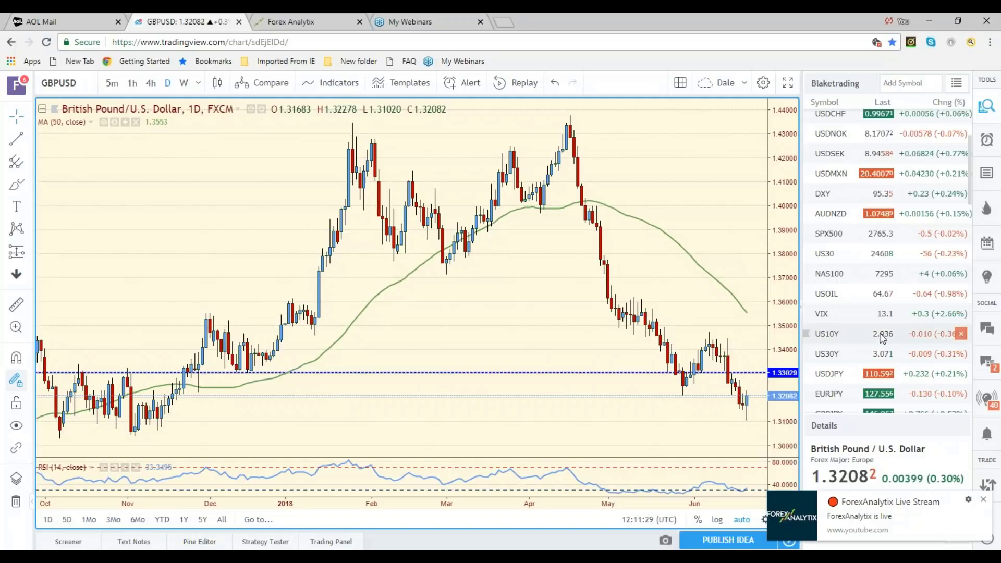
Load the US10Y yield chart on 4-hour candles with Fibonacci levels 3.128 to 2.754.
left_click(835, 337)
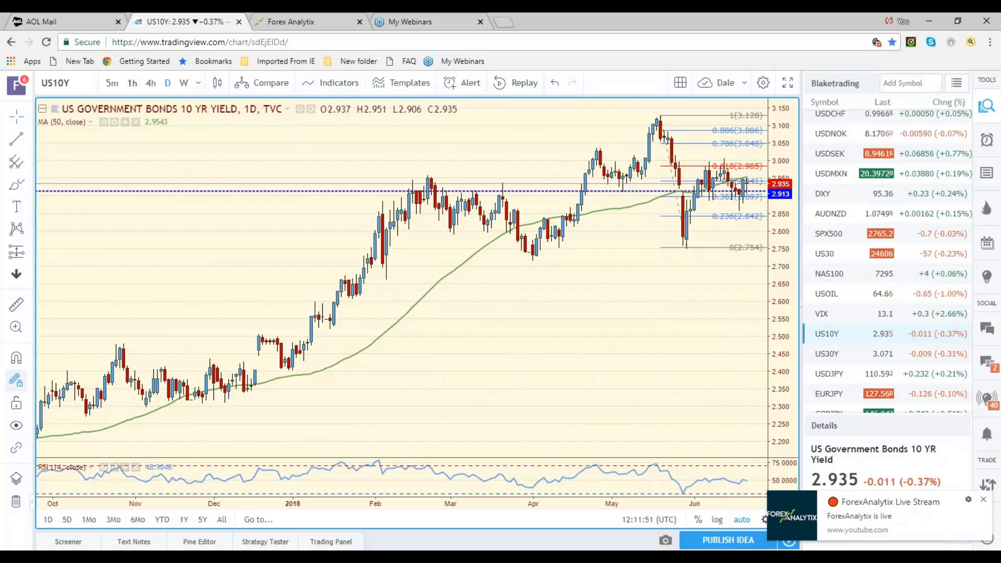
left_click(151, 84)
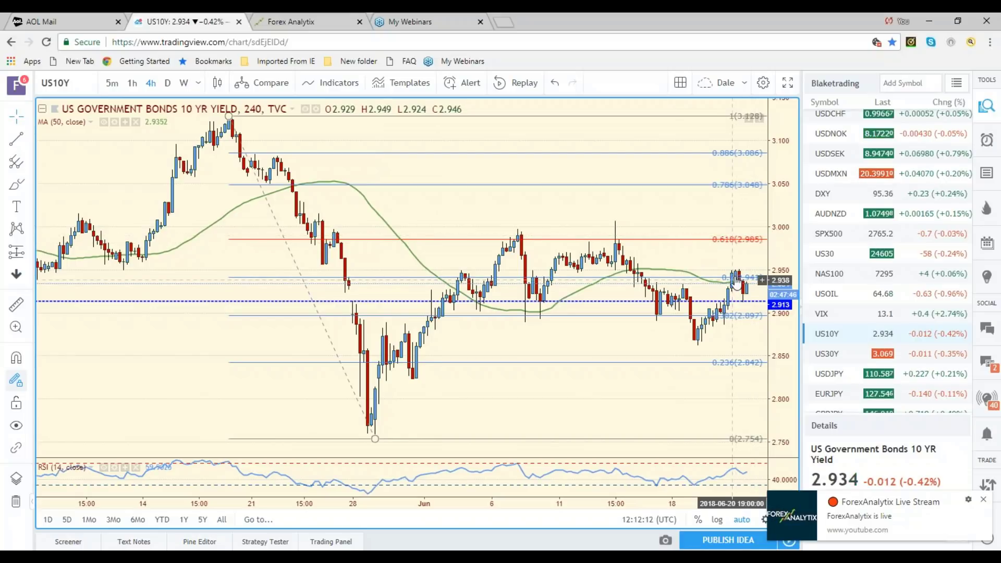
Switch the US10Y yield chart to daily candles.
left_click(168, 83)
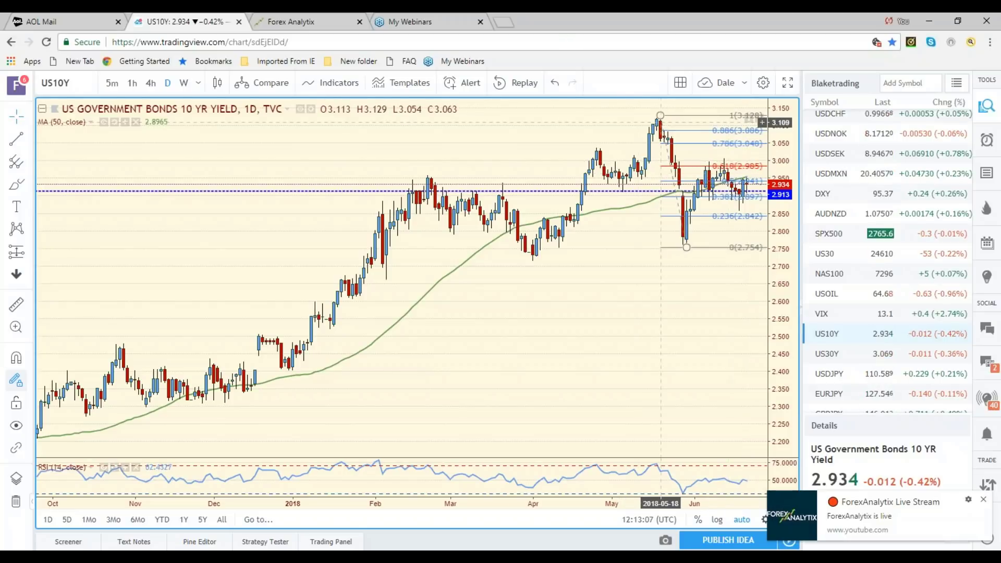
Select the SPX500 row in the watchlist to load the S&P 500 chart.
left_click(825, 237)
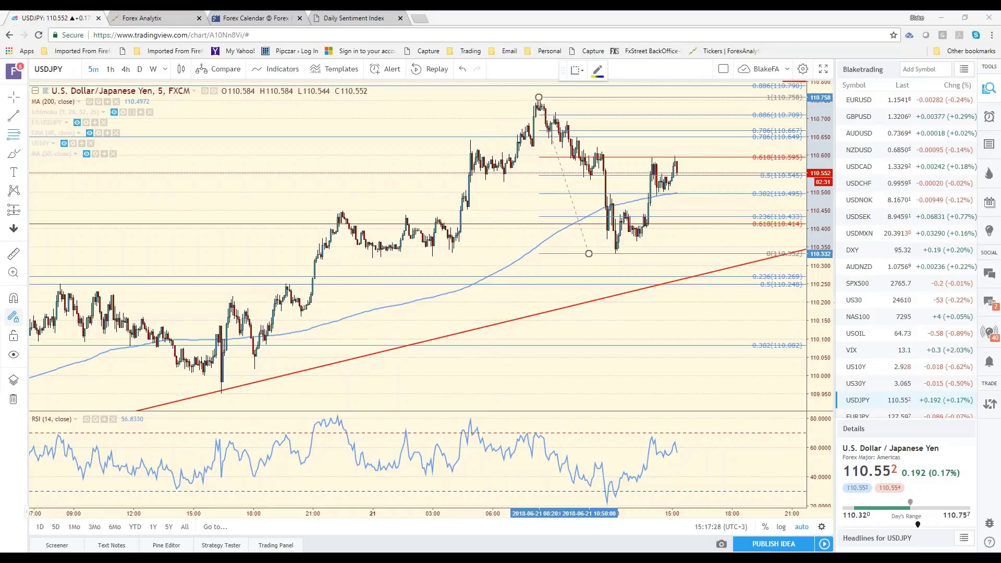
Open the Windows calendar flyout to confirm today is Thursday, June 21, 2018.
left_click(980, 559)
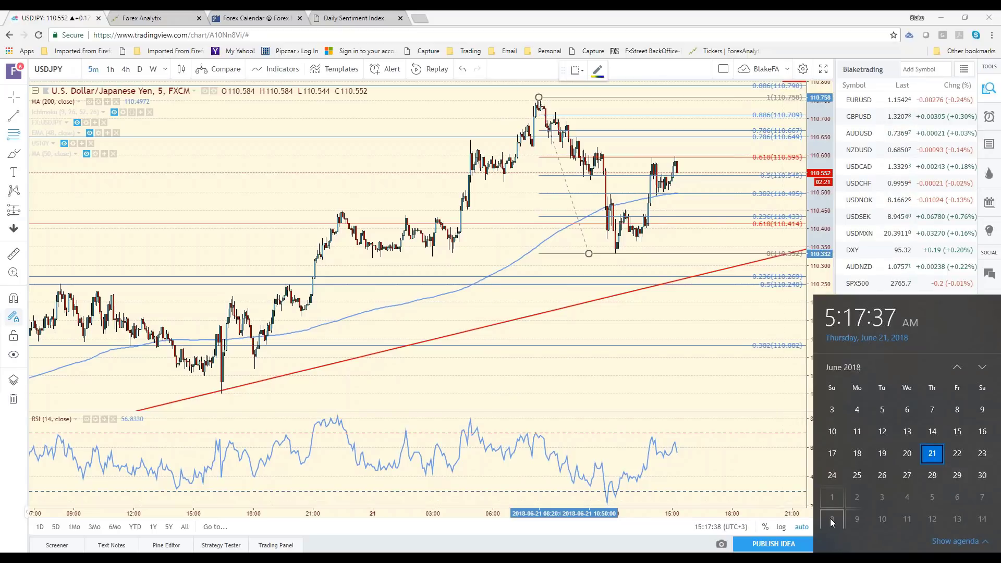
Close the calendar and switch from the USDJPY chart to the Forex Analytix dashboard tab.
key("Escape")
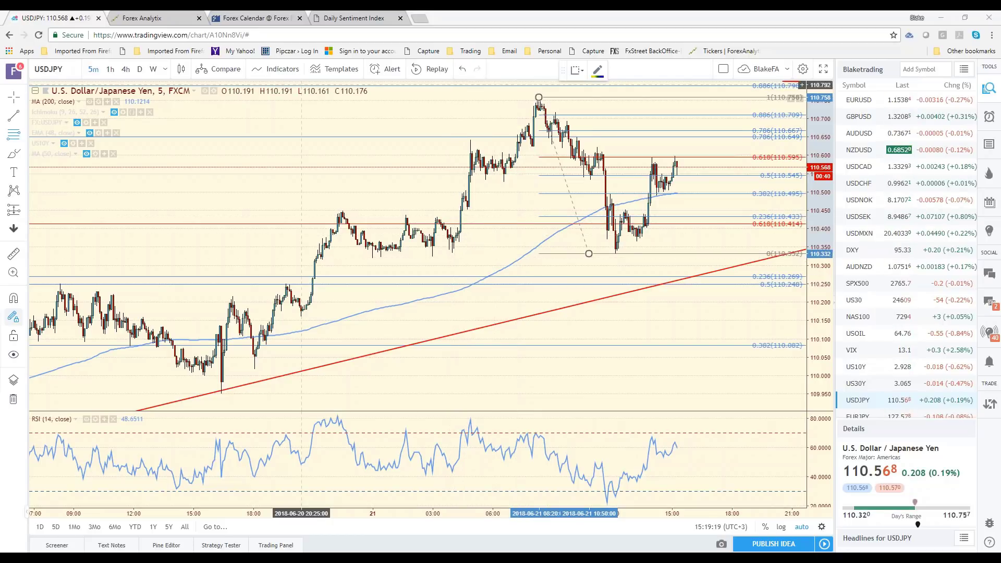
left_click(150, 19)
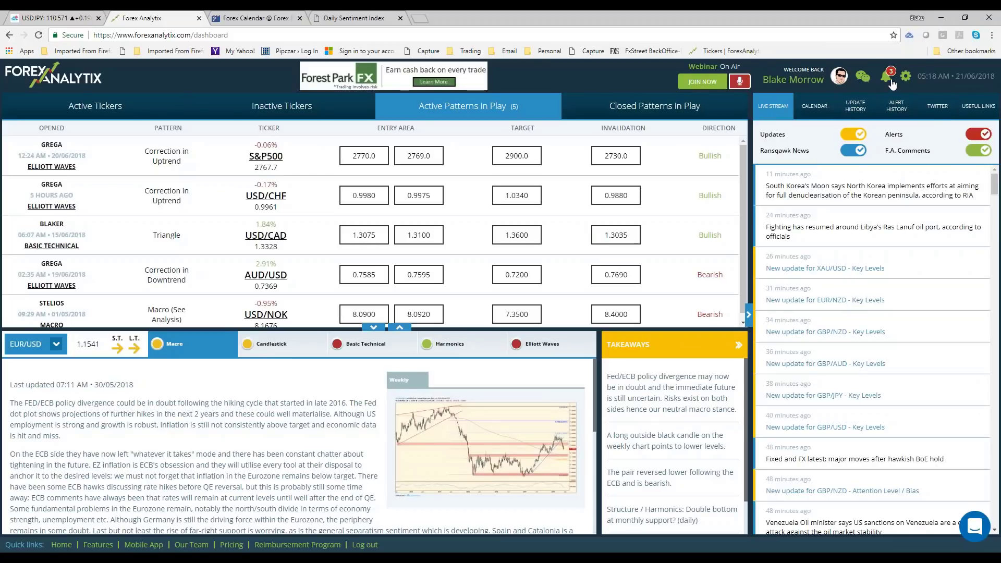
Dismiss notifications and read the summer-trading overnight-analysis alert in Alert History, then return to USDJPY.
left_click(891, 82)
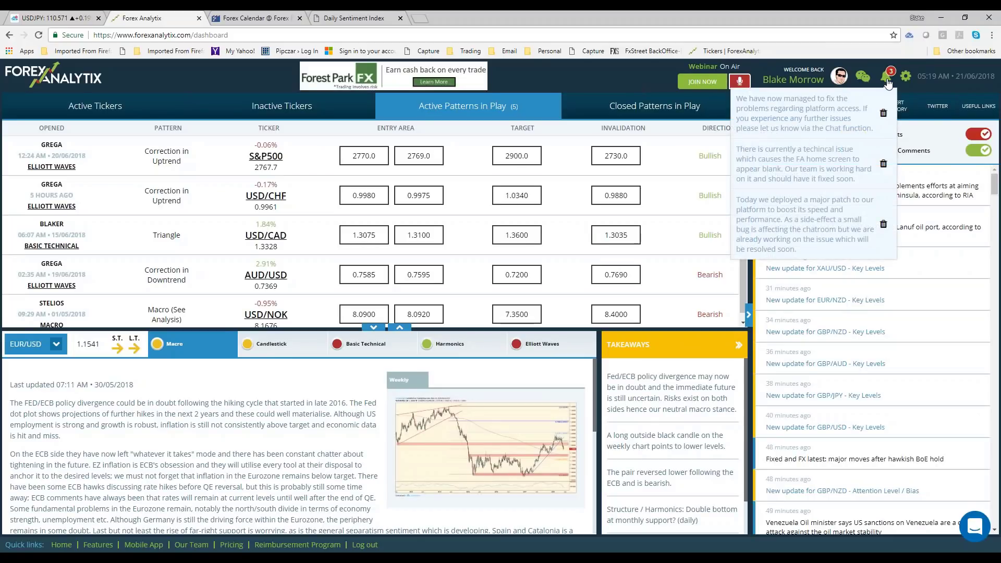
left_click(887, 81)
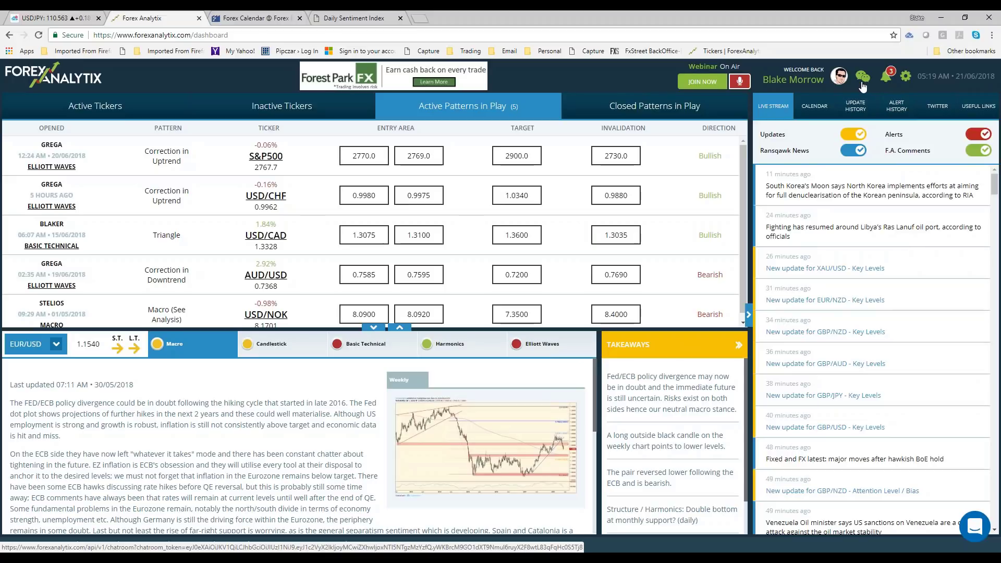
left_click(890, 108)
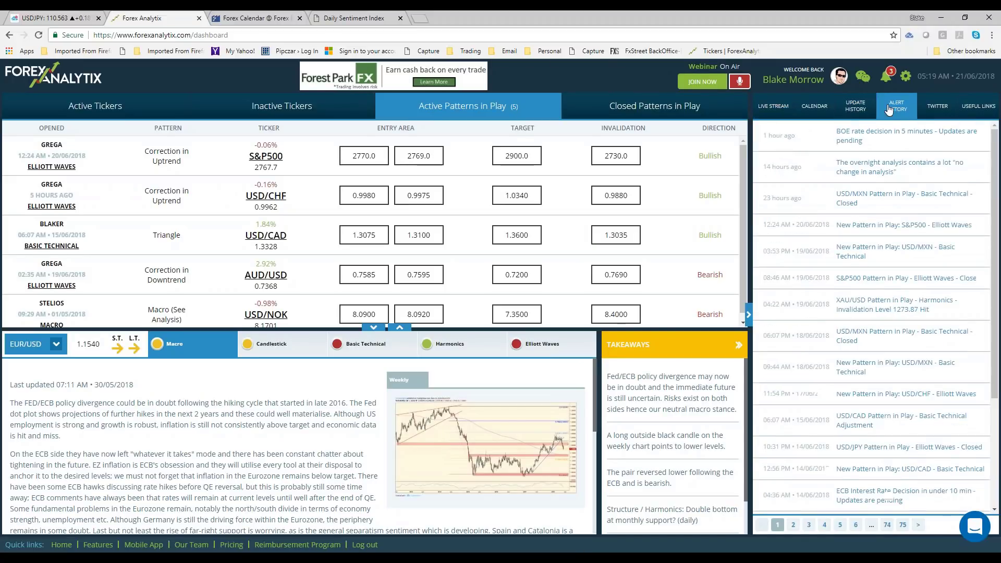
left_click(926, 165)
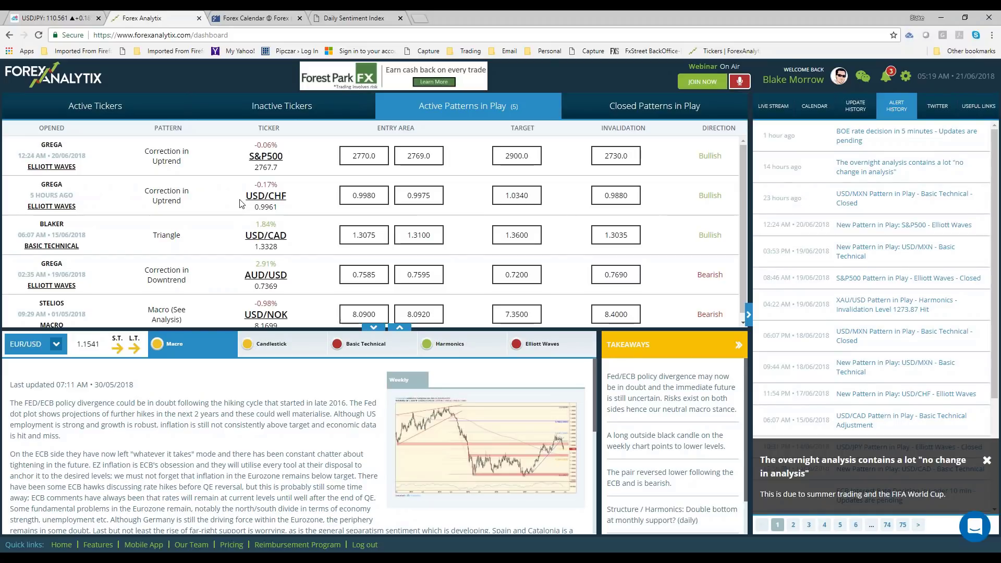
left_click(56, 19)
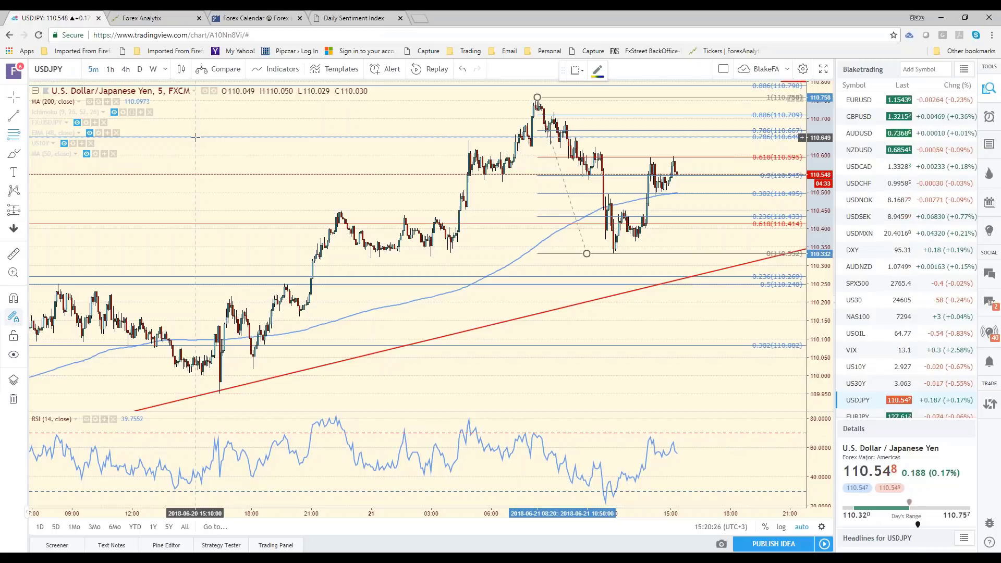
Show USDJPY on the daily timeframe, then load the GBPUSD and NZDUSD daily charts.
left_click(140, 70)
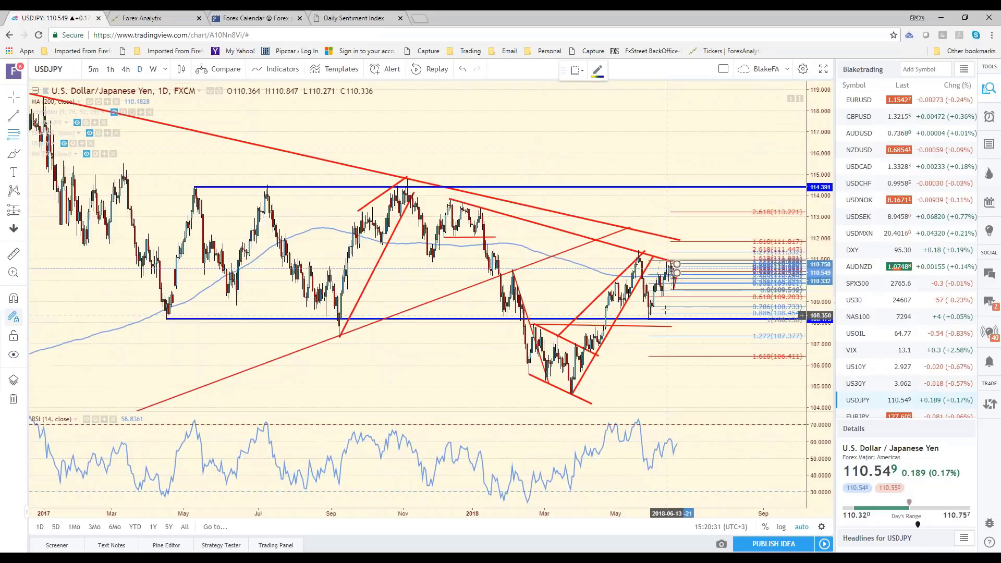
scroll(740, 262, "up", 5)
scroll(739, 262, "down", 5)
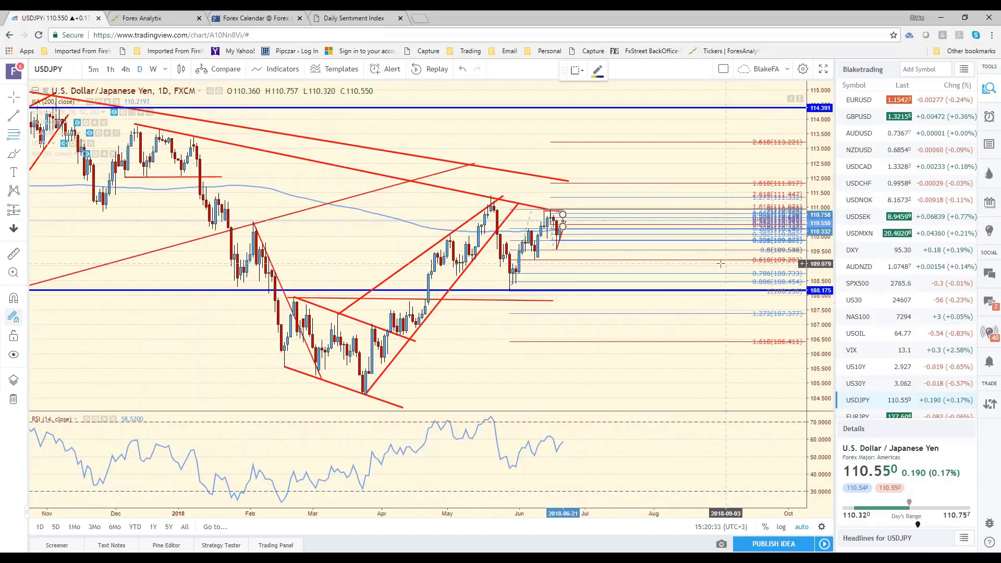
left_click(881, 118)
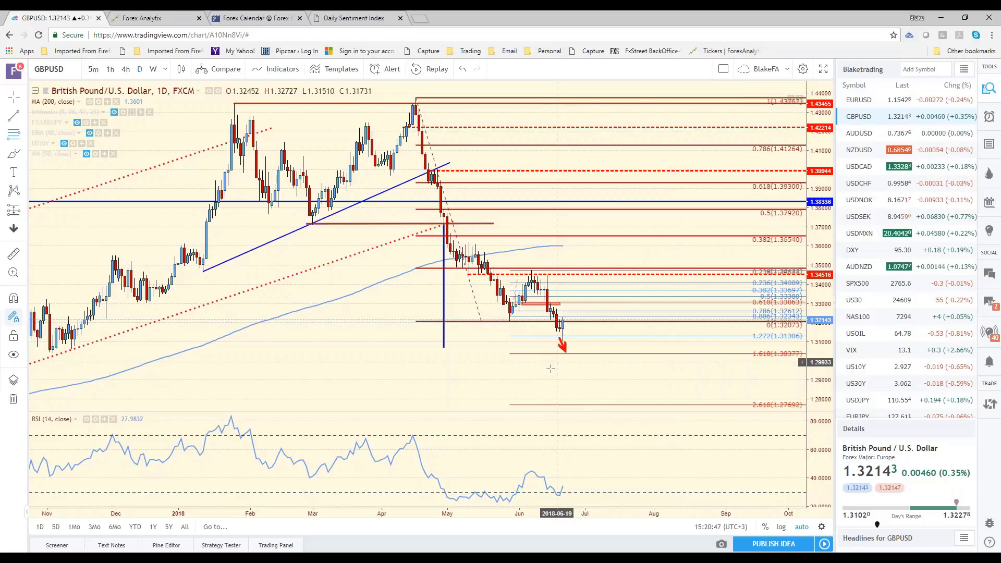
left_click(863, 151)
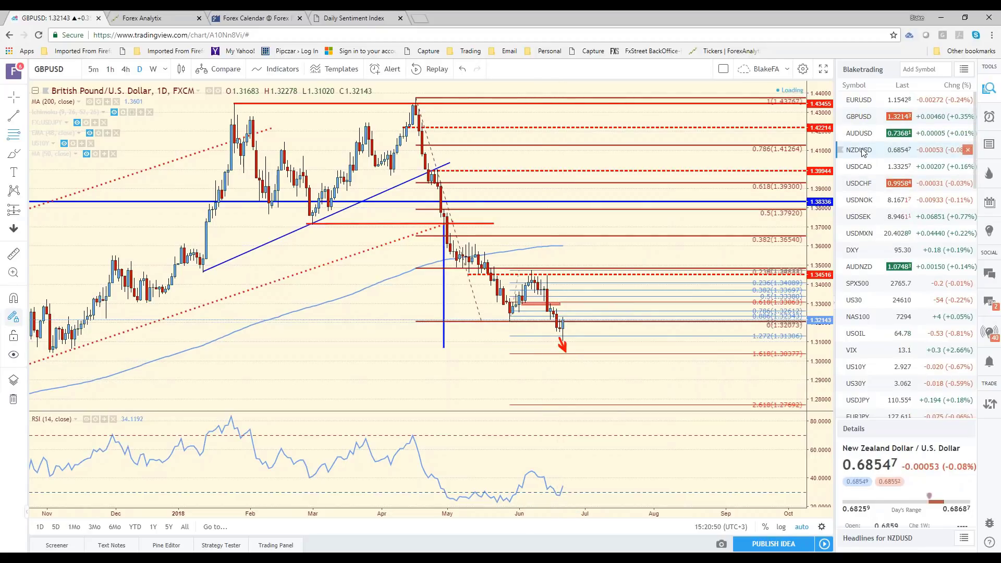
Cycle through the AUDUSD, NZDUSD, USDCAD and USDCHF daily charts, ending on USDJPY daily.
key("Up")
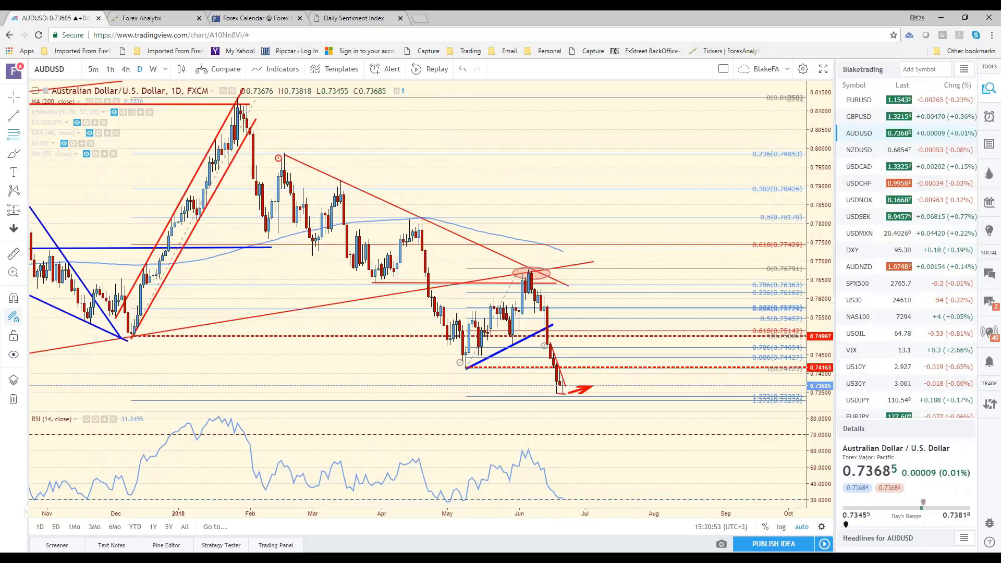
left_click(873, 152)
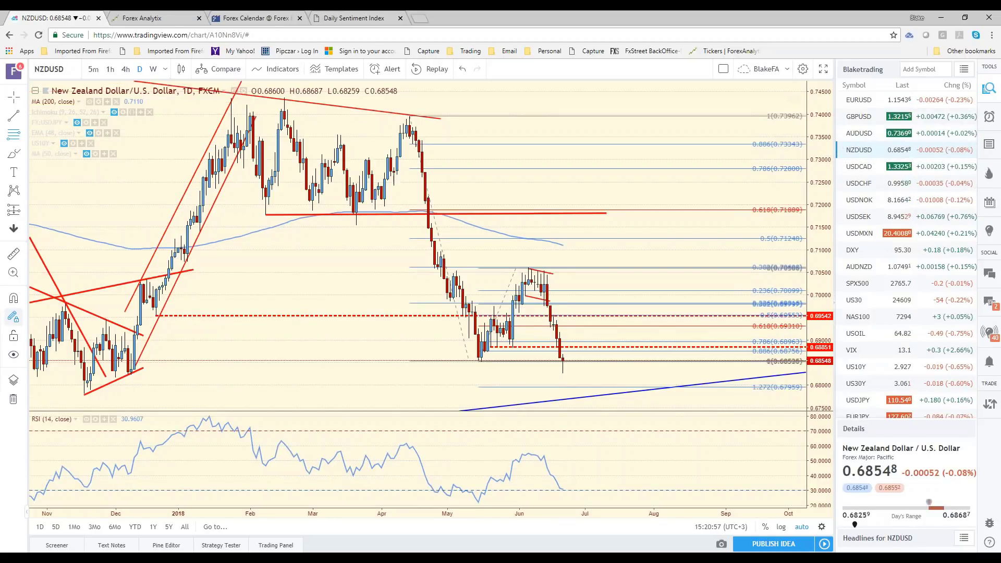
left_click(866, 166)
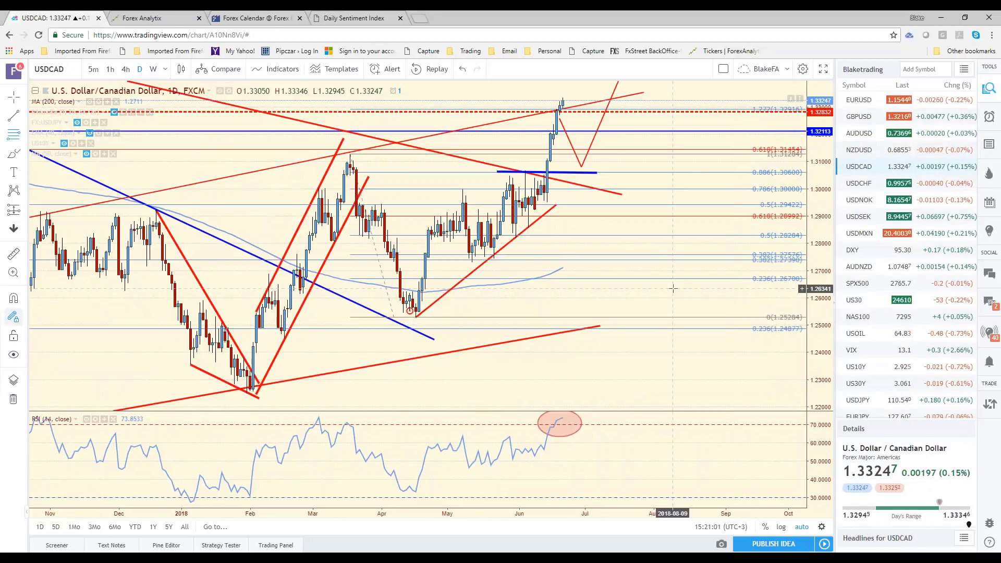
left_click(863, 179)
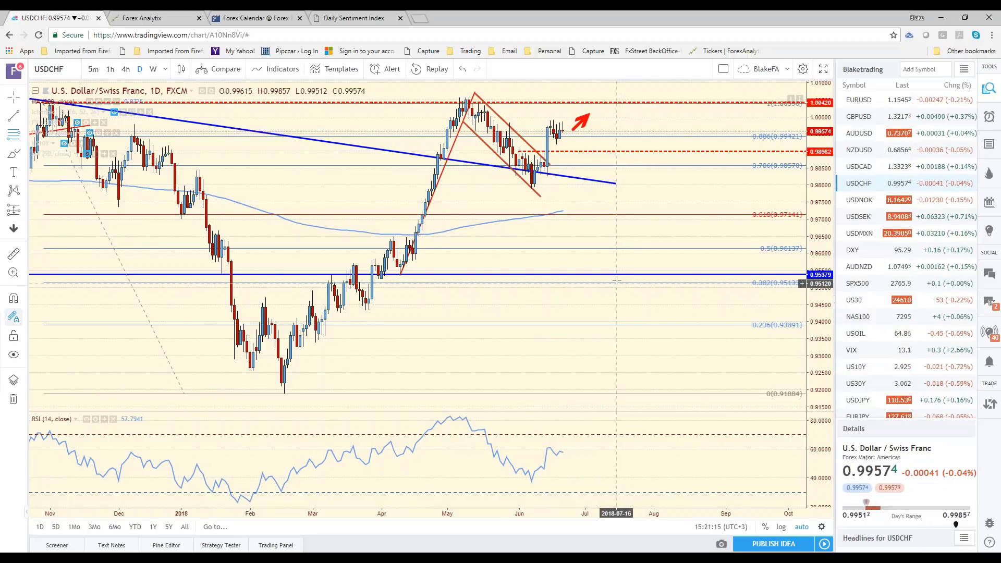
left_click(885, 135)
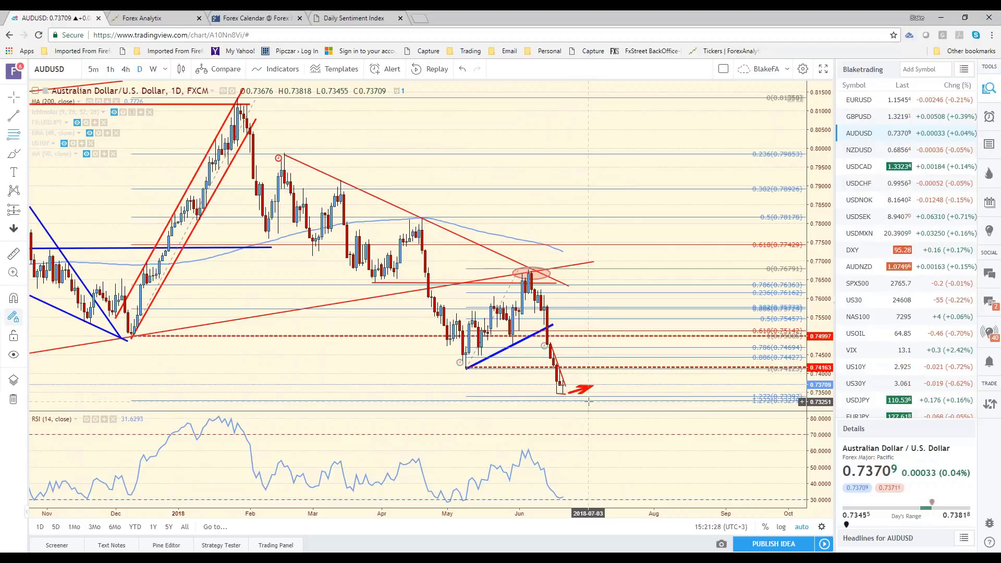
left_click(880, 168)
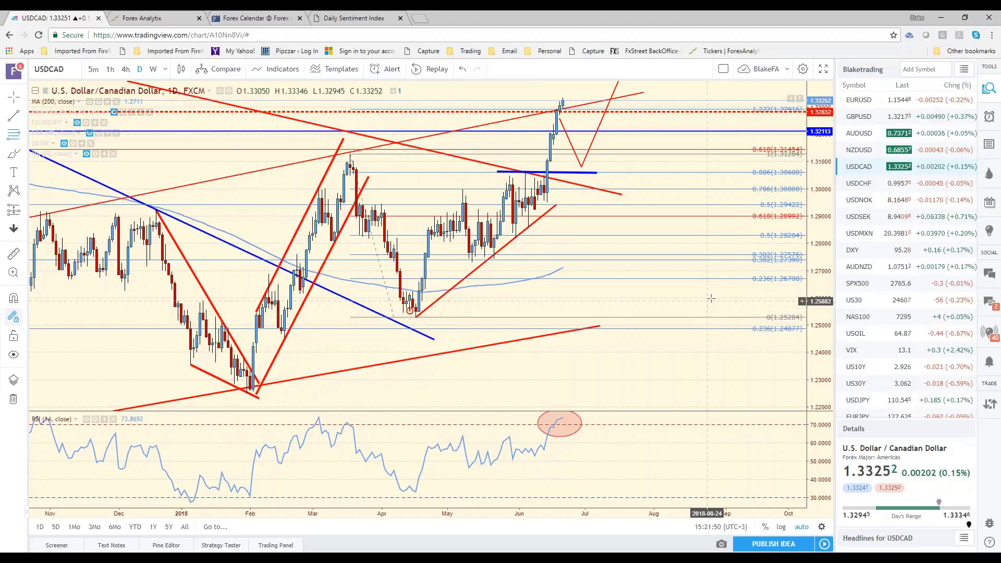
left_click(886, 404)
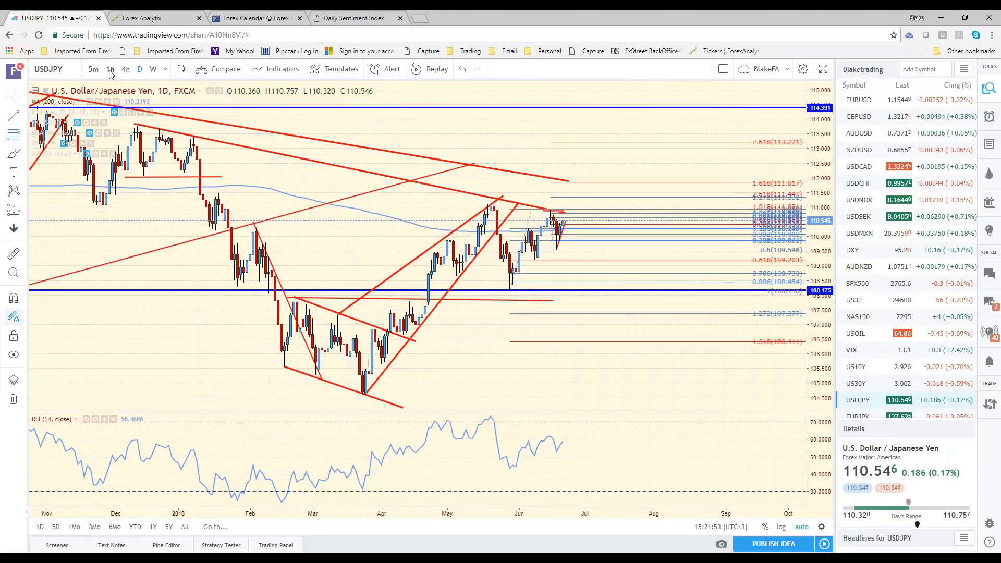
Switch USDJPY to hourly candles showing the rising trendline and Fibonacci levels 110.332–110.758.
left_click(111, 70)
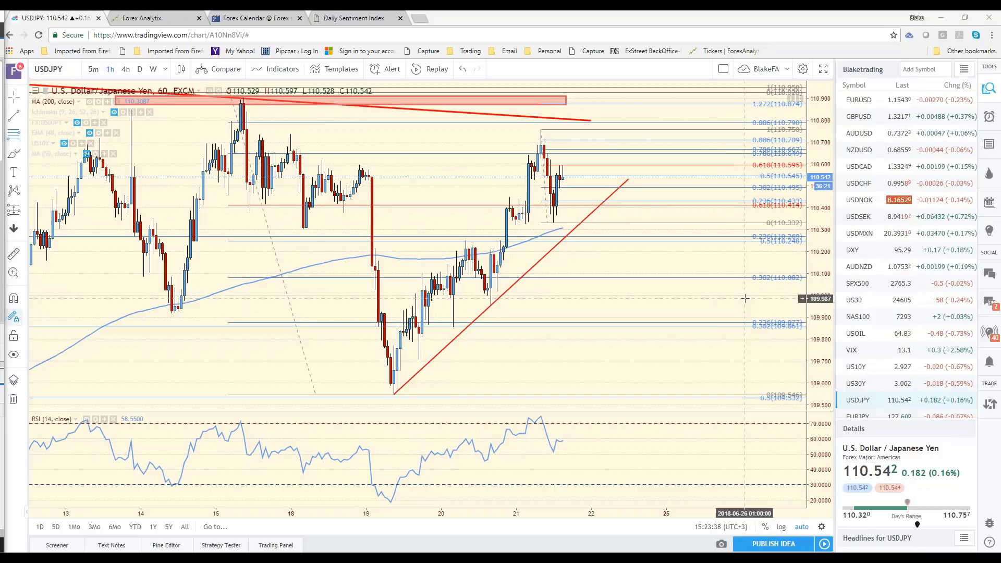
Load the GBPUSD 4-hour chart, zoom out, and place then delete a horizontal level near 1.3118.
left_click(869, 116)
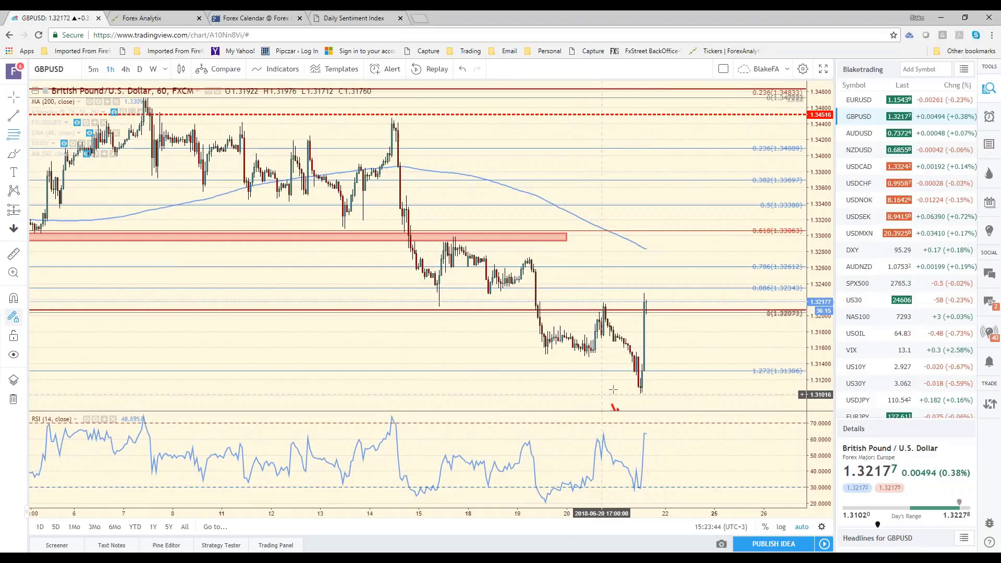
scroll(648, 387, "down", 3)
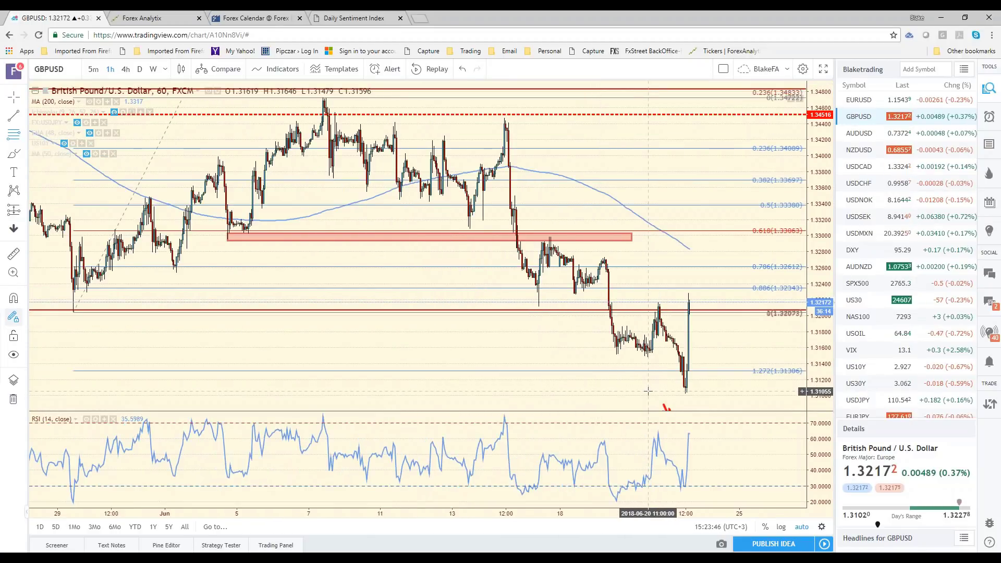
scroll(694, 340, "down", 2)
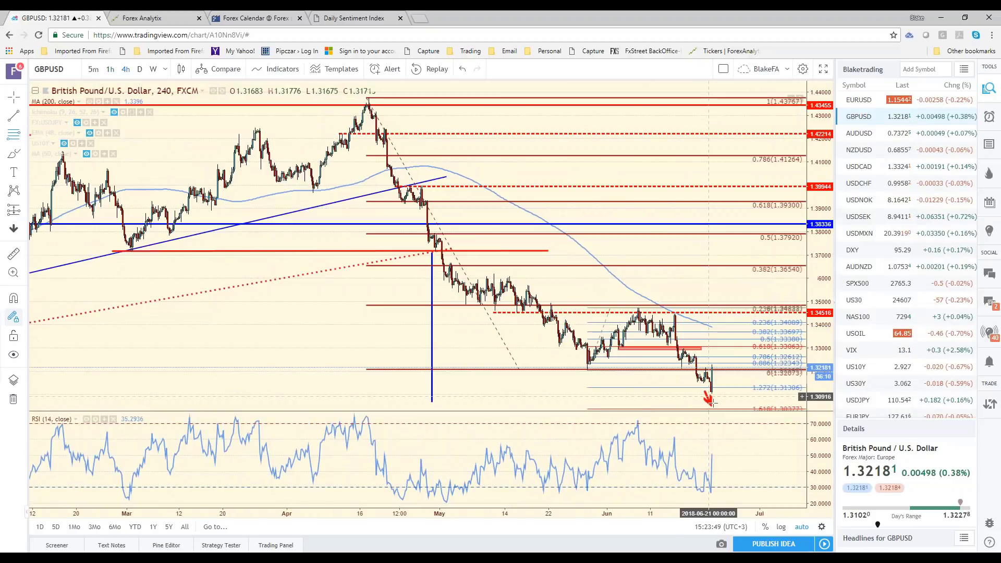
scroll(689, 384, "down", 1)
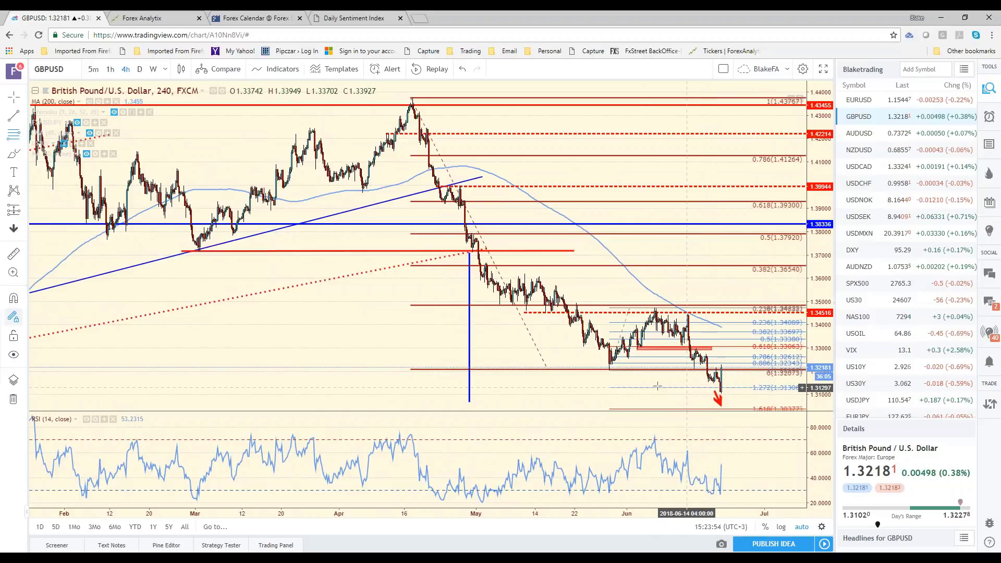
left_click(576, 390)
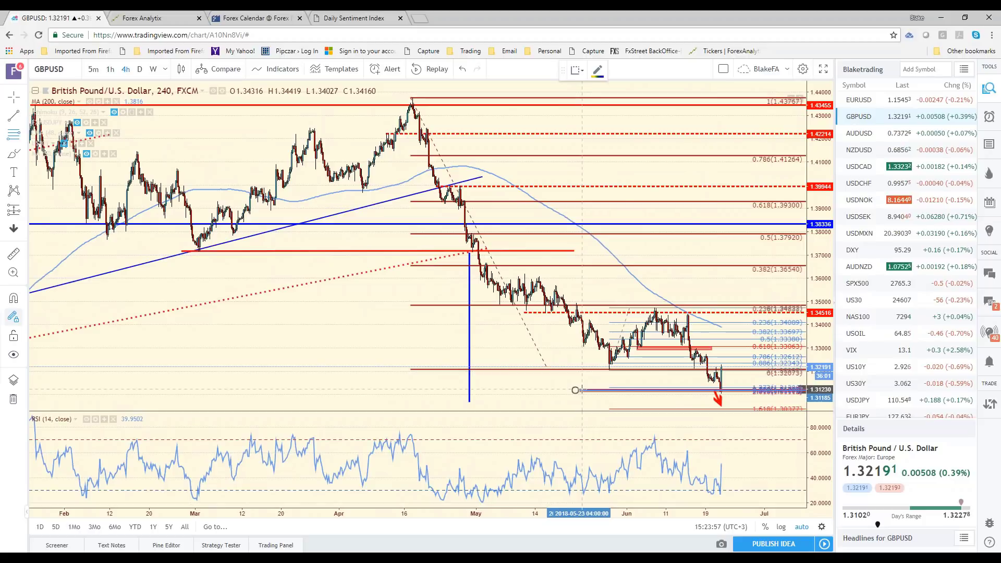
key("Delete")
left_click_drag(557, 390, 644, 393)
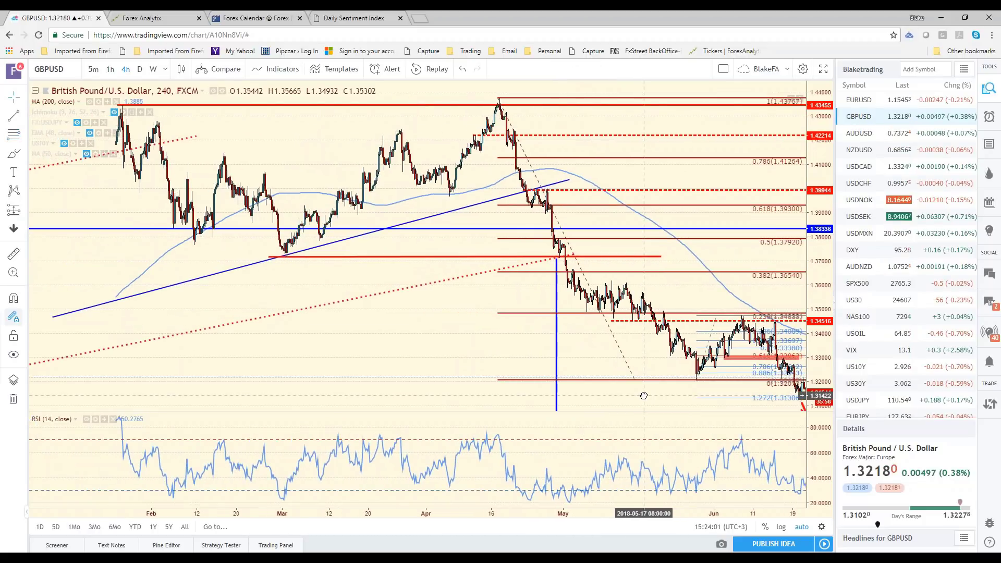
scroll(636, 395, "up", 3)
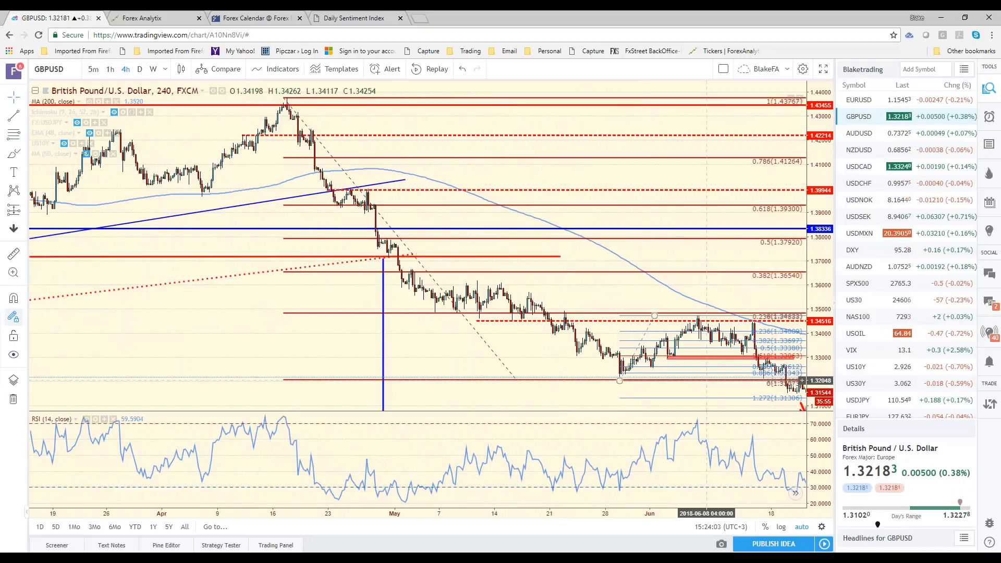
Read the GBP/USD Basic Technical notes under Active Tickers in Forex Analytix, then return to TradingView.
key("ctrl+Tab")
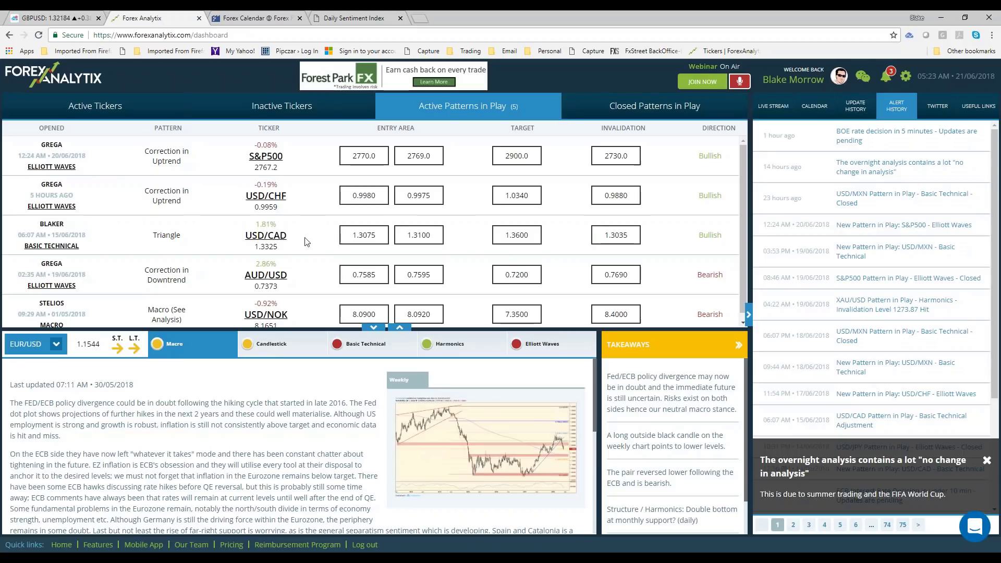
left_click(67, 110)
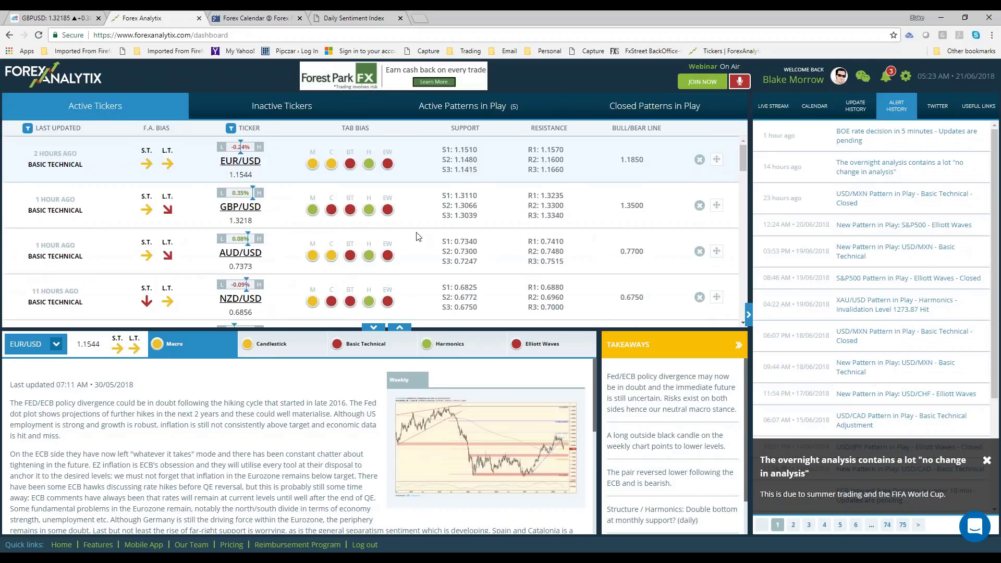
left_click(365, 211)
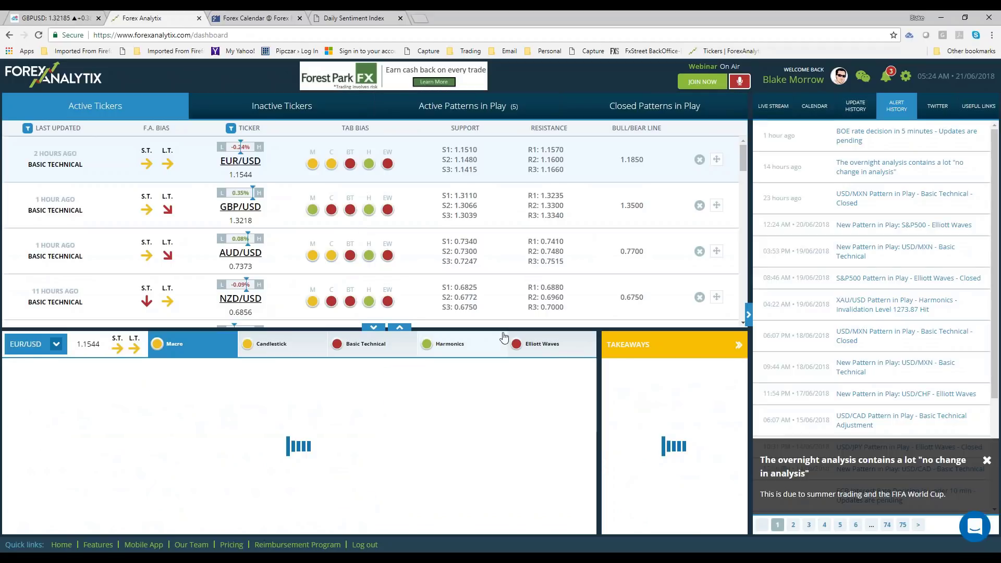
left_click(365, 343)
scroll(381, 418, "down", 1)
scroll(370, 464, "down", 2)
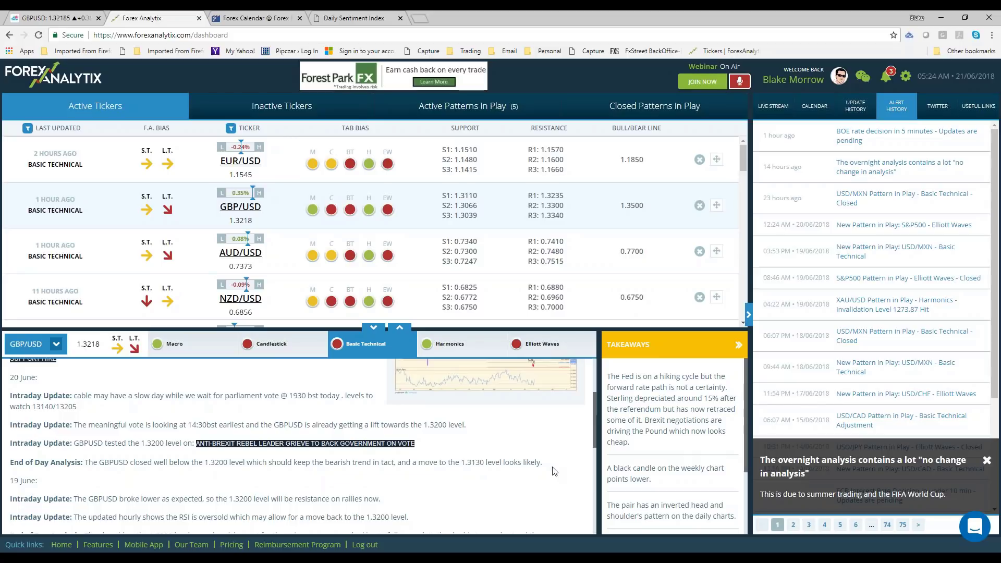
left_click_drag(556, 464, 38, 481)
left_click(37, 19)
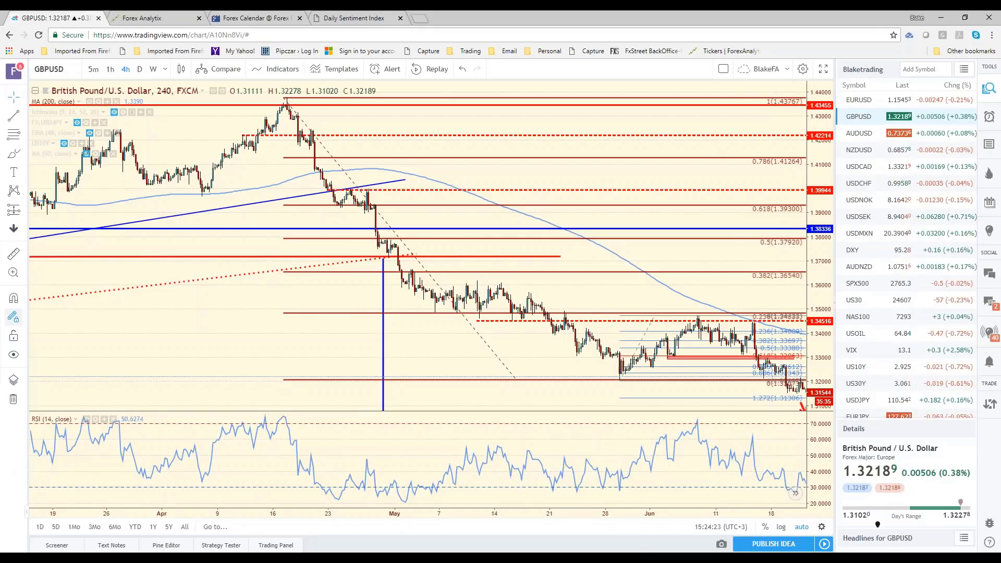
Scroll the GBPUSD chart right to bring the latest candles into view.
scroll(662, 388, "right", 1)
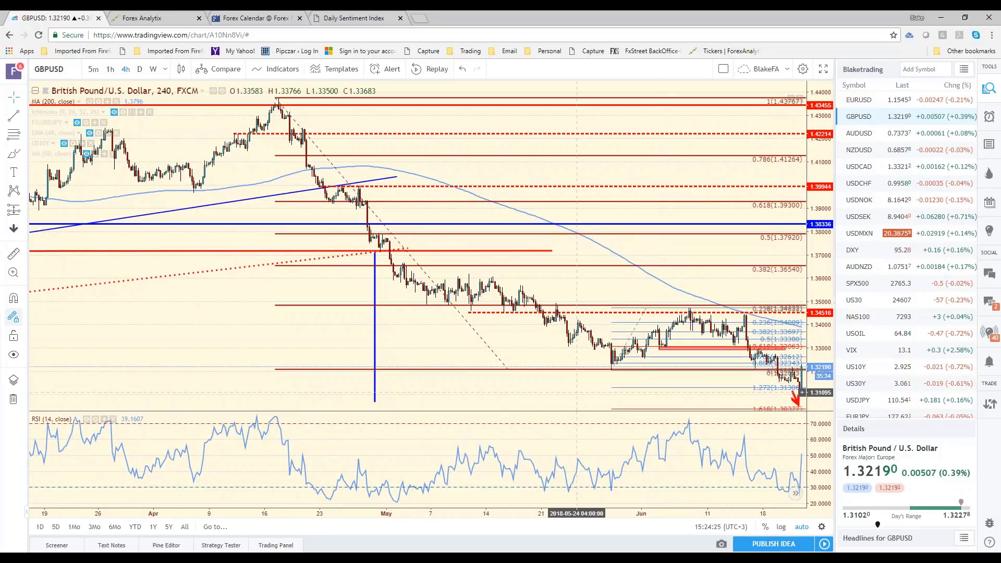
scroll(678, 401, "right", 1)
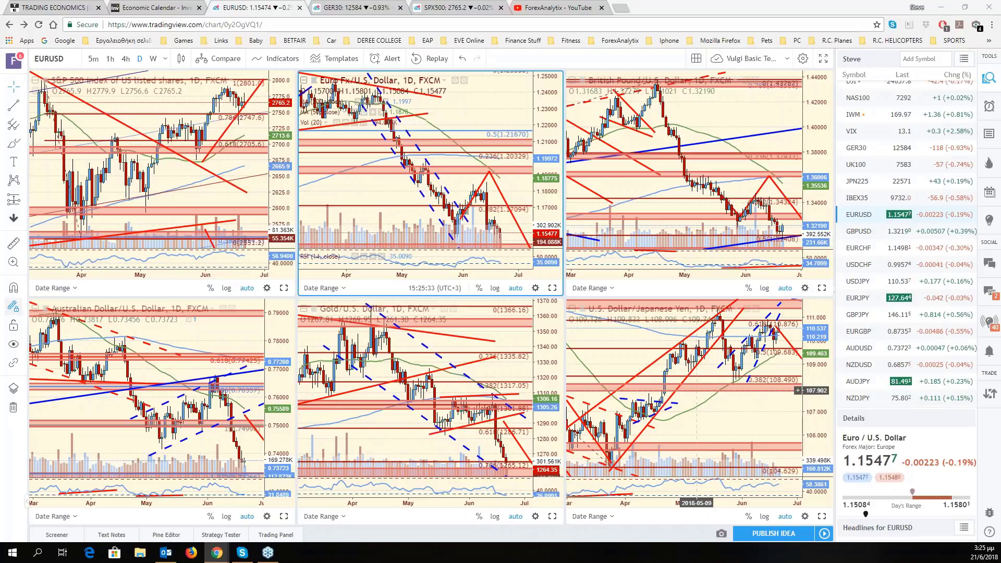
Enlarge the British Pound chart to fill the layout and fit its price scale to the visible highs and lows.
left_click(822, 288)
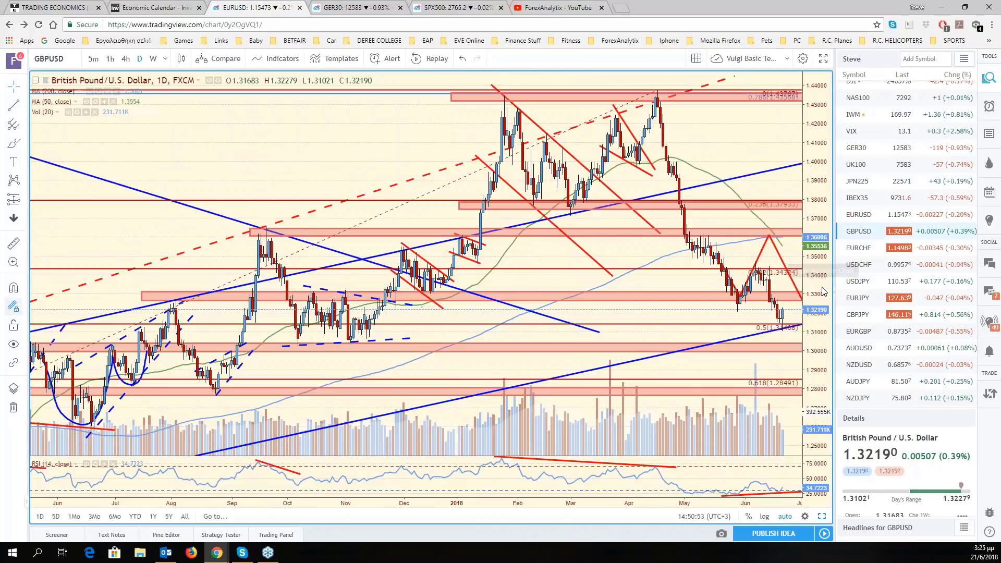
scroll(746, 218, "down", 3)
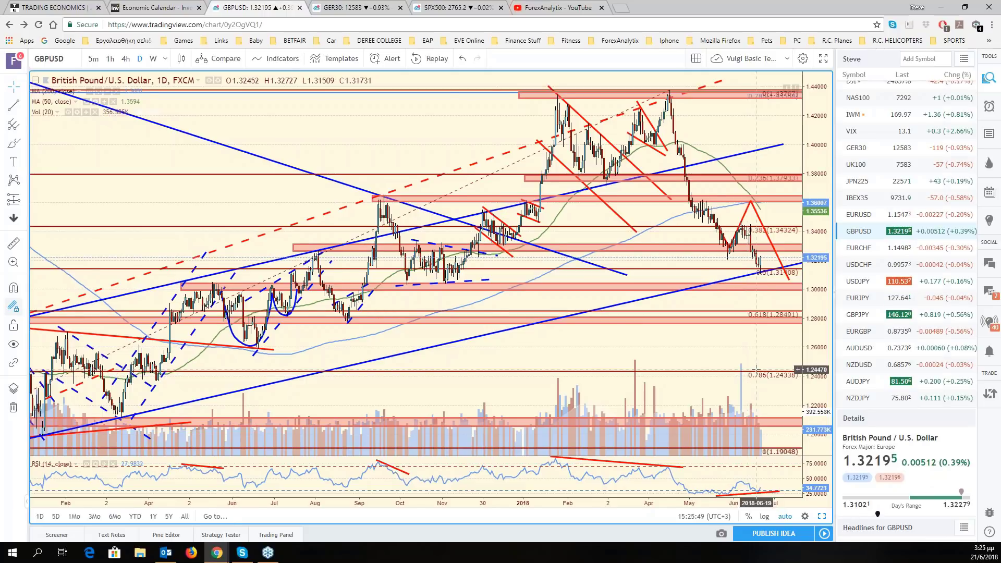
scroll(756, 369, "up", 3)
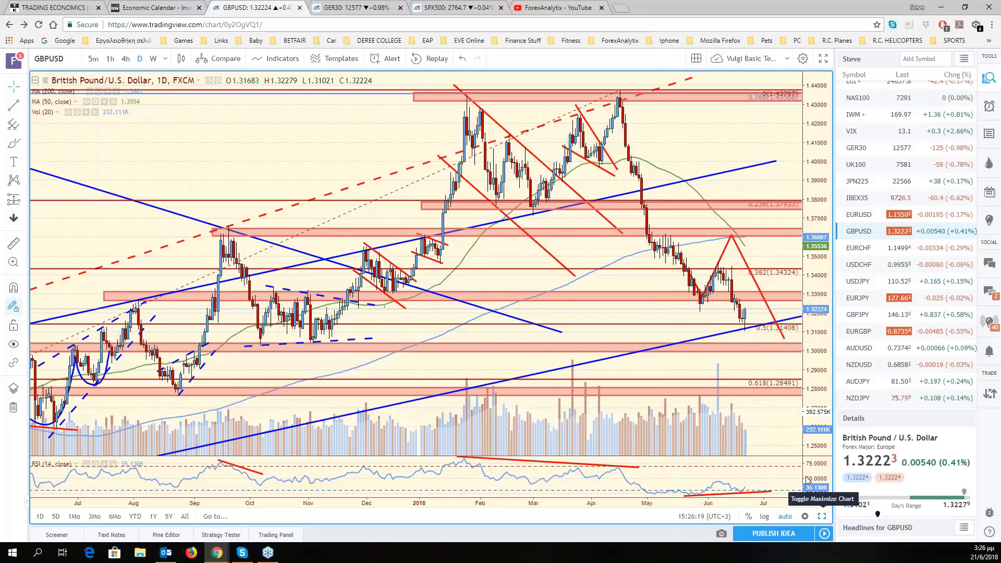
left_click_drag(784, 384, 759, 364)
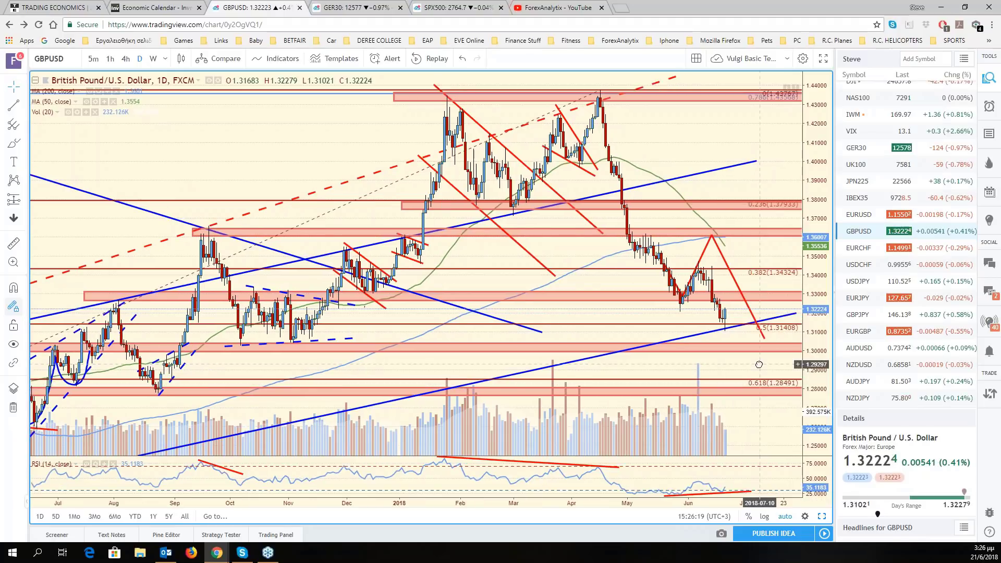
left_click_drag(809, 292, 808, 315)
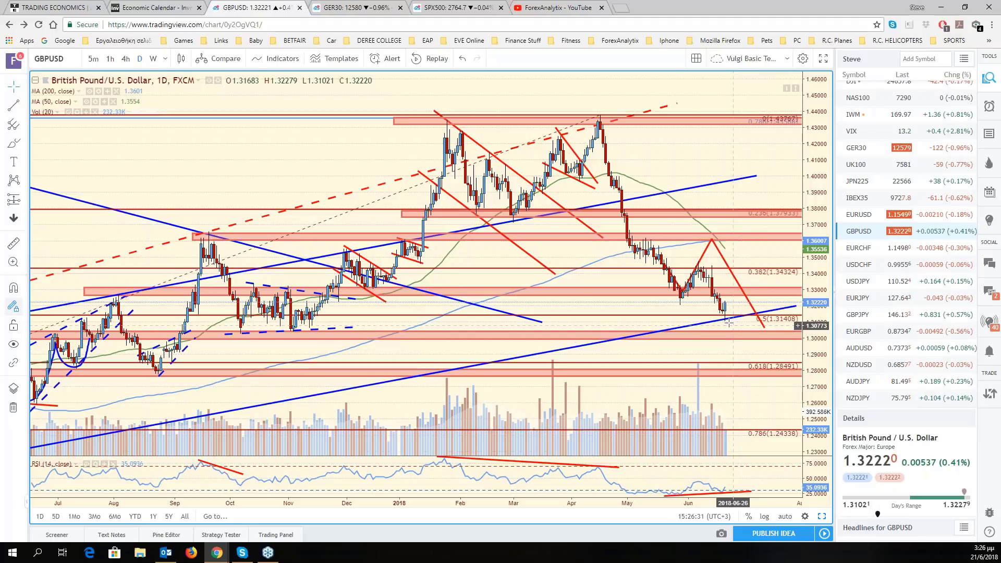
scroll(742, 344, "down", 1)
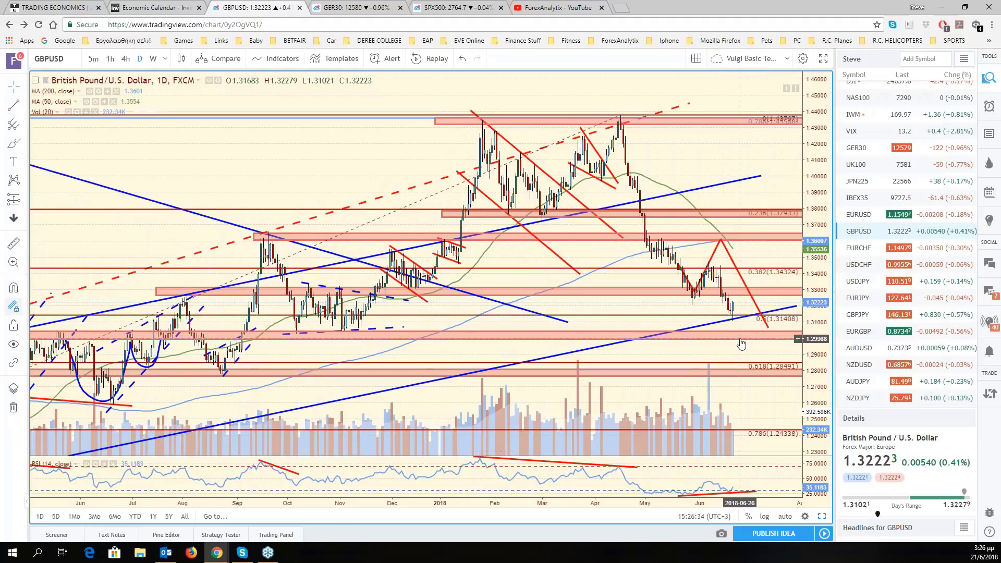
scroll(742, 344, "down", 1)
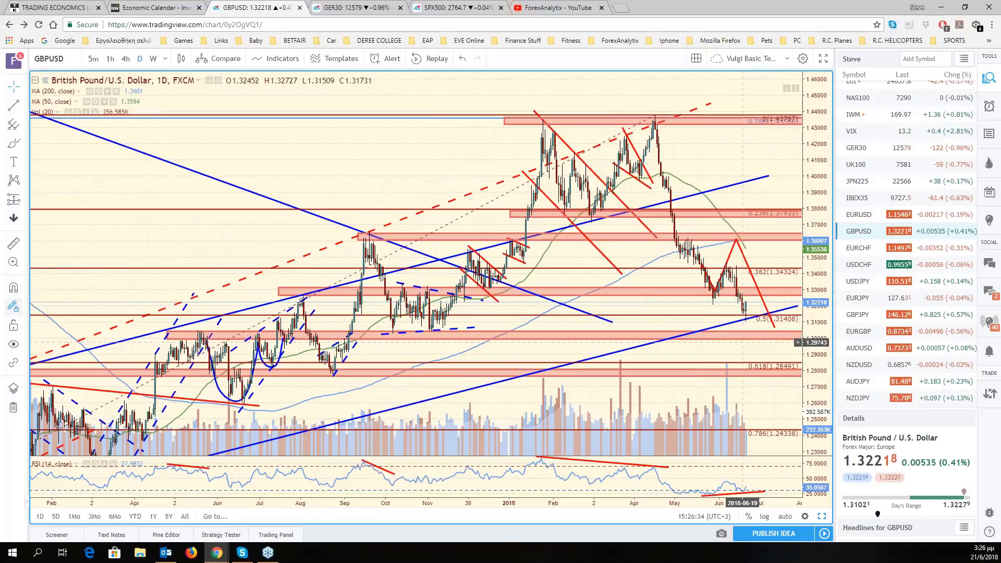
scroll(700, 304, "down", 1)
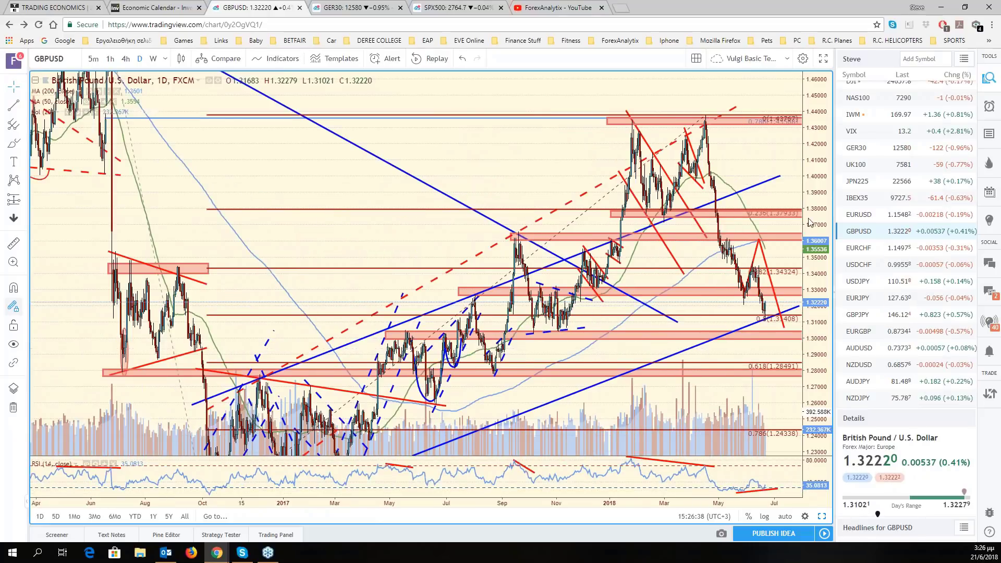
double_click(811, 223)
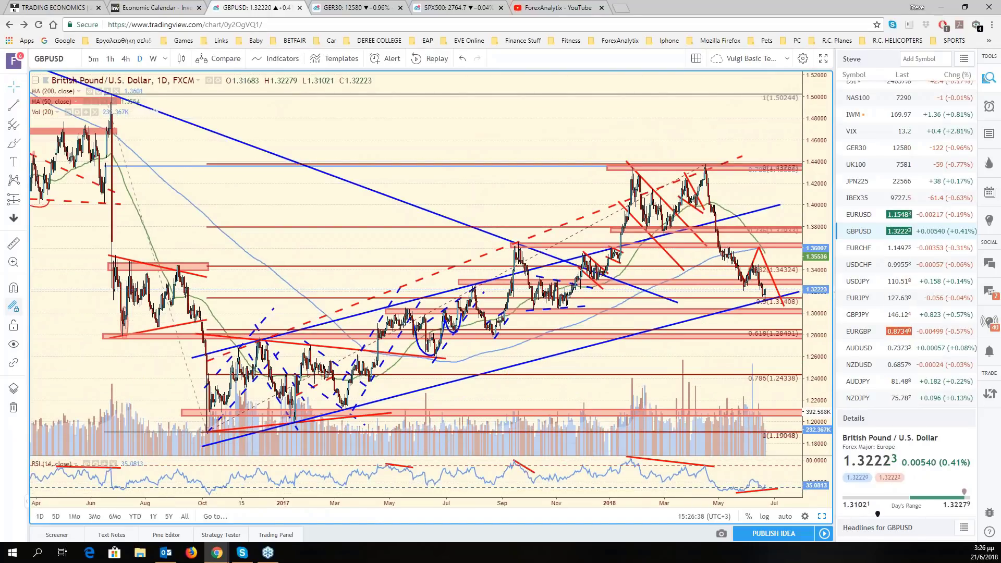
Zoom the daily GBPUSD chart to frame roughly July 2017 to July 2018.
scroll(729, 347, "up", 1)
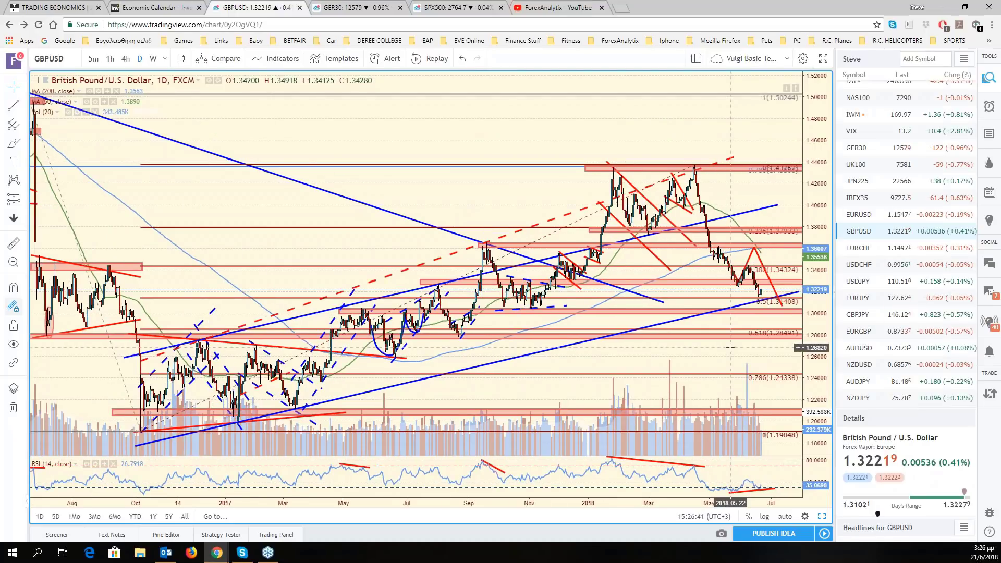
scroll(729, 347, "up", 2)
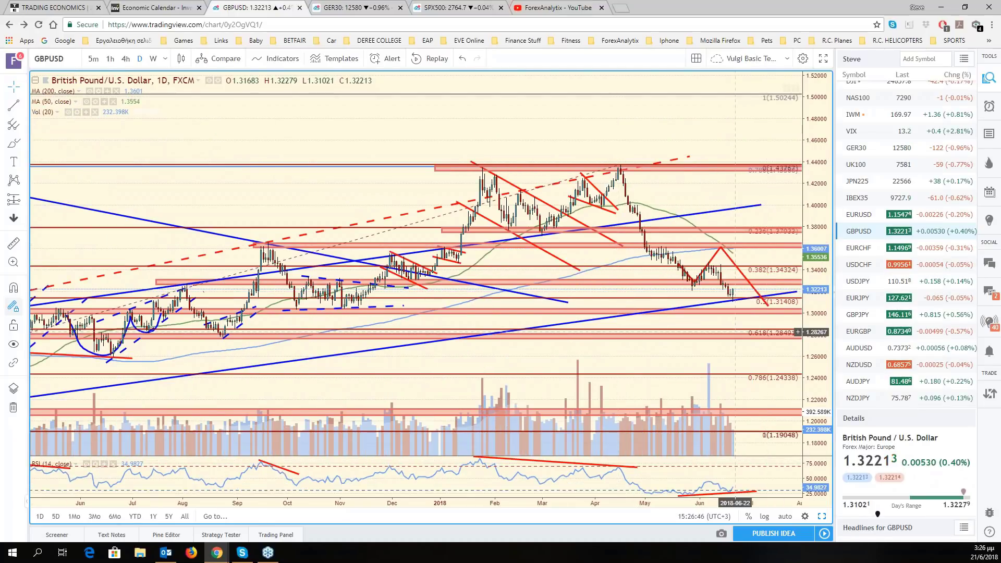
scroll(735, 332, "down", 2)
scroll(687, 363, "down", 2)
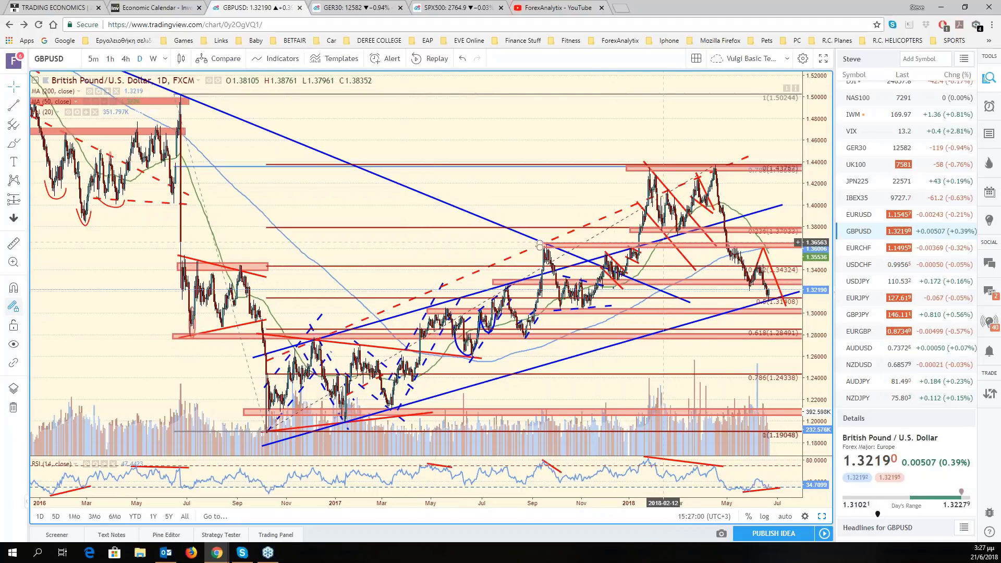
scroll(663, 242, "up", 2)
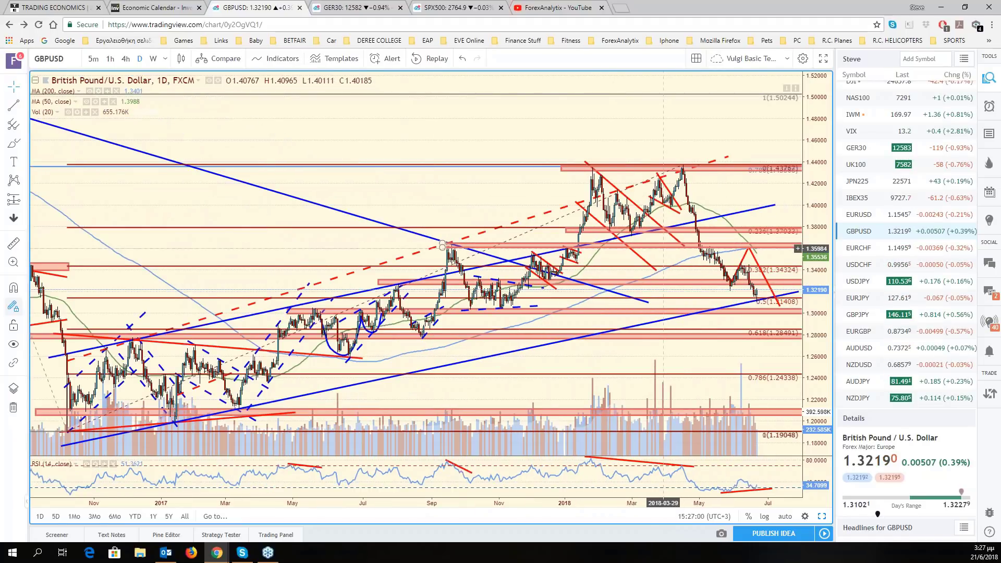
scroll(663, 248, "up", 2)
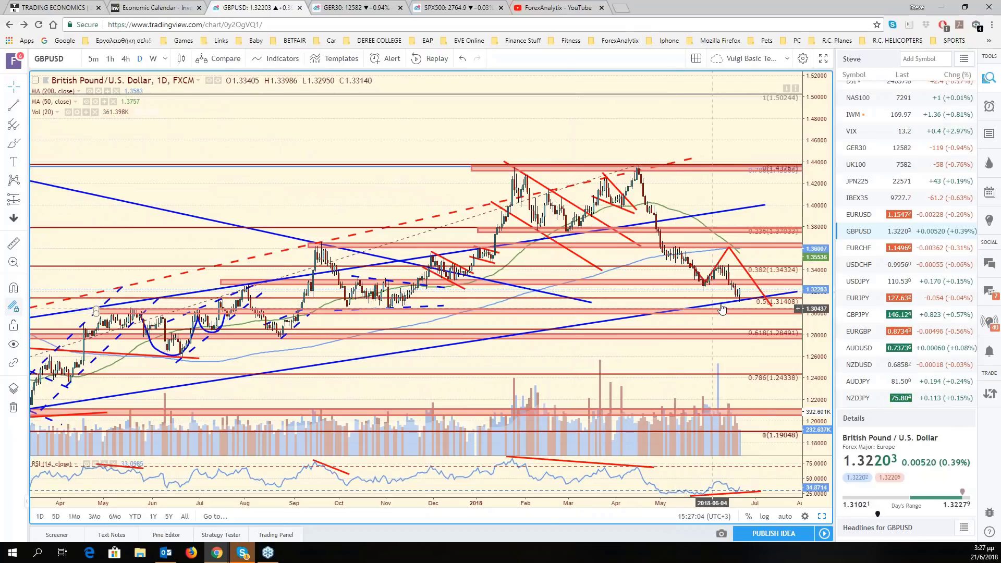
scroll(737, 313, "down", 4)
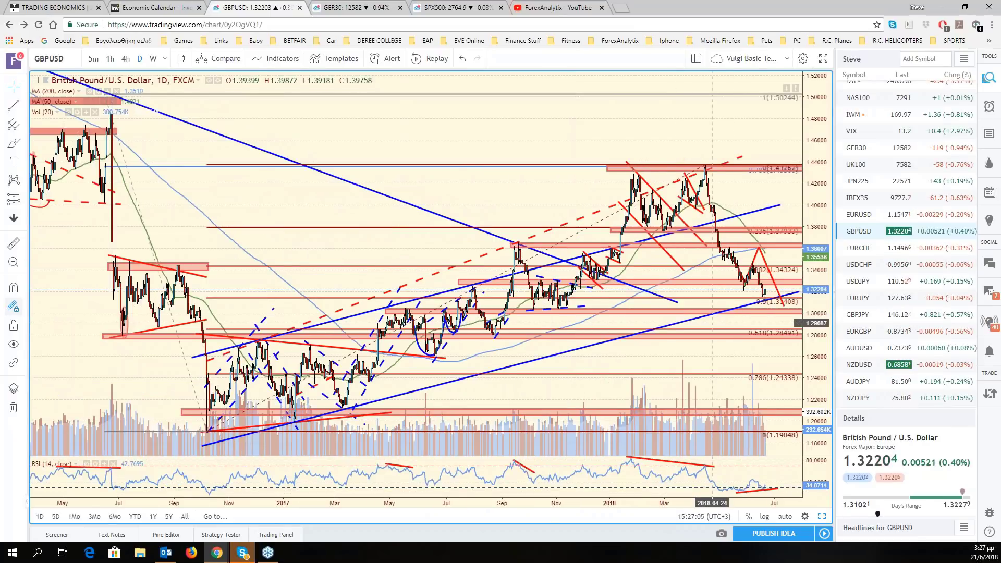
scroll(712, 323, "down", 3)
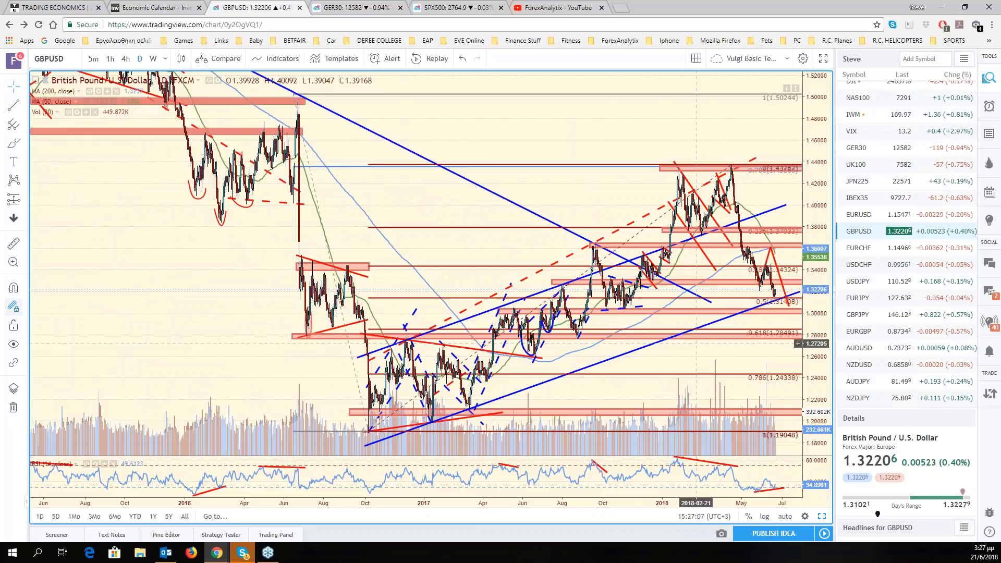
scroll(740, 334, "up", 1)
scroll(730, 318, "up", 3)
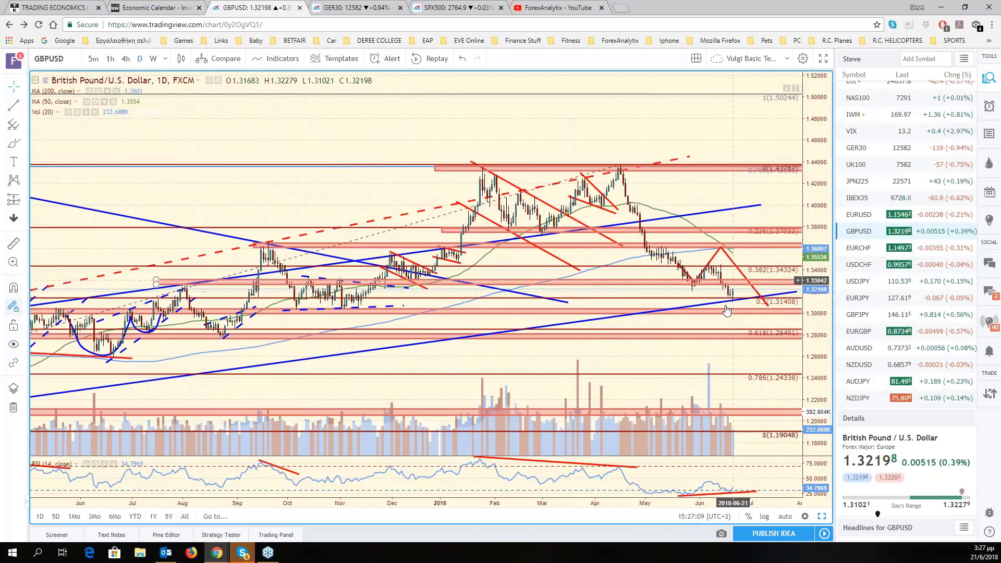
scroll(726, 311, "up", 1)
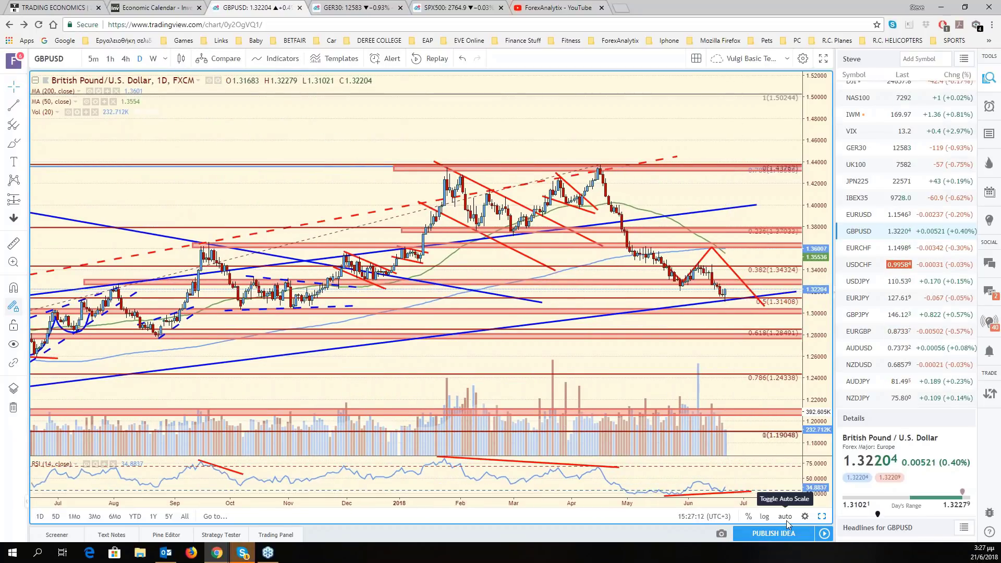
Turn on auto scale for GBP/USD and brush-circle the latest candles and the area below.
left_click(786, 516)
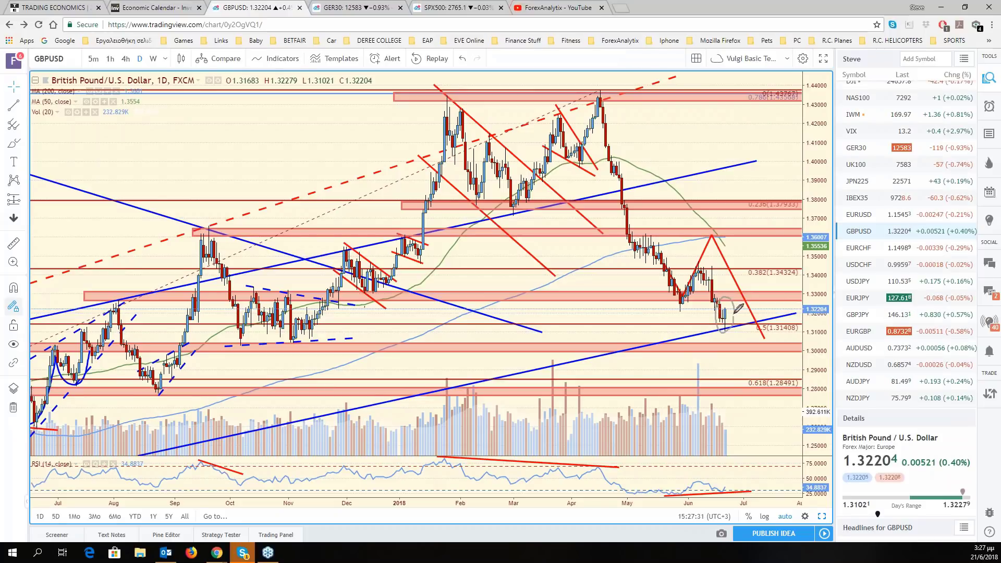
left_click_drag(730, 302, 727, 329)
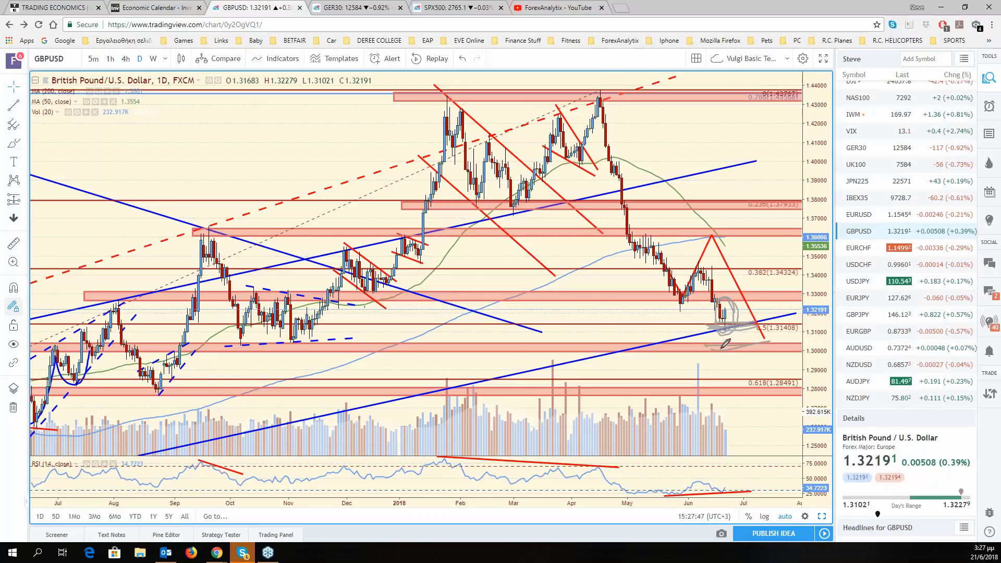
left_click_drag(754, 345, 754, 348)
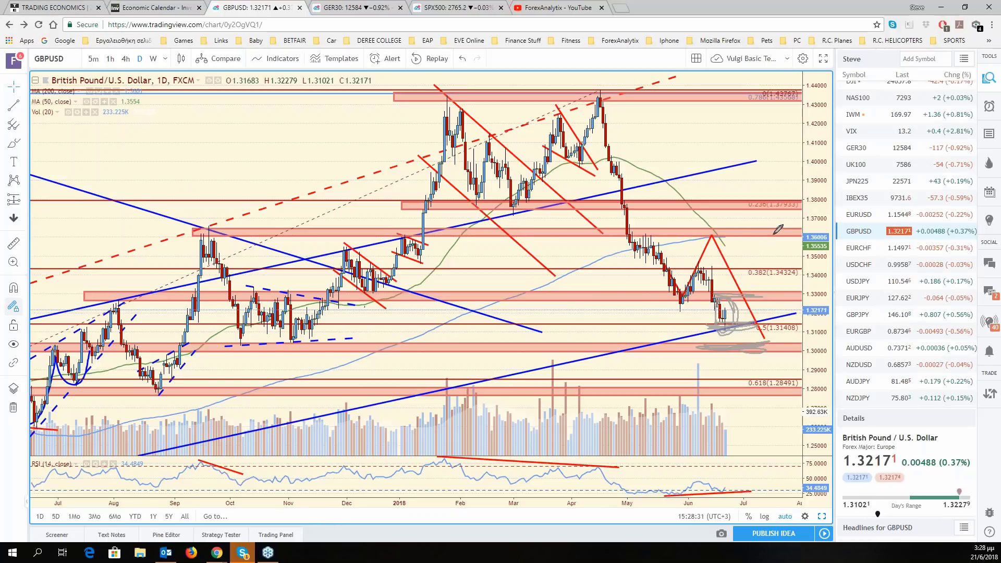
Scribble over the 1.36 zone and the recent drop, then erase all drawings.
left_click_drag(765, 233, 807, 232)
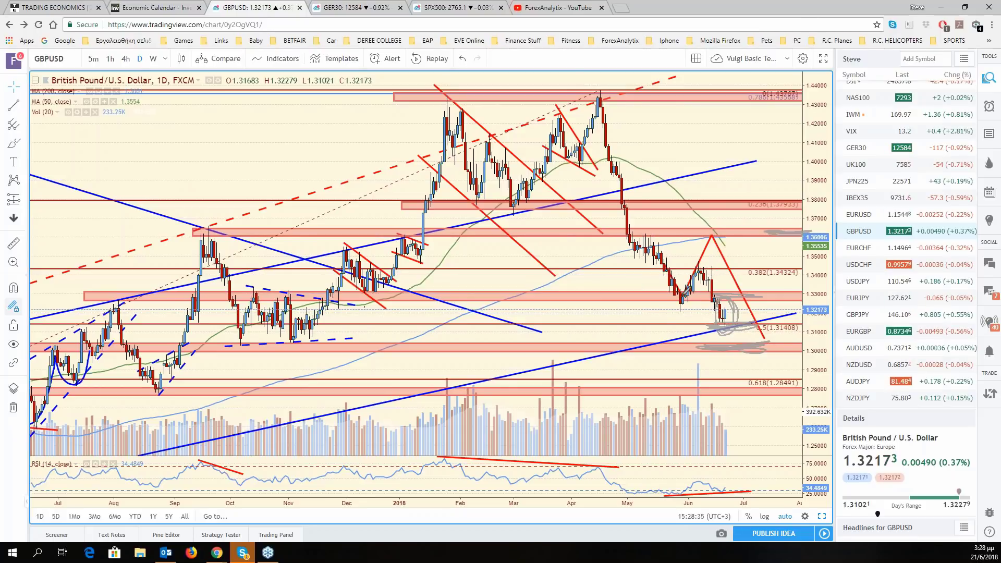
left_click_drag(684, 295, 694, 259)
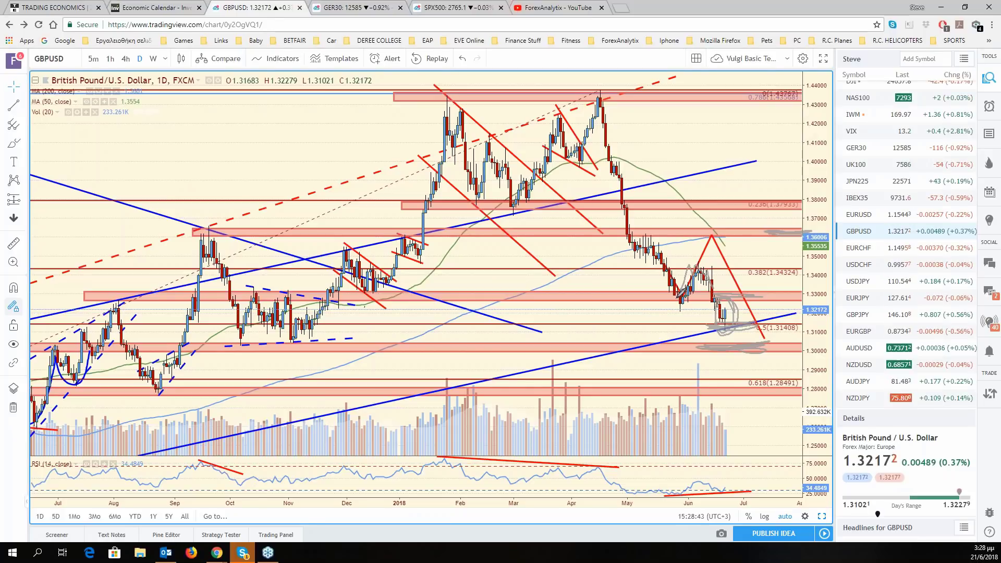
right_click(725, 378)
left_click(727, 373)
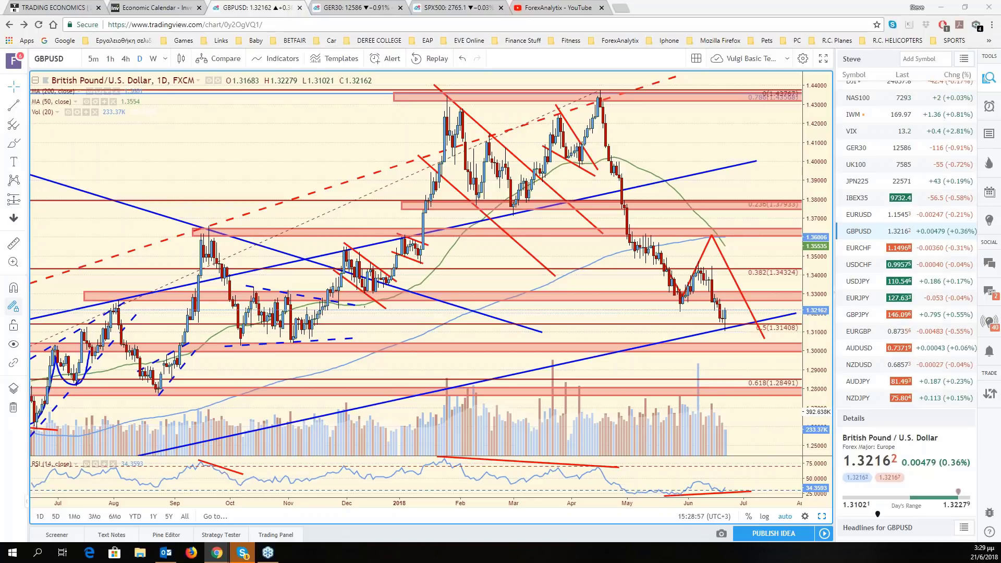
Load GBPJPY from the watchlist, briefly view EURGBP, then return to the GBPJPY daily chart.
left_click(869, 325)
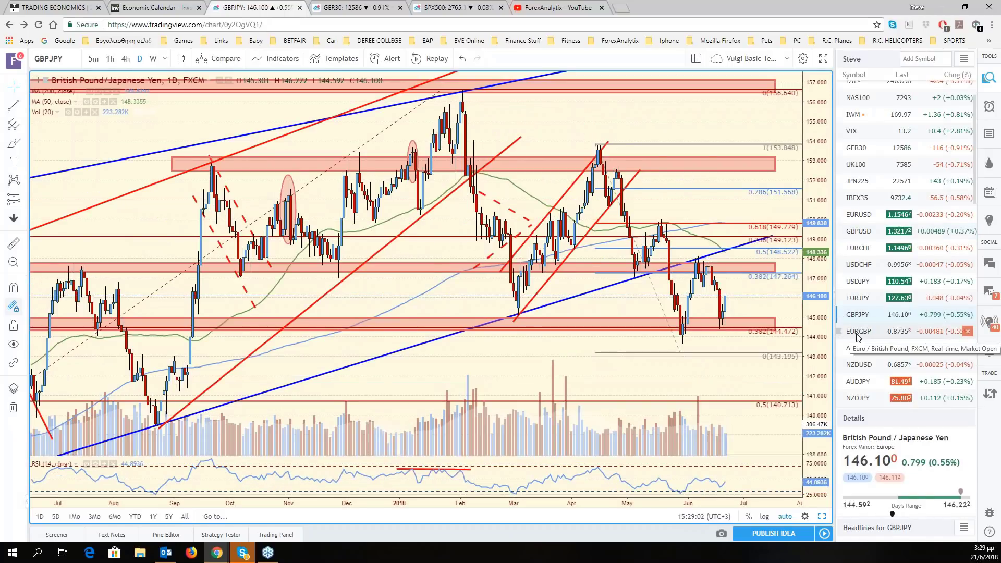
scroll(768, 374, "down", 1)
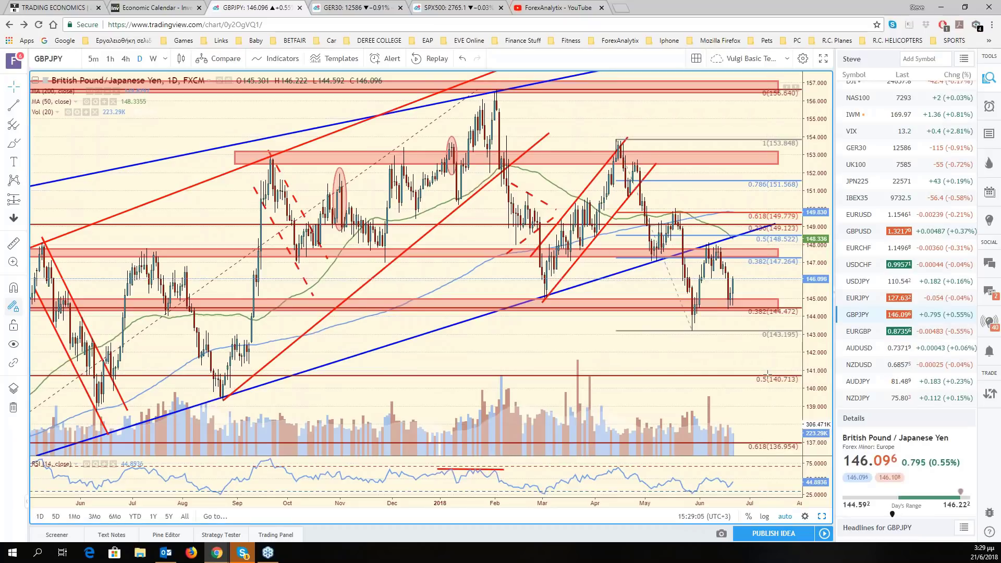
scroll(768, 374, "up", 1)
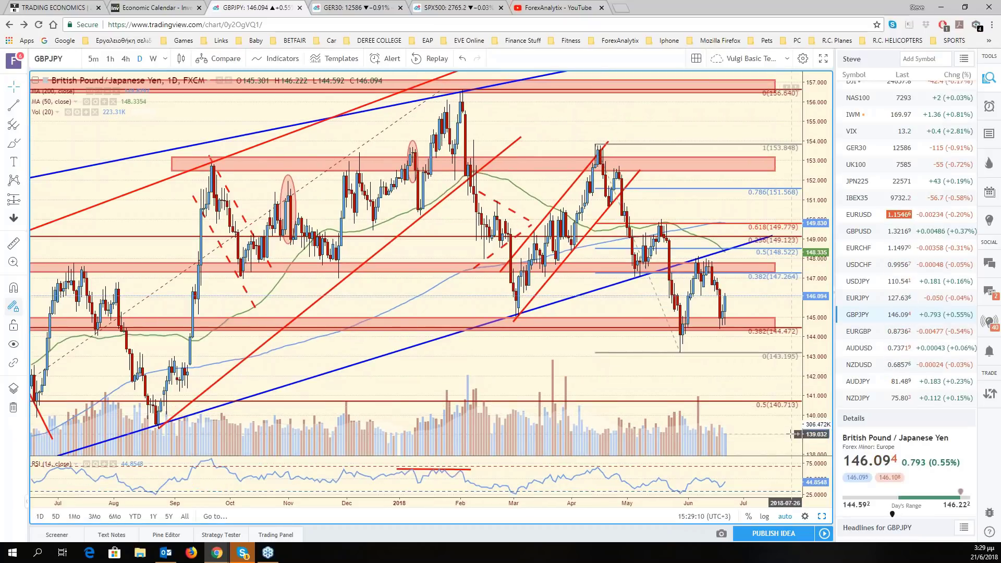
left_click(870, 333)
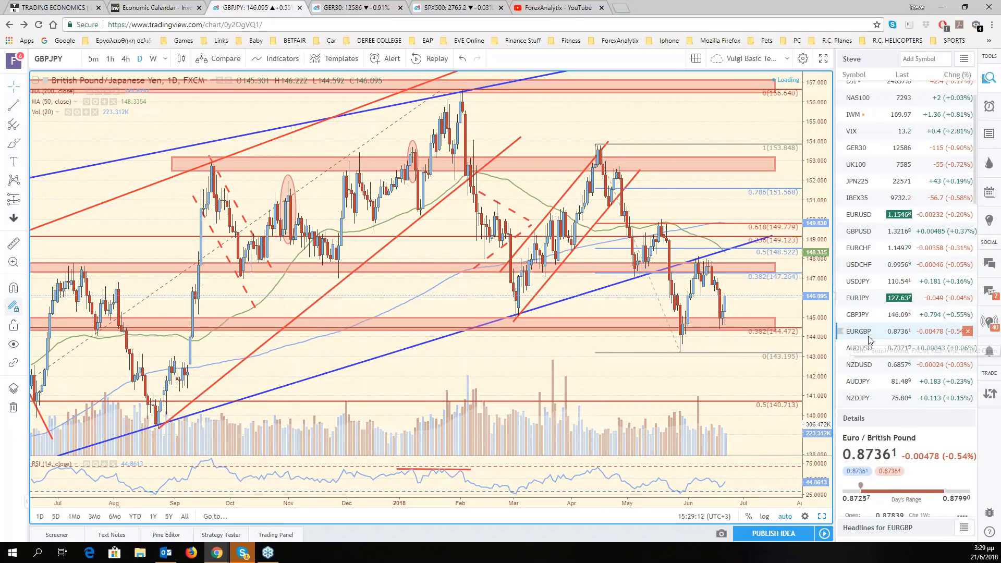
left_click(867, 317)
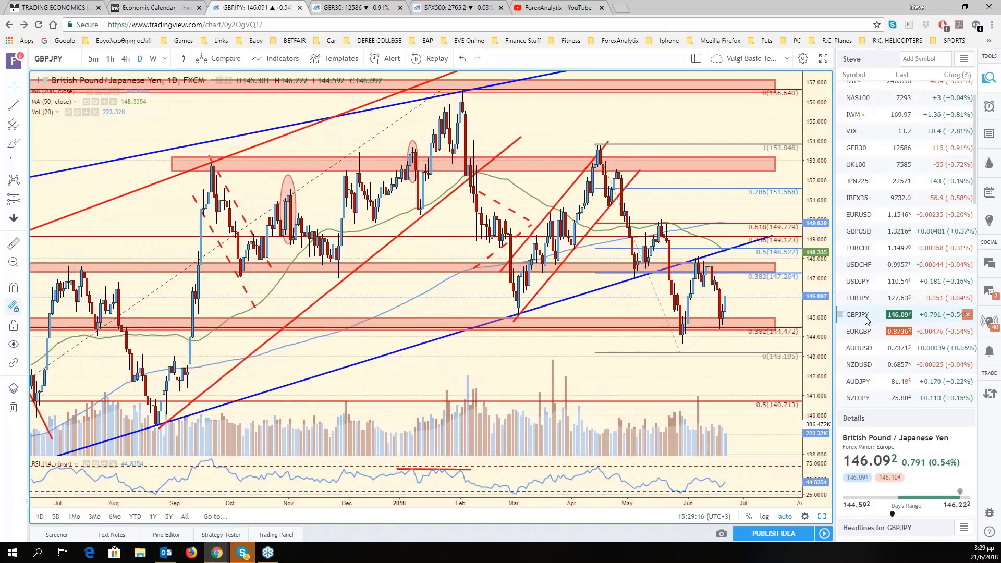
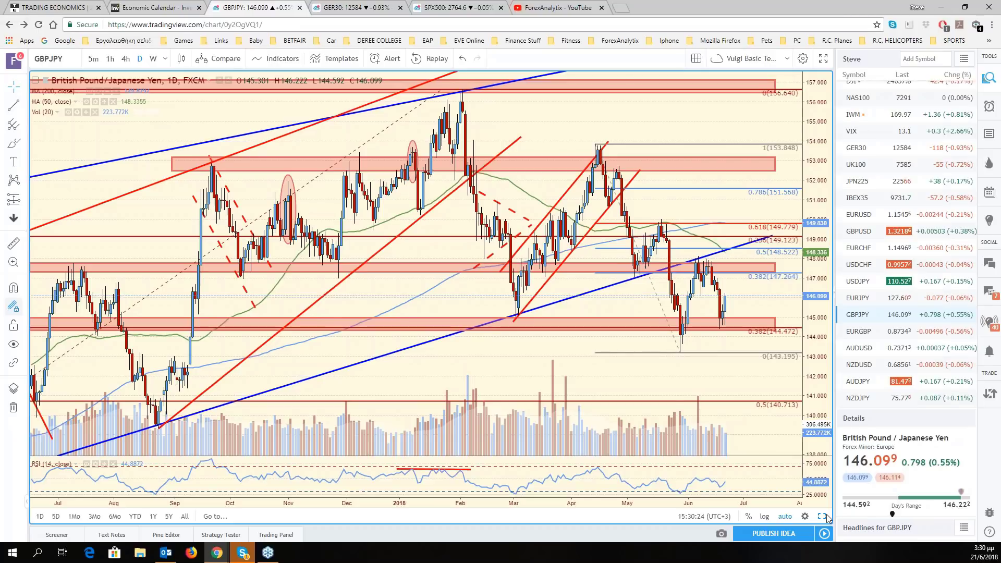
Load the US Dollar Index (DXY) into the USDJPY pane and view it full size.
left_click(827, 515)
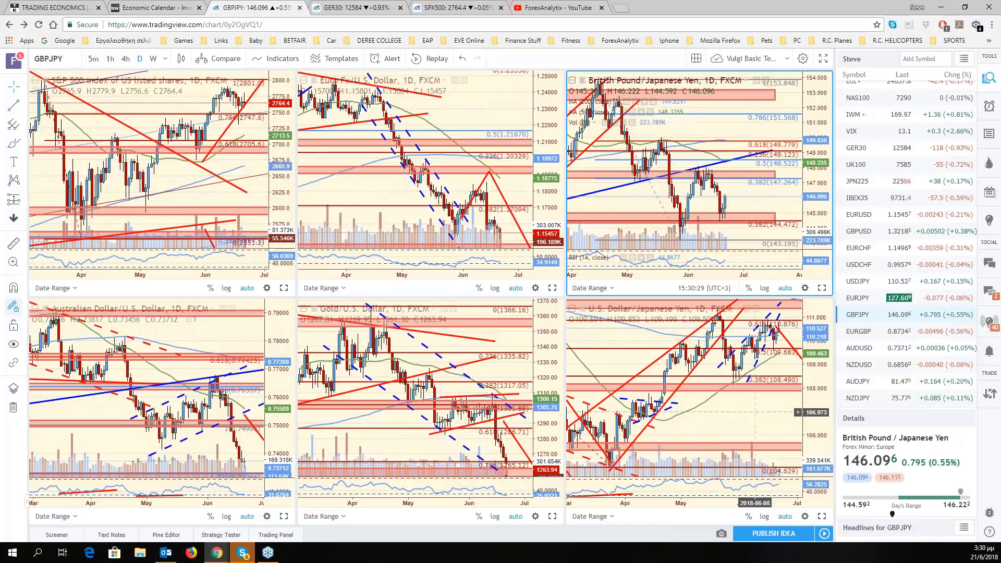
left_click(755, 413)
type("DX")
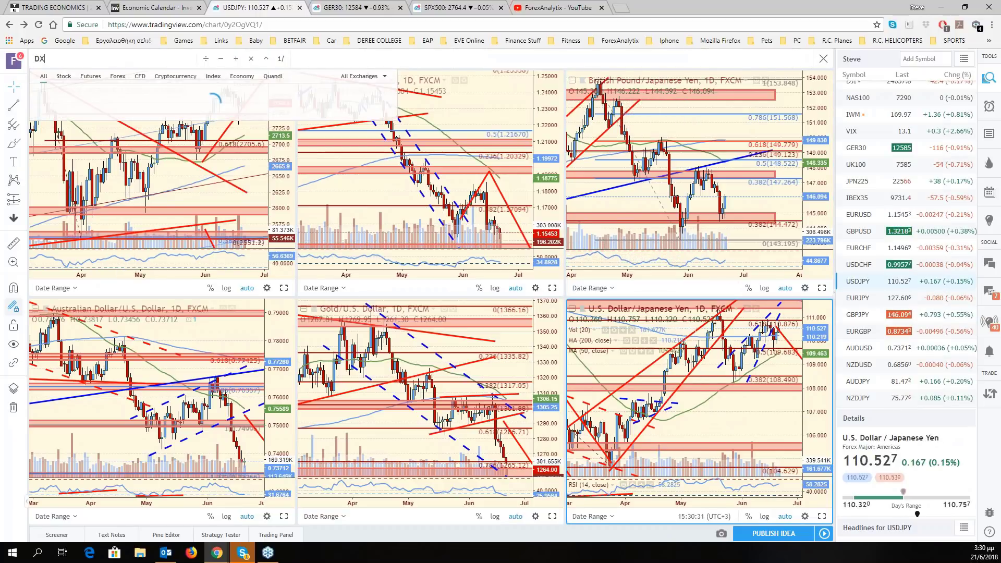
type("Y")
key("Return")
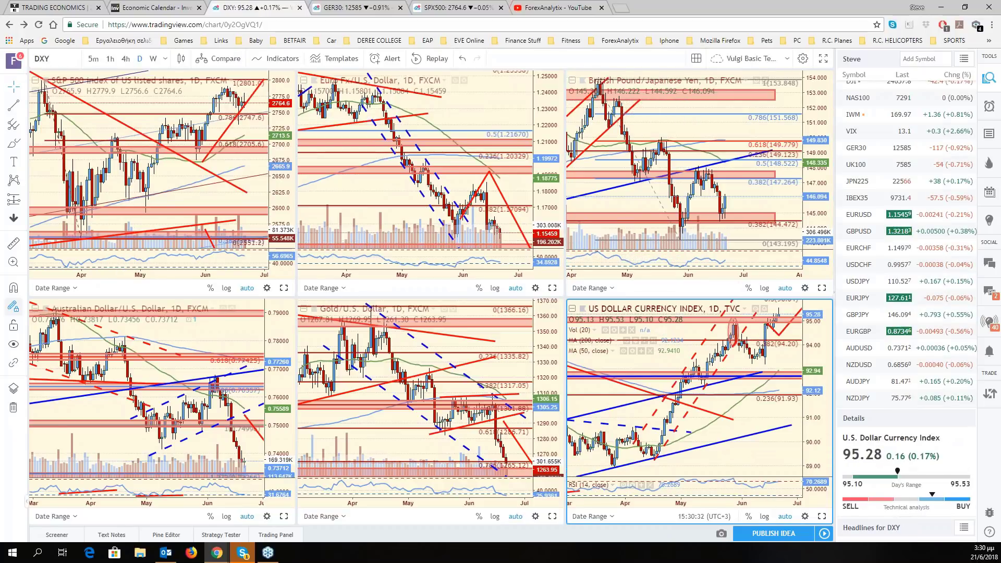
left_click(822, 516)
left_click_drag(786, 344, 726, 348)
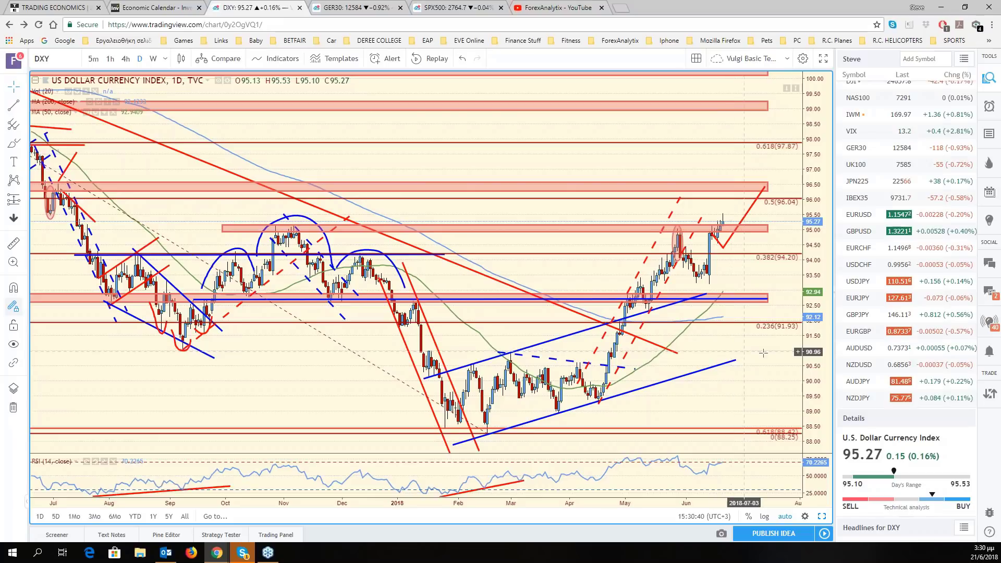
Switch the chart back to USDJPY.
left_click(63, 61)
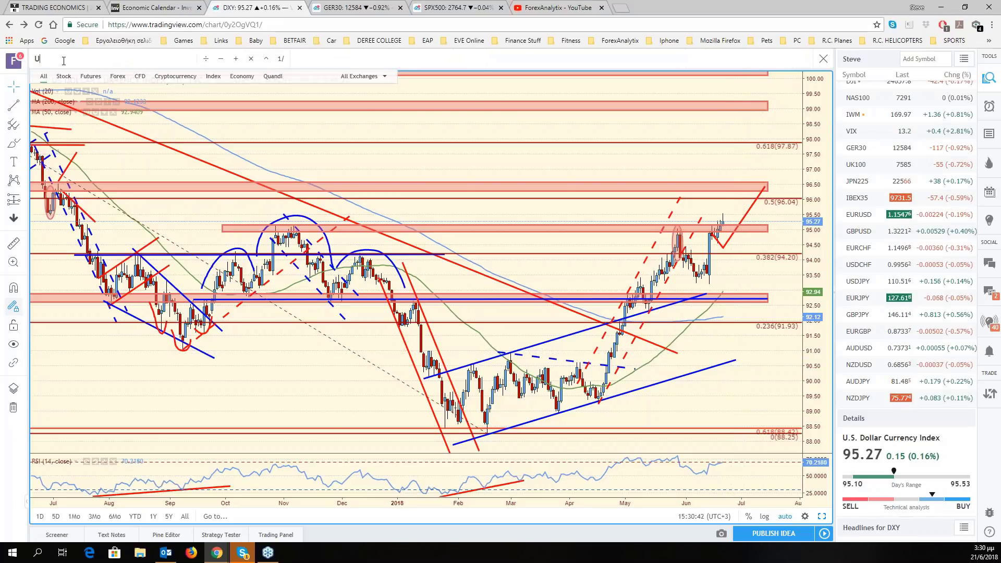
type("USDJPY")
key("Return")
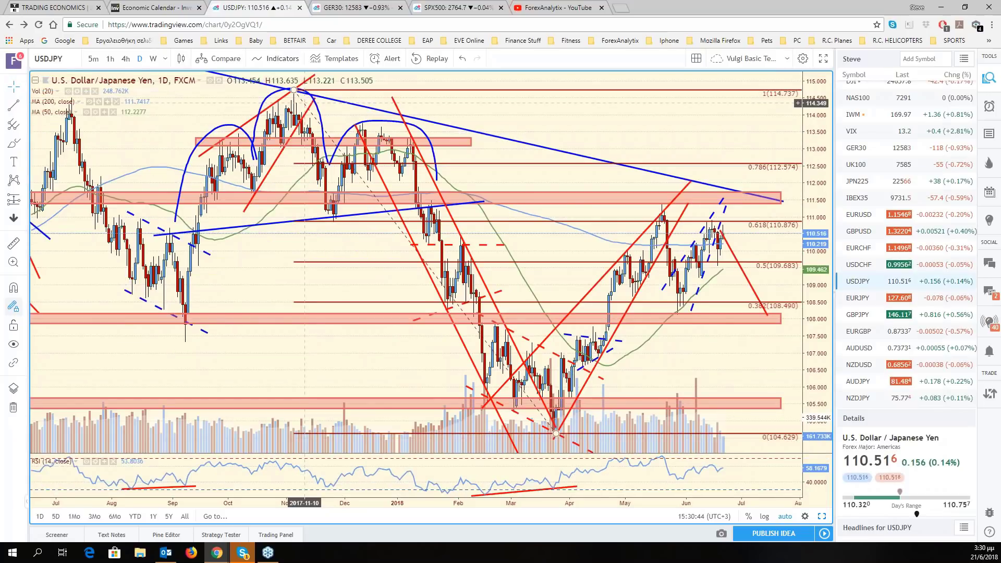
scroll(762, 361, "left", 5)
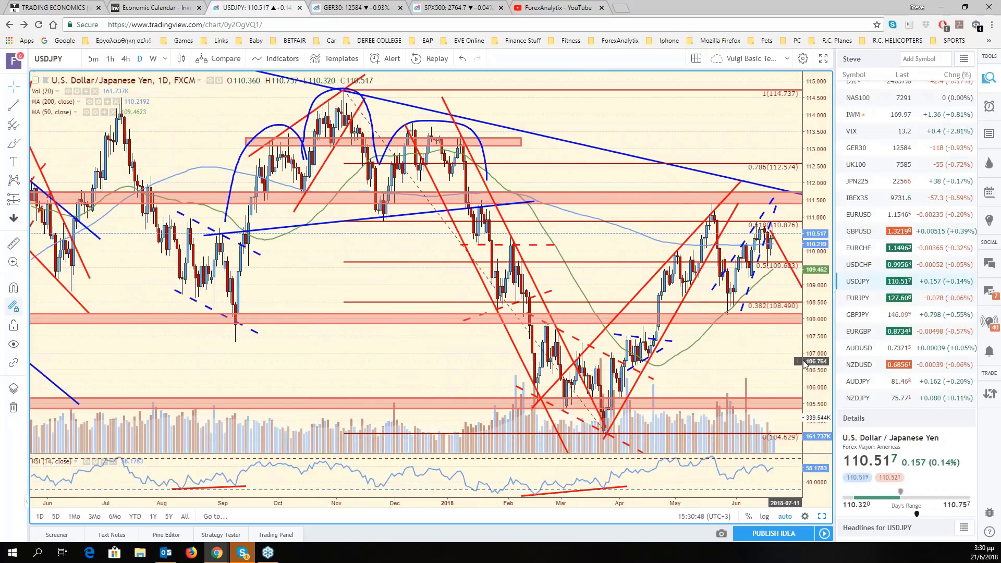
Show the AUDUSD chart full size and compress its price scale to a wider range.
left_click(823, 517)
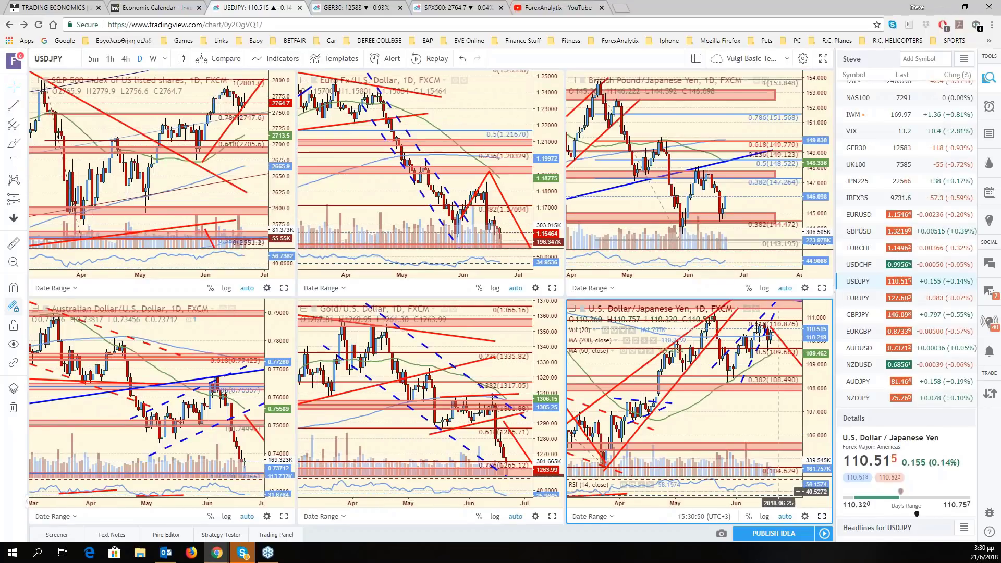
key("alt+Return")
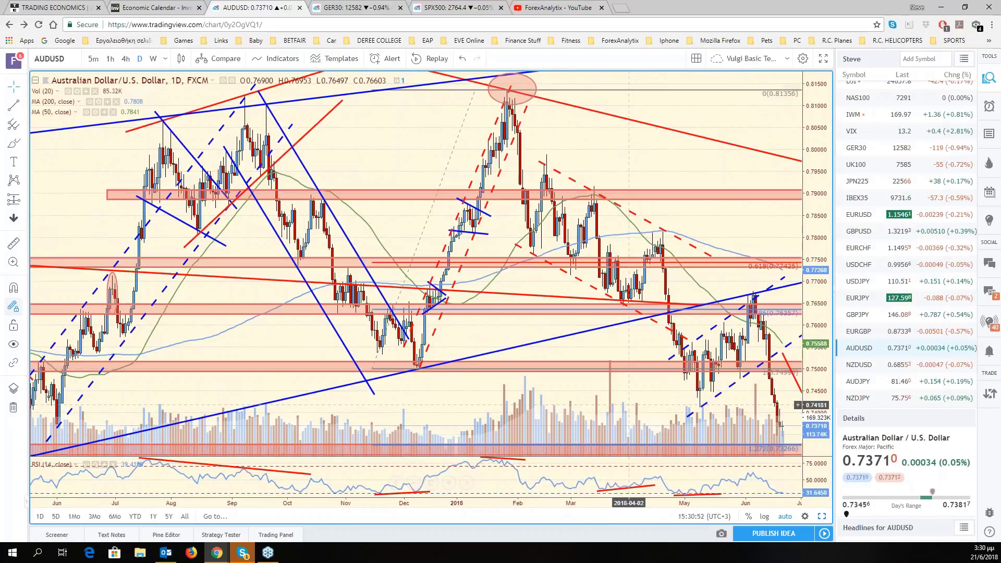
left_click_drag(628, 404, 579, 405)
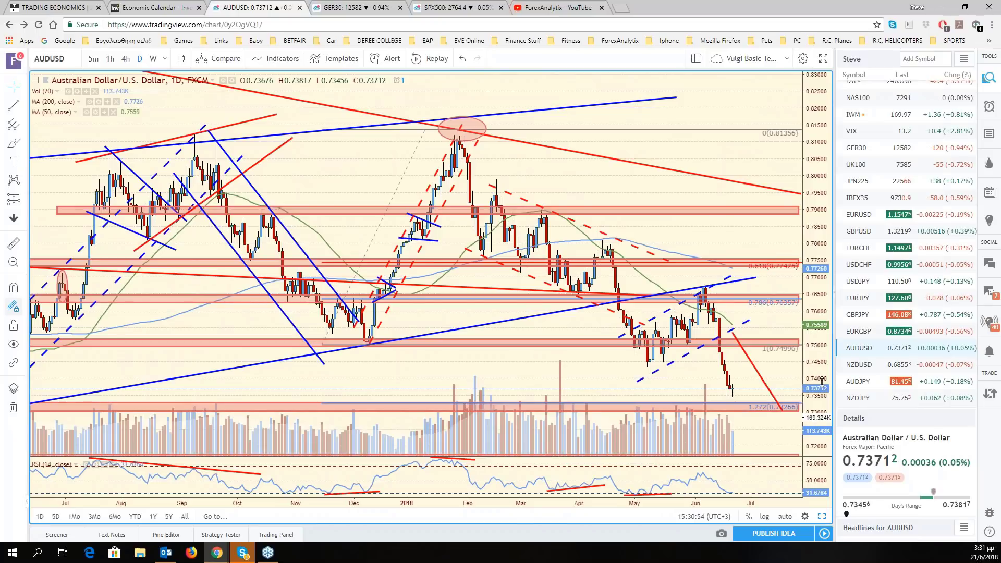
left_click_drag(822, 382, 822, 404)
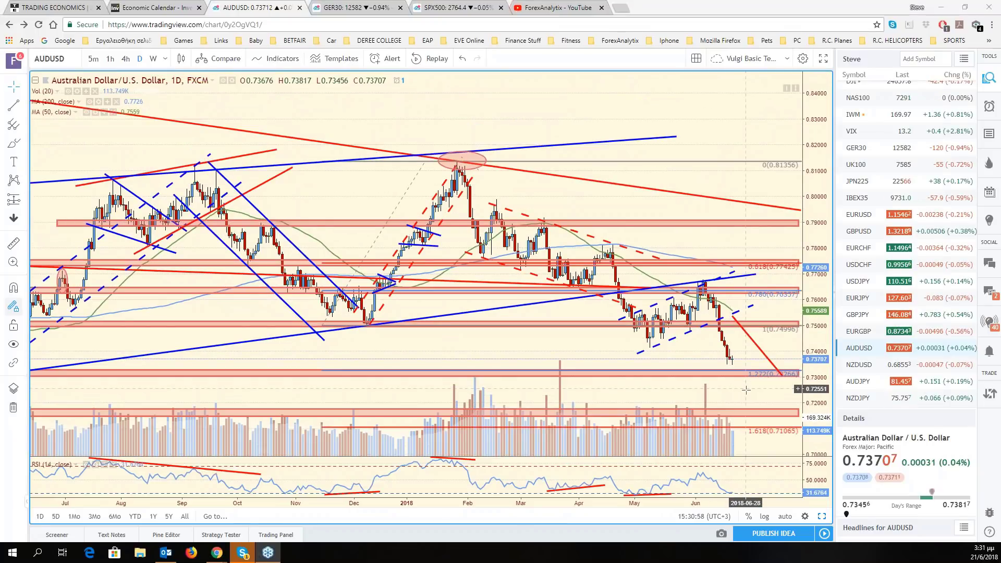
left_click_drag(745, 390, 740, 372)
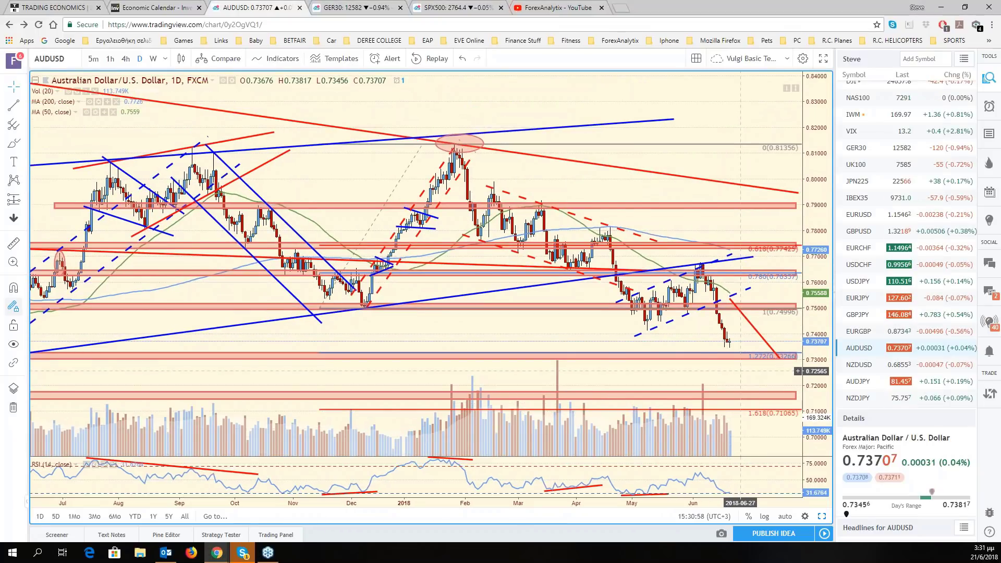
scroll(740, 371, "down", 3)
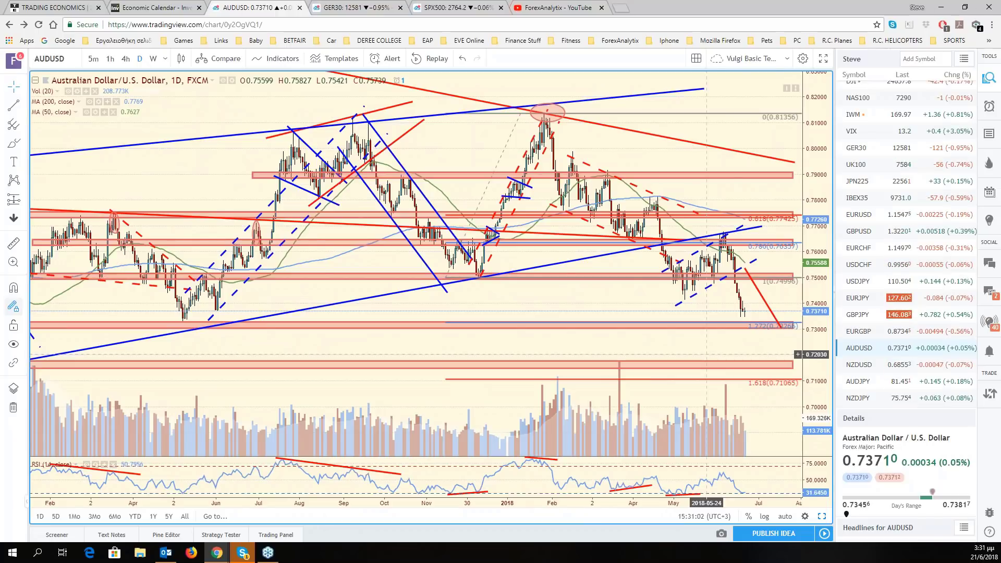
scroll(707, 355, "up", 2)
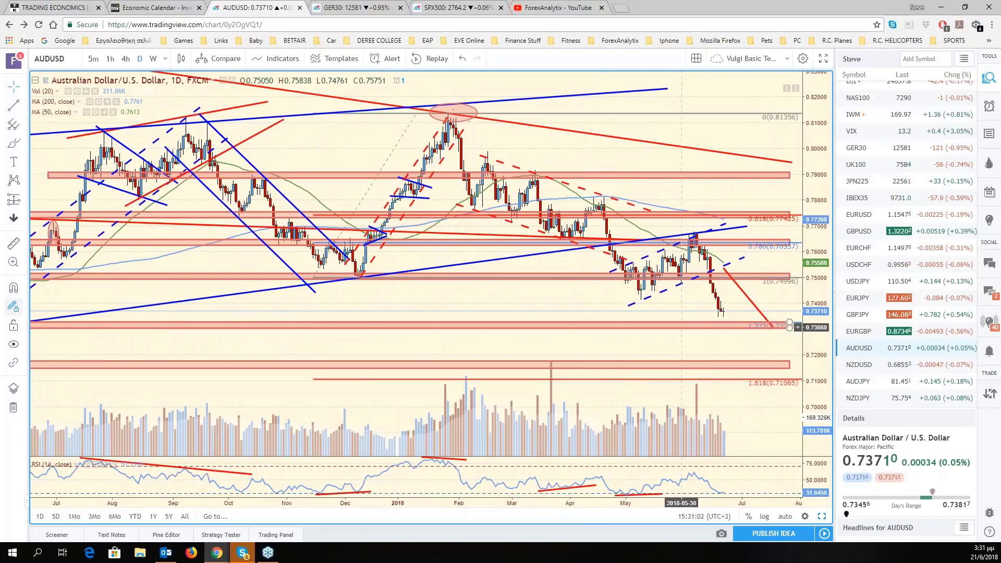
Switch AUDUSD to the 1-hour timeframe with auto scale on, leaving space after the last bar.
left_click(110, 59)
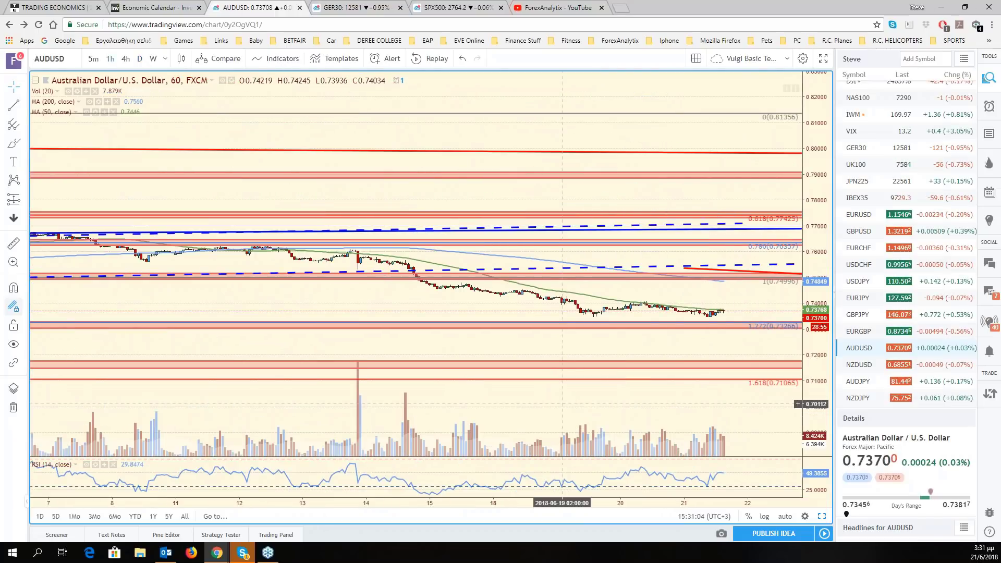
left_click(782, 516)
left_click_drag(750, 356, 730, 265)
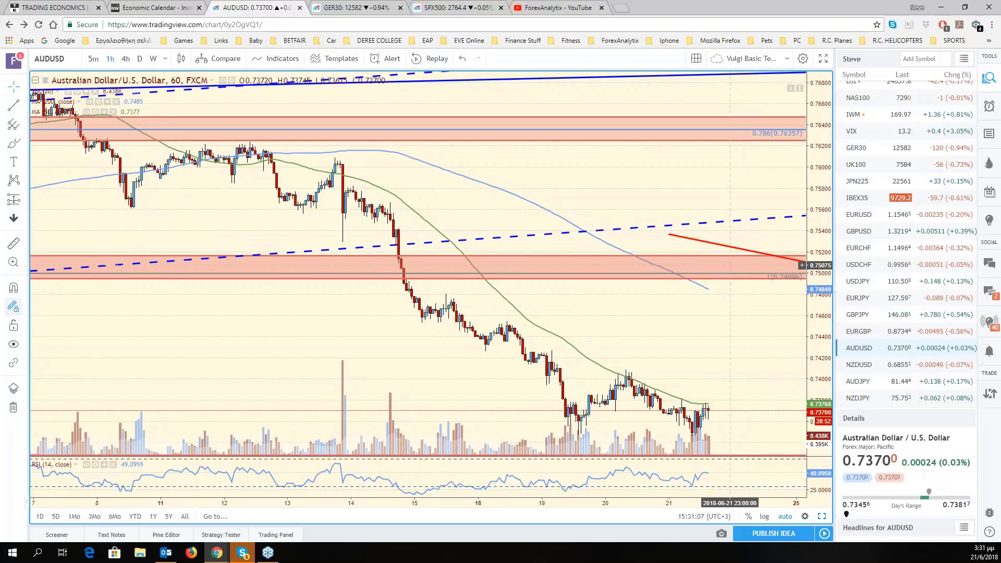
scroll(730, 265, "down", 3)
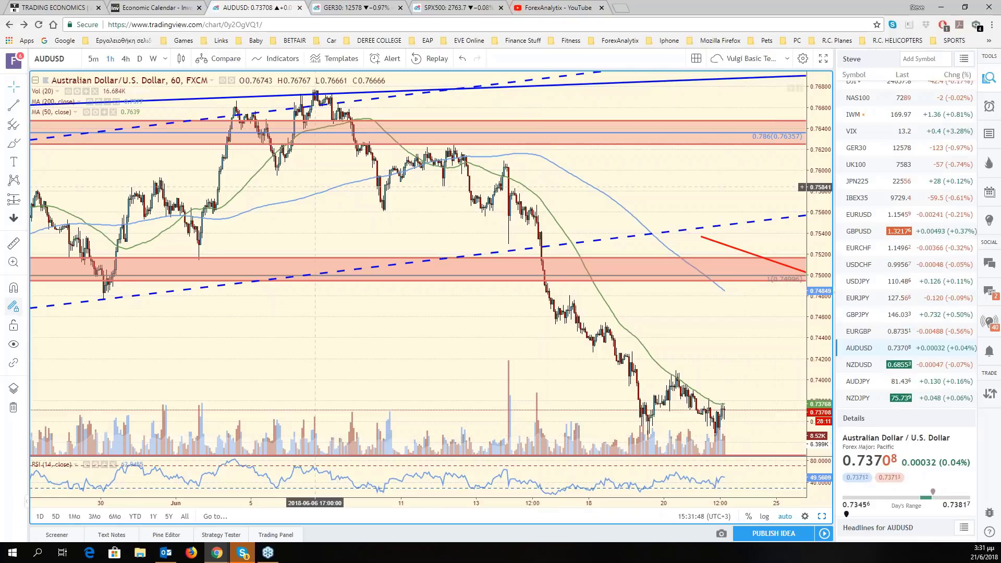
Set AUDUSD to the daily timeframe, zoomed to cover November 2016 to mid-2018.
left_click(140, 59)
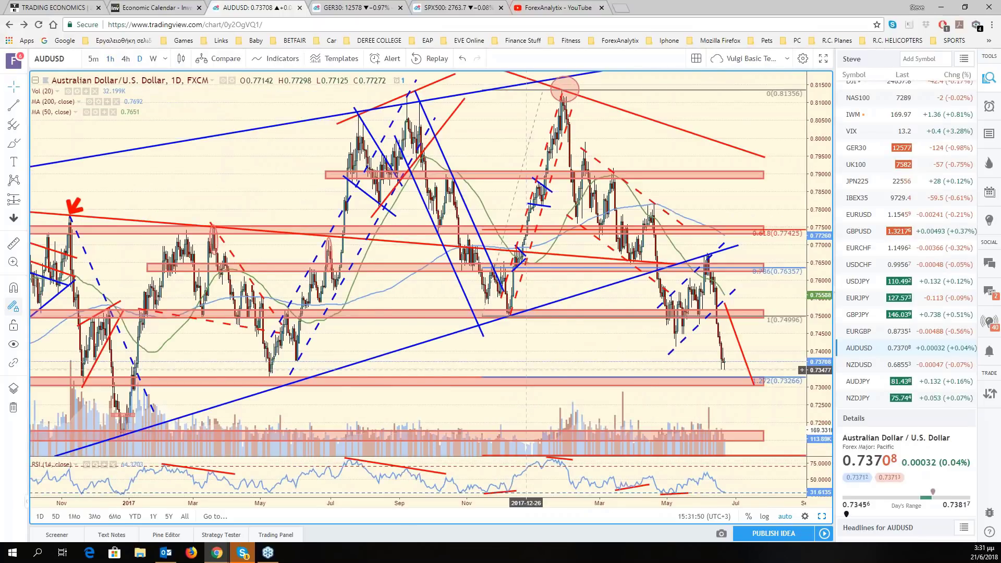
scroll(525, 371, "up", 3)
scroll(692, 381, "down", 3)
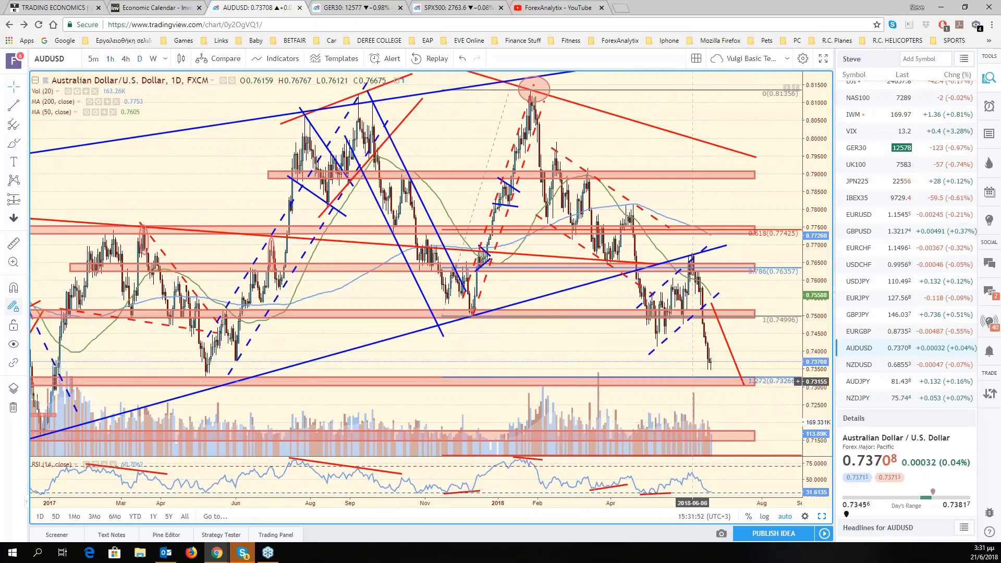
scroll(691, 381, "down", 2)
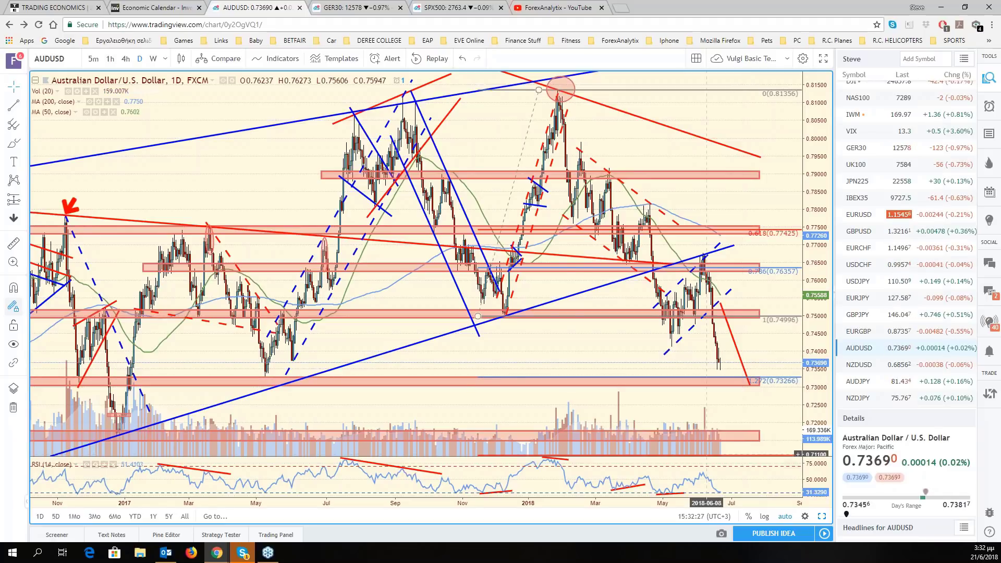
scroll(719, 438, "up", 3)
scroll(720, 435, "down", 3)
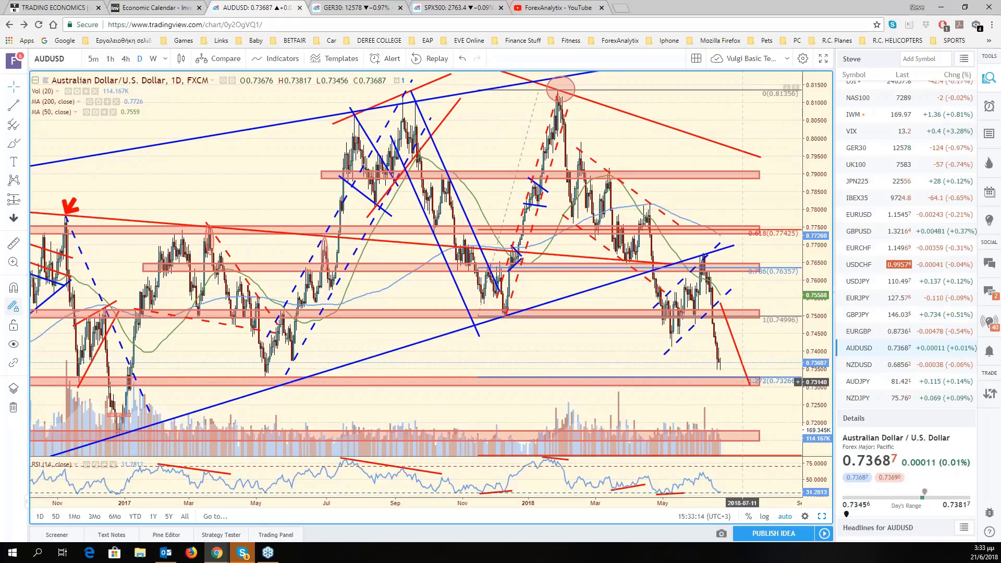
Zoom the AUDUSD daily chart to span roughly June 2017 to July 2018.
scroll(742, 382, "down", 1)
scroll(743, 382, "down", 1)
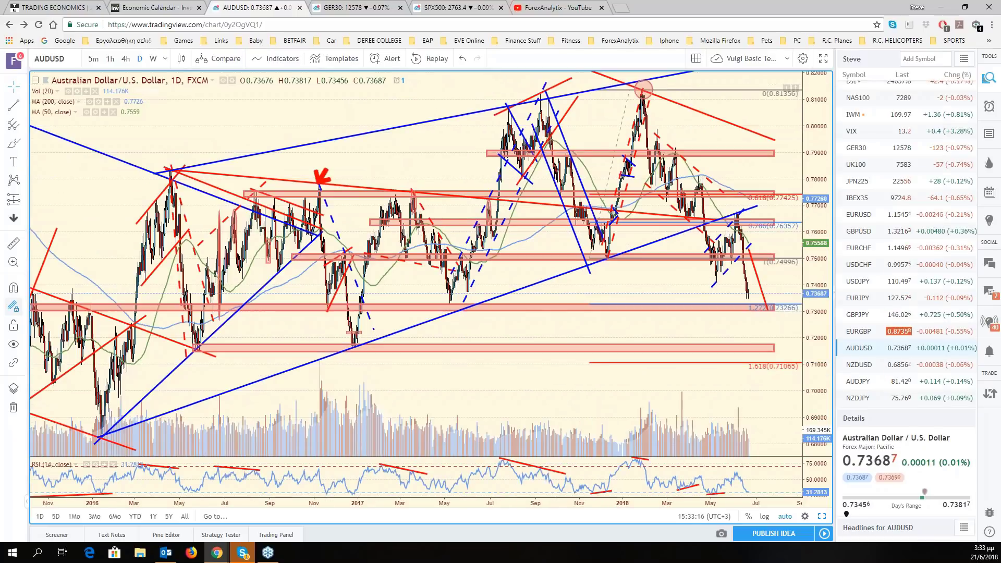
scroll(743, 382, "down", 1)
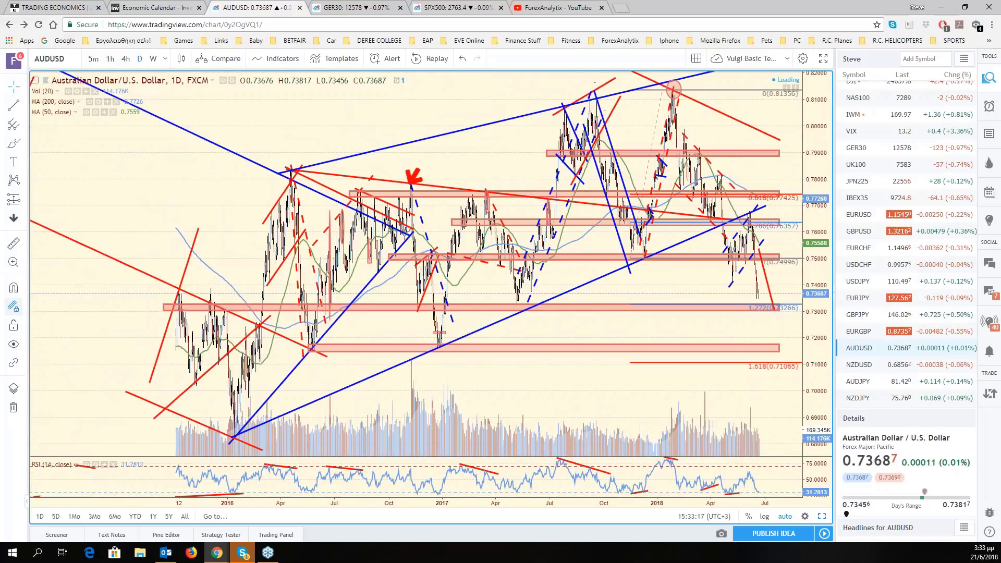
scroll(743, 382, "down", 1)
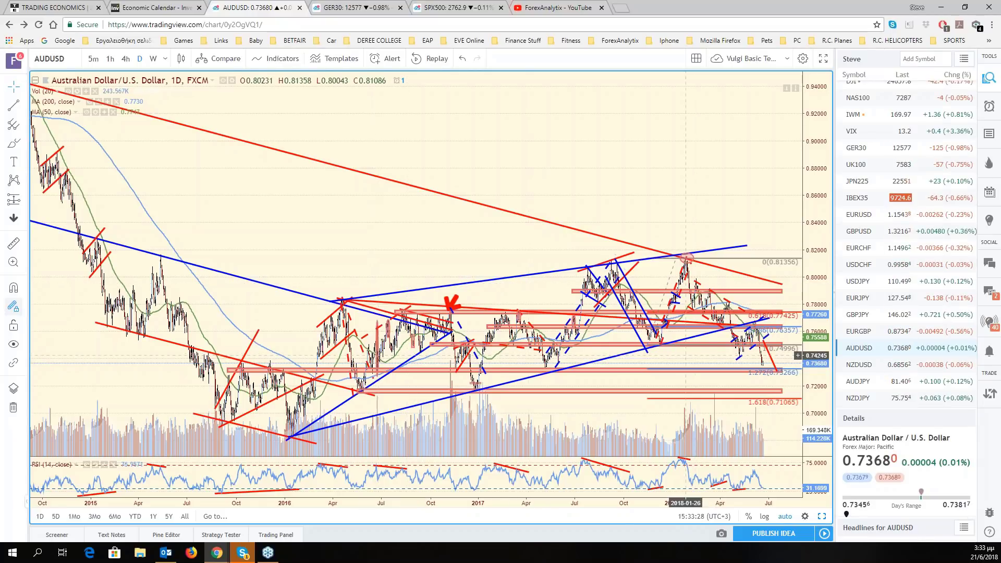
scroll(686, 355, "up", 2)
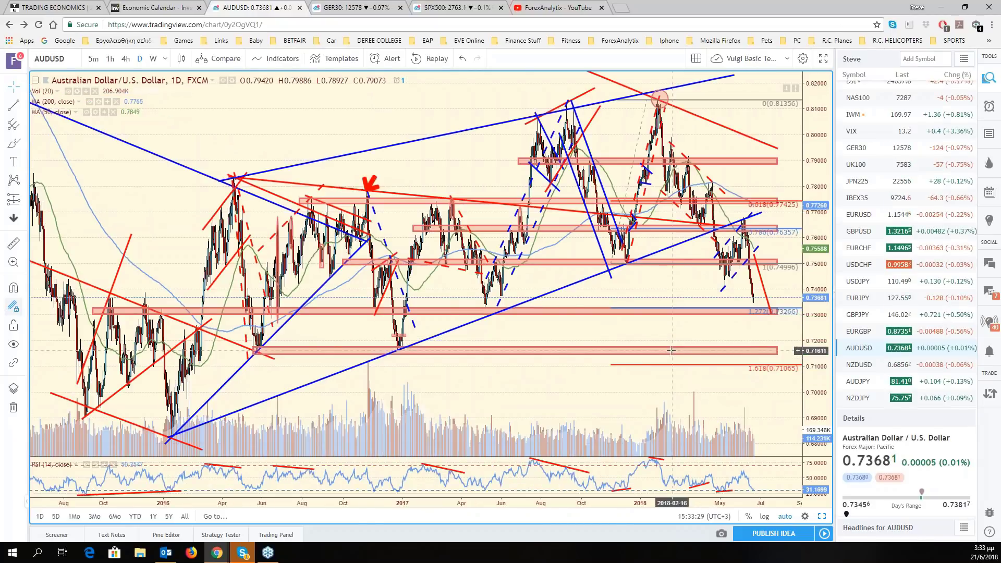
scroll(671, 350, "down", 2)
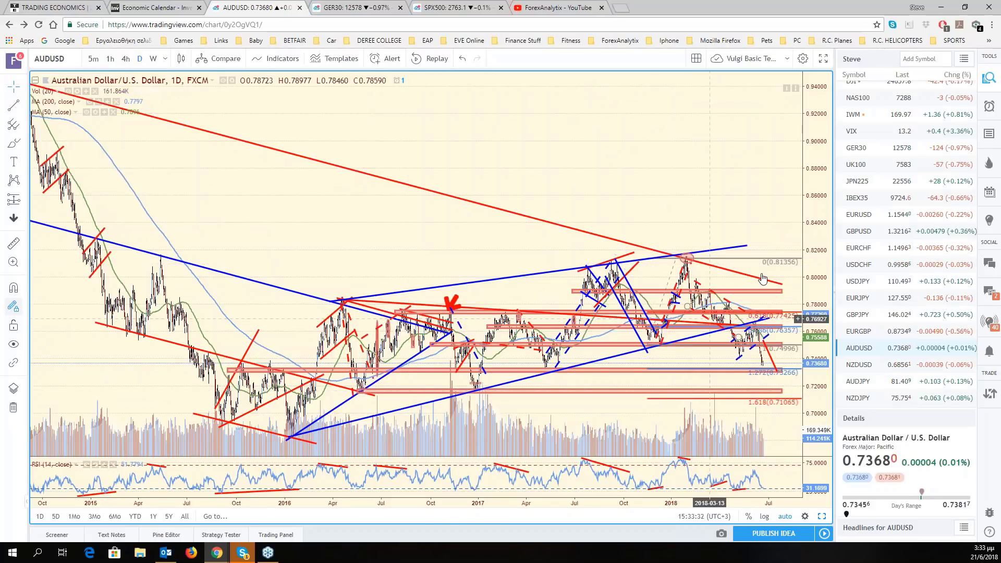
scroll(772, 363, "up", 1)
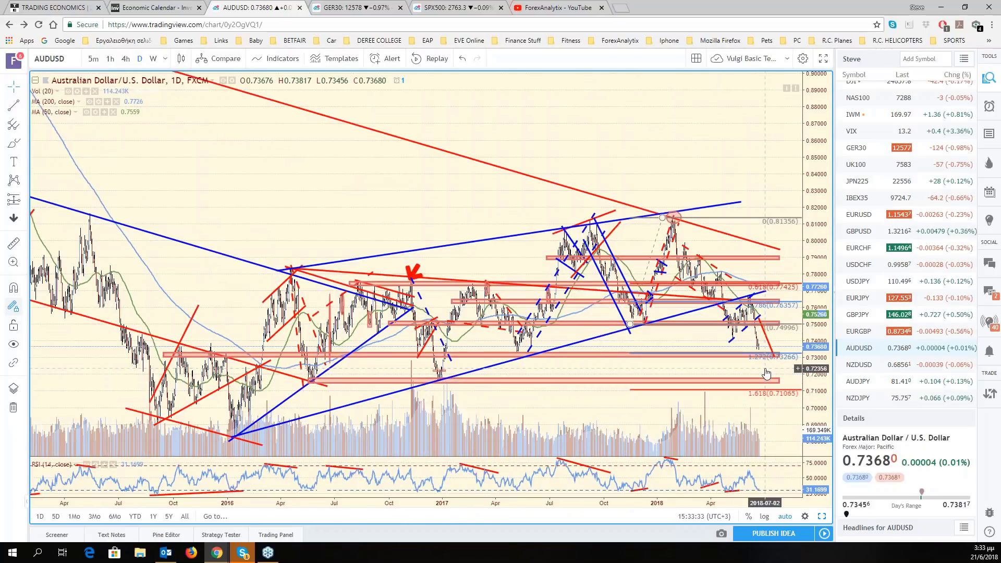
scroll(767, 374, "up", 1)
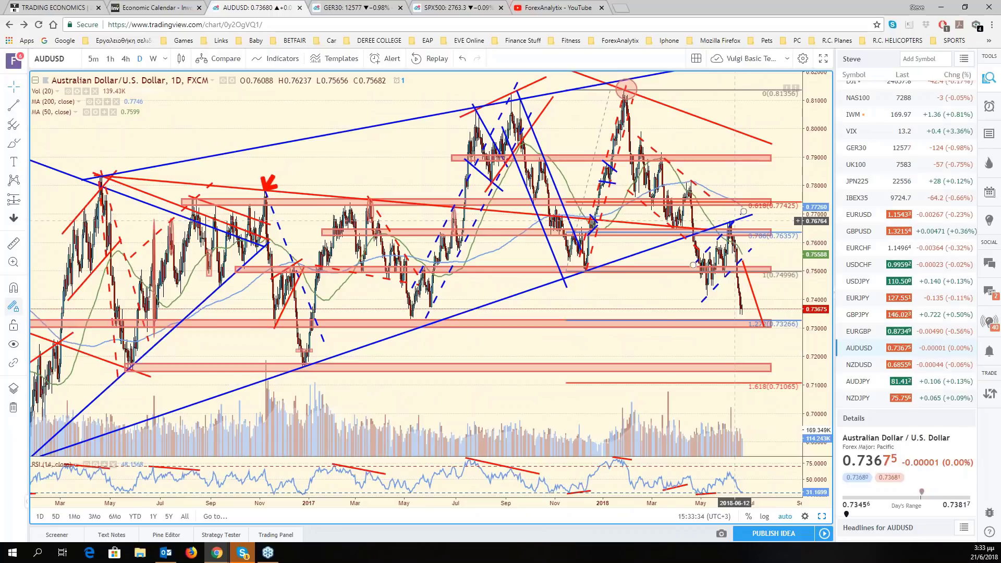
scroll(746, 328, "down", 2)
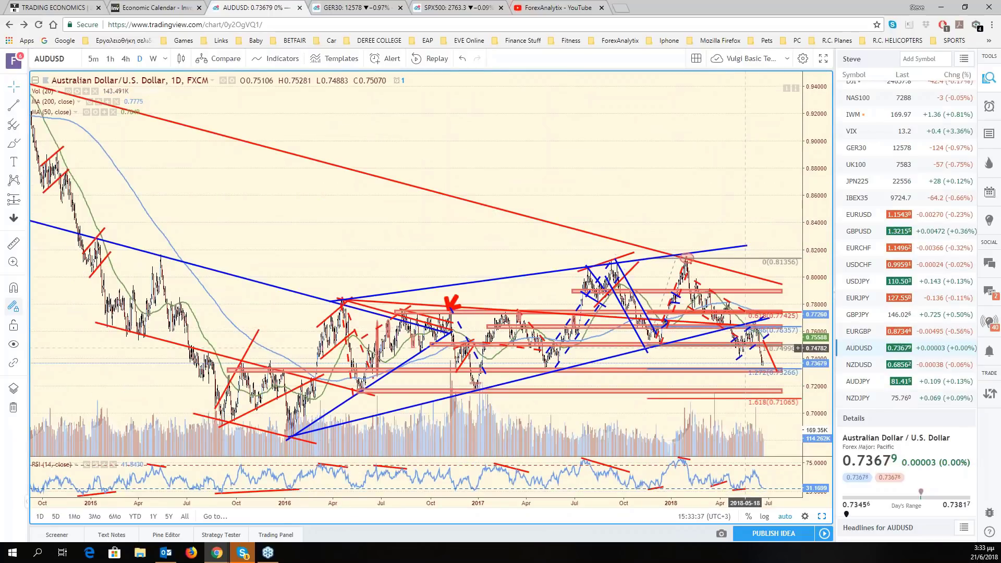
scroll(745, 348, "up", 3)
scroll(745, 348, "up", 2)
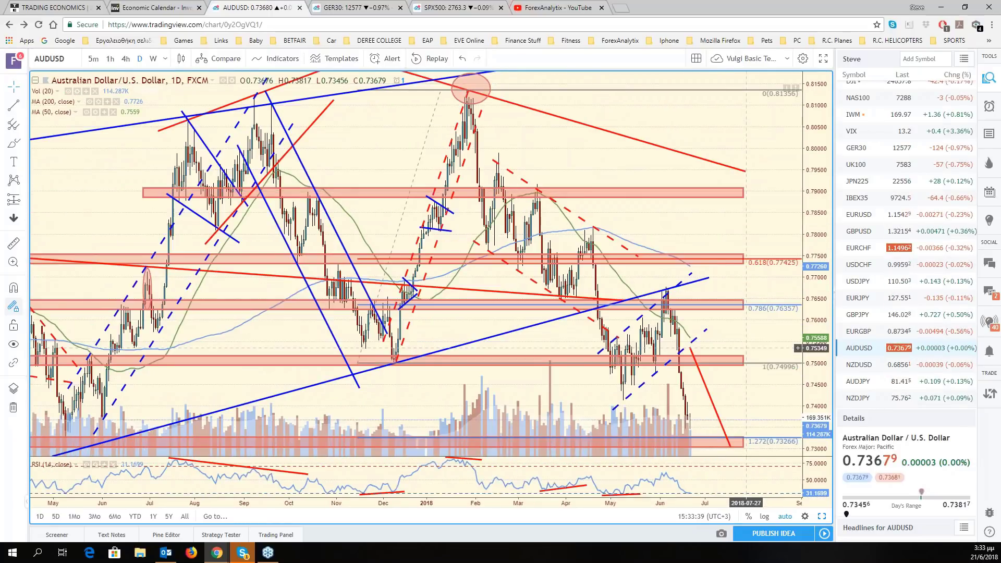
scroll(746, 349, "up", 2)
scroll(743, 375, "down", 1)
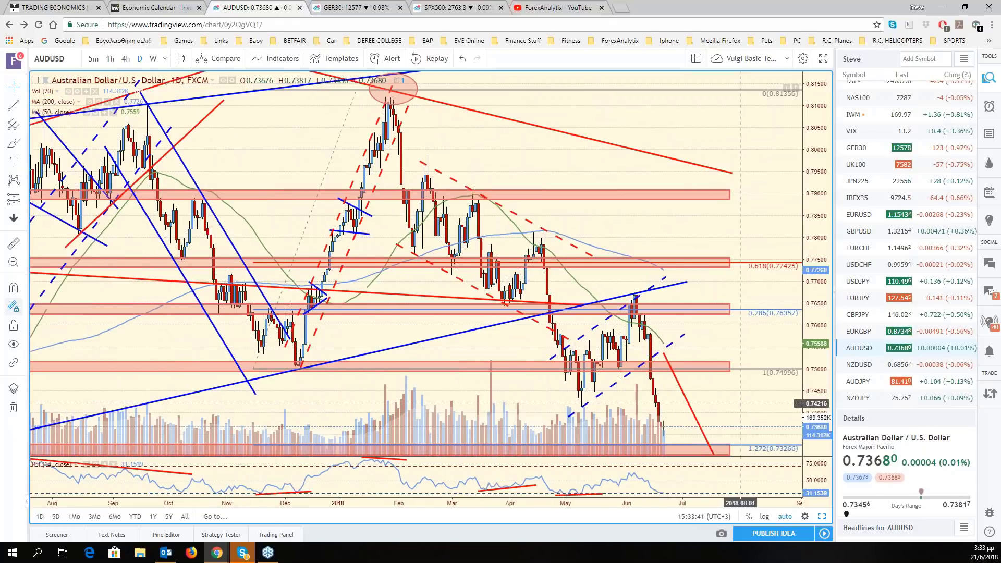
scroll(740, 403, "down", 1)
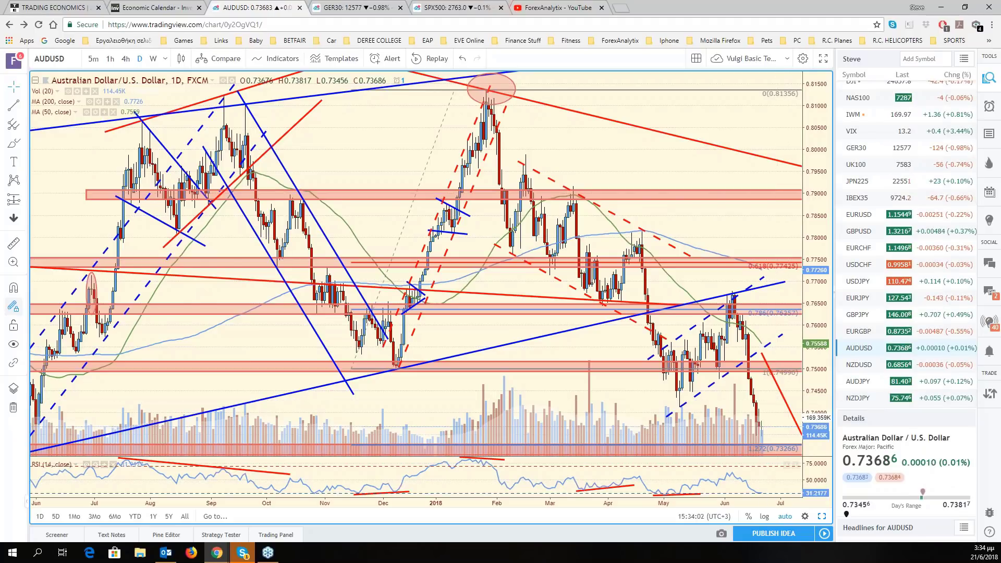
Show the GBP/JPY daily chart full size with empty space right of the latest candle.
left_click(821, 517)
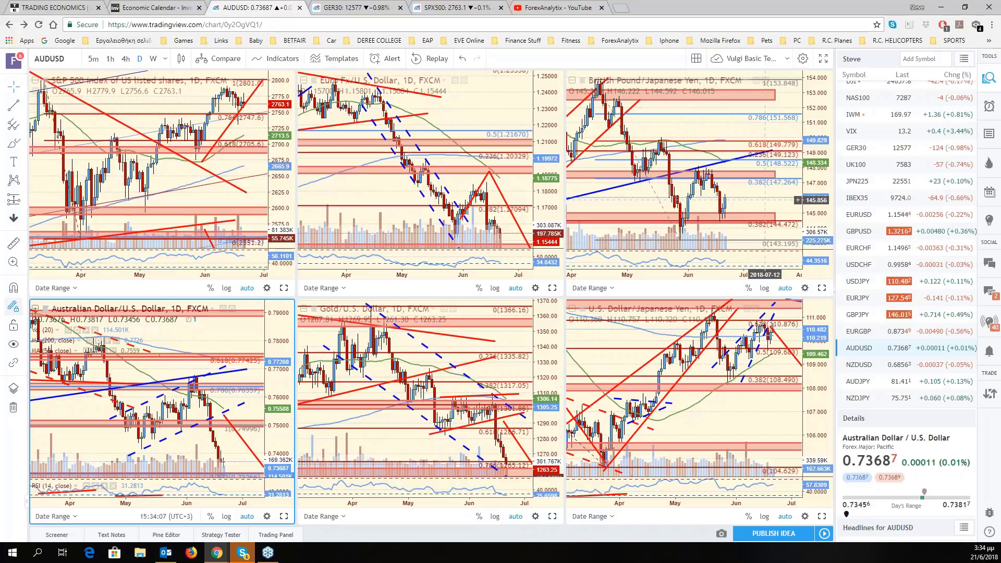
left_click(798, 203)
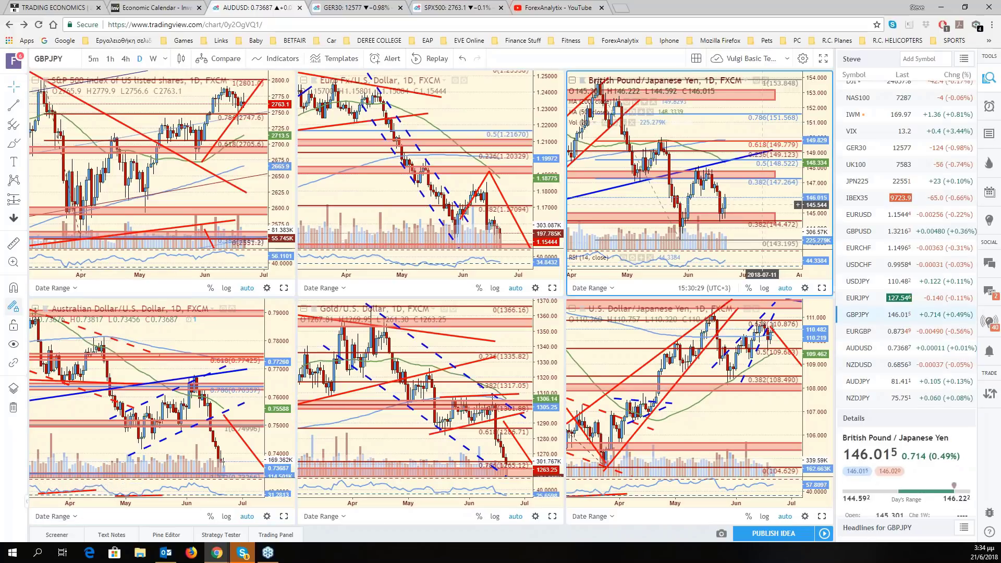
left_click(822, 288)
left_click_drag(771, 360, 701, 344)
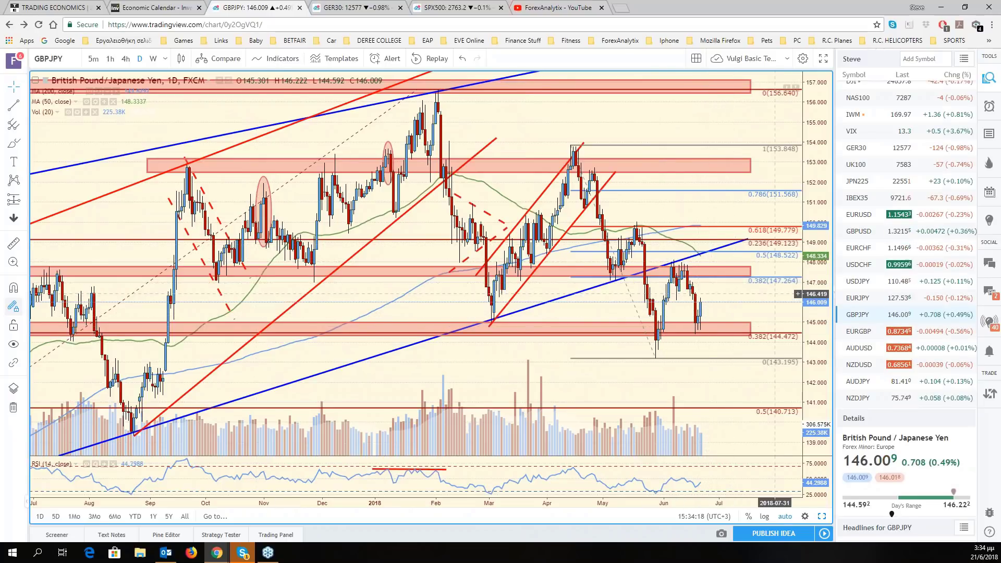
scroll(775, 294, "down", 2)
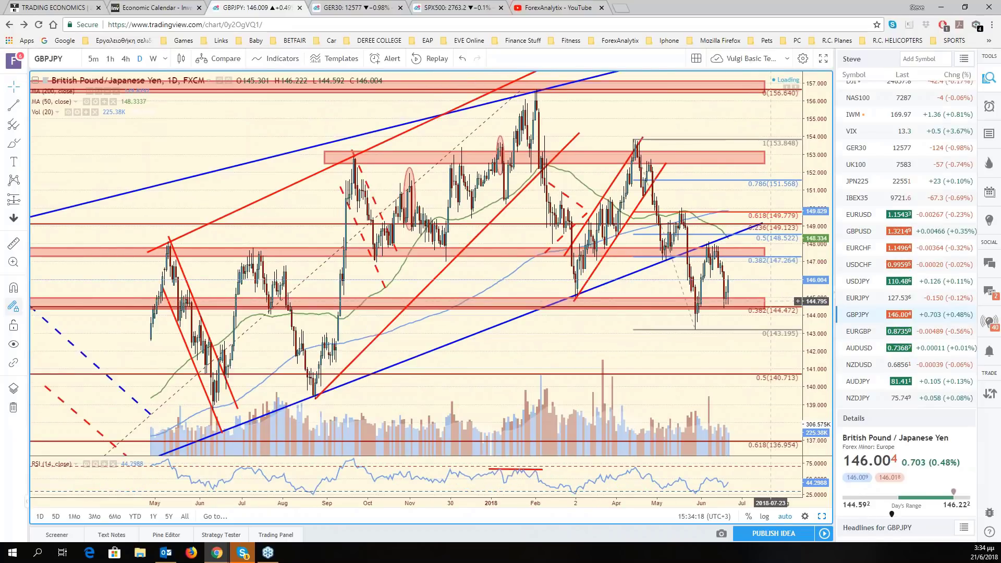
scroll(770, 300, "down", 2)
scroll(723, 255, "down", 2)
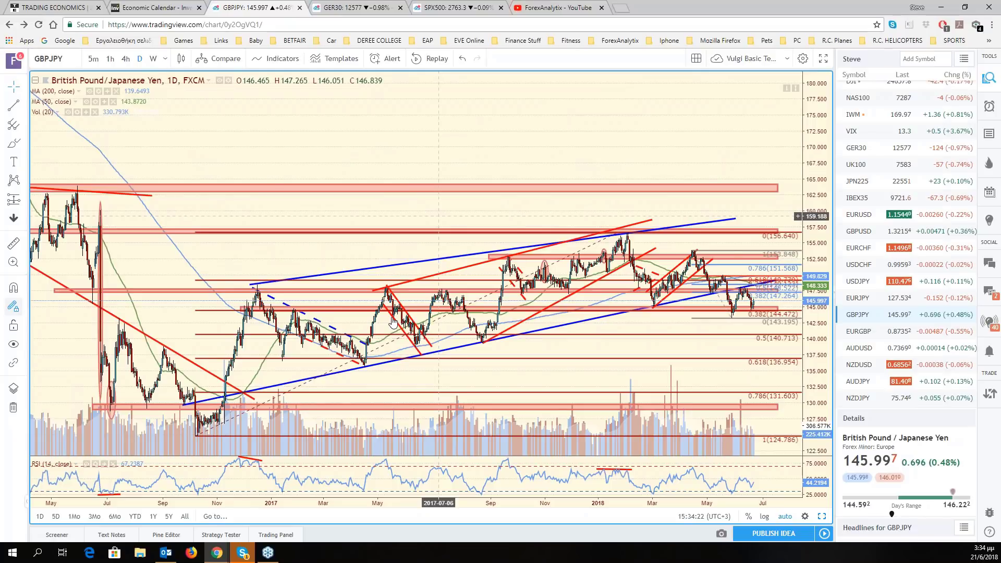
scroll(392, 322, "up", 4)
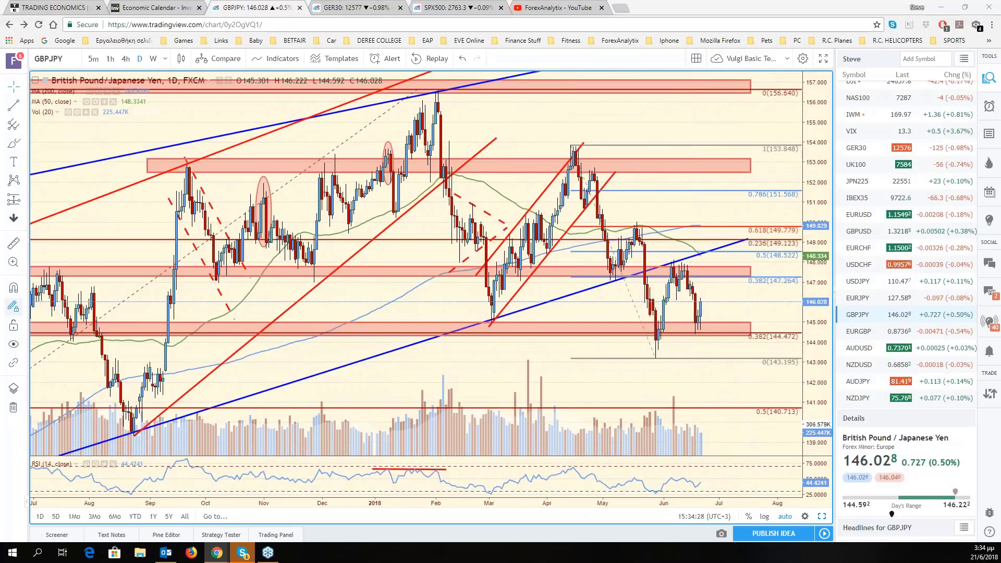
Sketch projected GBP/JPY paths to the blue trendline and 140.7, then undo them.
mouse_move(703, 302)
left_mouse_down()
mouse_move(751, 289)
mouse_move(795, 422)
left_mouse_up()
left_click_drag(702, 313, 728, 241)
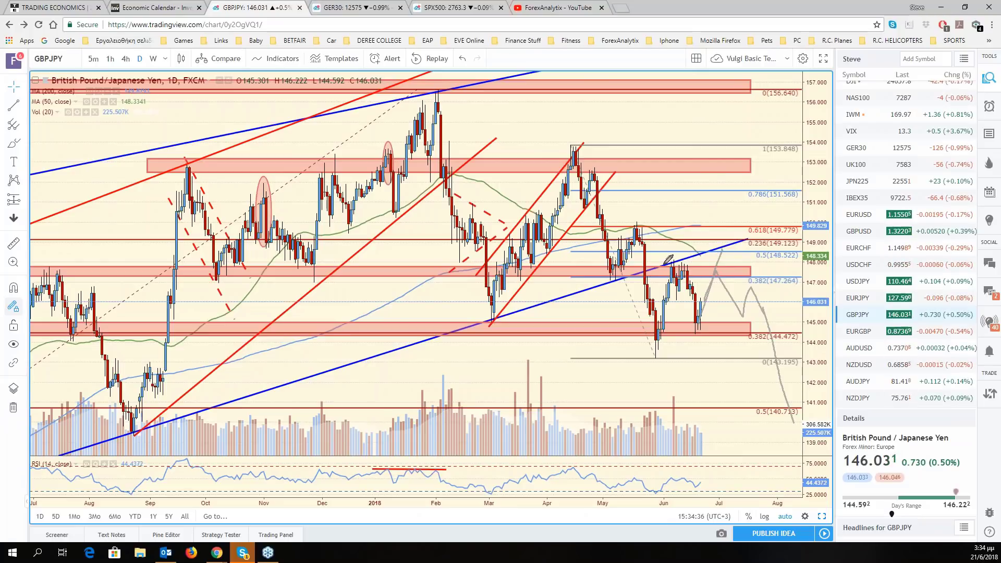
mouse_move(664, 347)
left_mouse_down()
mouse_move(675, 295)
mouse_move(707, 320)
mouse_move(727, 249)
mouse_move(736, 248)
left_mouse_up()
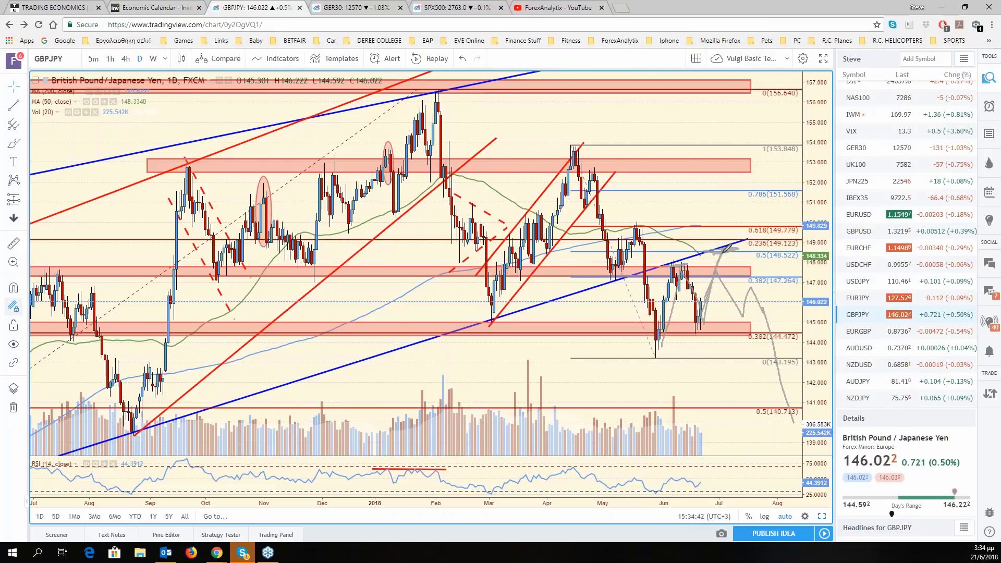
left_click_drag(743, 312, 747, 295)
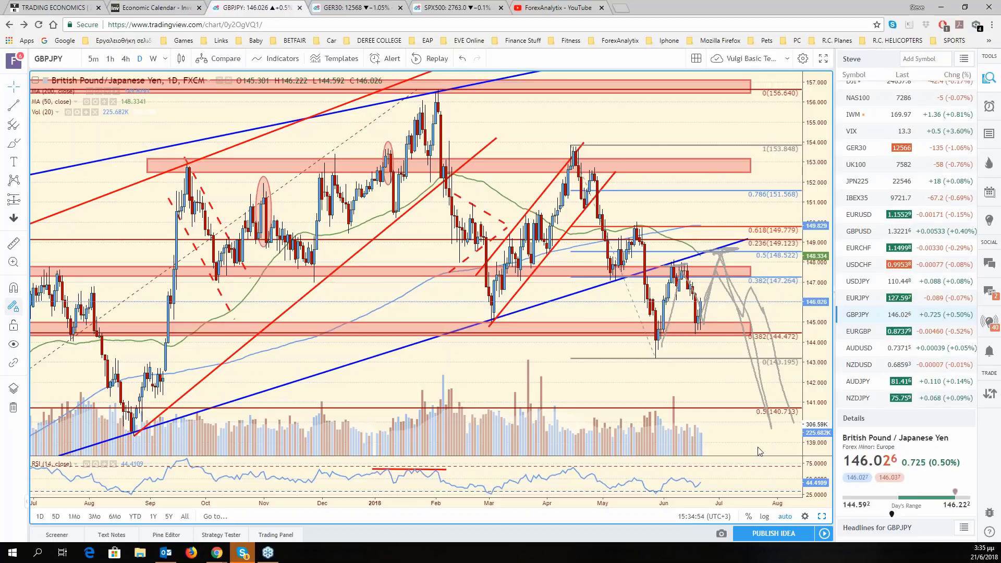
key("ctrl+z")
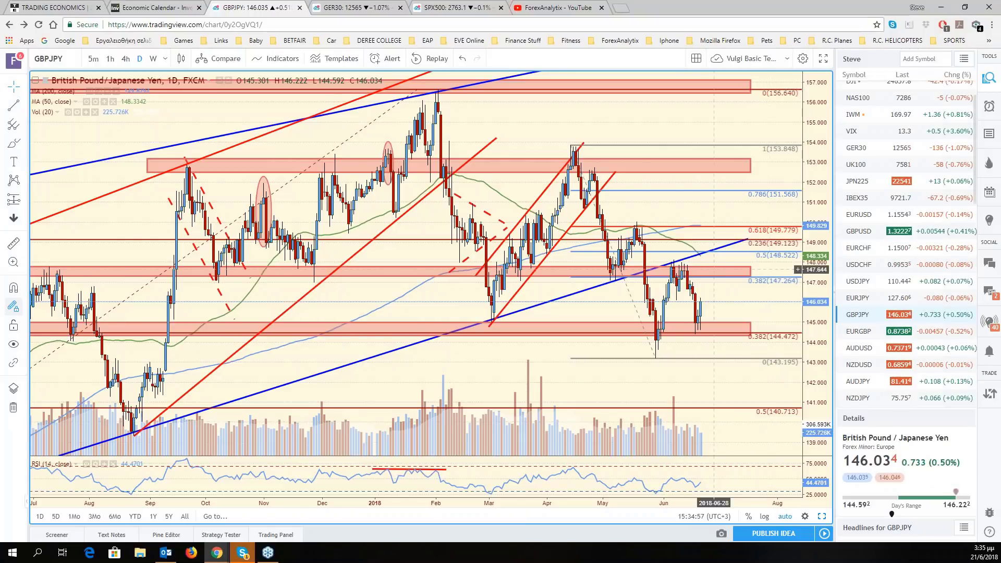
Load GBPAUD on the 4-hour timeframe.
left_click(63, 65)
type("GBP")
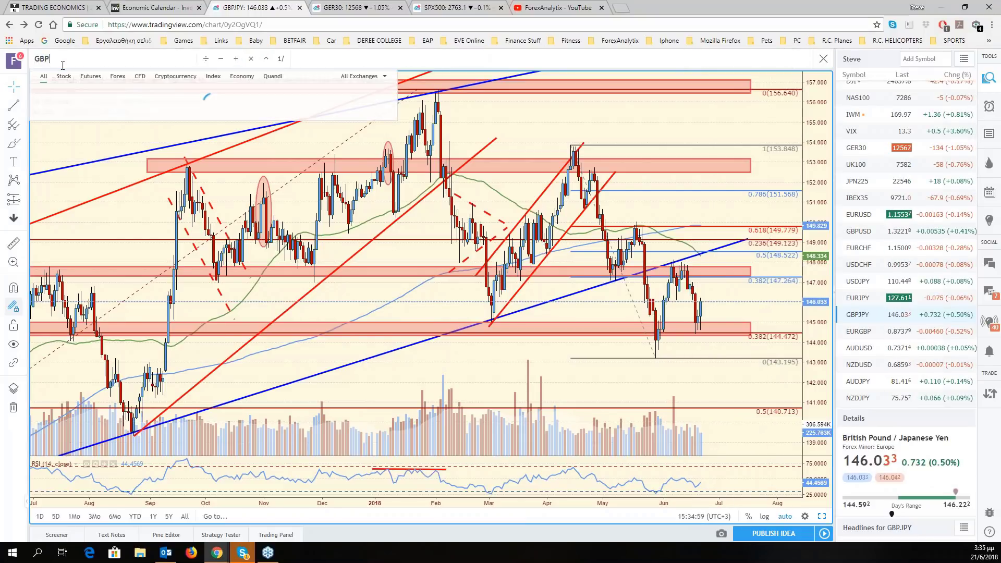
type("AUD")
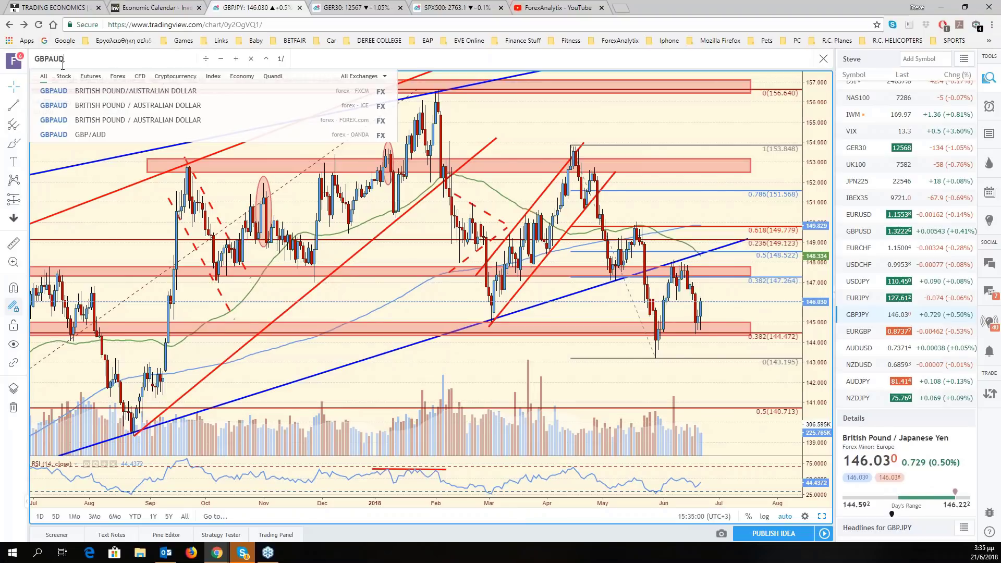
key("Return")
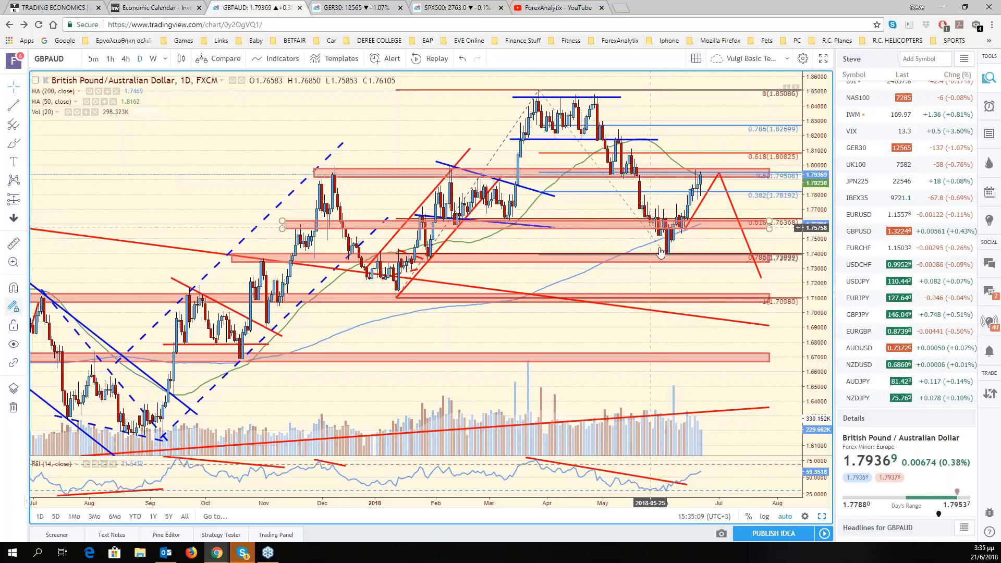
left_click(125, 59)
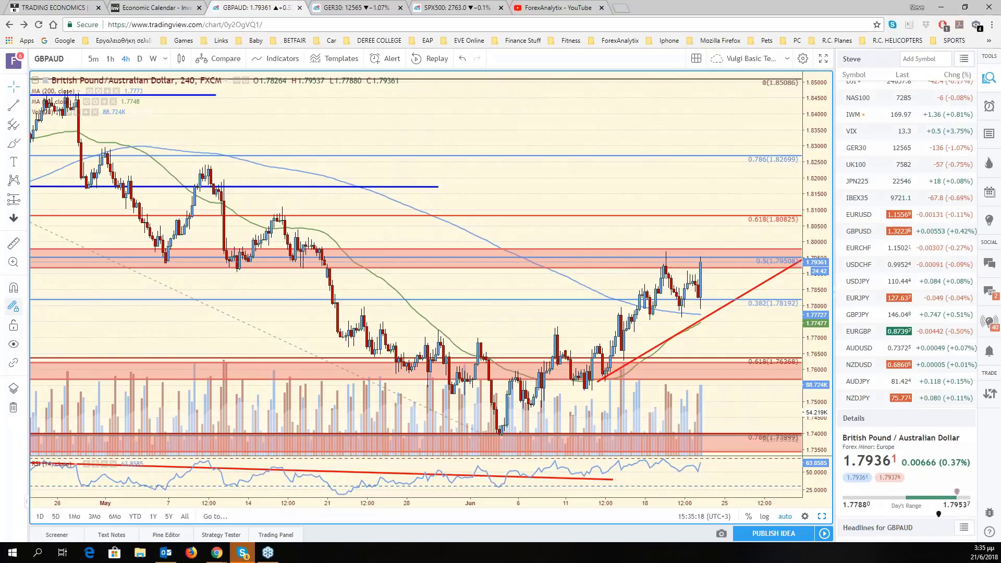
Sketch and erase a rounded-bottom breakout, then extend the daily blue 1.8175 line rightward.
left_click_drag(383, 350, 578, 403)
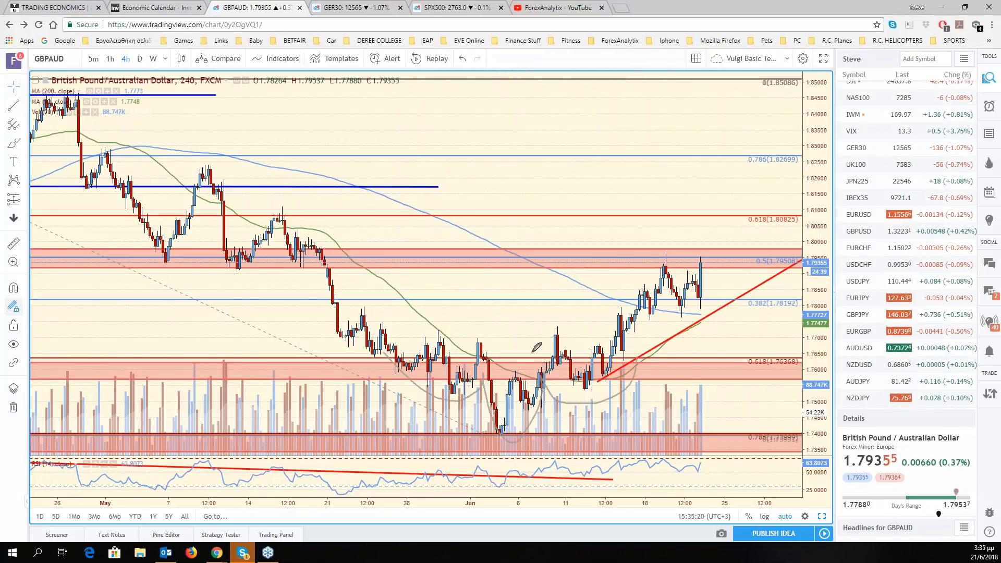
left_click_drag(392, 336, 728, 341)
left_click_drag(639, 318, 695, 234)
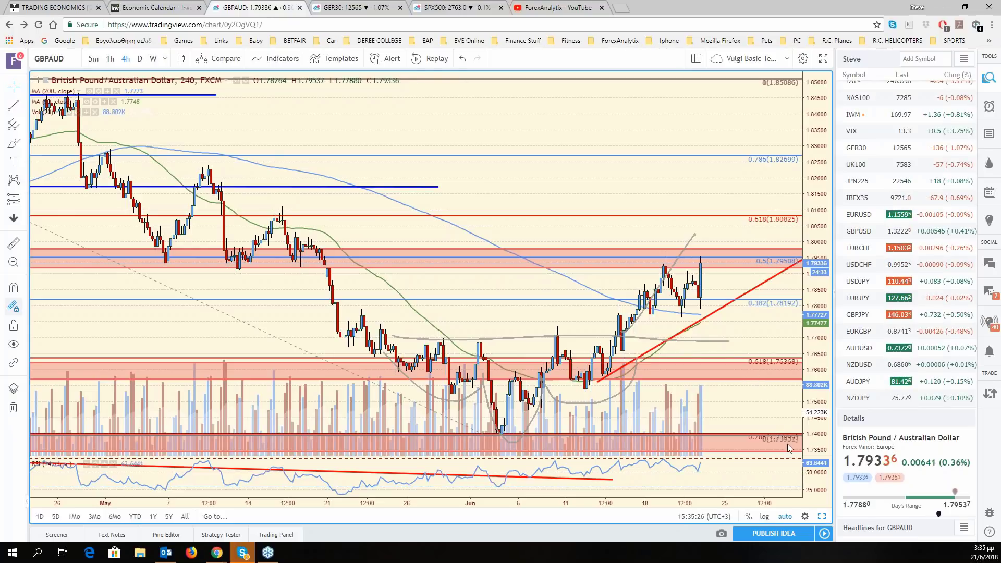
key("Escape")
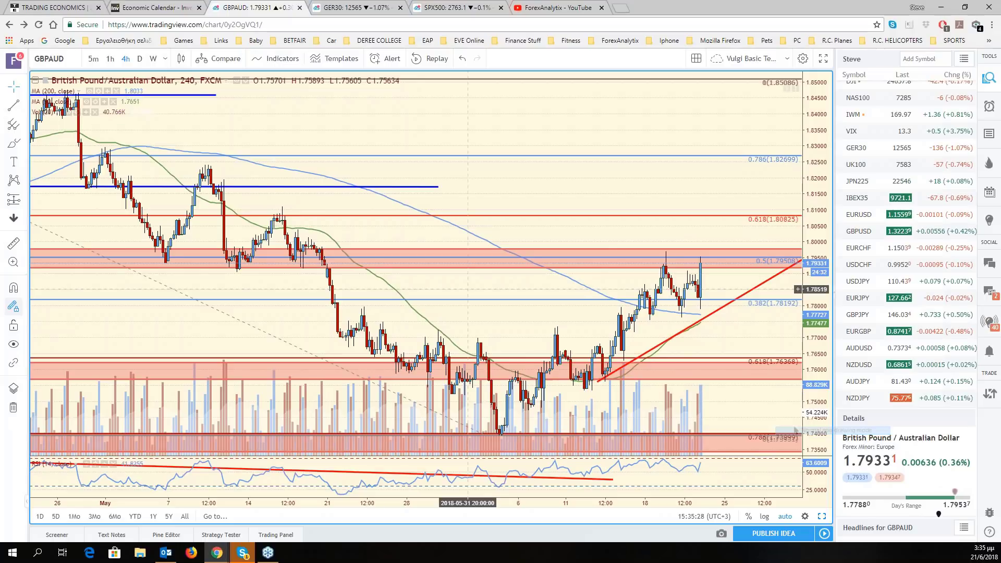
left_click(139, 59)
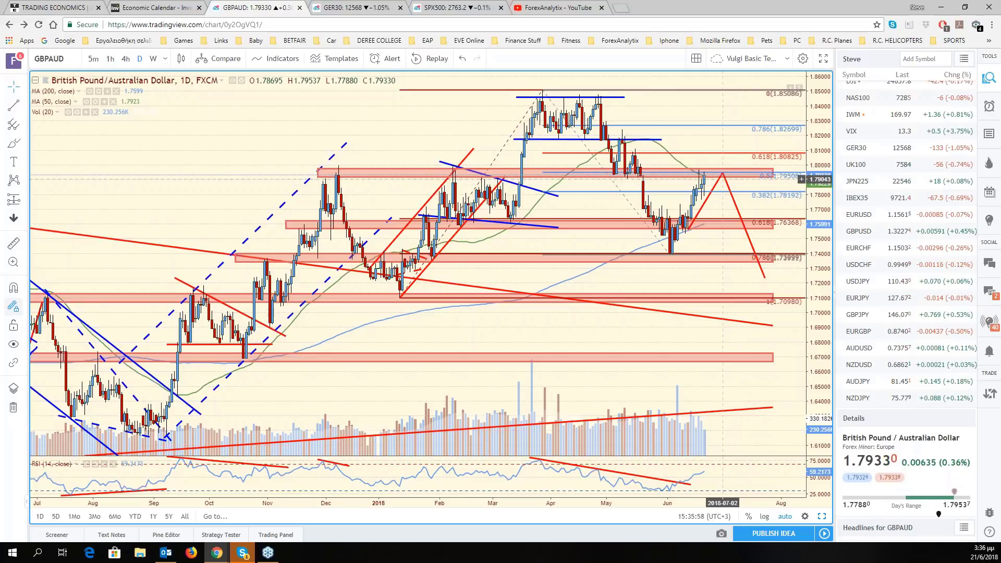
left_click_drag(661, 139, 774, 138)
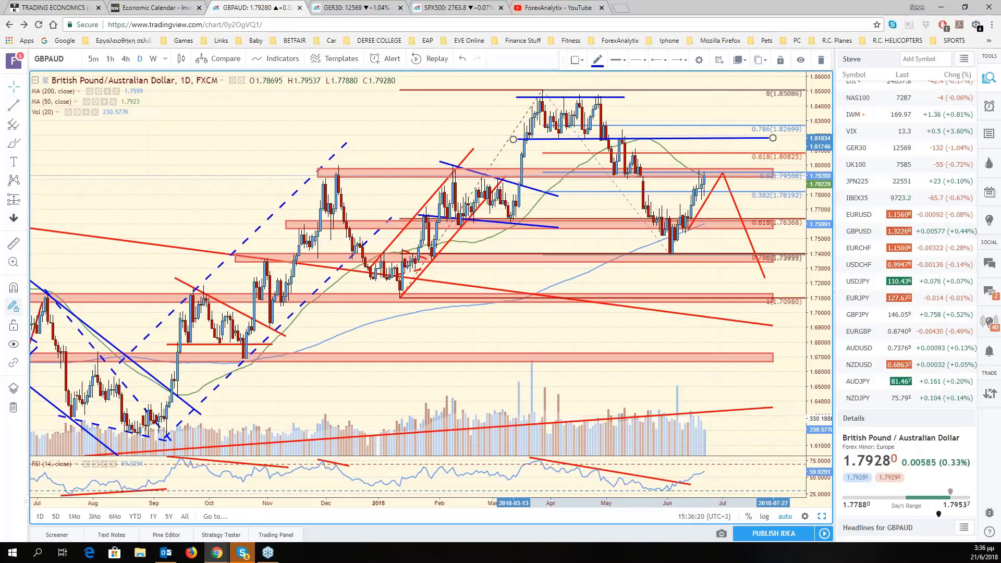
Load the GBPNZD daily chart.
left_click(49, 58)
type("G")
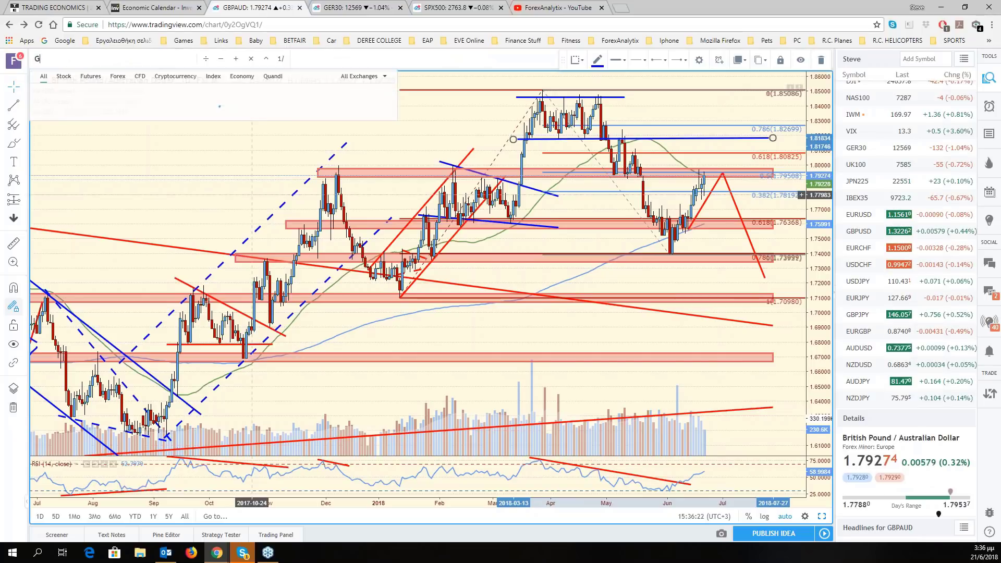
type("BPNZD")
key("Return")
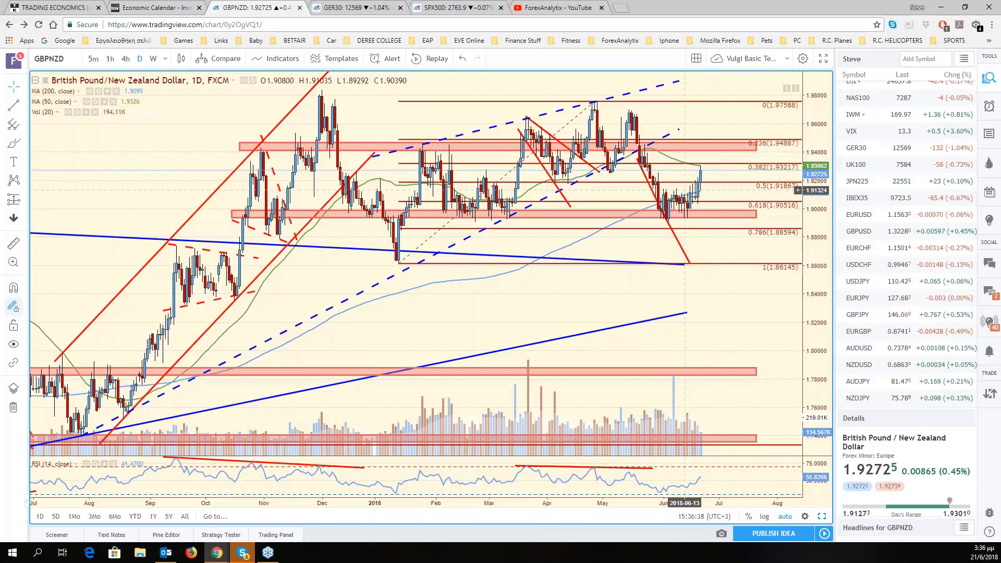
Draw a red projection line on GBPNZD dropping from about 1.94 toward 1.87.
left_click(705, 174)
left_click(735, 228)
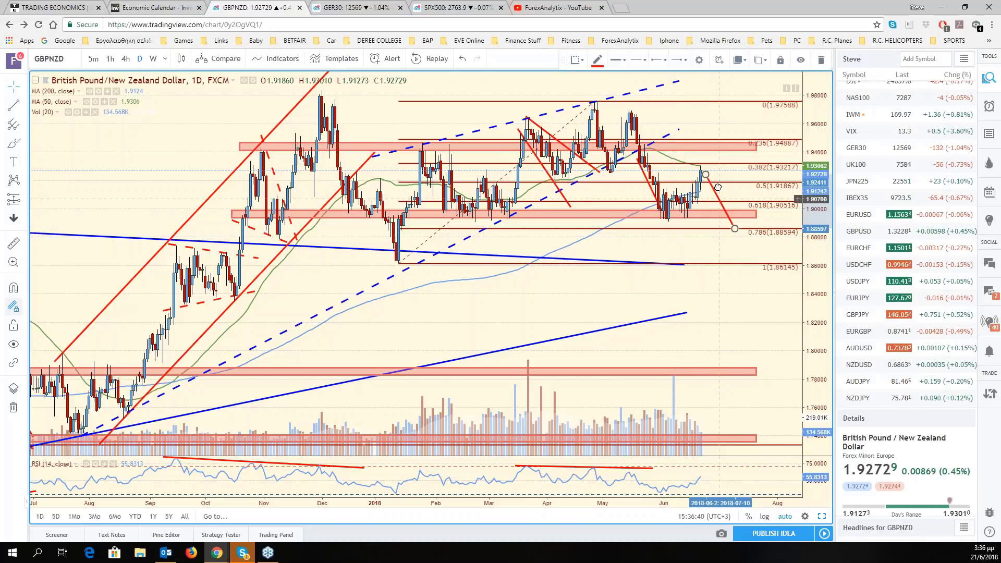
left_click_drag(718, 187, 717, 162)
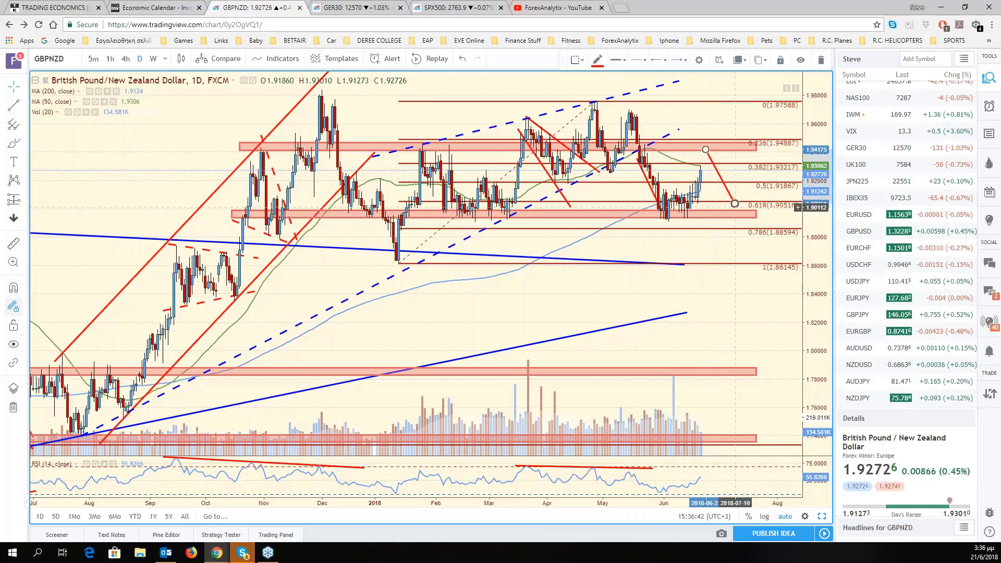
left_click_drag(735, 203, 748, 253)
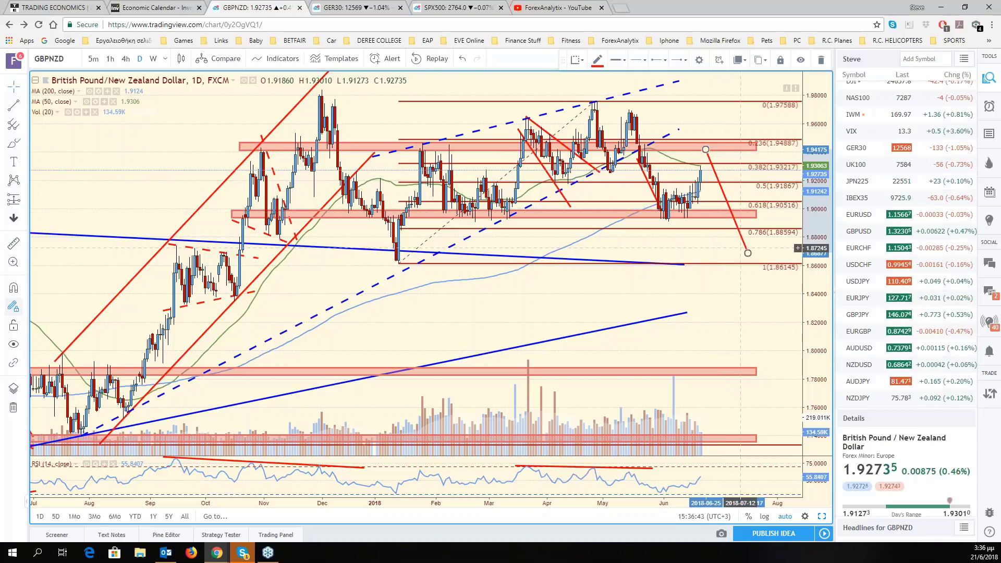
left_click(653, 194)
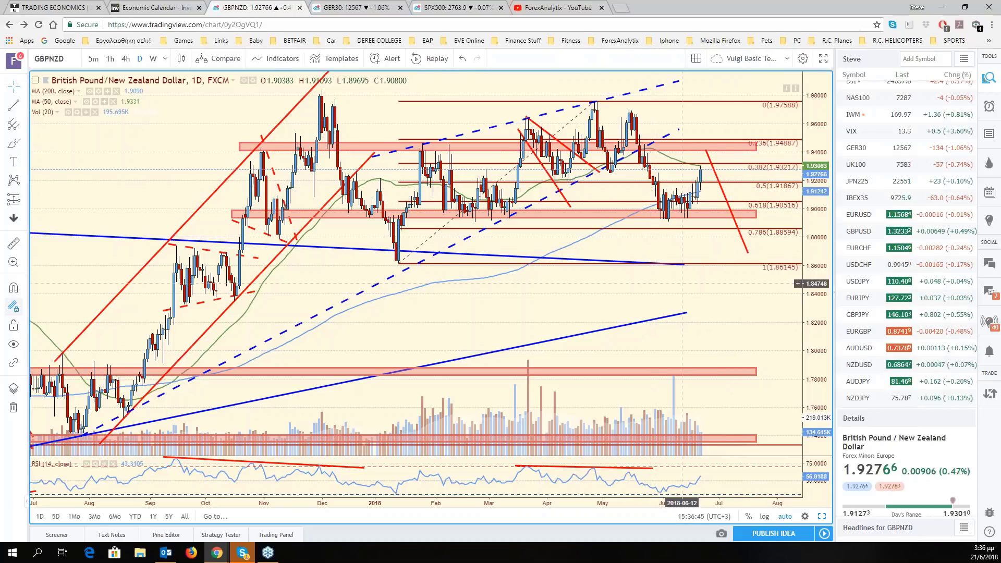
left_click_drag(682, 283, 691, 285)
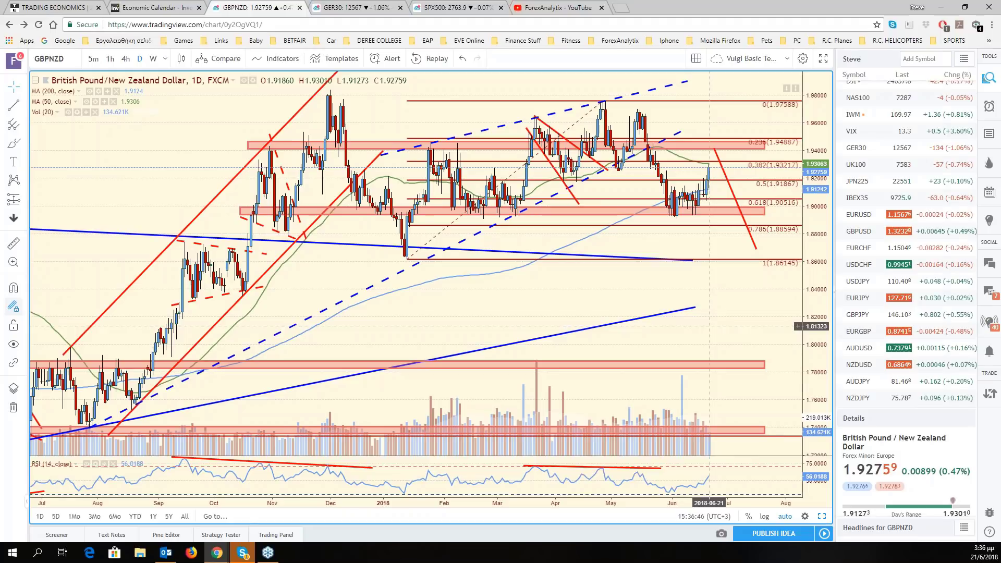
left_click_drag(709, 326, 731, 327)
left_click(49, 58)
Switch the chart to GBPCAD and reposition its price history.
key("BackSpace")
key("BackSpace")
key("BackSpace")
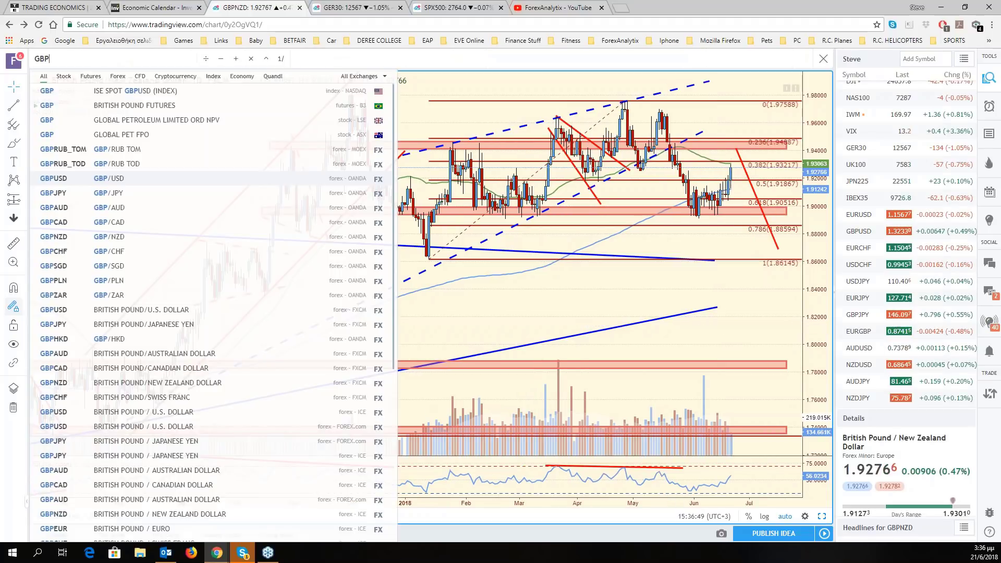
type("CAD")
key("Return")
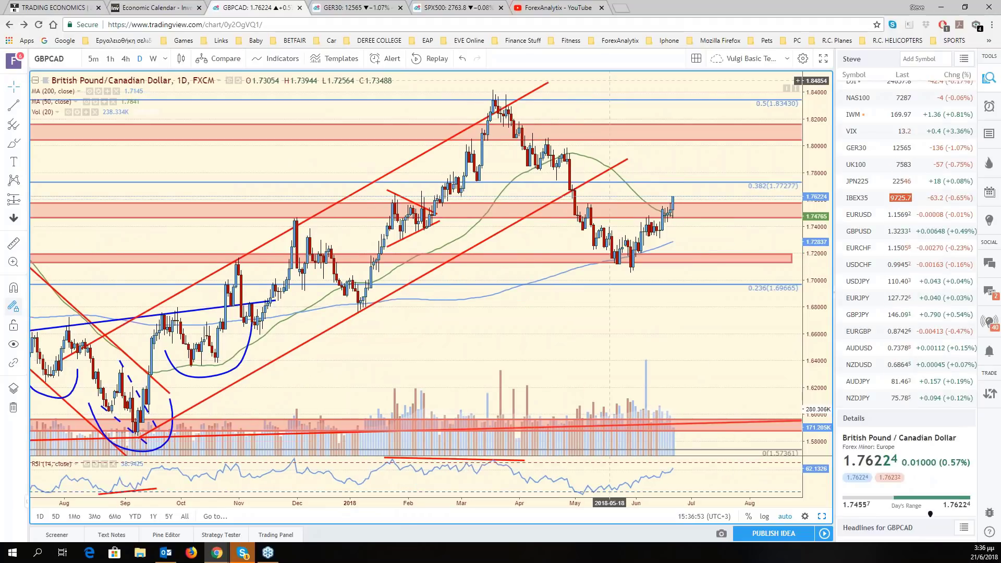
scroll(606, 288, "down", 3)
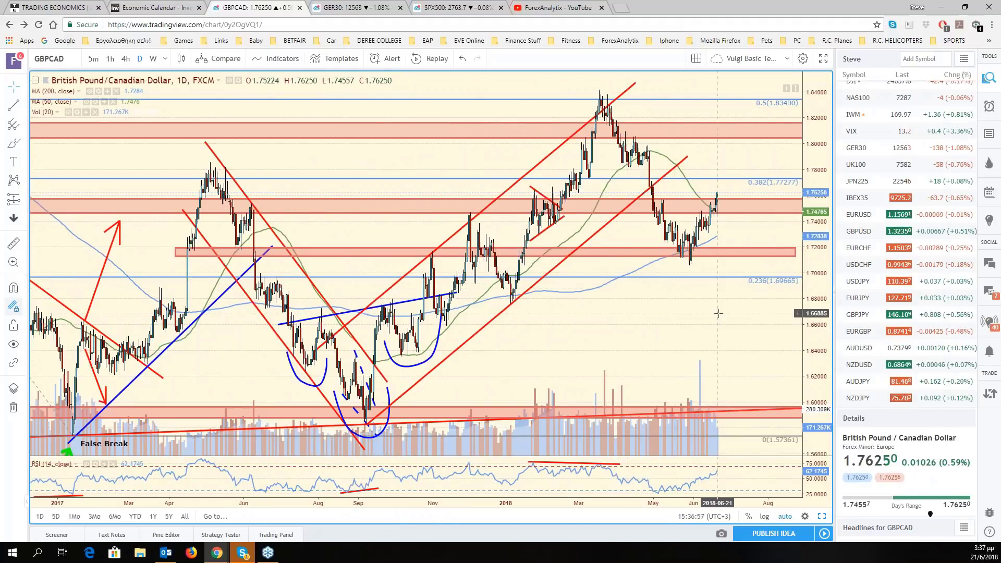
left_click_drag(718, 313, 692, 313)
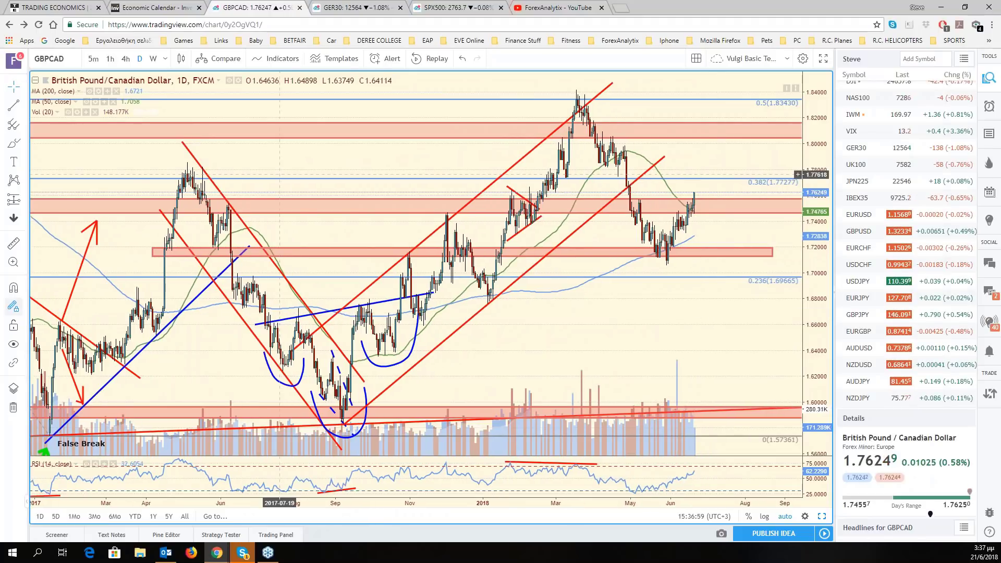
Draw a red downward projection line starting near the 0.382 Fibonacci level.
left_click(739, 177)
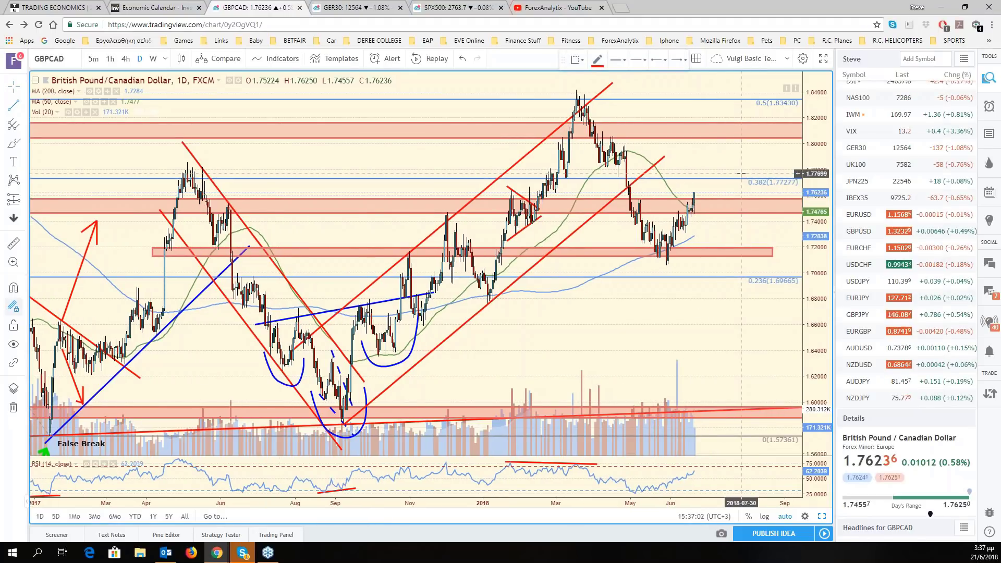
left_click(708, 179)
left_click(760, 289)
left_click(715, 194)
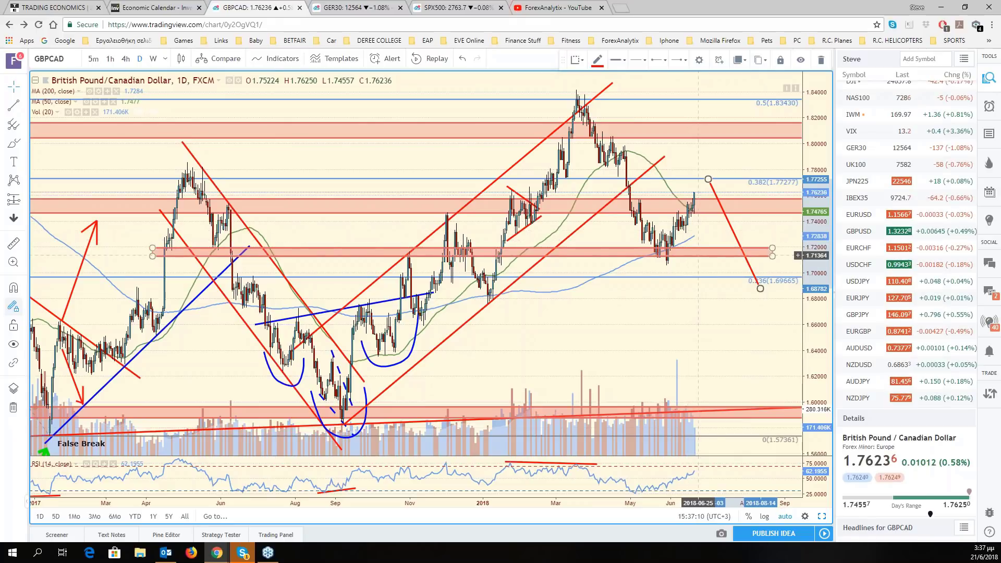
scroll(699, 256, "up", 2)
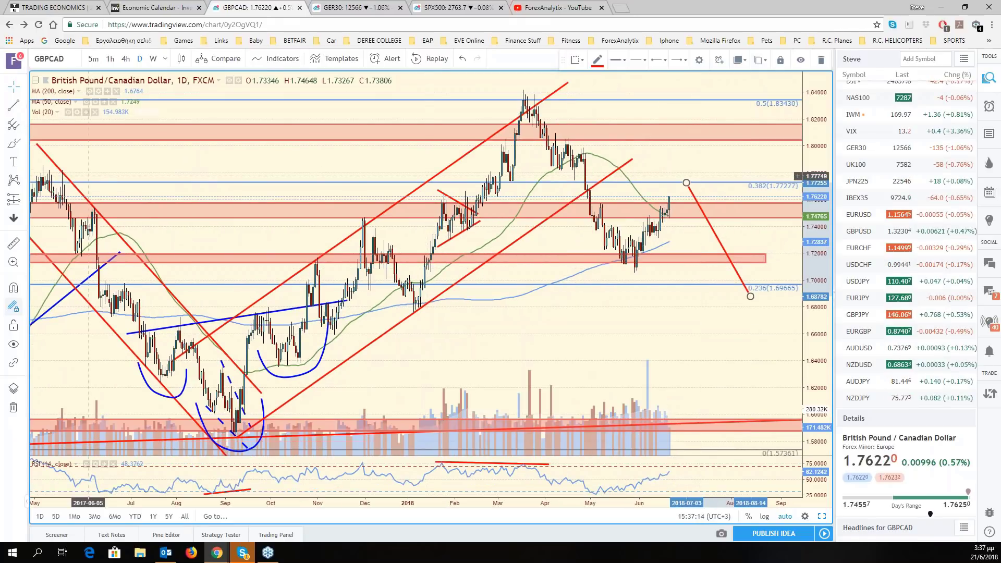
left_click(598, 490)
Add a rising RSI trendline under recent lows, then return to the six-chart grid.
left_click(667, 485)
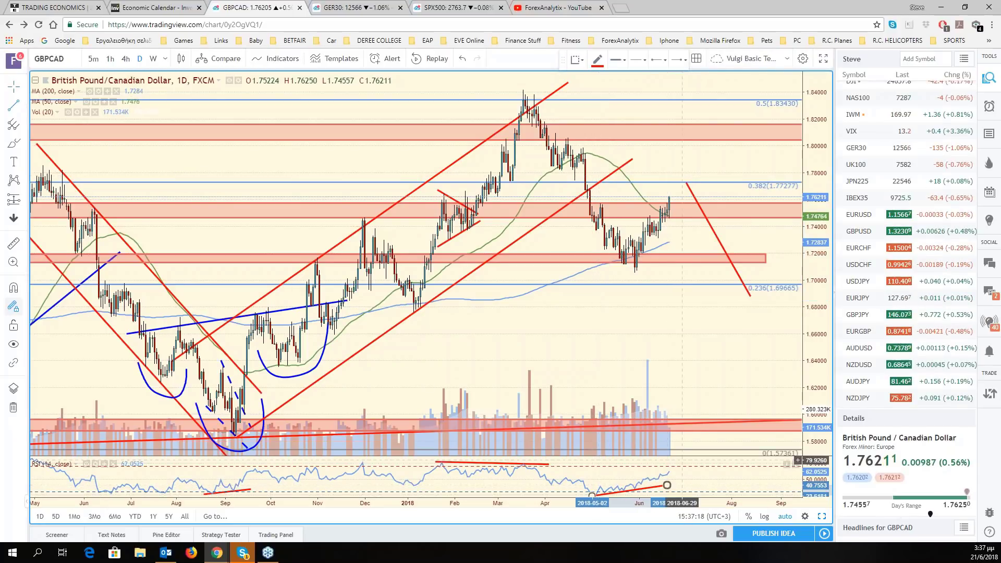
left_click(675, 483)
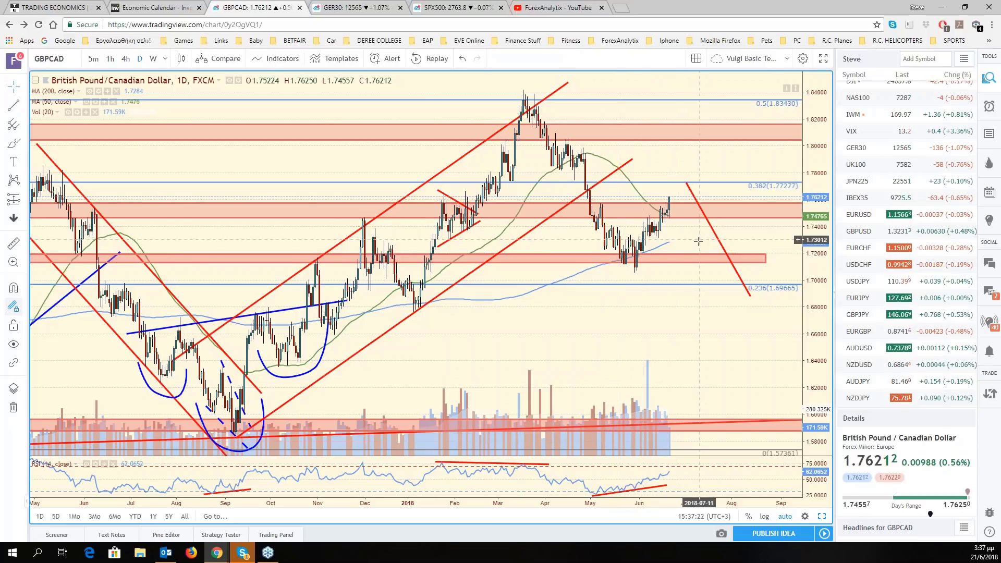
scroll(699, 241, "up", 1)
scroll(698, 241, "up", 1)
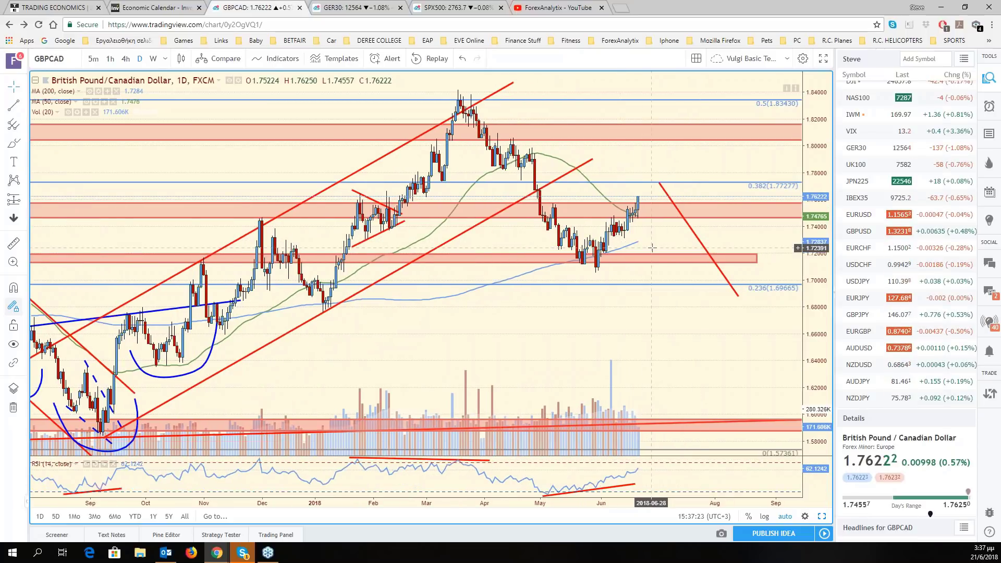
left_click_drag(652, 248, 781, 249)
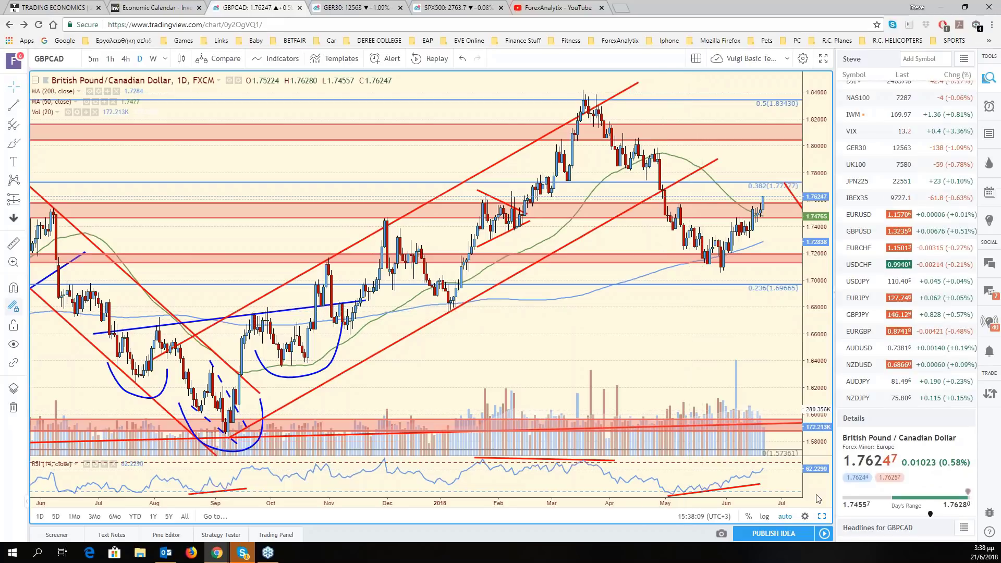
left_click(822, 516)
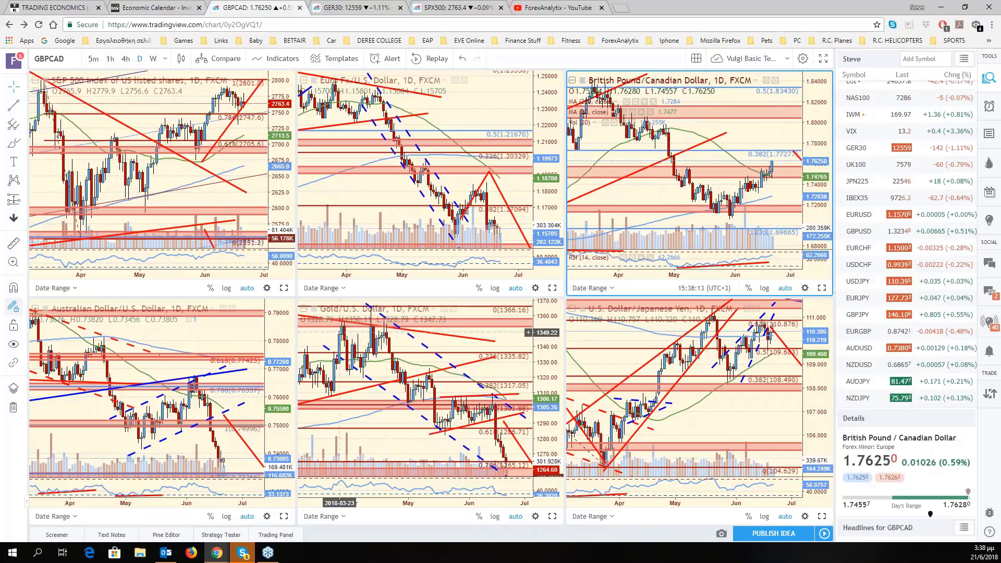
Make the AUDUSD pane the active chart in the grid.
left_click(238, 456)
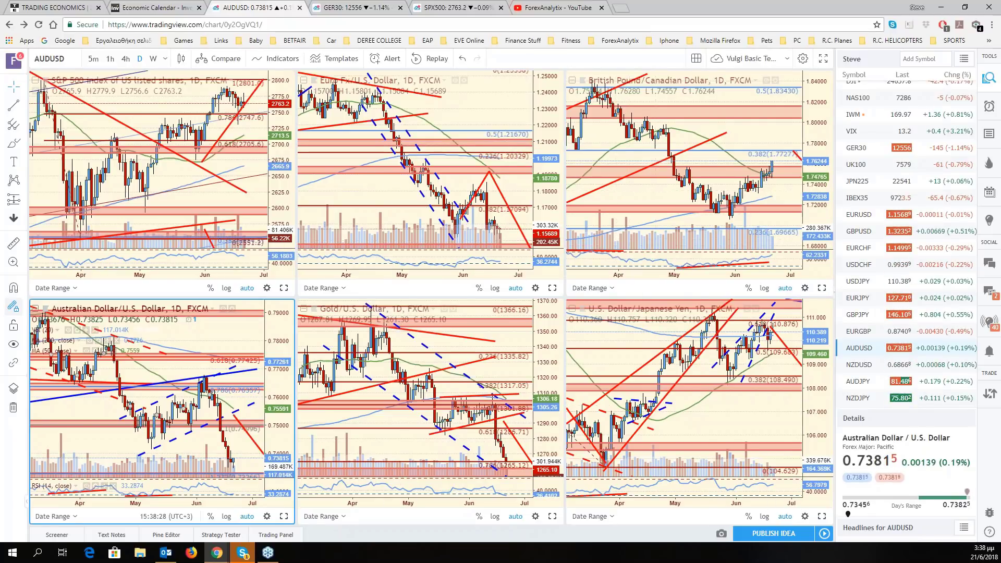
Expand the S&P 500 chart full size, then switch it to NAS100 from the watchlist.
left_click(284, 288)
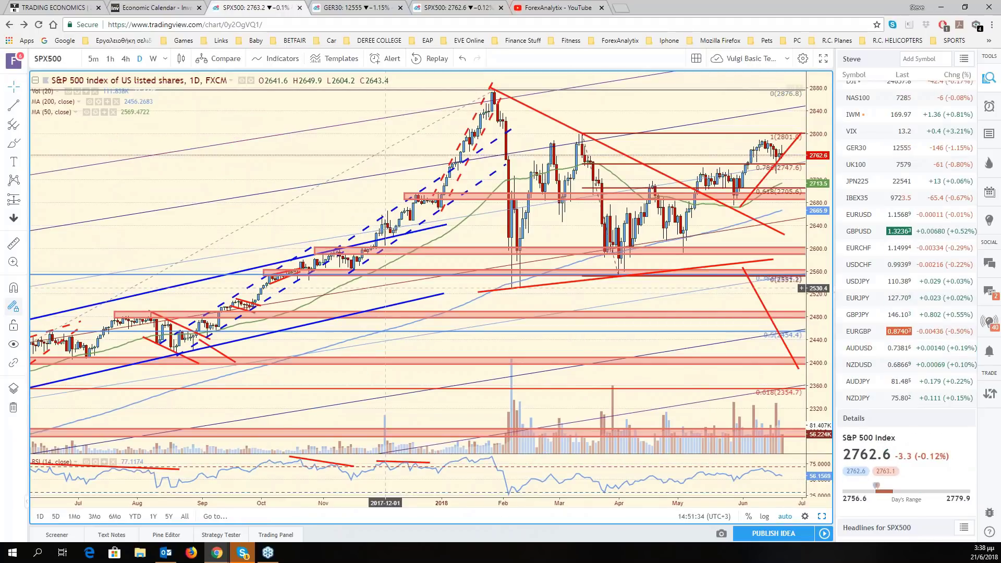
scroll(788, 237, "up", 2)
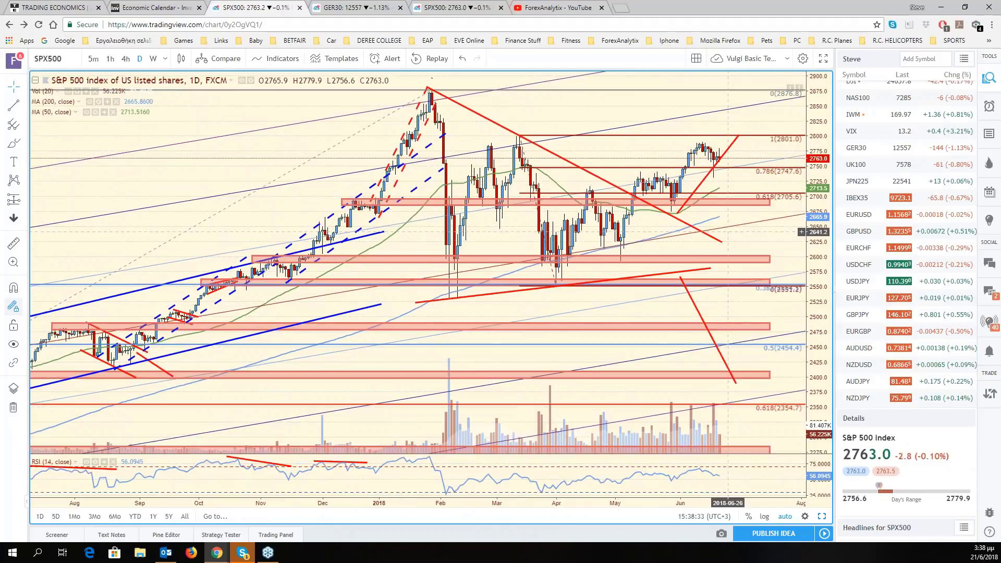
scroll(644, 145, "up", 2)
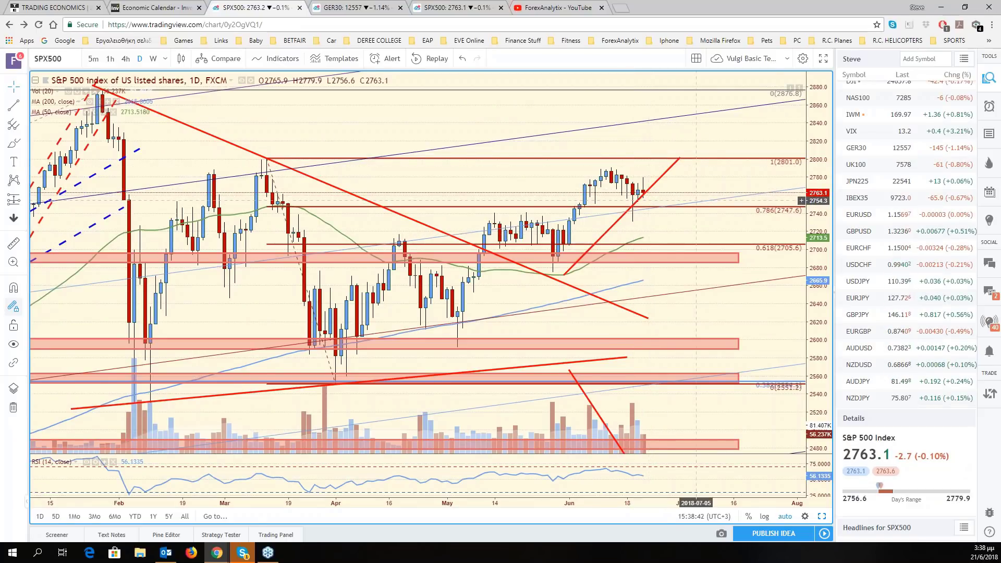
scroll(900, 143, "up", 2)
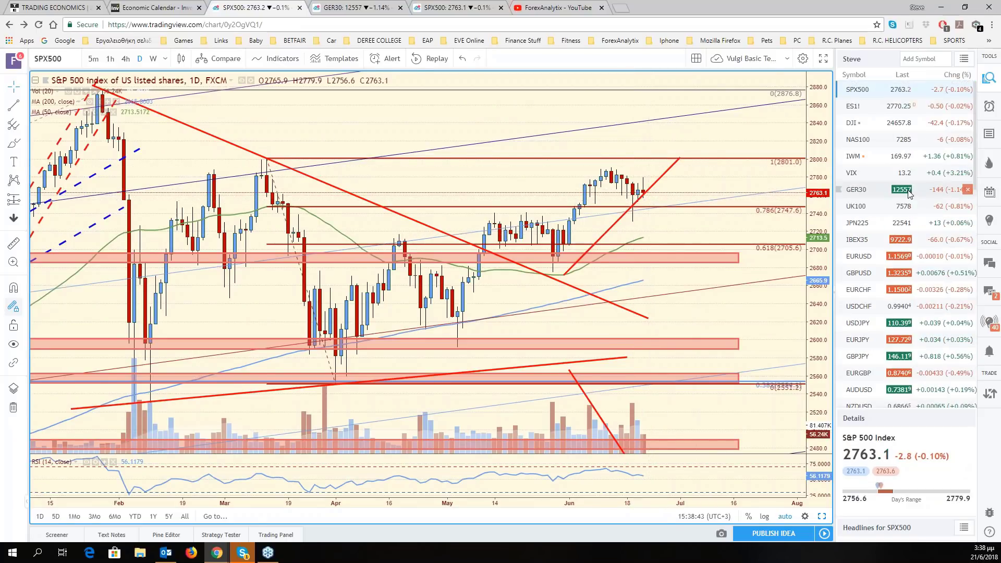
left_click(901, 145)
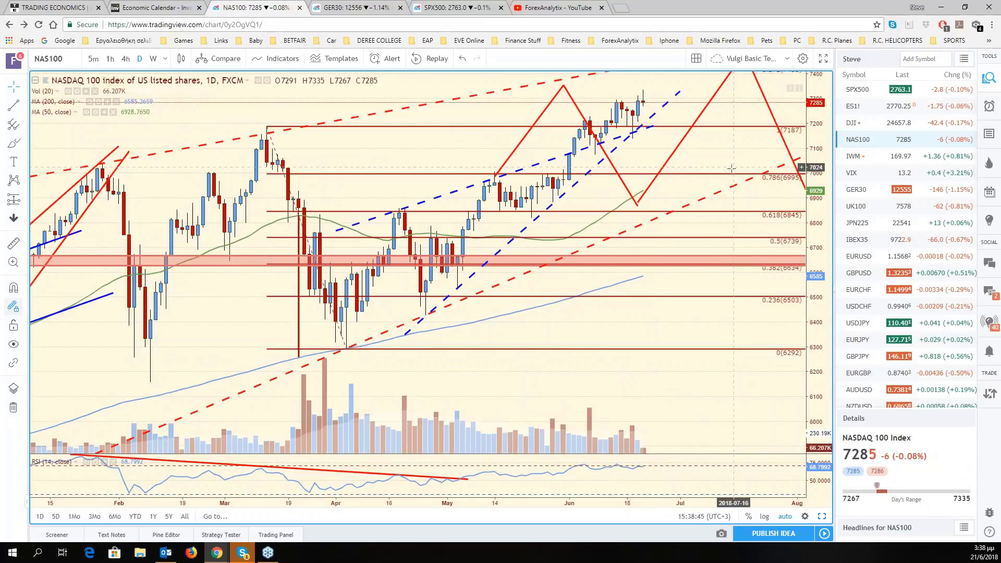
Fit the NASDAQ 100 projections, then draw a flat red line from the late-May RSI high across later highs.
scroll(731, 169, "down", 3)
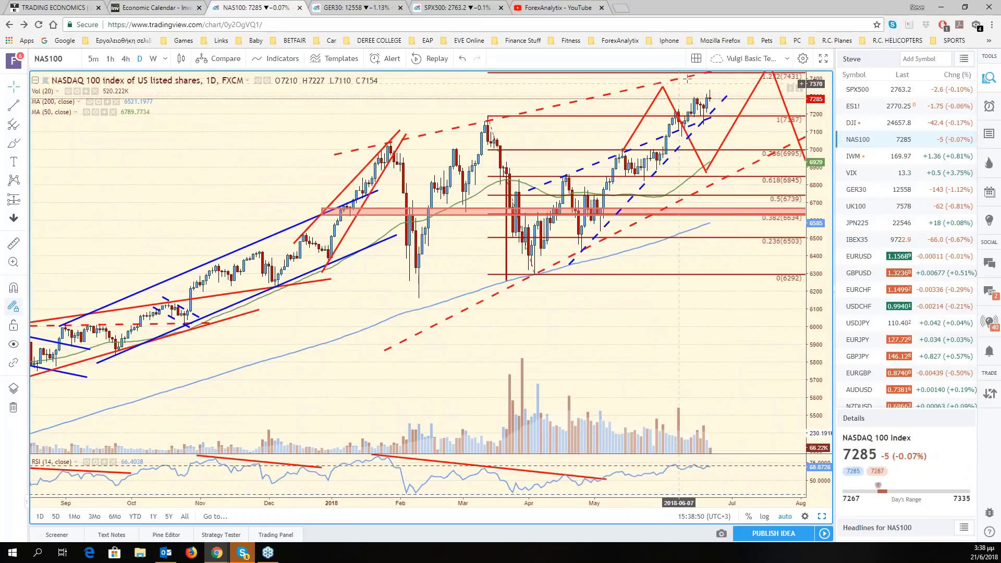
scroll(688, 100, "up", 2)
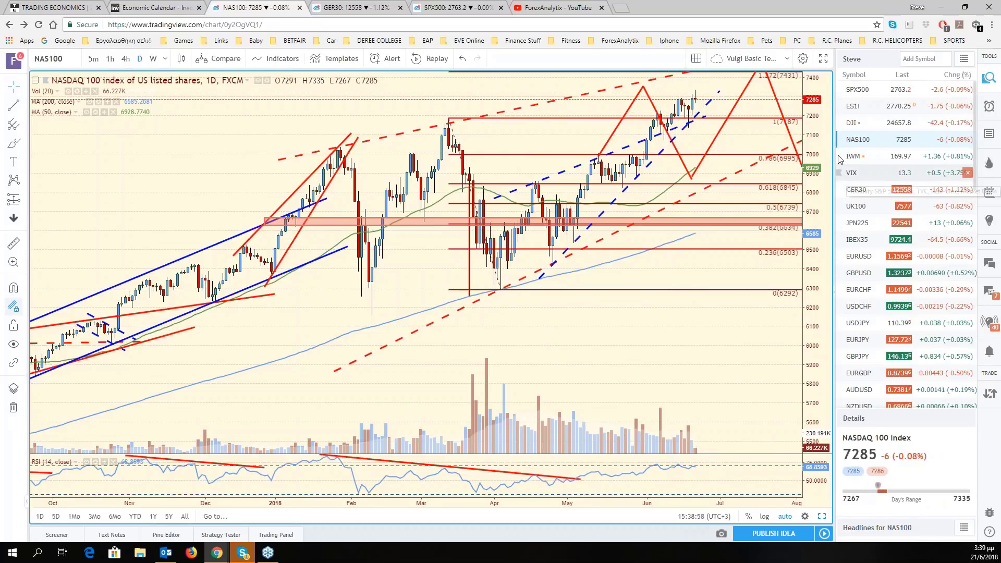
scroll(782, 124, "down", 3)
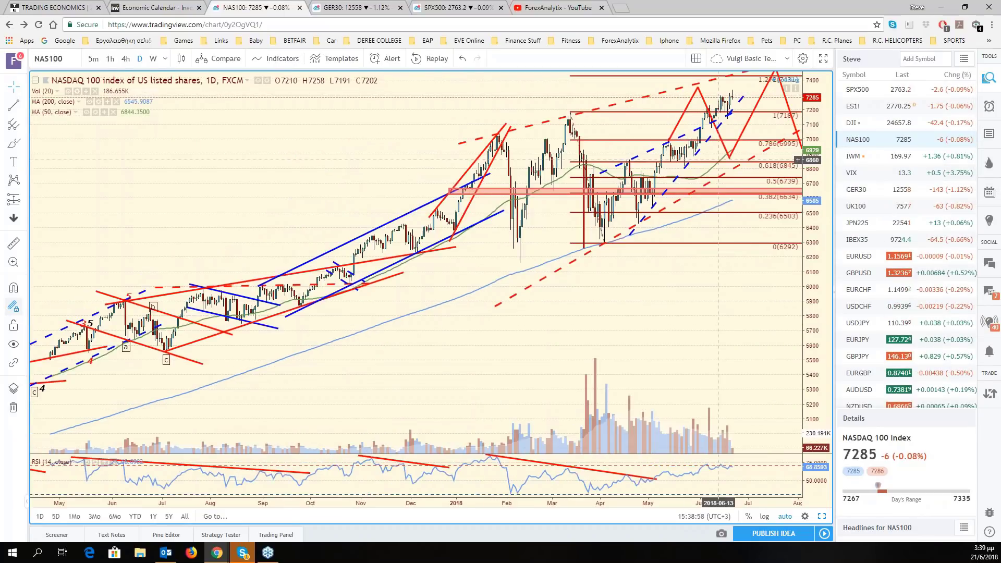
left_click_drag(816, 157, 817, 177)
left_click_drag(729, 307, 687, 341)
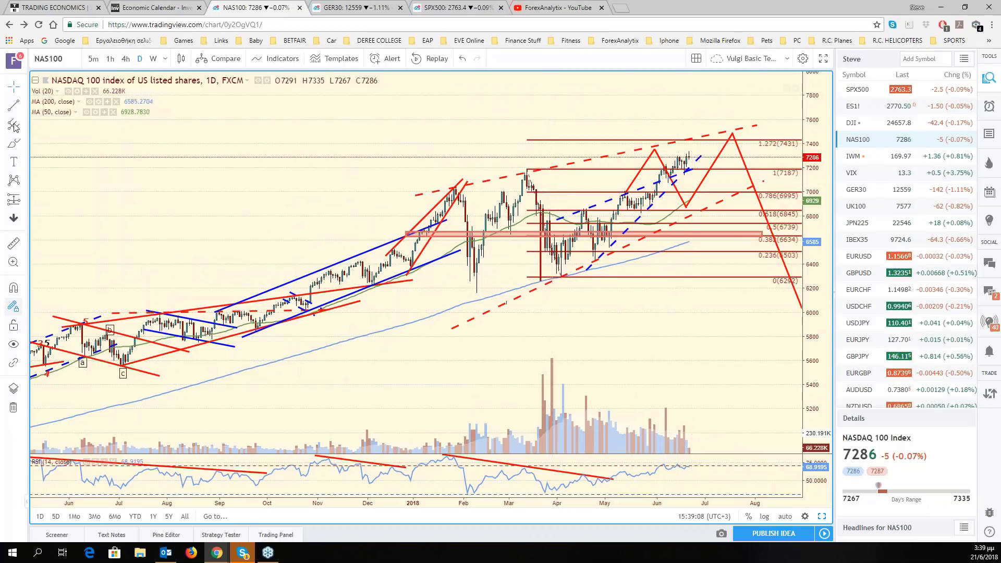
left_click(612, 478)
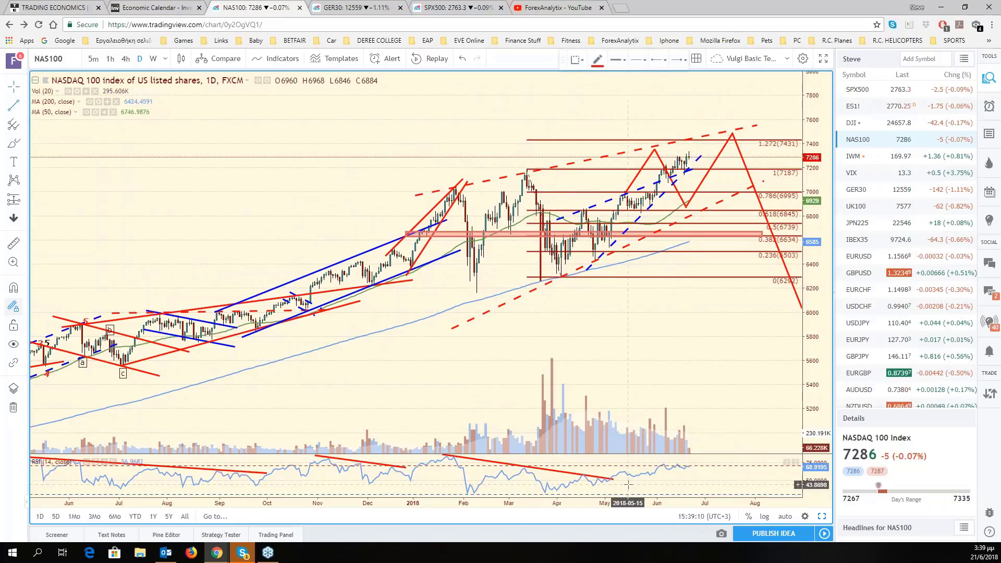
left_click(652, 463)
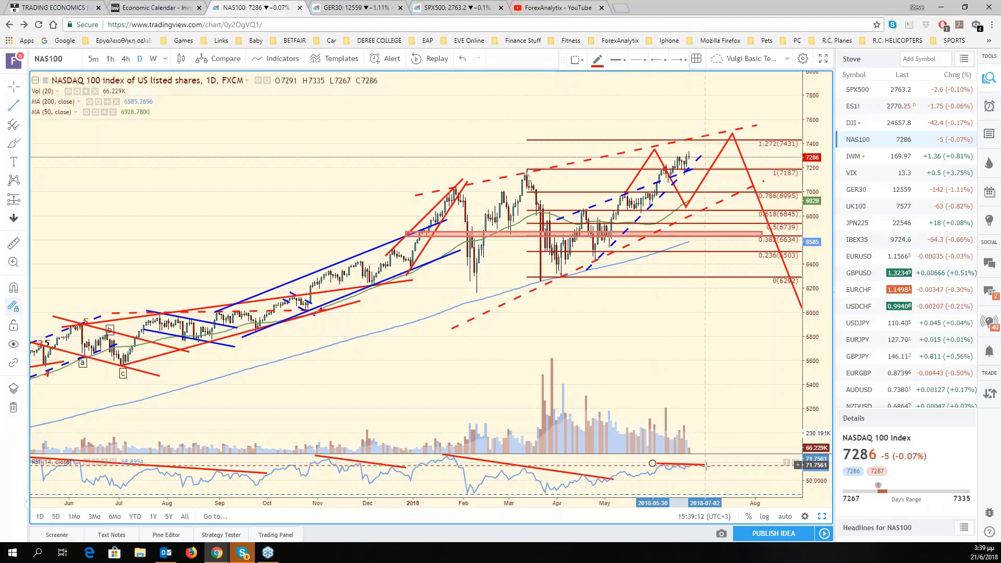
left_click(705, 464)
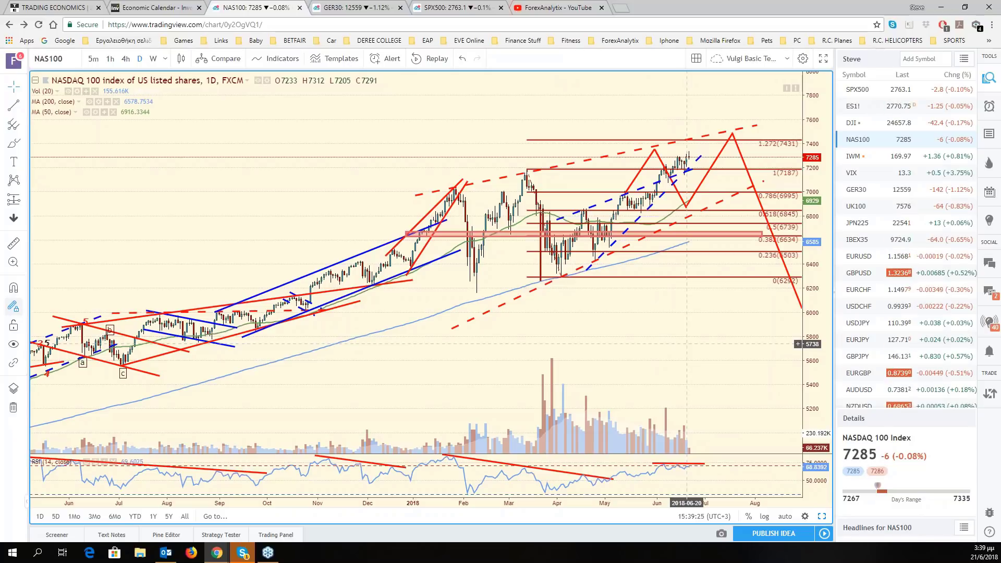
scroll(686, 344, "up", 4)
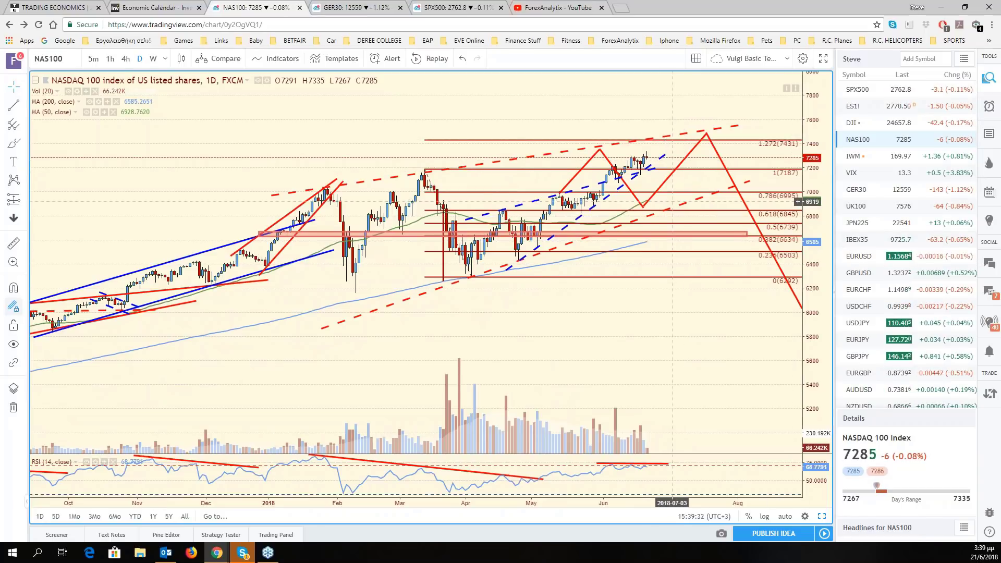
Switch to the IWM Russell 2000 ETF chart and zoom out over its longer price history.
left_click(878, 161)
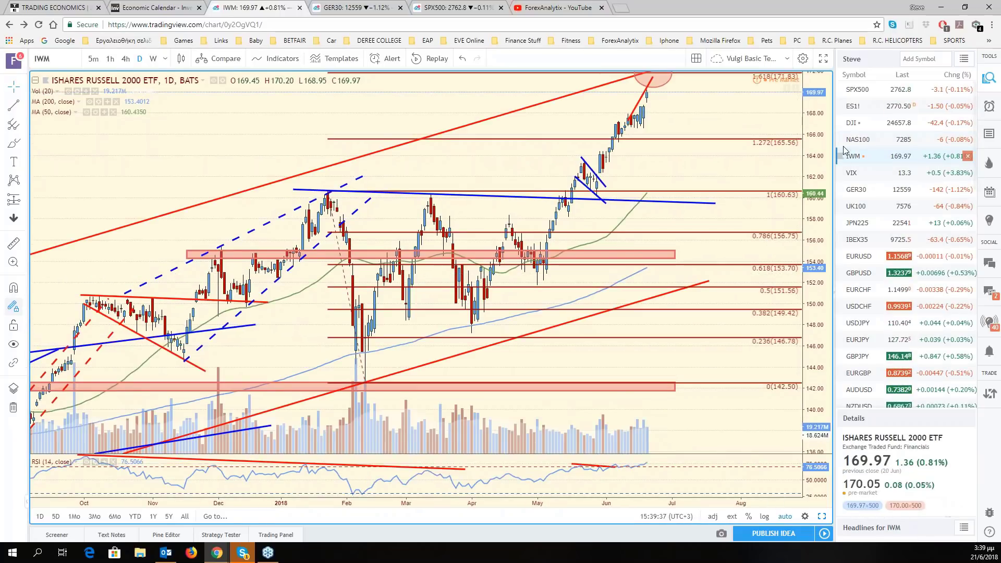
scroll(656, 131, "down", 1)
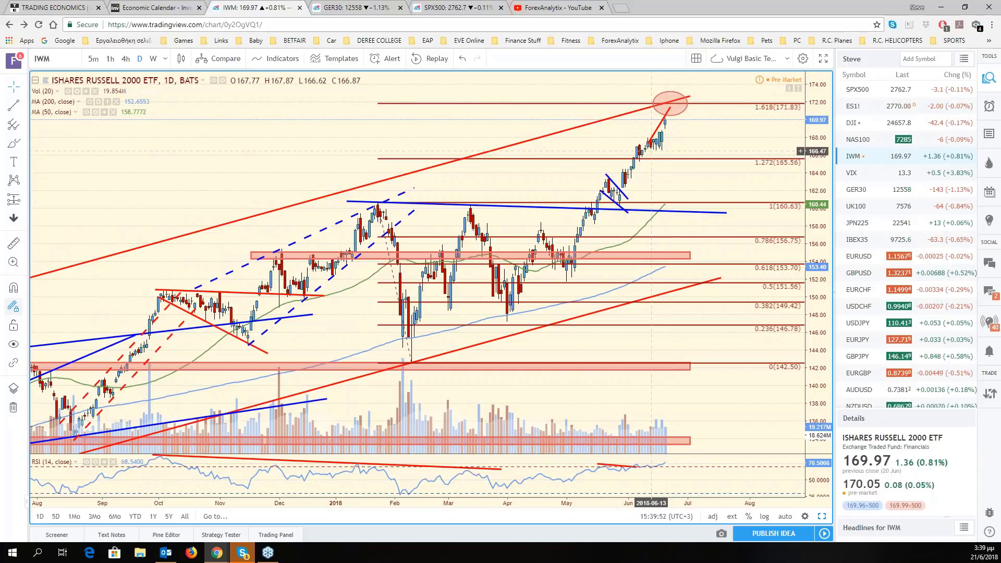
scroll(652, 151, "down", 2)
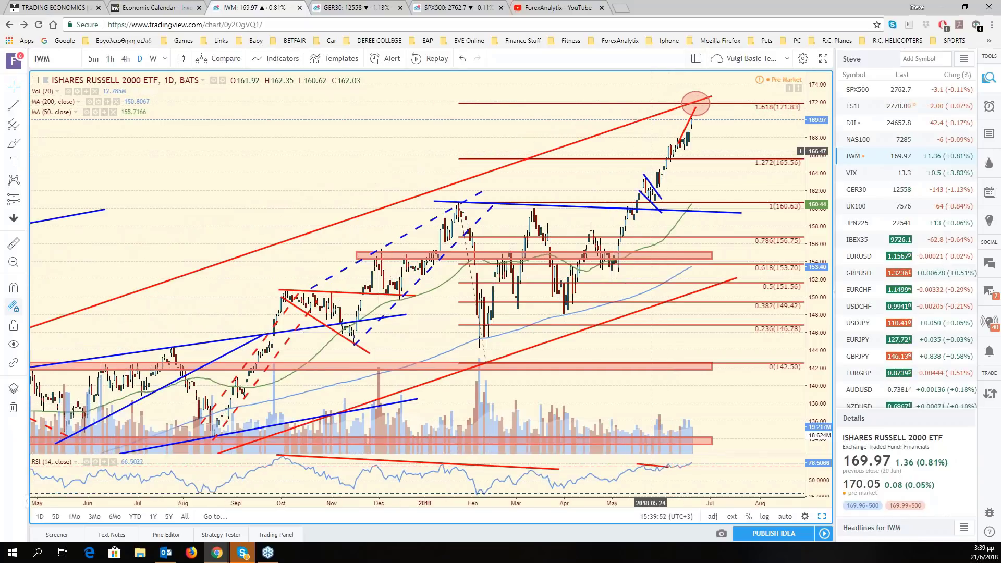
scroll(652, 151, "down", 2)
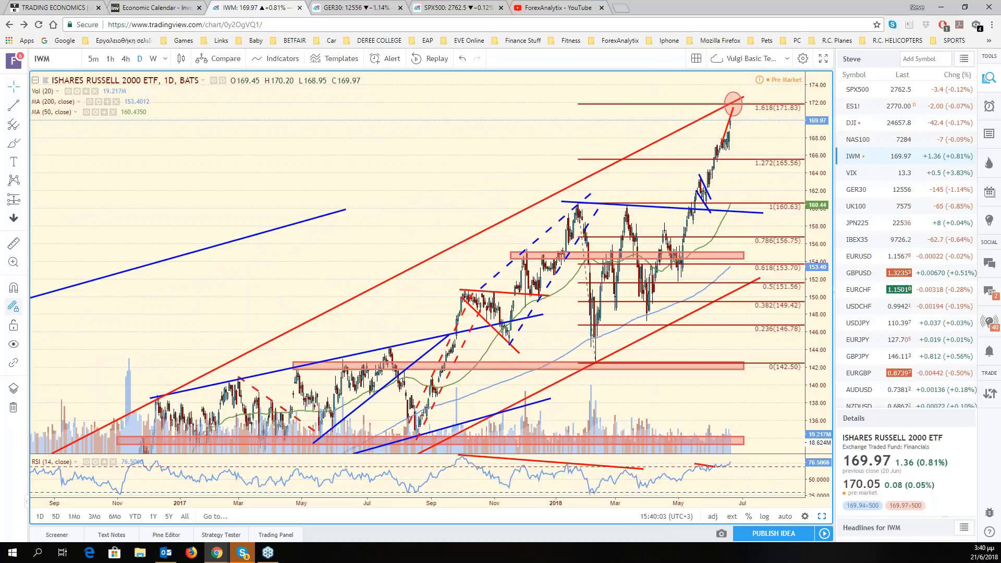
left_click_drag(810, 245, 809, 261)
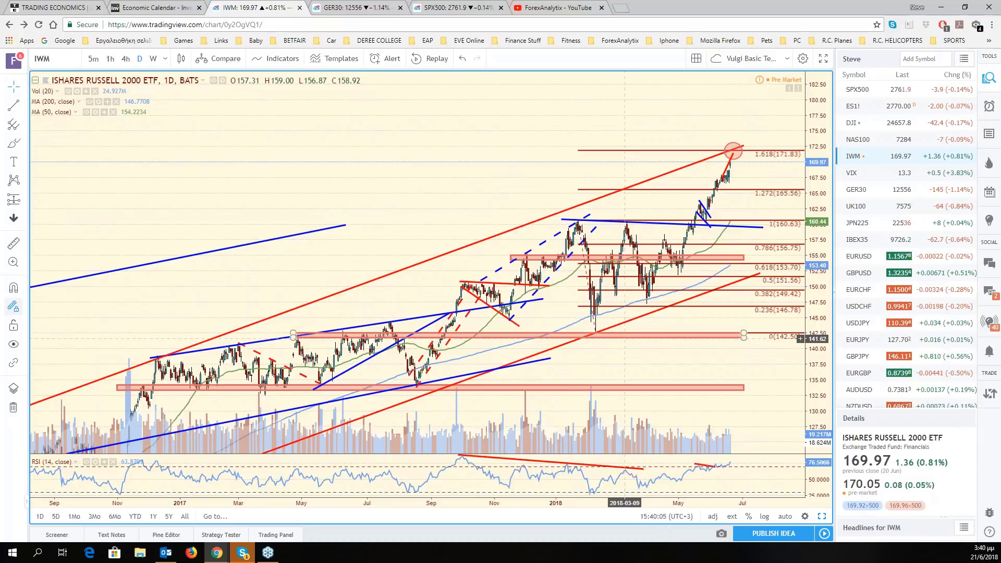
left_click_drag(625, 338, 640, 232)
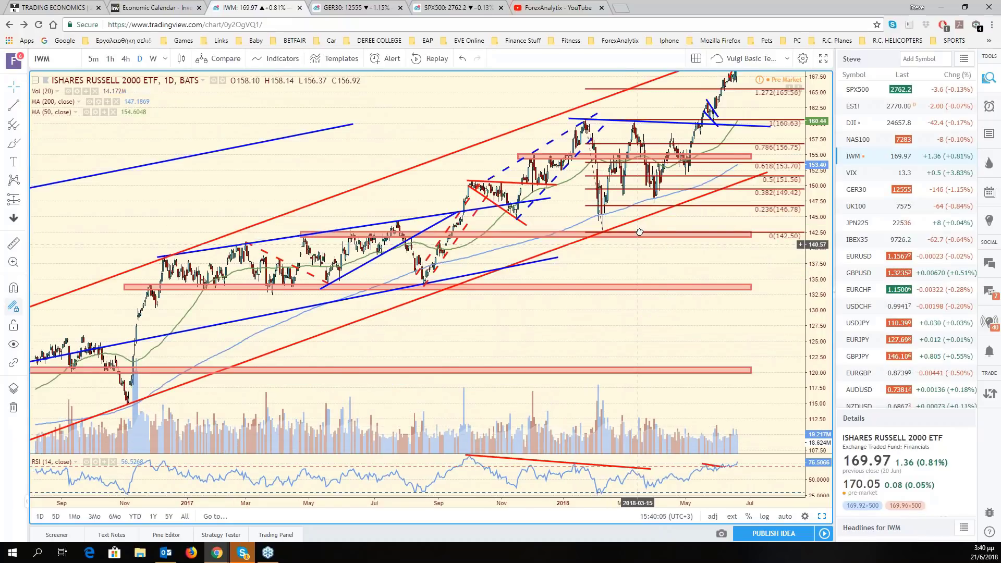
Reset the view and enable auto scale so the rally toward the 171.83 target fits.
key("alt+r")
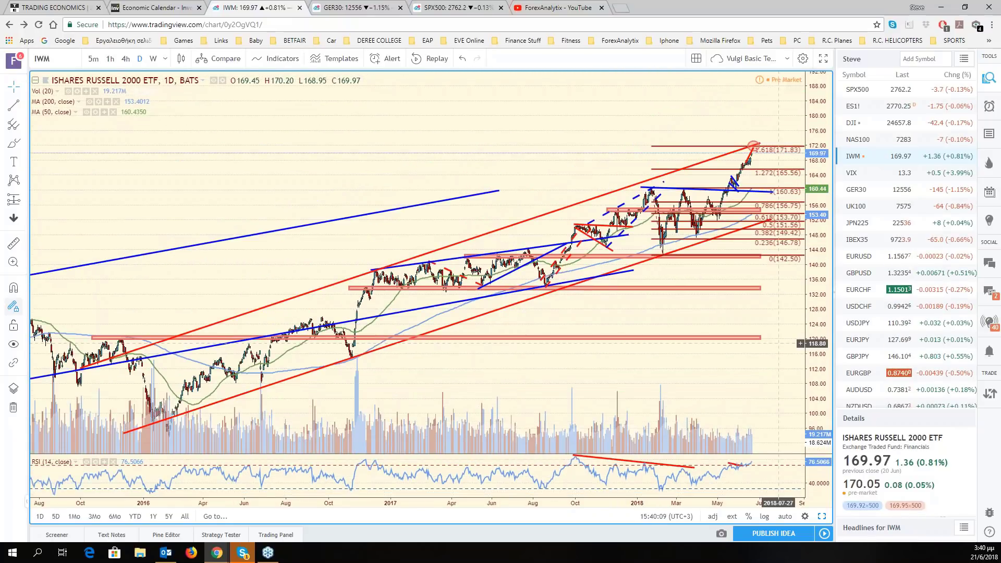
scroll(778, 343, "down", 1)
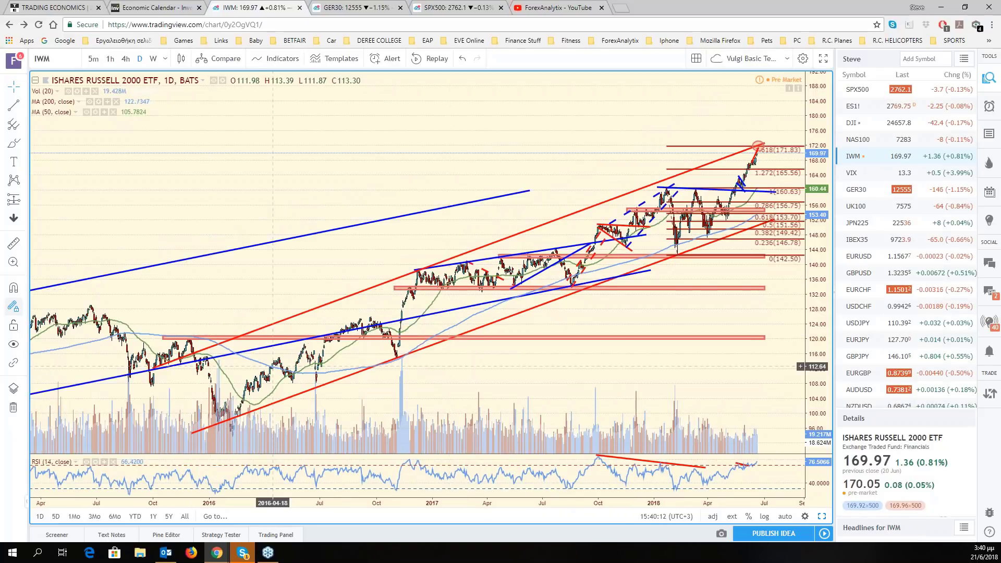
scroll(759, 217, "up", 2)
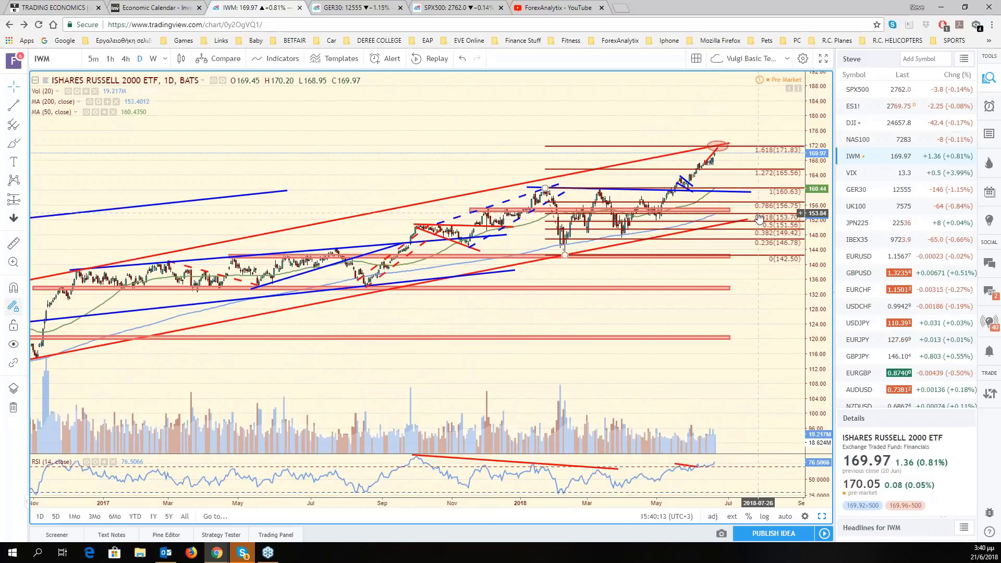
scroll(759, 217, "up", 1)
left_click(784, 516)
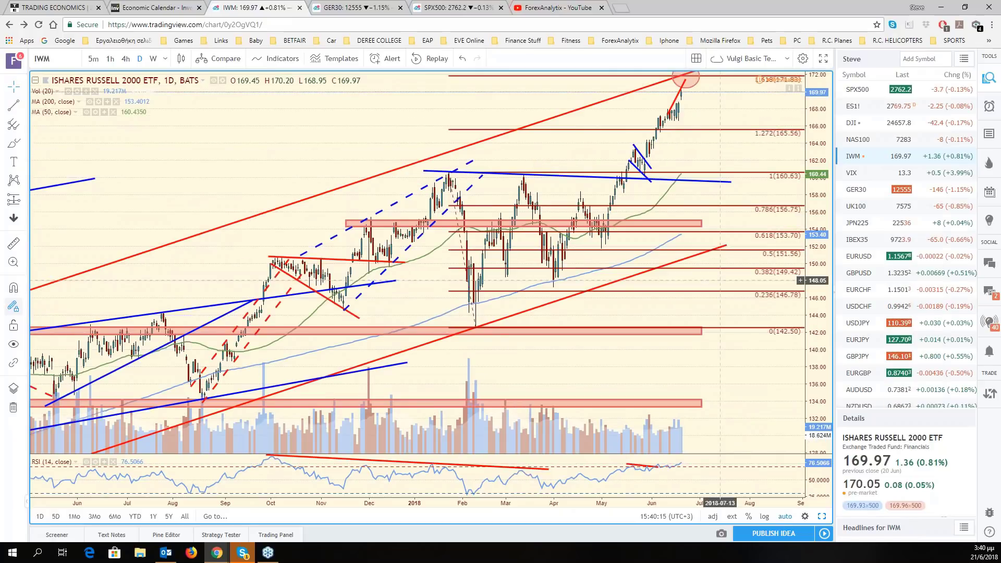
scroll(720, 281, "up", 1)
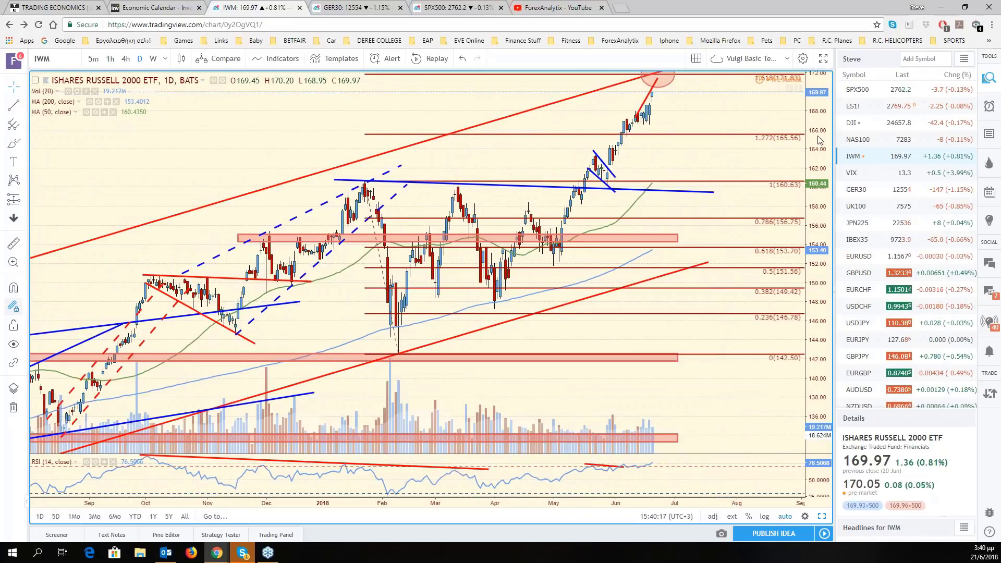
left_click_drag(820, 140, 823, 183)
scroll(742, 187, "down", 1)
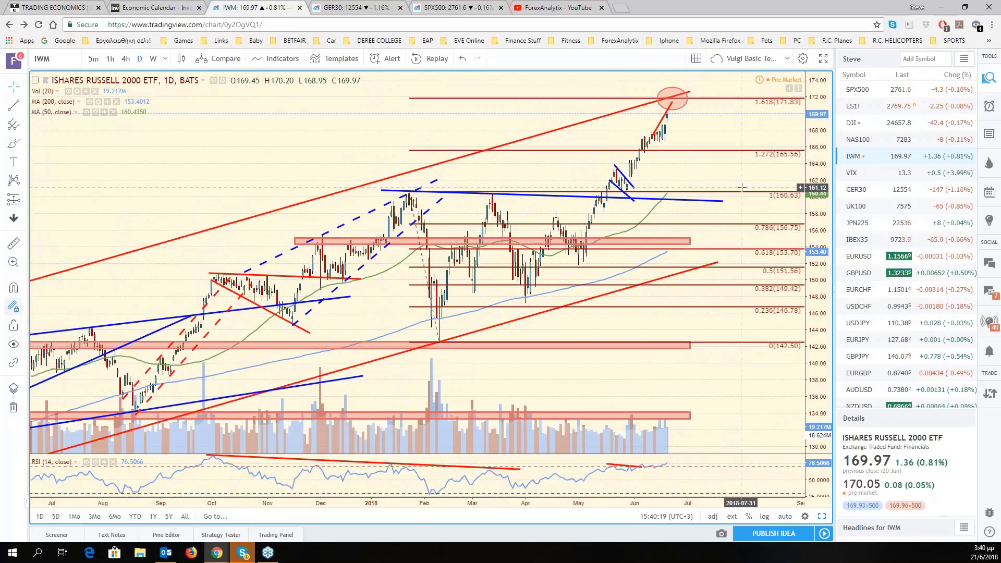
scroll(742, 187, "up", 1)
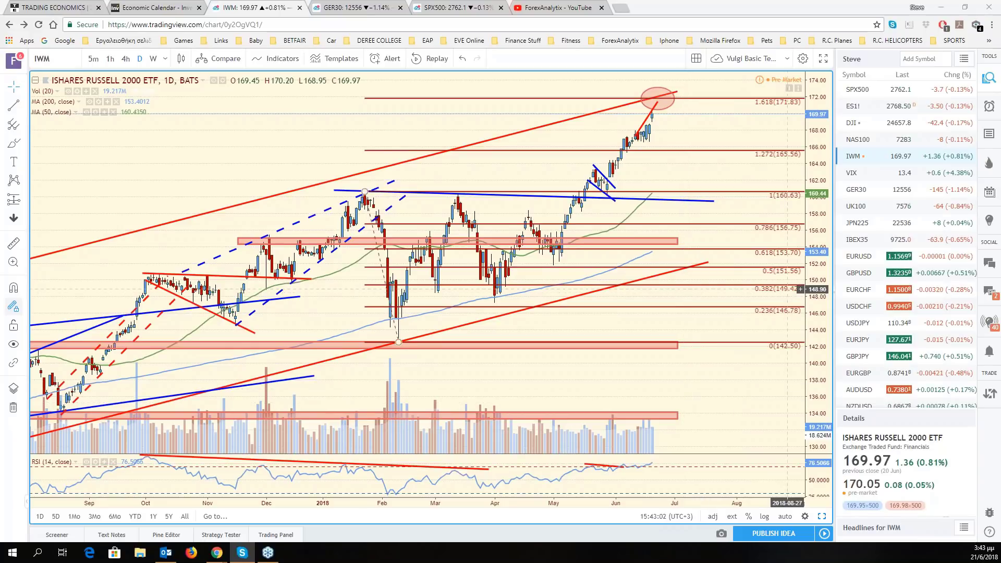
Open the Dow Jones chart and stretch the pink 23344 support zone further right.
left_click(882, 125)
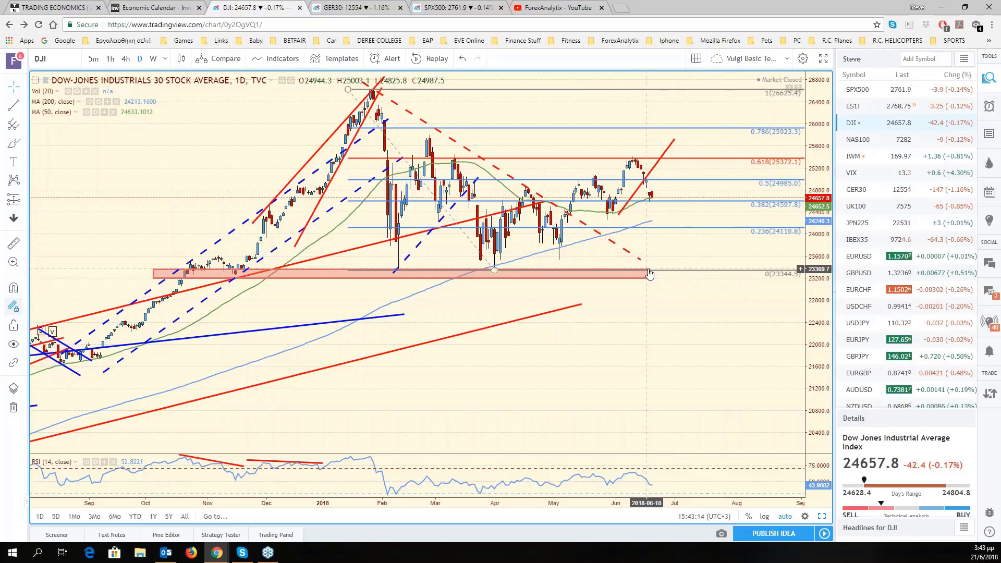
left_click_drag(650, 272, 740, 268)
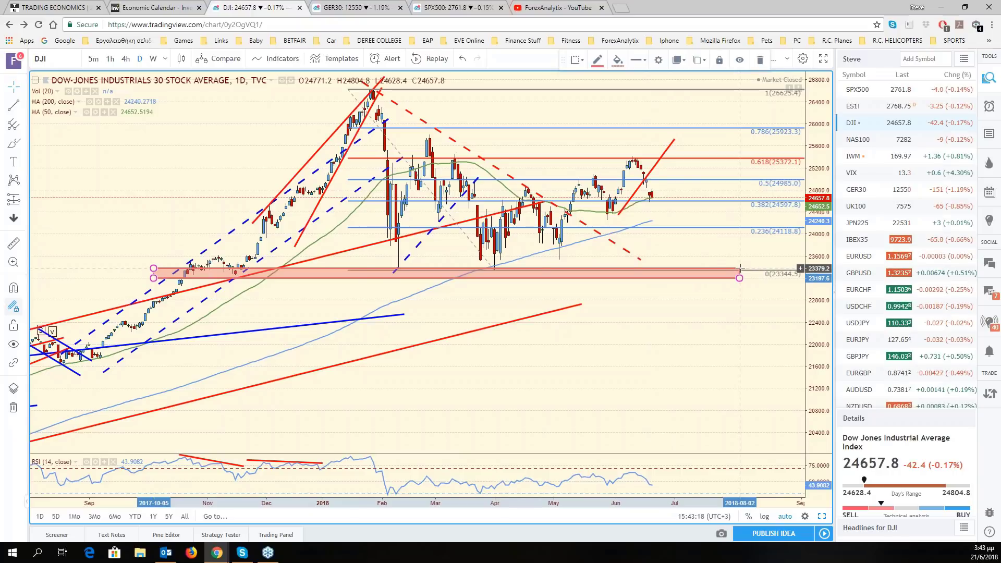
left_click(723, 253)
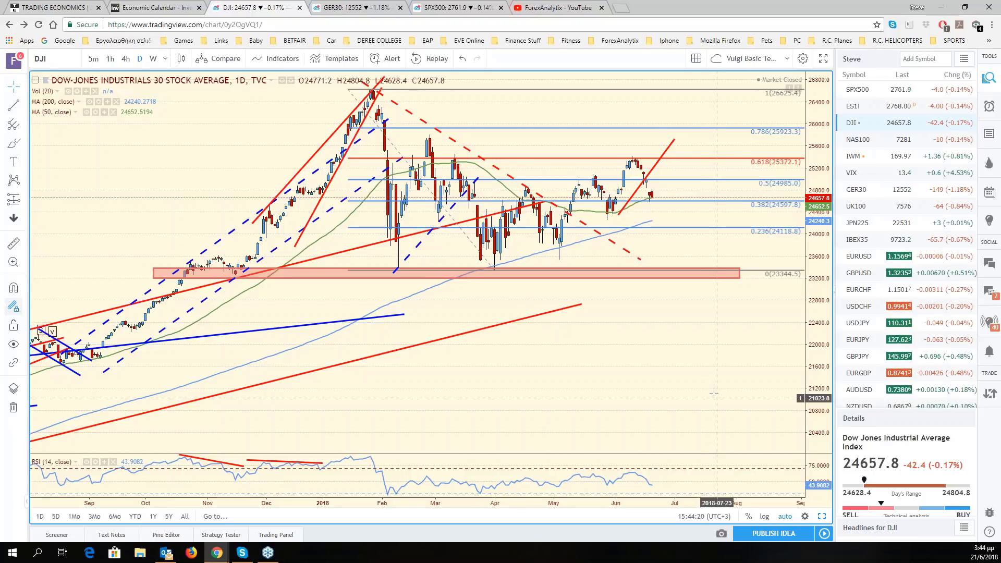
left_click_drag(713, 394, 829, 393)
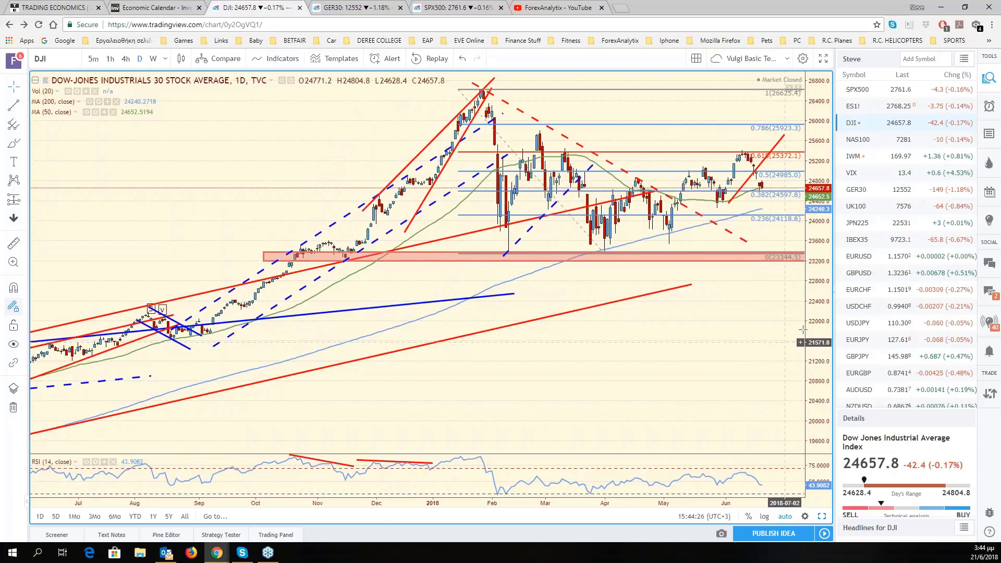
Pan through the Nikkei 225 (JPN225) chart, then switch to the GER30 DAX chart.
left_click(864, 230)
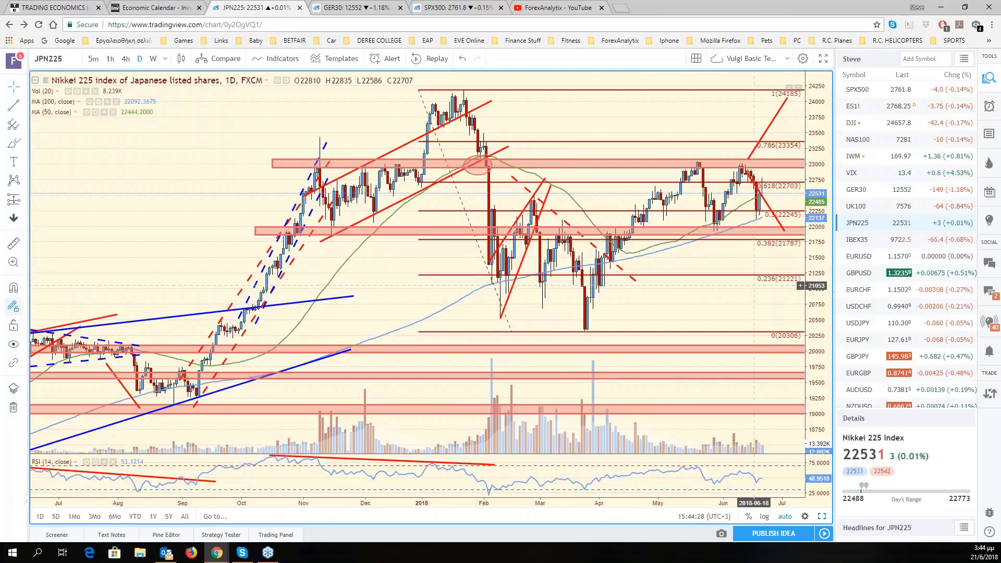
left_click_drag(754, 286, 725, 306)
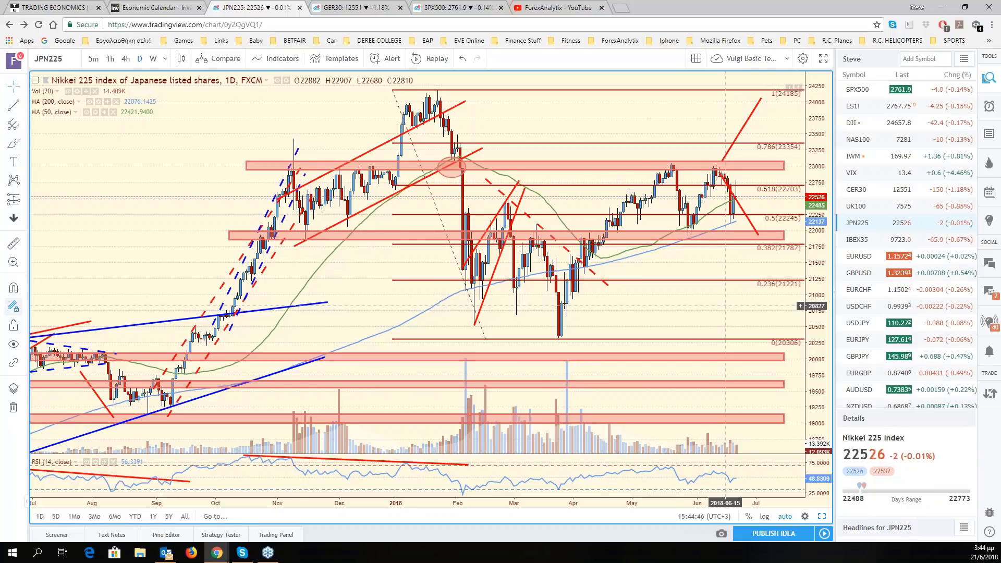
left_click(875, 200)
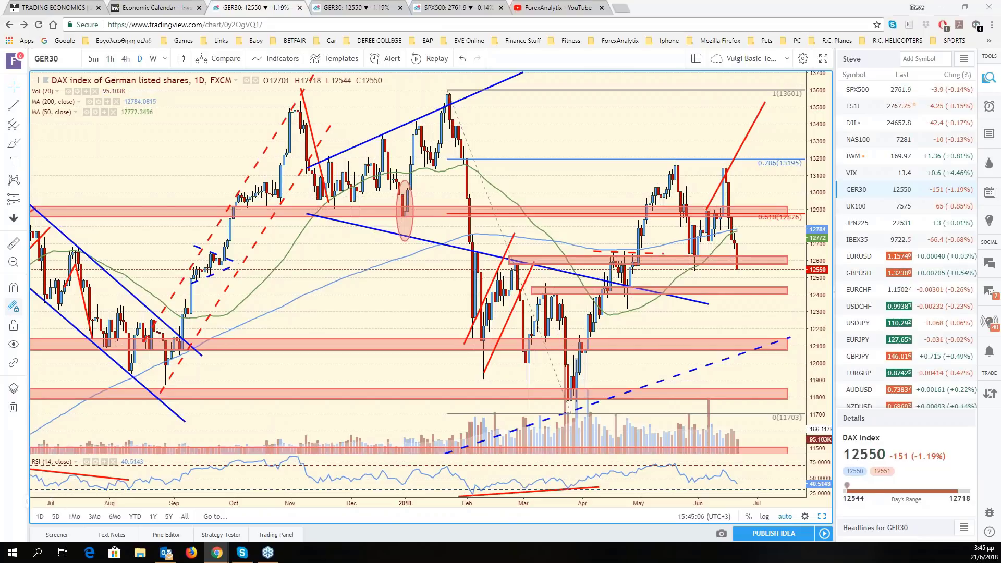
Mark 13195 and 12600 in yellow, sketch a drop below 12600, and circle May–June.
left_click_drag(656, 166, 757, 168)
mouse_move(608, 261)
left_mouse_down()
mouse_move(801, 254)
mouse_move(739, 260)
left_mouse_up()
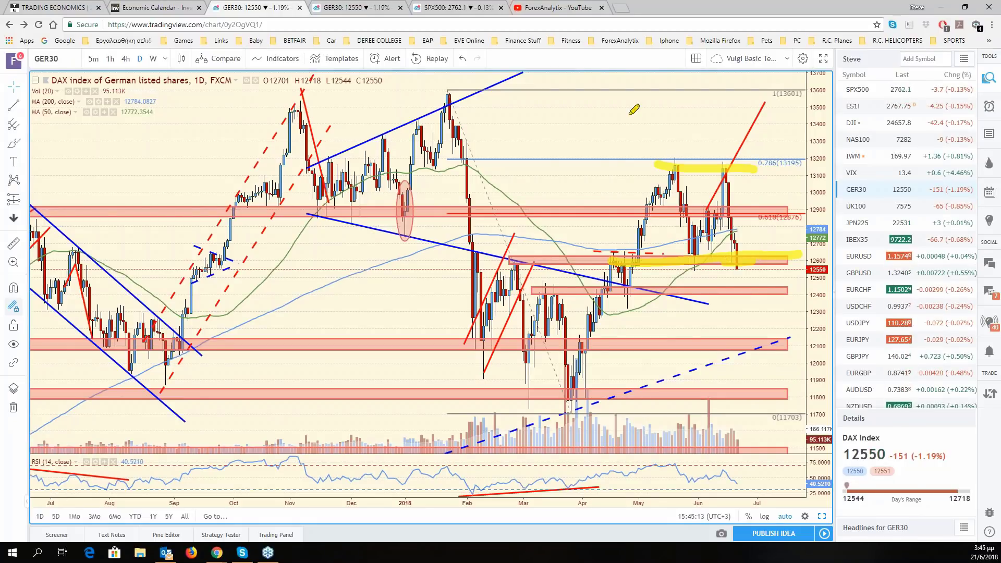
left_click_drag(733, 271, 764, 370)
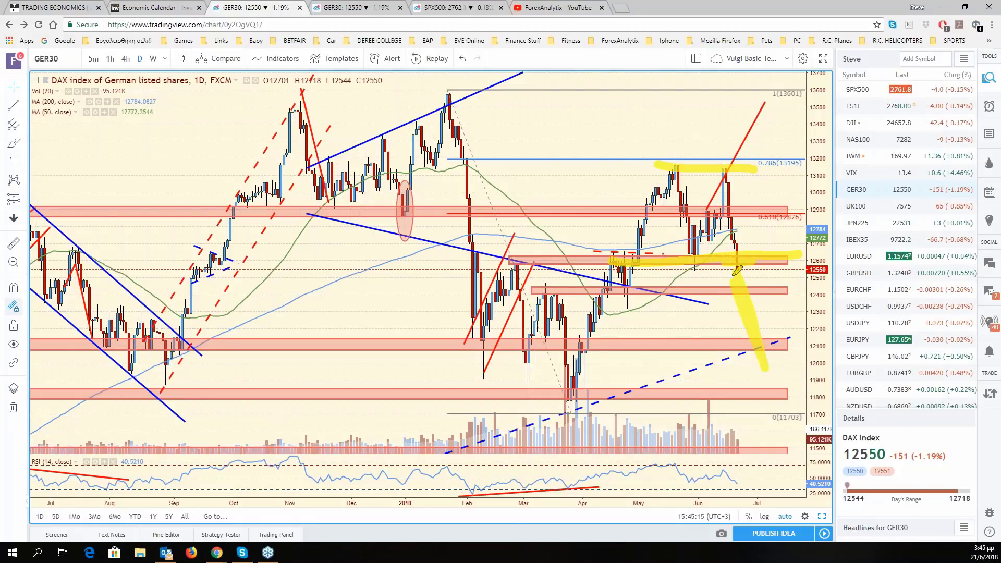
mouse_move(737, 147)
left_mouse_down()
mouse_move(728, 143)
mouse_move(647, 245)
mouse_move(751, 156)
left_mouse_up()
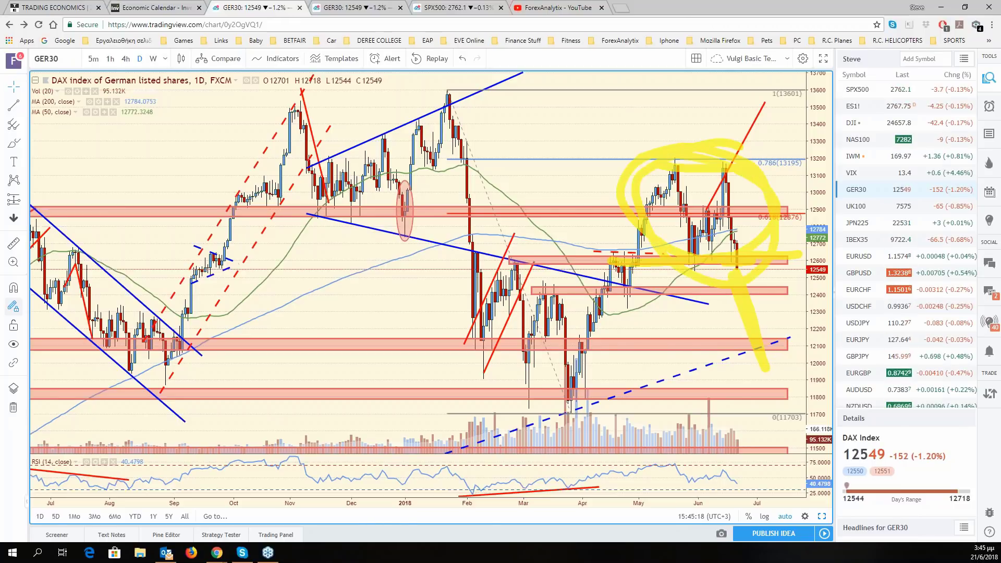
Clear the yellow DAX sketches and restore the six-chart grid layout.
key("Escape")
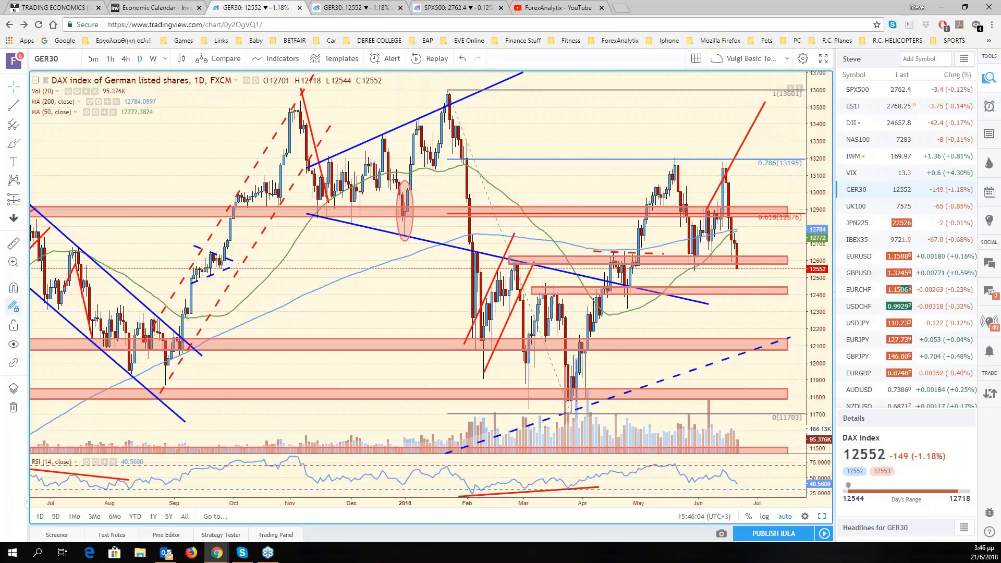
left_click(824, 516)
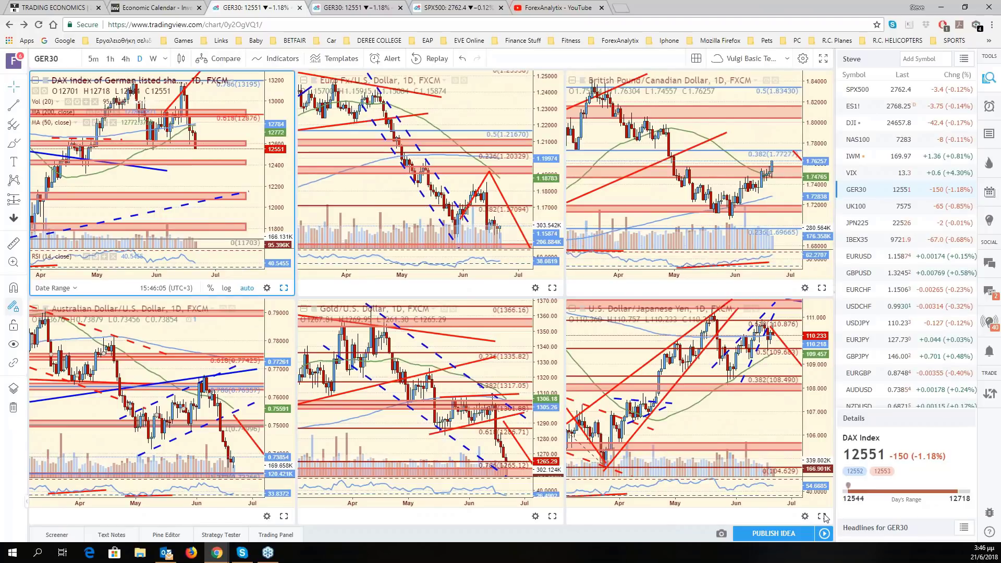
Change the top-right GBP/CAD chart to GBP/USD from the watchlist.
left_click(754, 183)
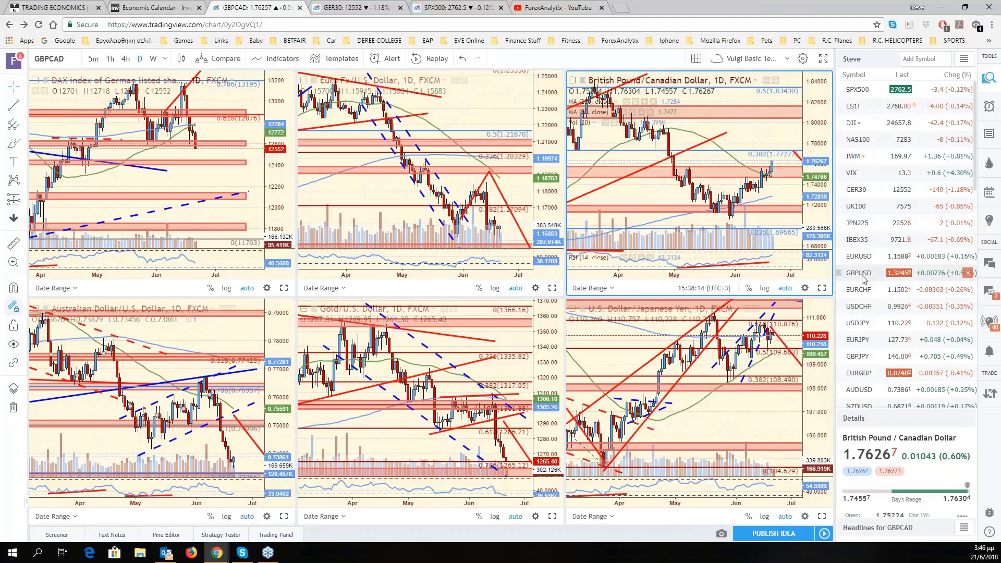
left_click(861, 273)
left_click(529, 215)
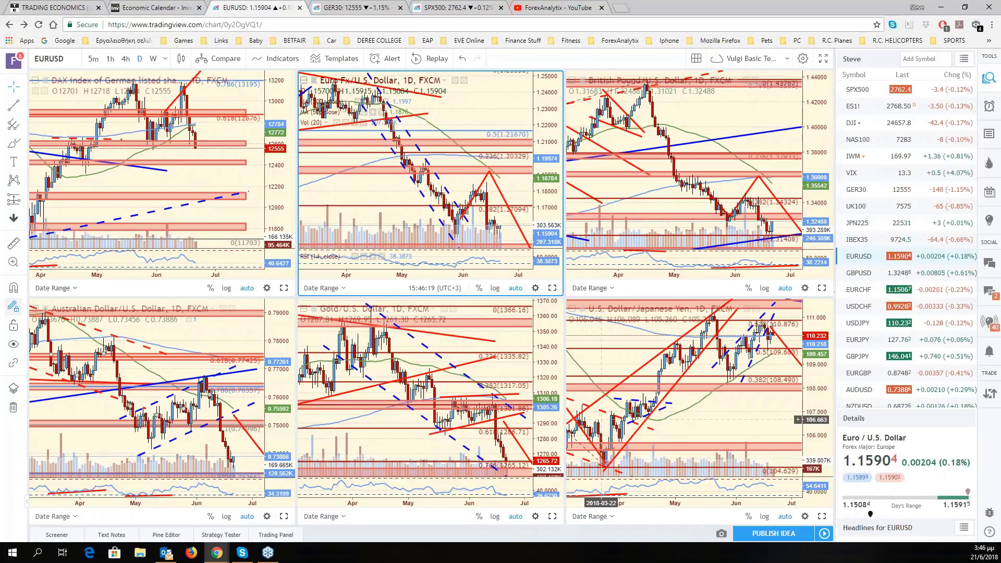
Replace the USD/JPY chart with DXY and show the dollar index chart full size.
left_click(601, 419)
left_click(48, 58)
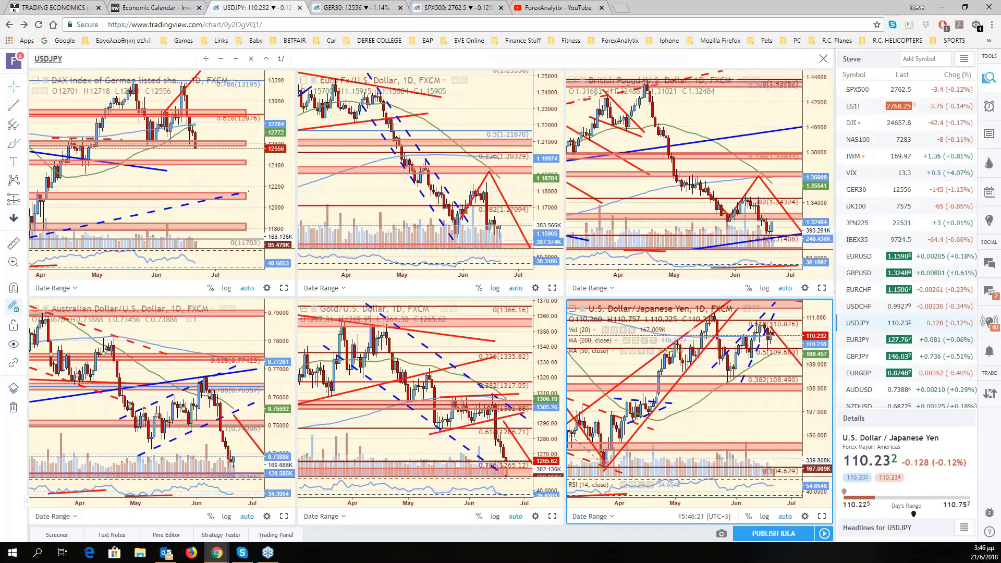
type("DXY")
key("Return")
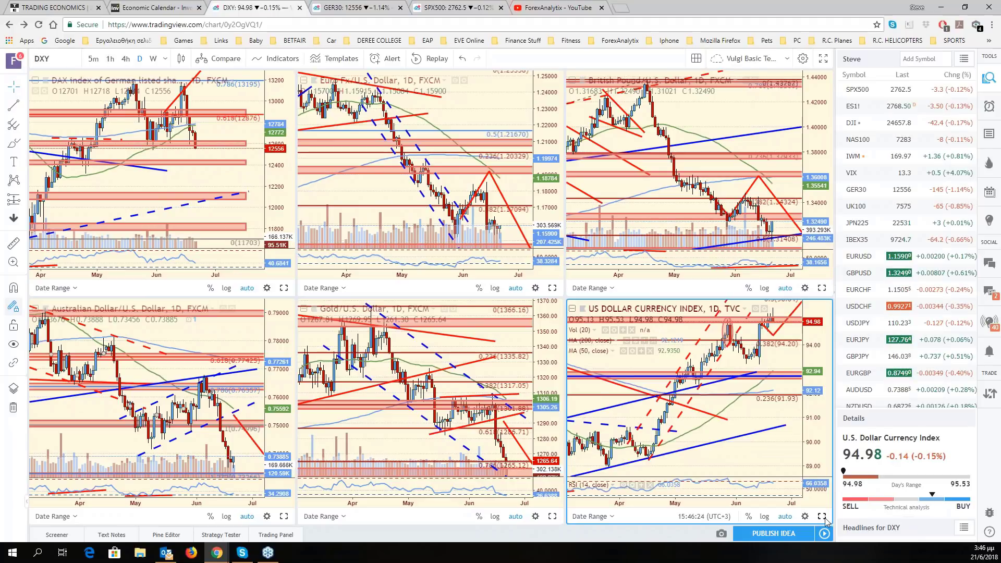
left_click(822, 516)
left_click_drag(765, 353, 721, 218)
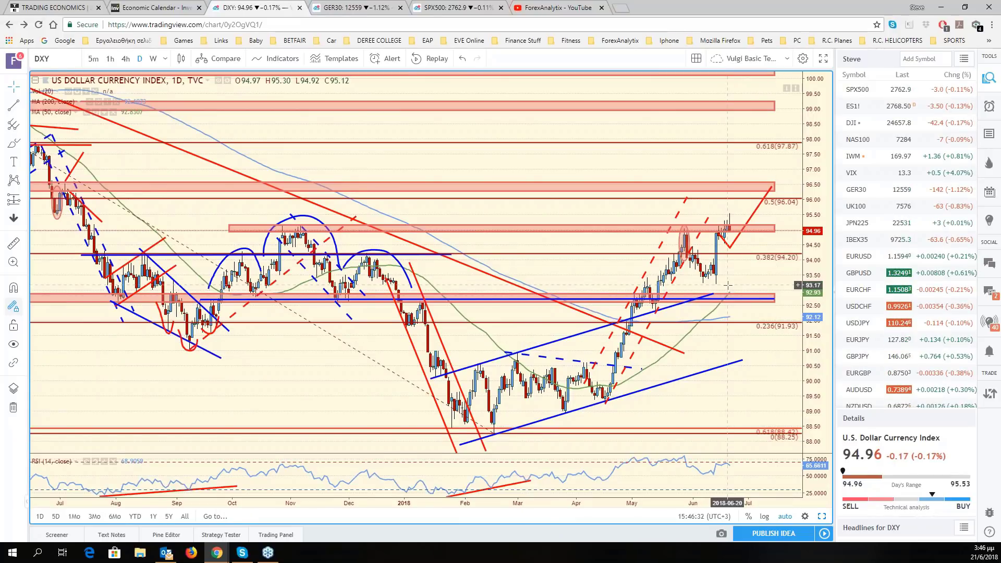
left_click(126, 60)
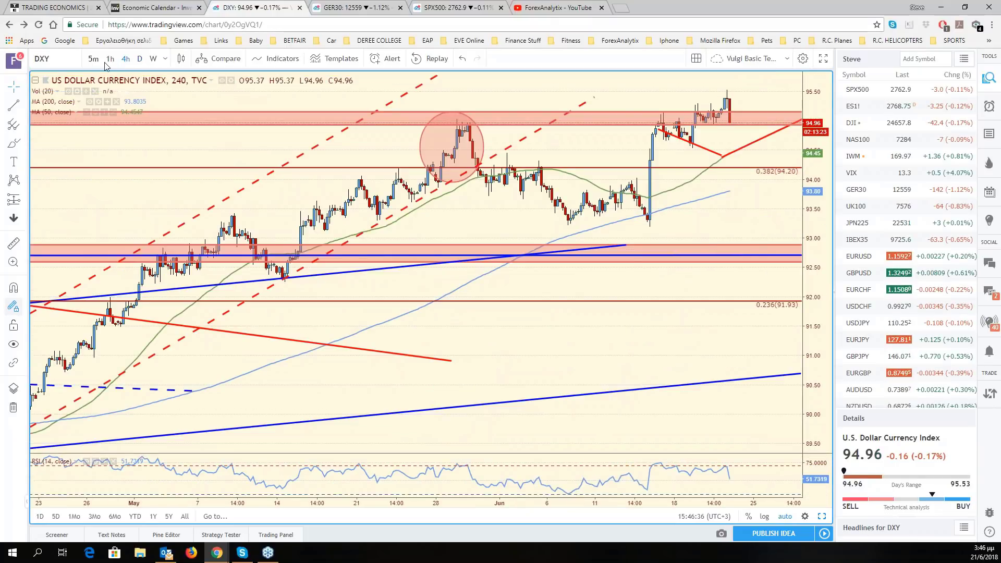
left_click(140, 59)
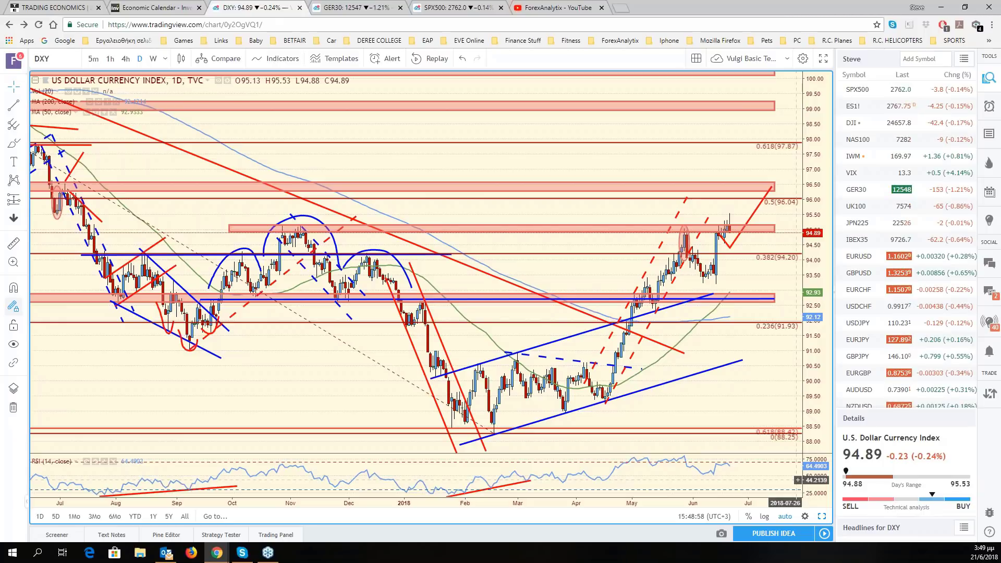
Draw a red DXY RSI trend line falling from the late-May peak to late June.
scroll(743, 326, "up", 3)
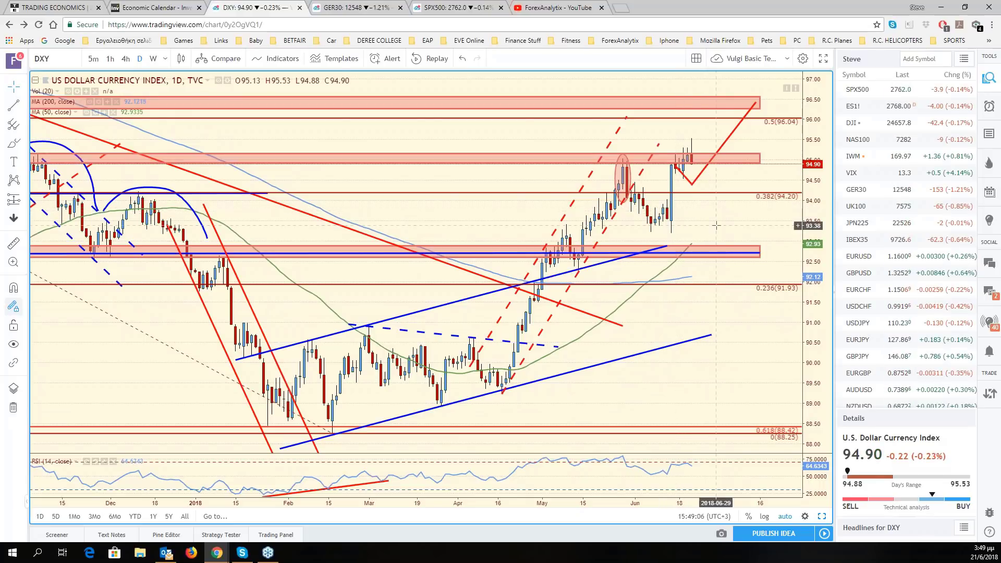
scroll(716, 225, "down", 2)
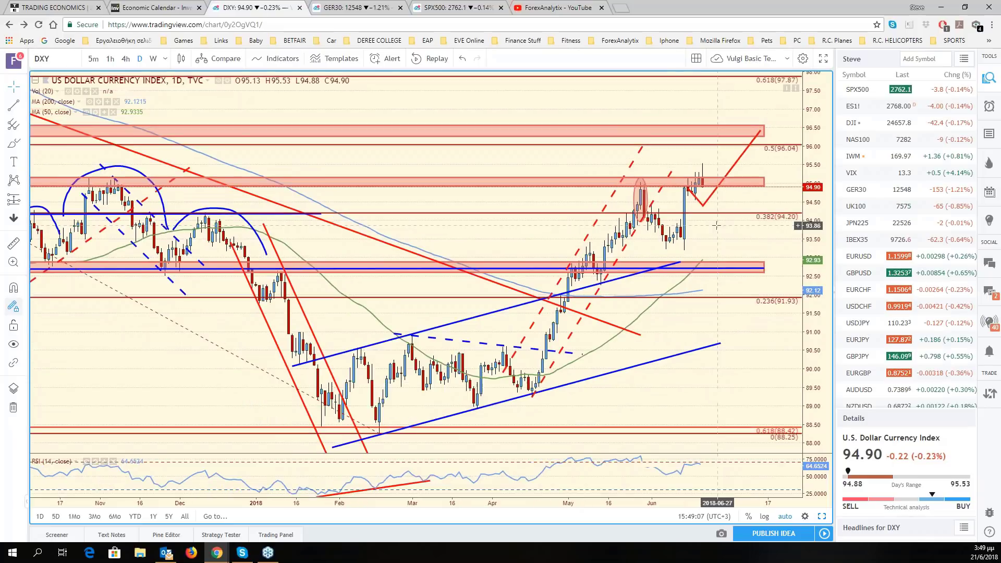
scroll(716, 225, "down", 2)
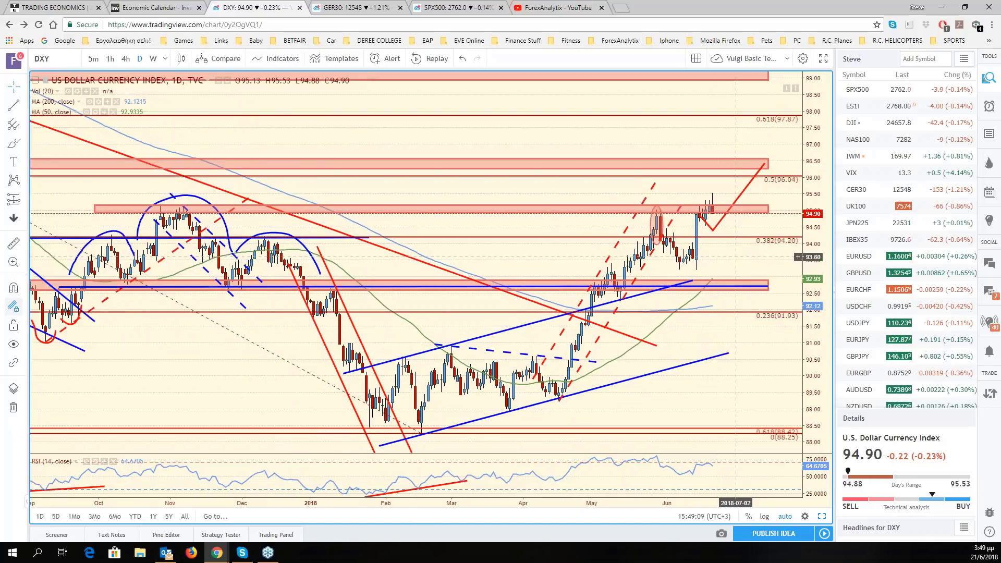
left_click_drag(736, 256, 765, 269)
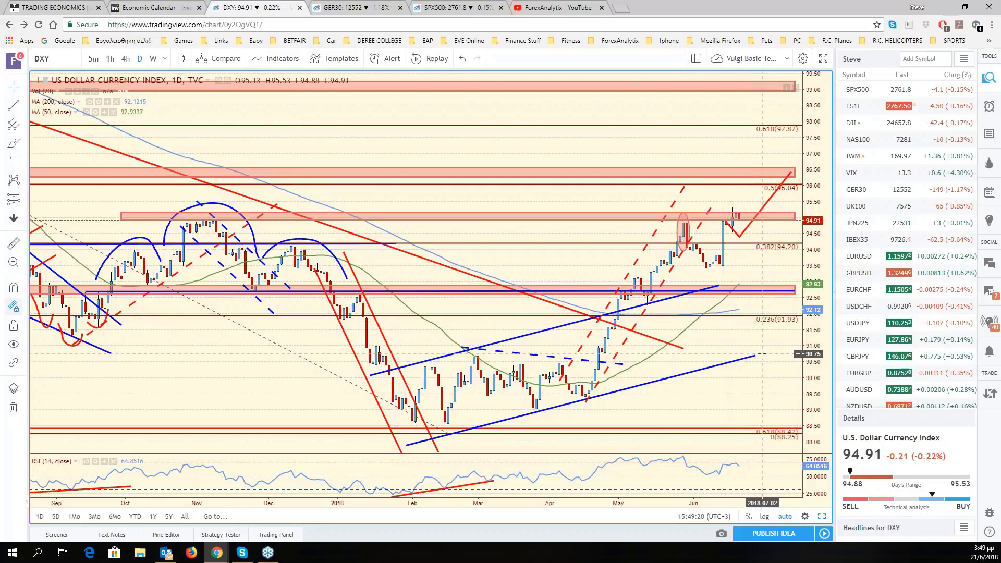
scroll(750, 394, "down", 1)
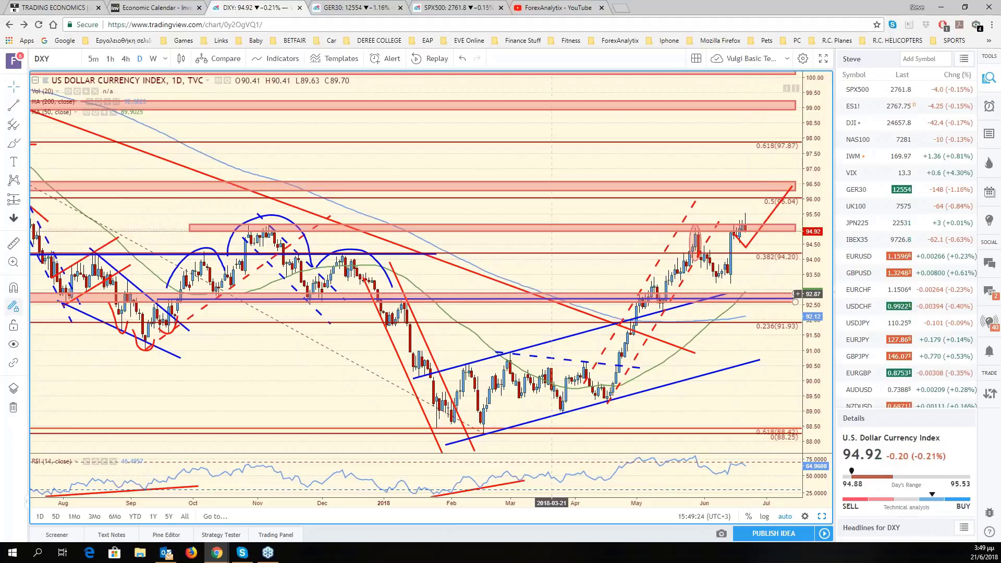
left_click(626, 72)
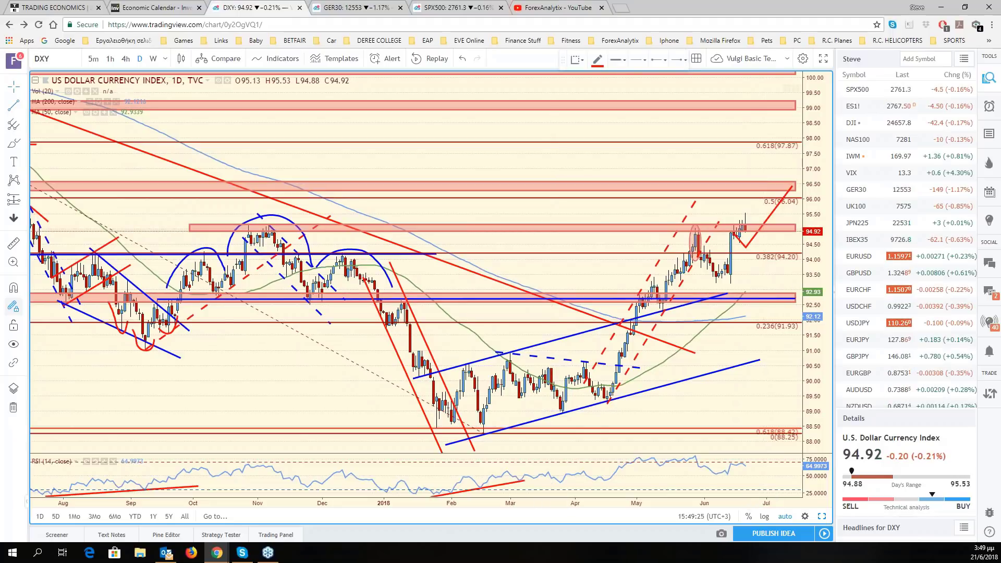
left_click(695, 459)
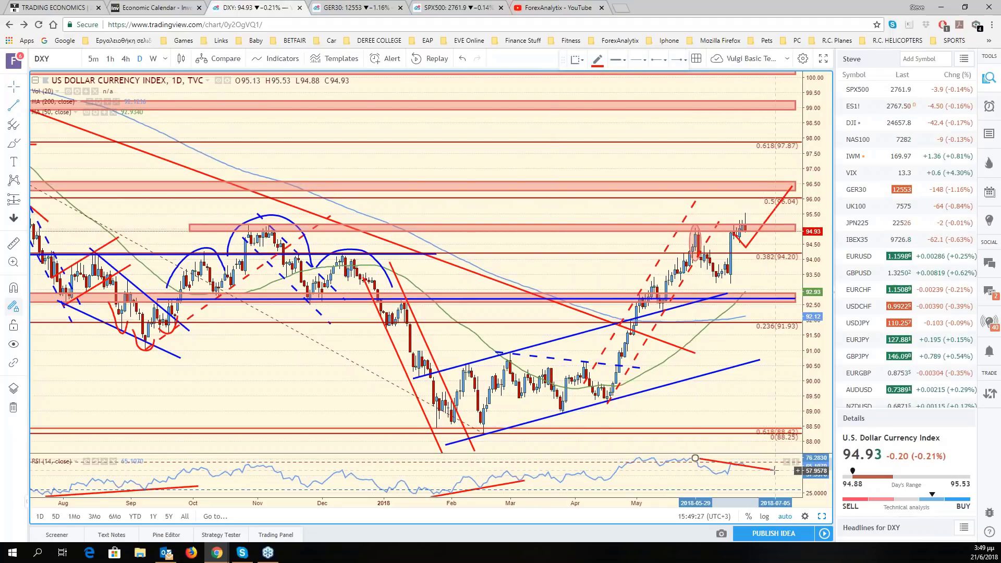
left_click(765, 465)
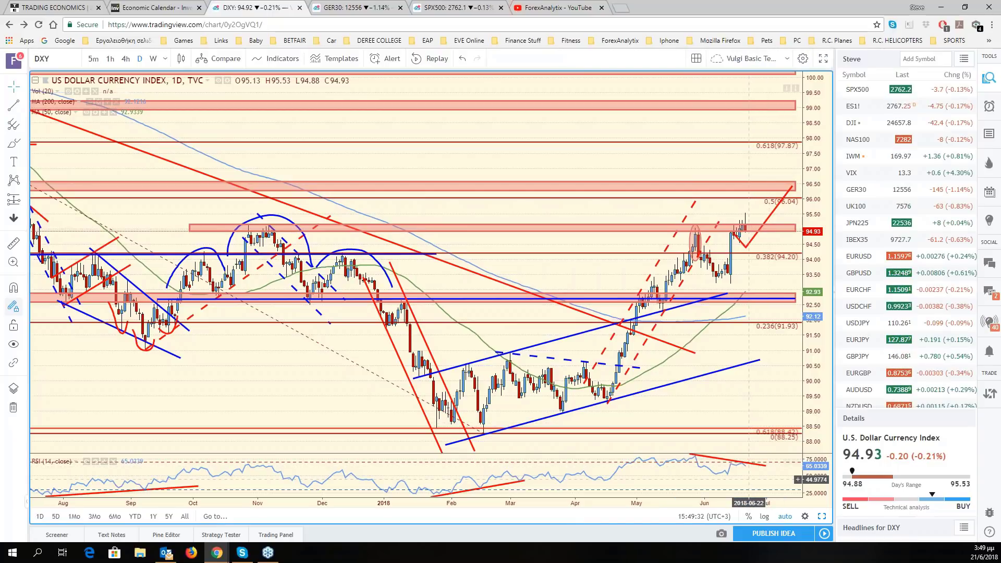
left_click(671, 380)
scroll(671, 380, "down", 3)
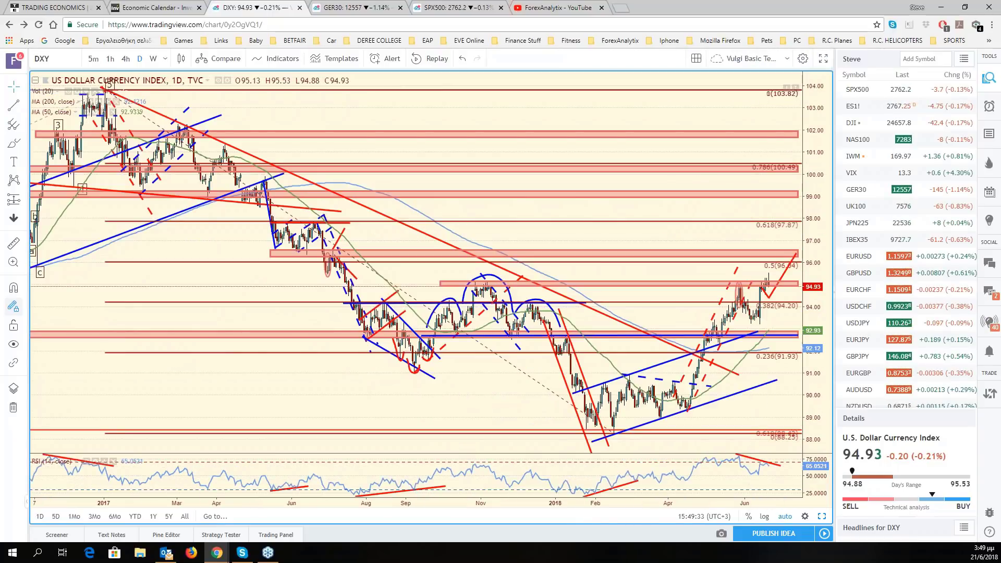
scroll(668, 396, "down", 2)
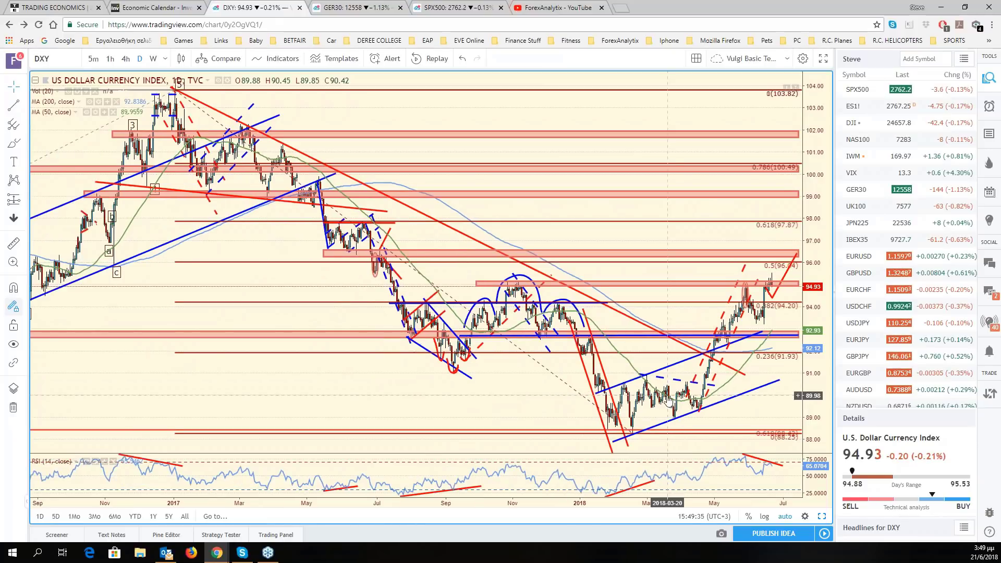
scroll(668, 401, "down", 3)
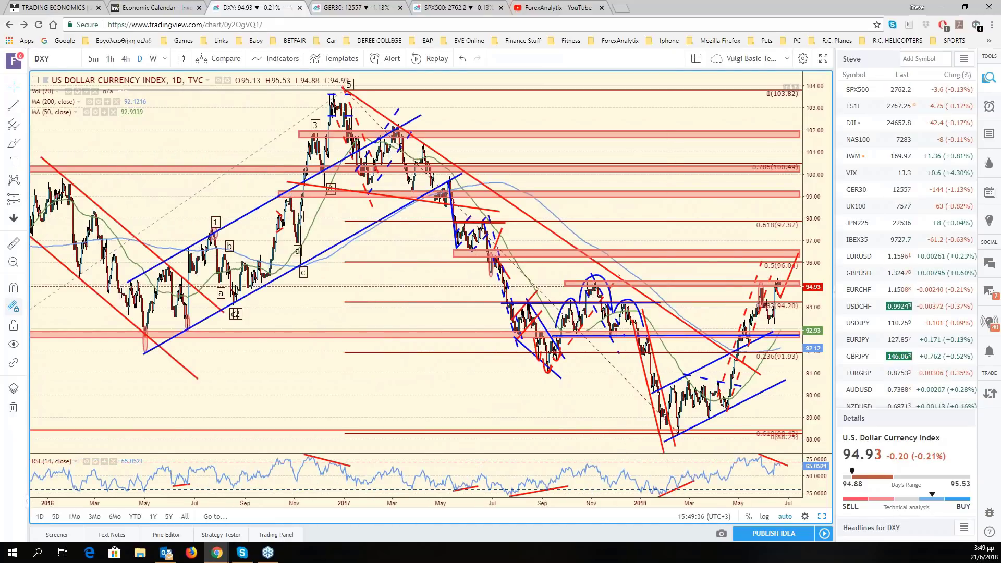
scroll(668, 400, "up", 3)
scroll(668, 400, "up", 2)
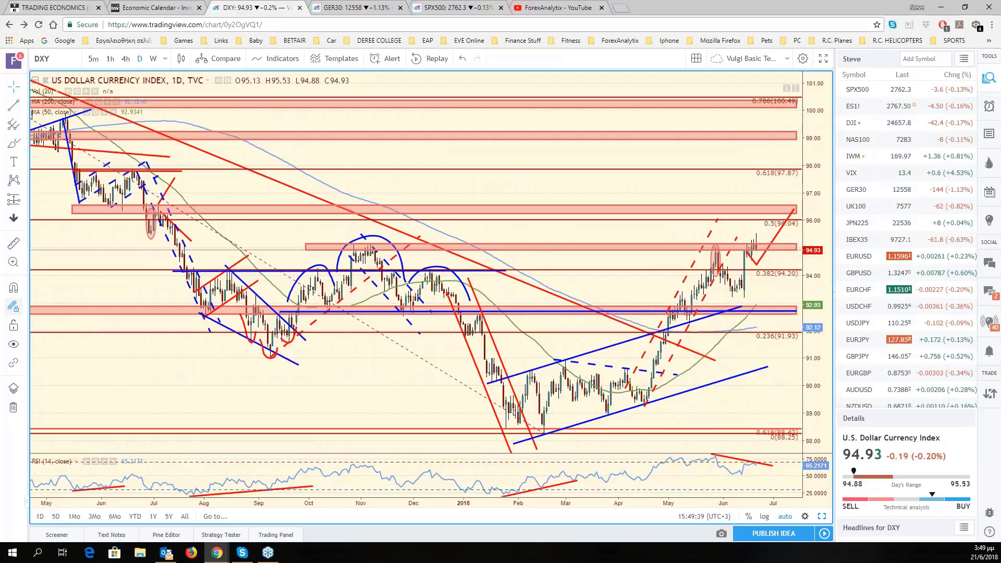
scroll(668, 400, "up", 1)
scroll(668, 400, "down", 5)
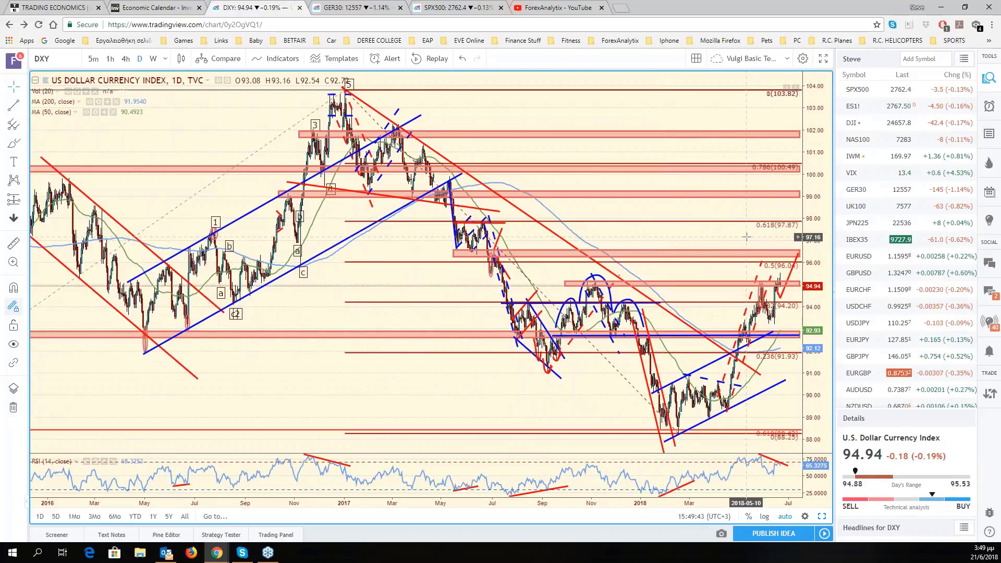
left_click_drag(747, 236, 683, 242)
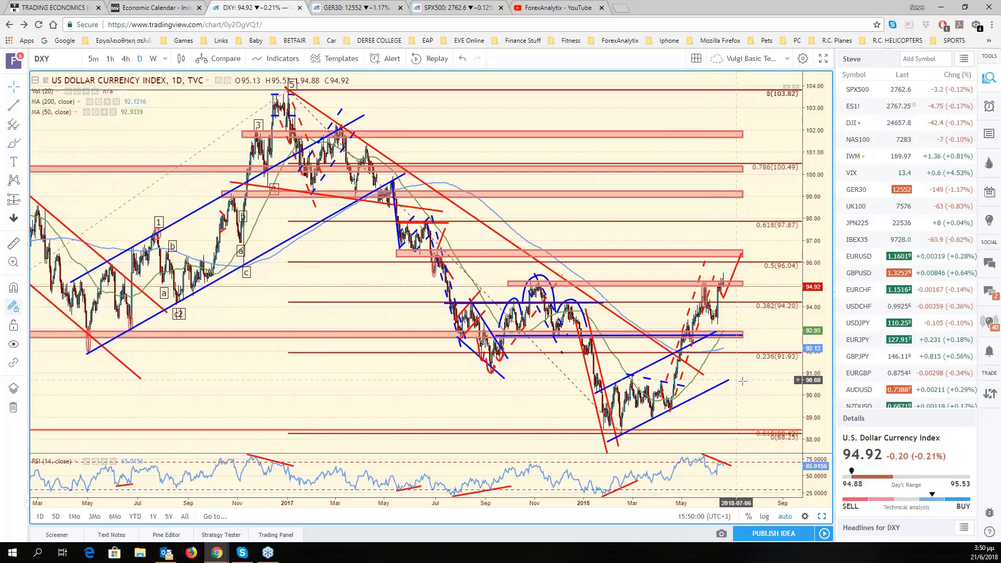
scroll(742, 382, "up", 3)
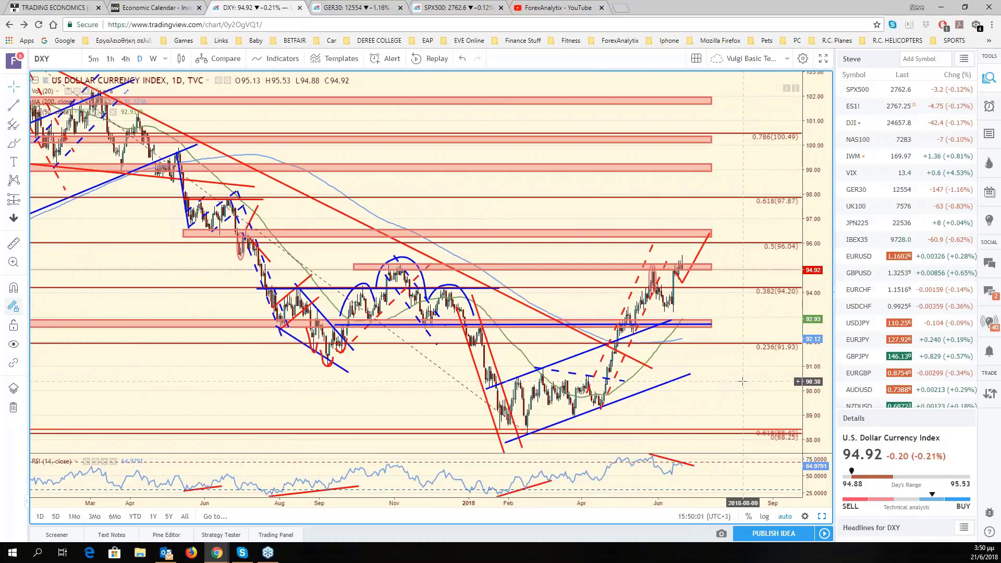
scroll(742, 381, "up", 2)
scroll(742, 381, "up", 1)
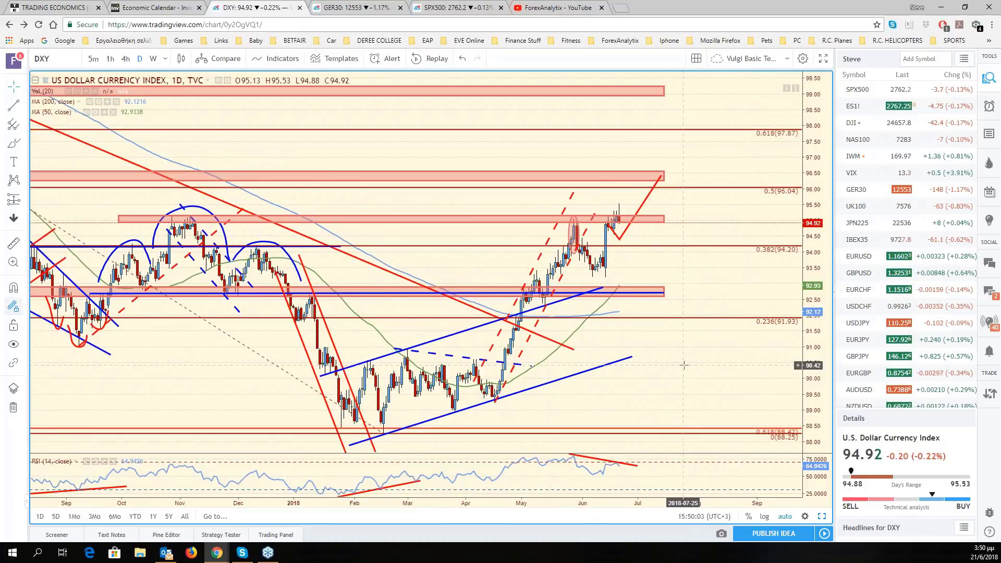
left_click_drag(685, 365, 846, 381)
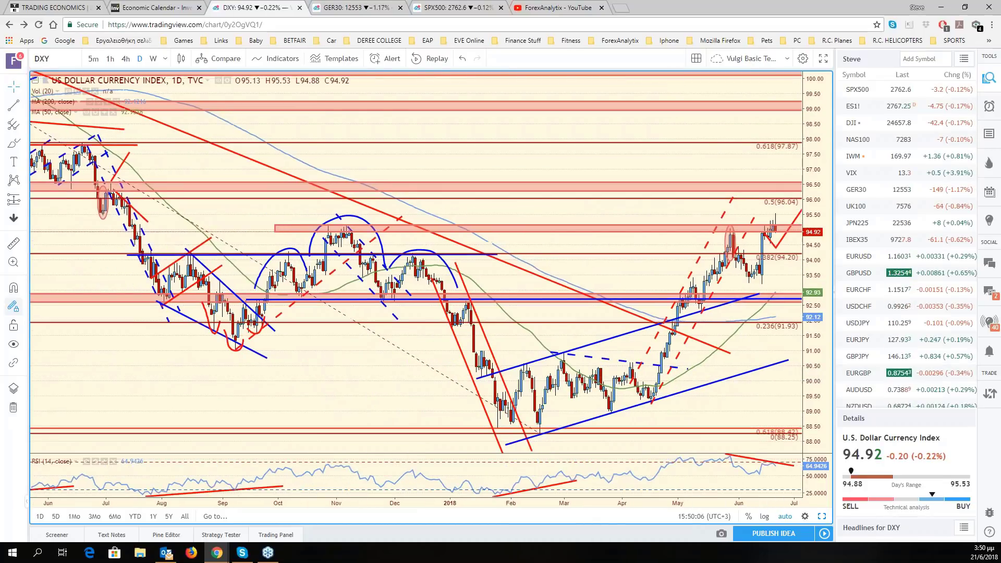
left_click(167, 60)
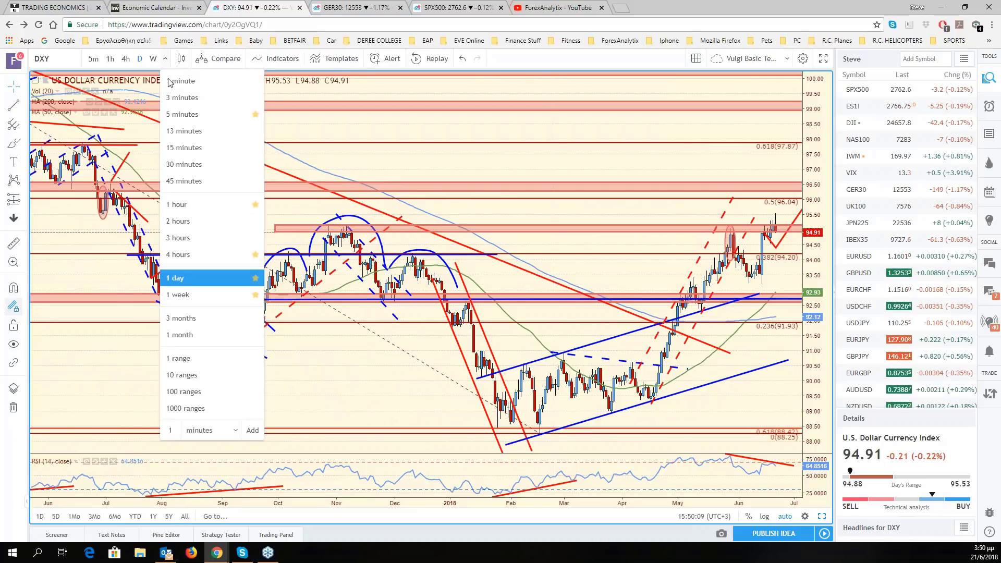
left_click(196, 334)
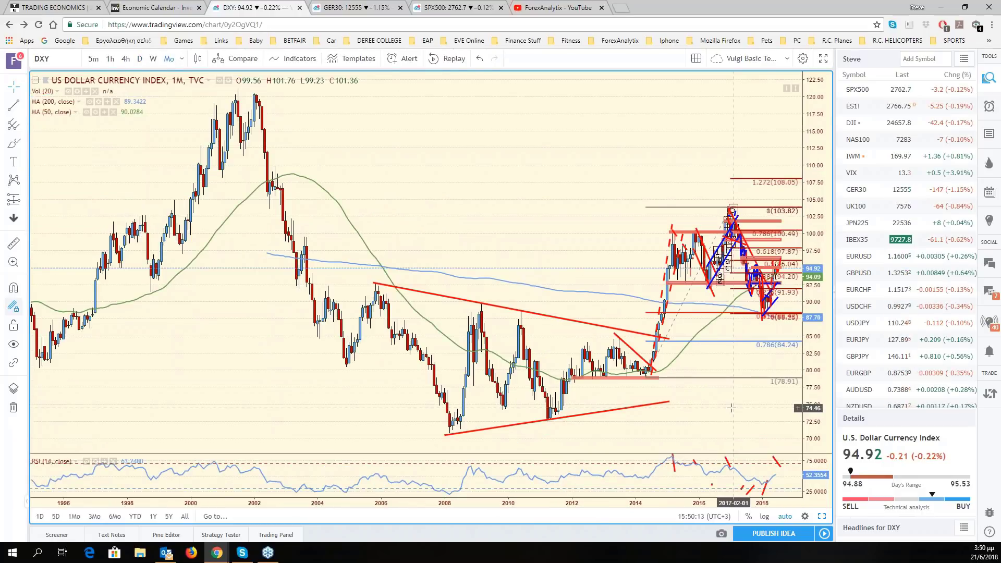
scroll(681, 403, "down", 1)
scroll(681, 403, "down", 1)
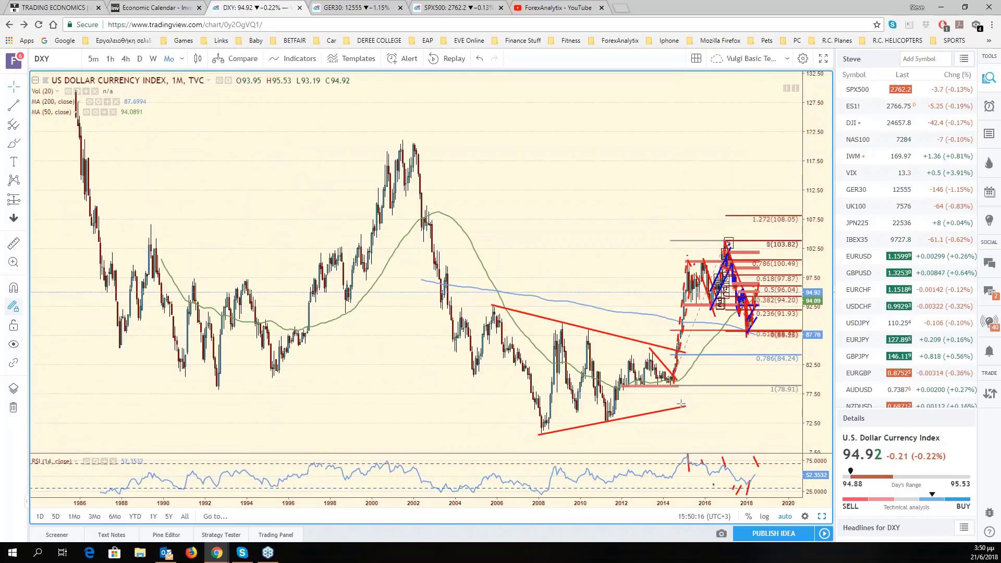
scroll(681, 403, "up", 2)
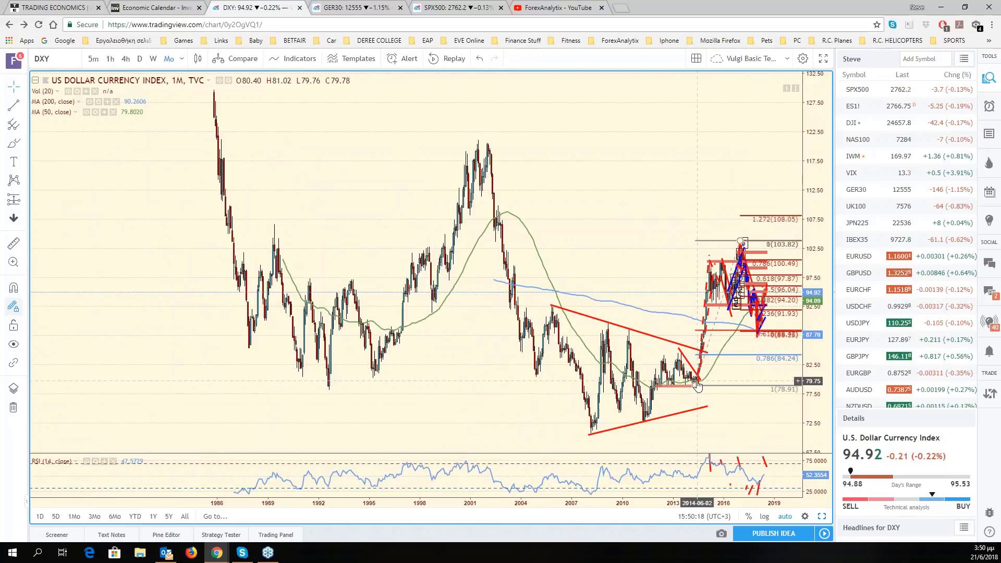
scroll(698, 386, "up", 1)
scroll(698, 386, "up", 2)
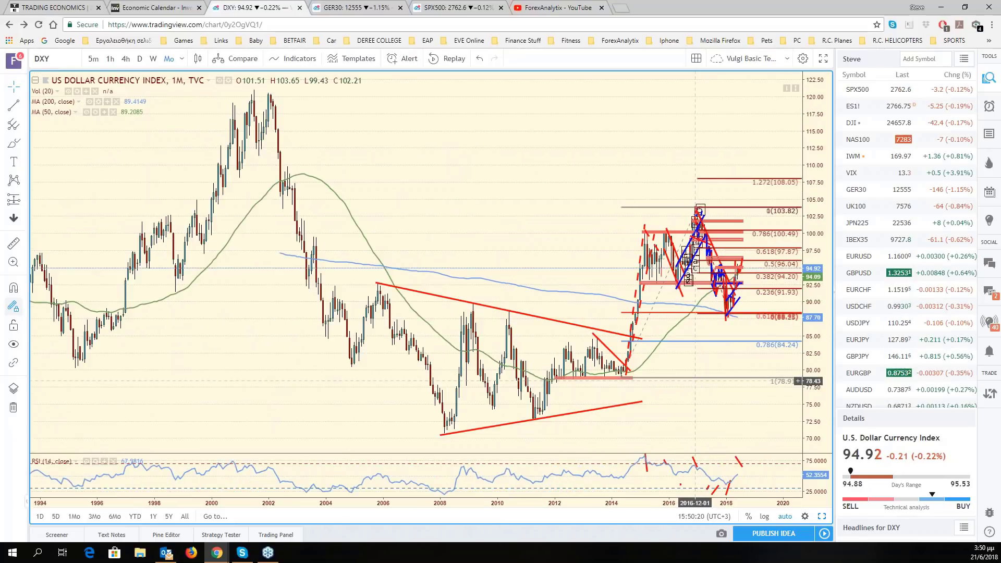
scroll(695, 381, "up", 2)
scroll(697, 381, "up", 2)
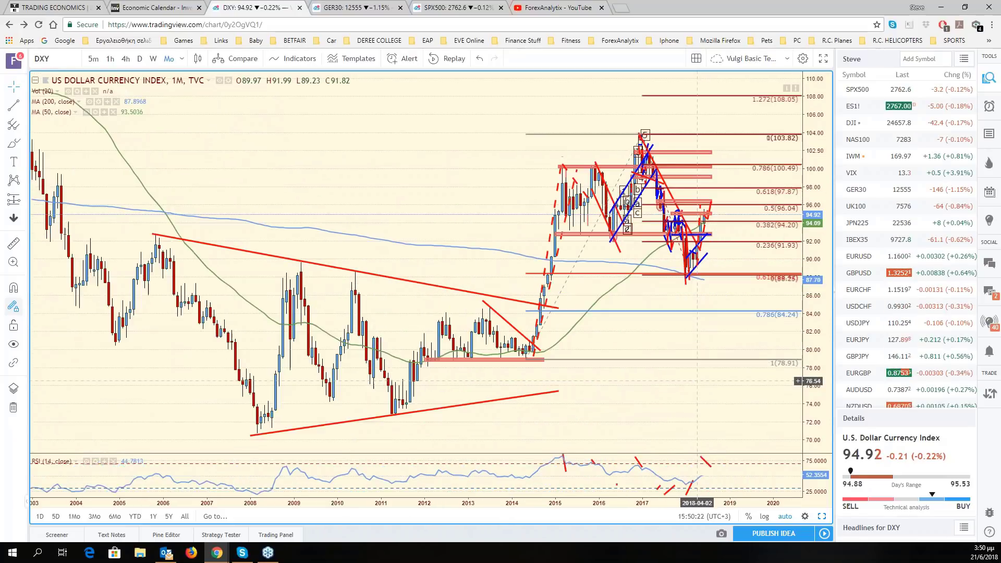
scroll(698, 381, "down", 1)
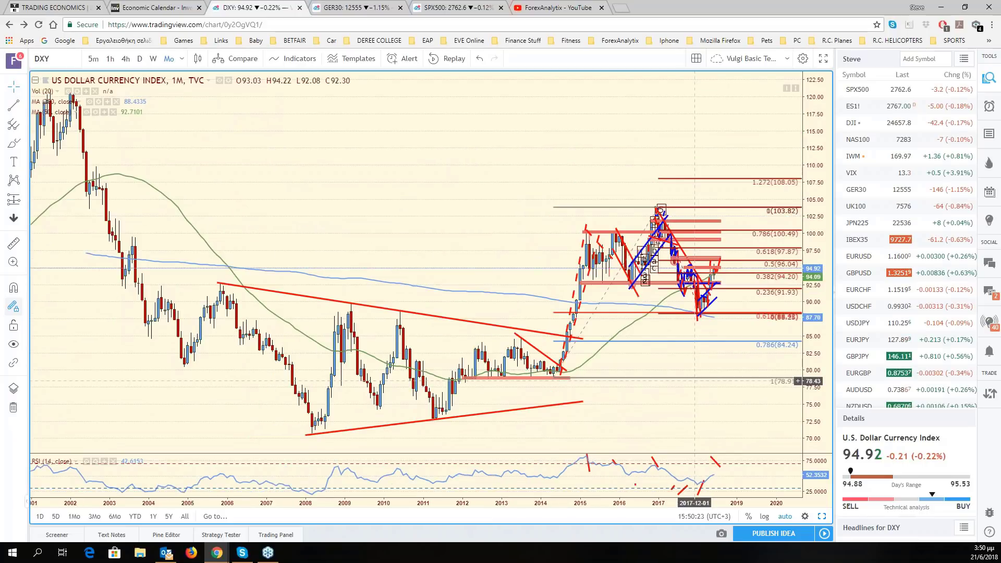
left_click(140, 59)
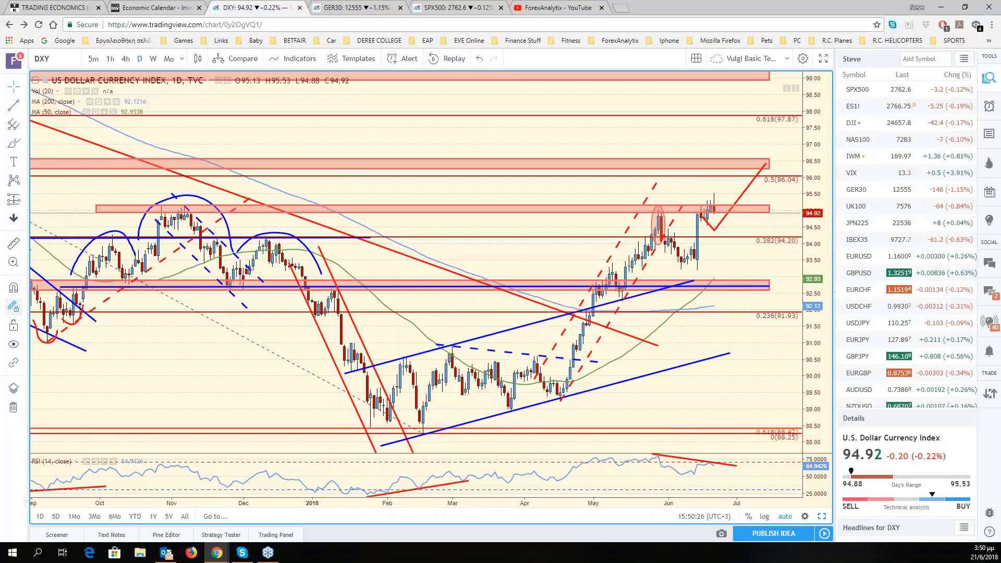
Zoom the EURUSD weekly chart out to 1997 and leave blank space for future dates.
key("ctrl+Tab")
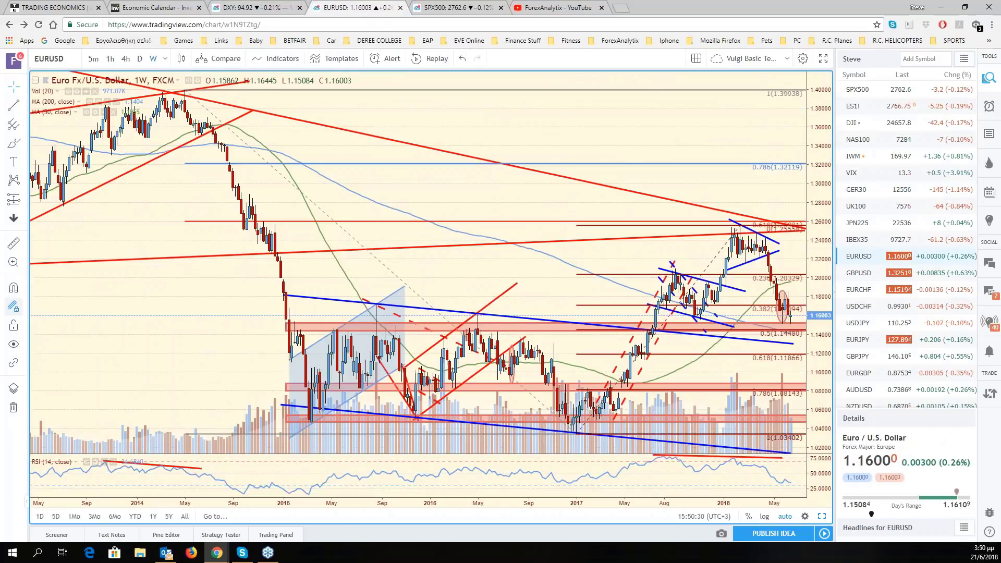
scroll(697, 248, "down", 3)
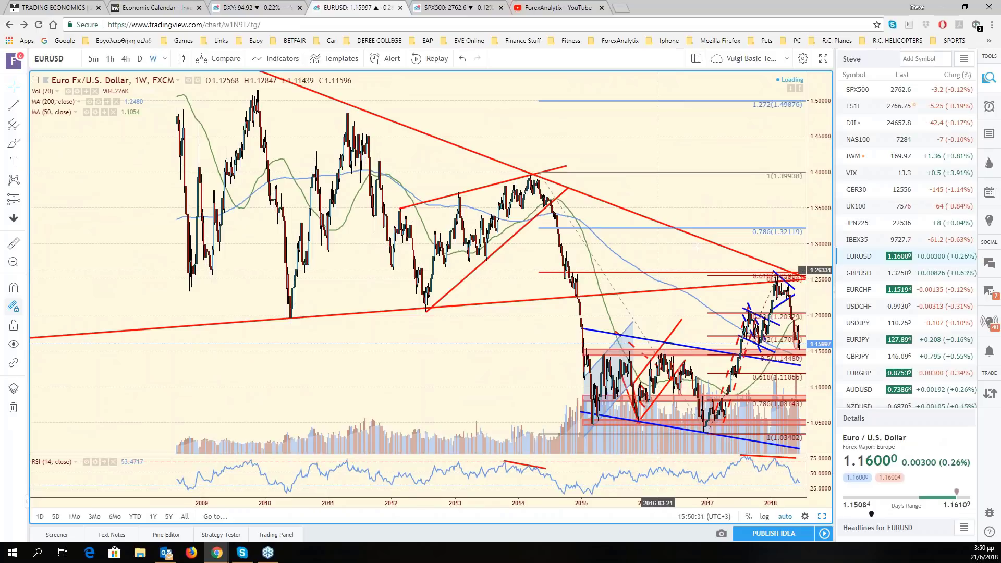
scroll(697, 247, "down", 3)
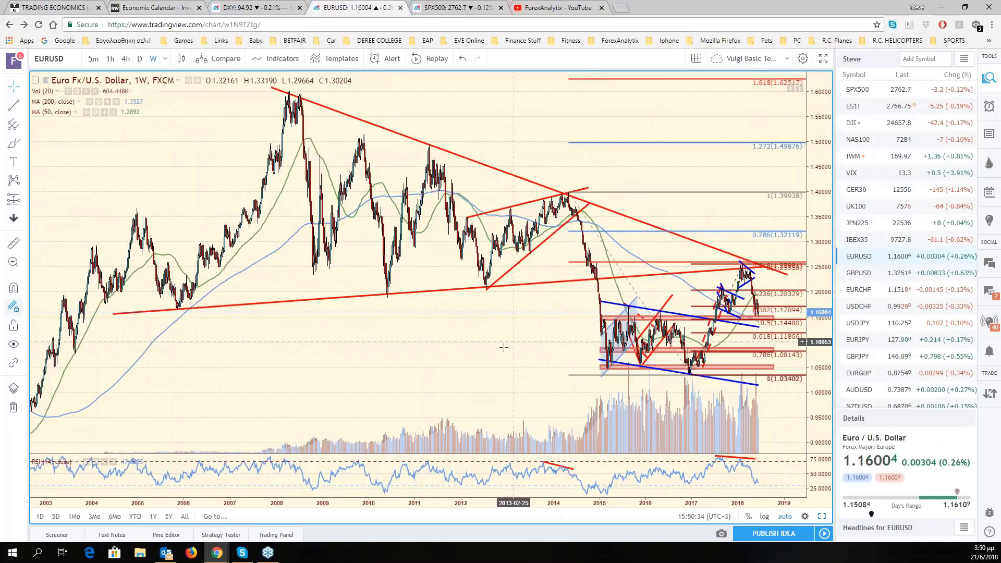
left_click_drag(504, 348, 479, 353)
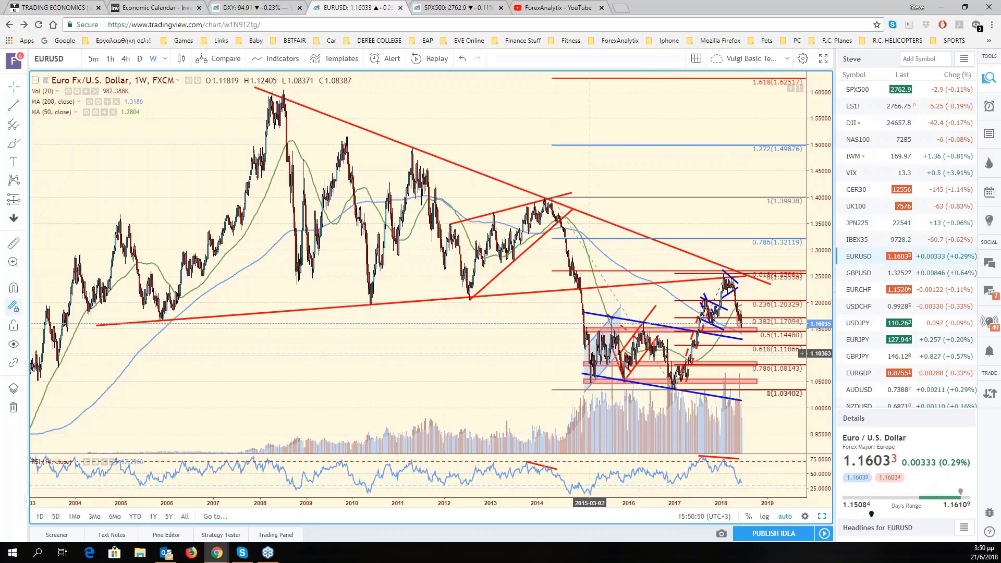
scroll(589, 353, "down", 3)
scroll(564, 364, "down", 2)
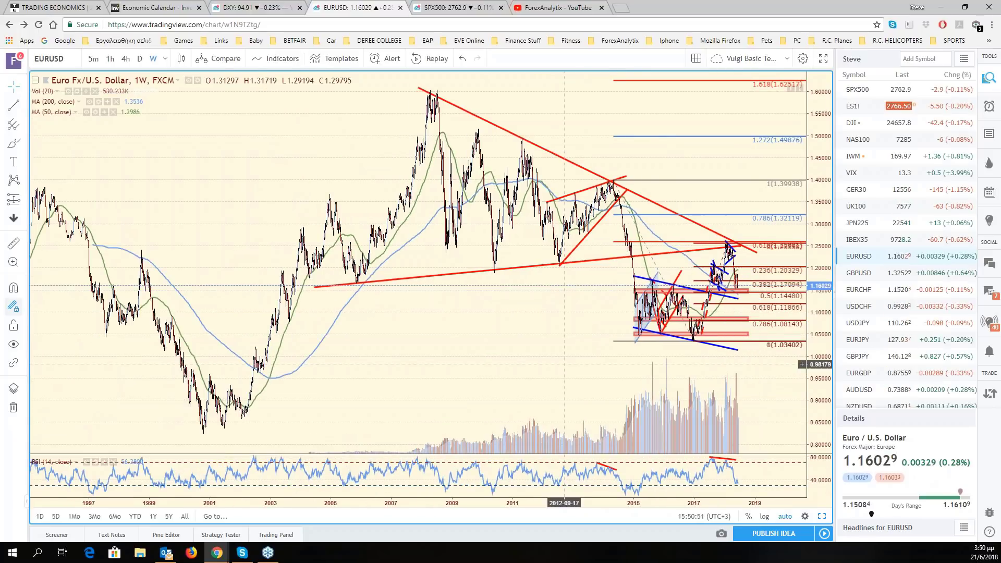
left_click_drag(564, 364, 520, 364)
Sketch a yellow drop from the 2018 top extending sideways near 0.92, then erase it.
left_click(13, 105)
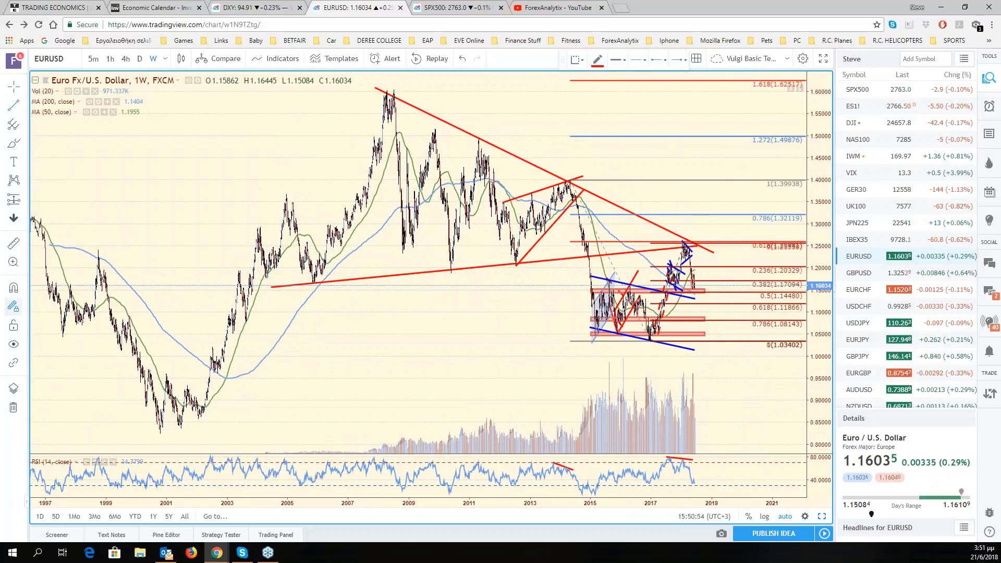
key("Escape")
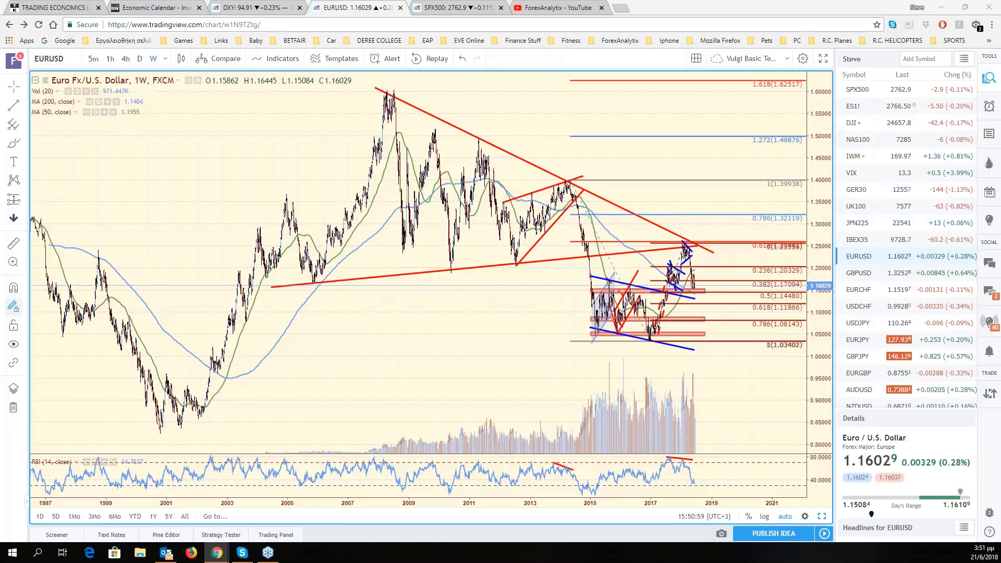
mouse_move(687, 245)
left_mouse_down()
mouse_move(740, 388)
mouse_move(687, 246)
left_mouse_up()
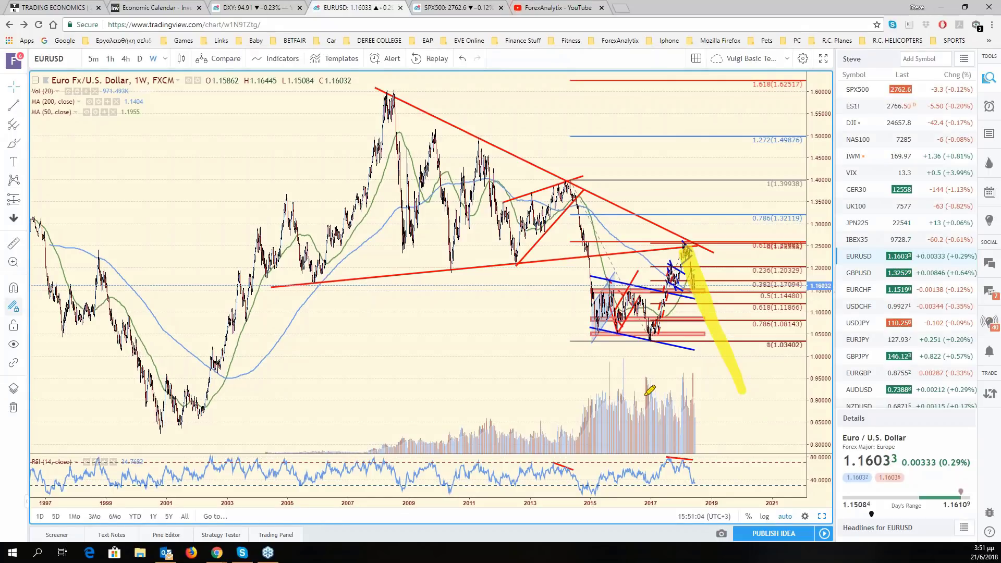
left_click_drag(649, 390, 820, 389)
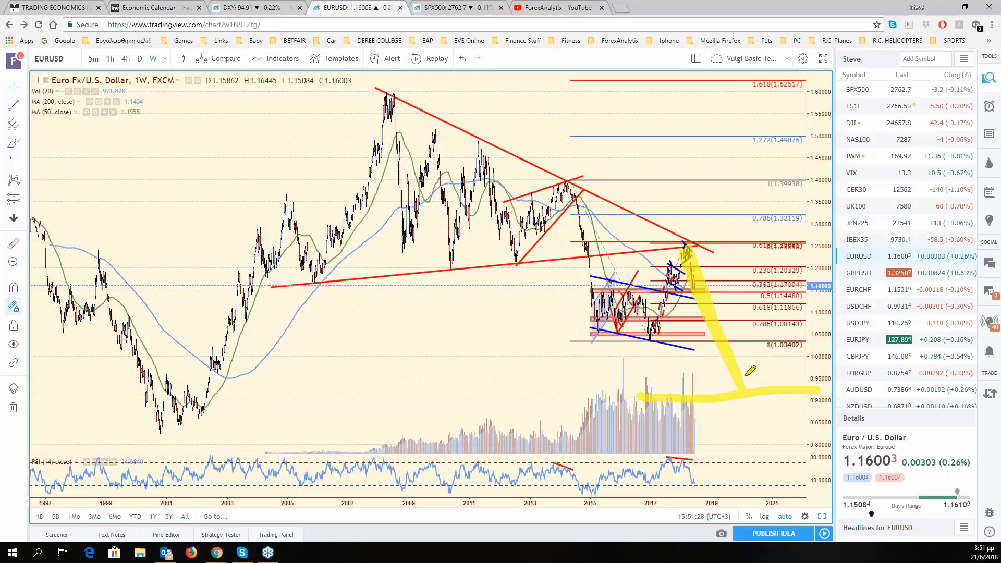
key("e")
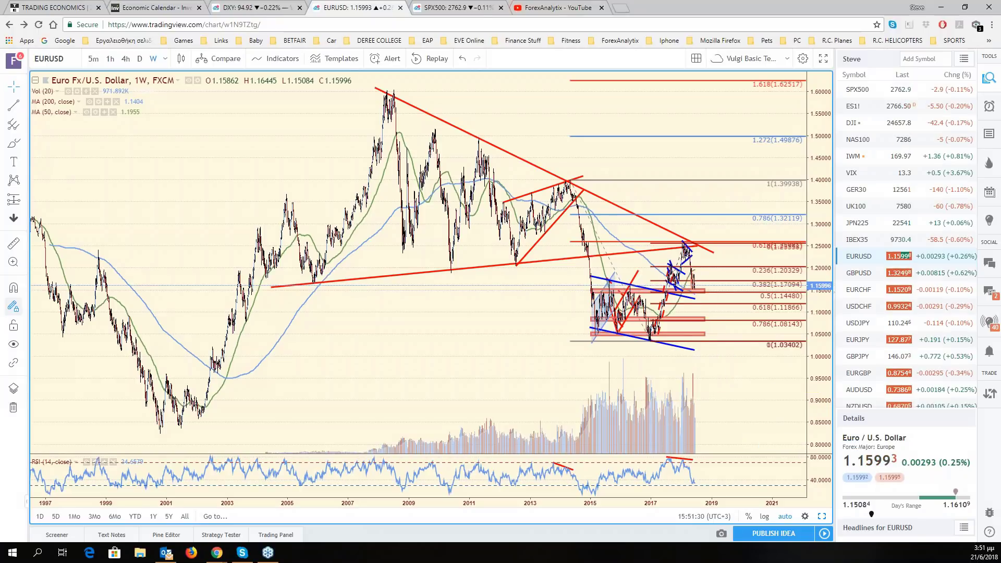
Zoom and pan the EURUSD weekly chart to show 2014 through late 2018.
scroll(719, 382, "up", 3)
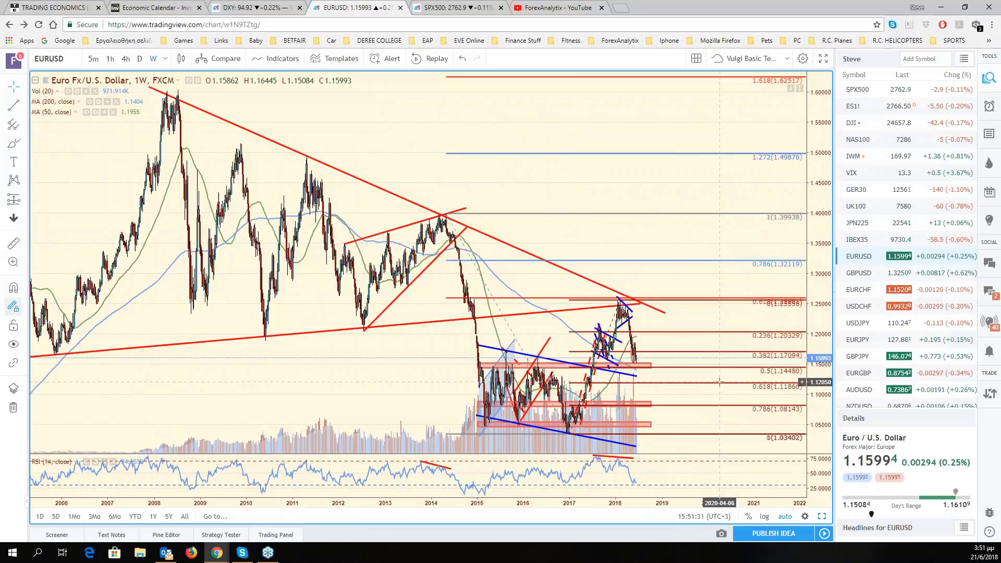
scroll(657, 388, "up", 2)
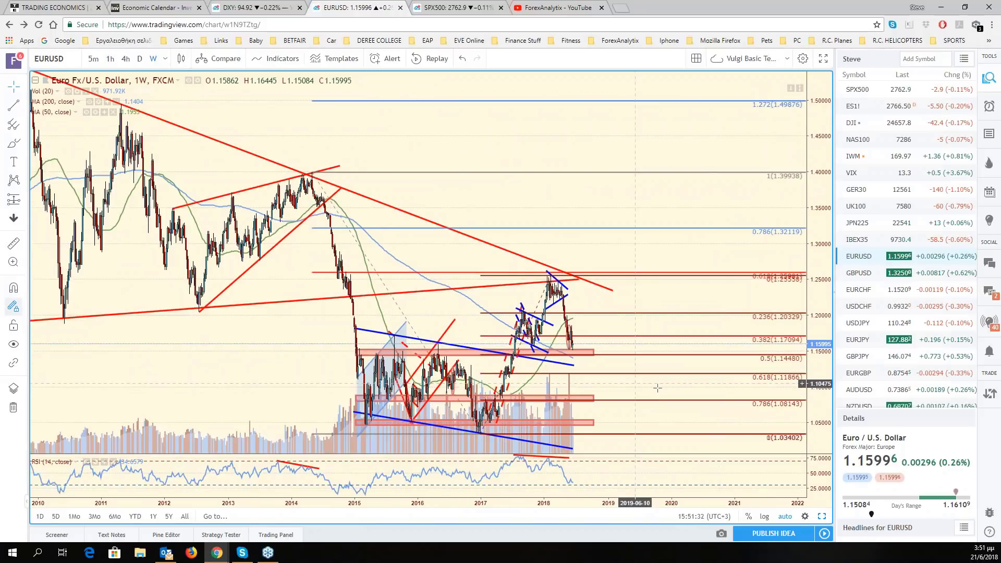
scroll(738, 388, "up", 2)
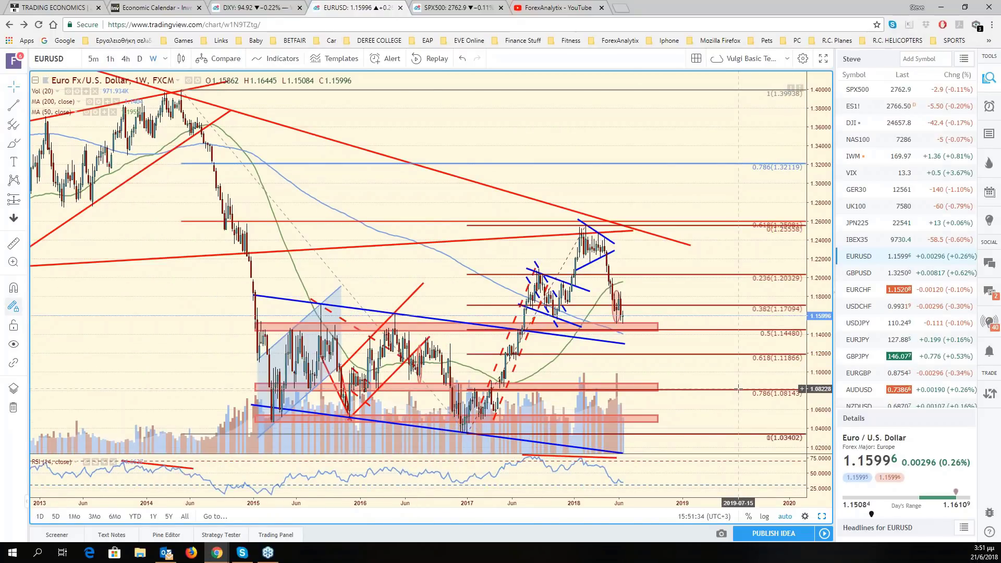
scroll(738, 389, "up", 2)
left_click_drag(738, 389, 847, 374)
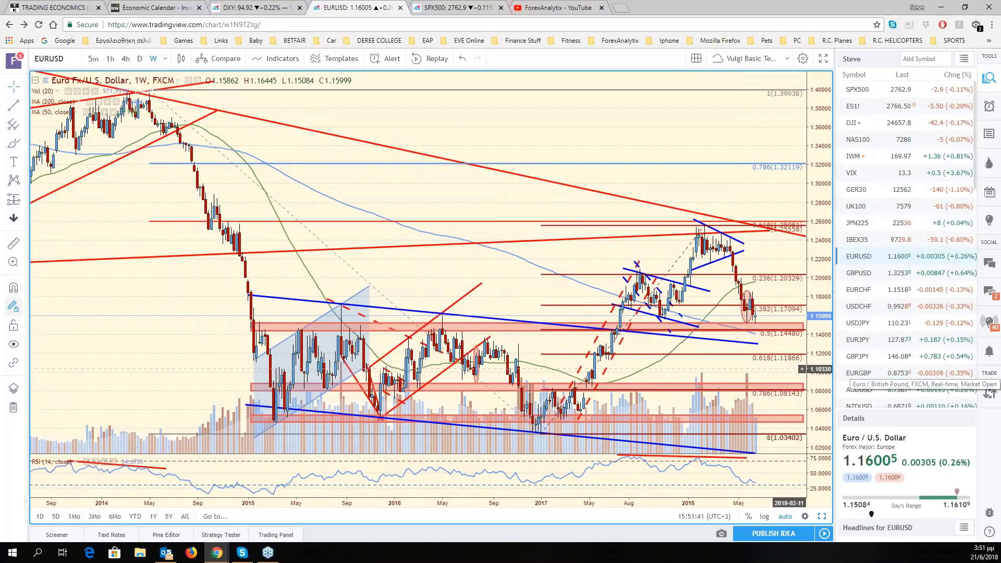
left_click_drag(745, 372, 769, 375)
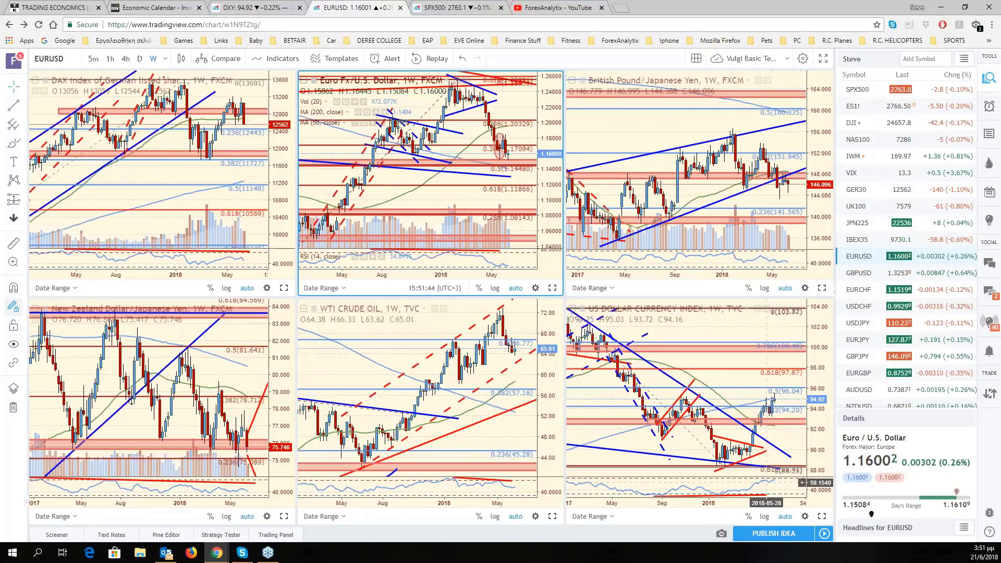
Switch to the DXY chart, zoom out and pan to show earlier dates.
left_click(270, 9)
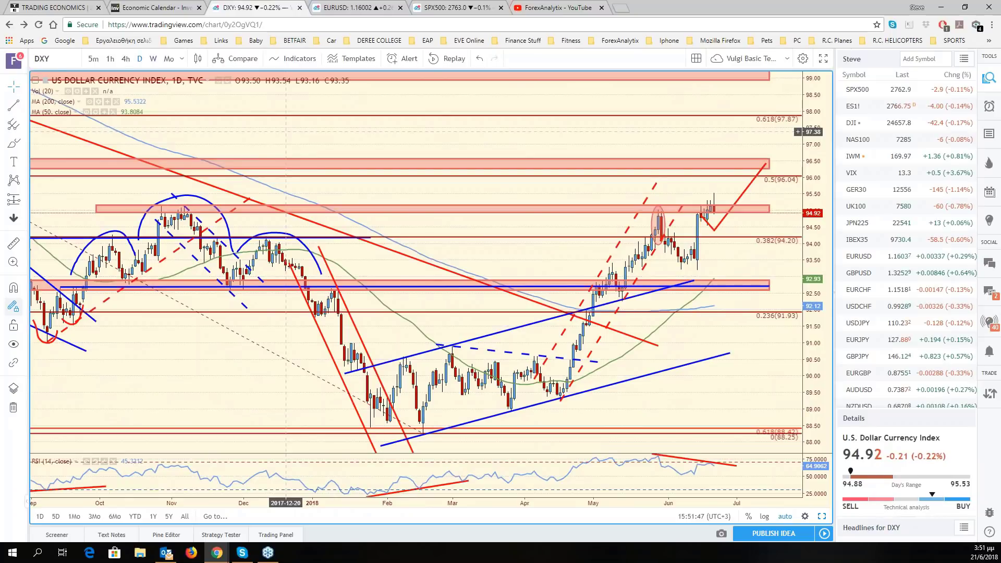
scroll(681, 380, "down", 2)
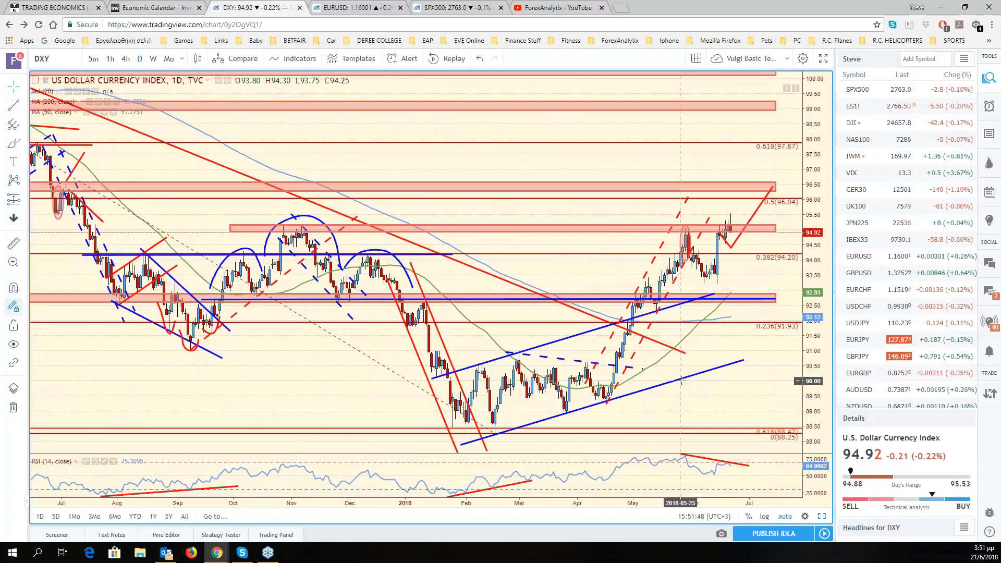
left_click_drag(749, 407, 784, 408)
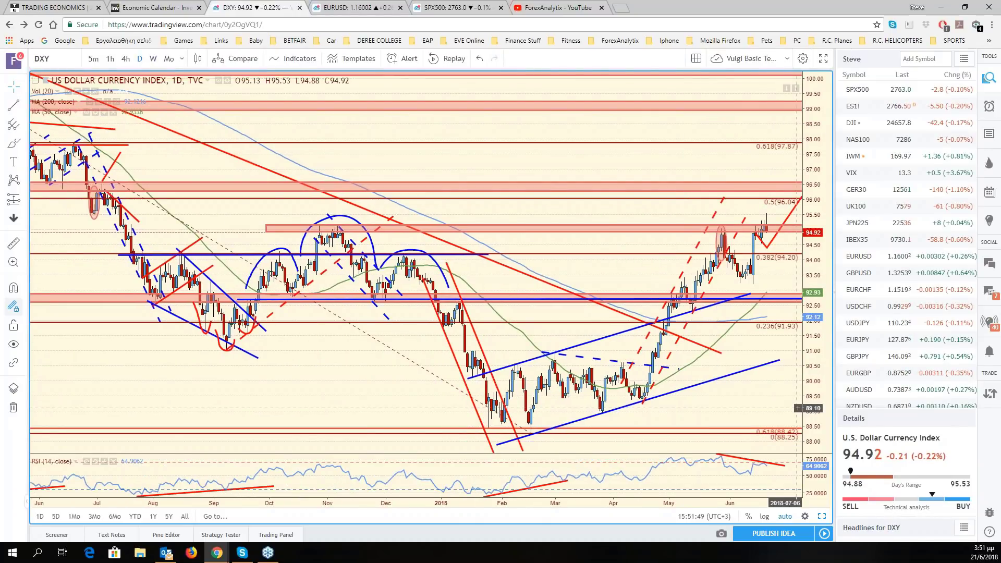
From the six-chart grid, enlarge Gold, then maximize the EURUSD weekly chart.
key("alt+Return")
left_click(480, 440)
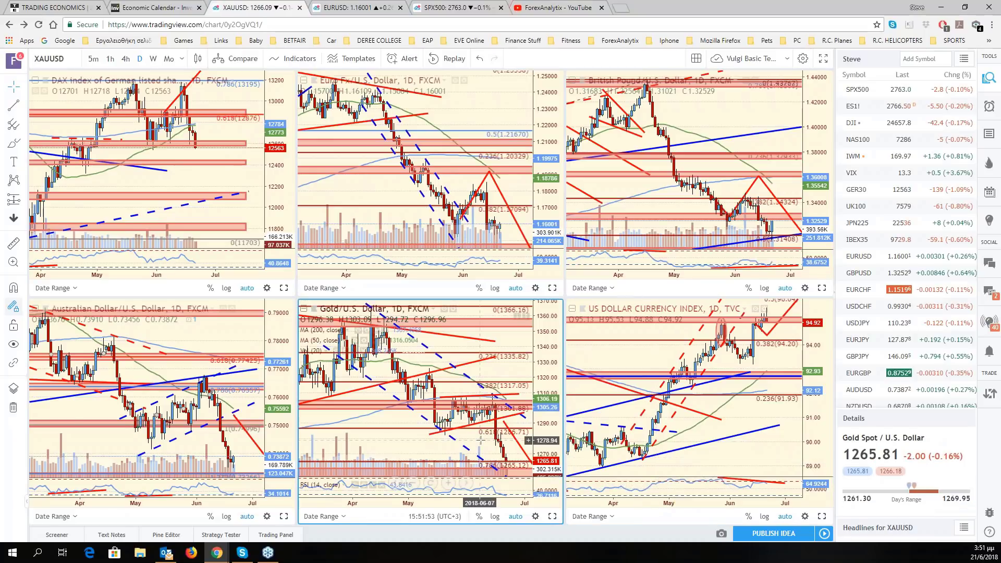
key("alt+Return")
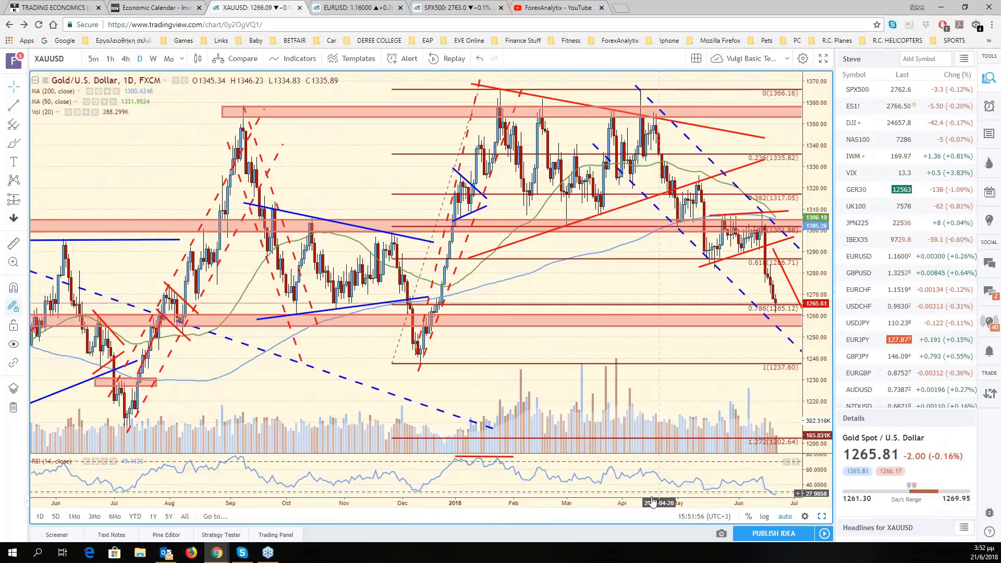
left_click(354, 8)
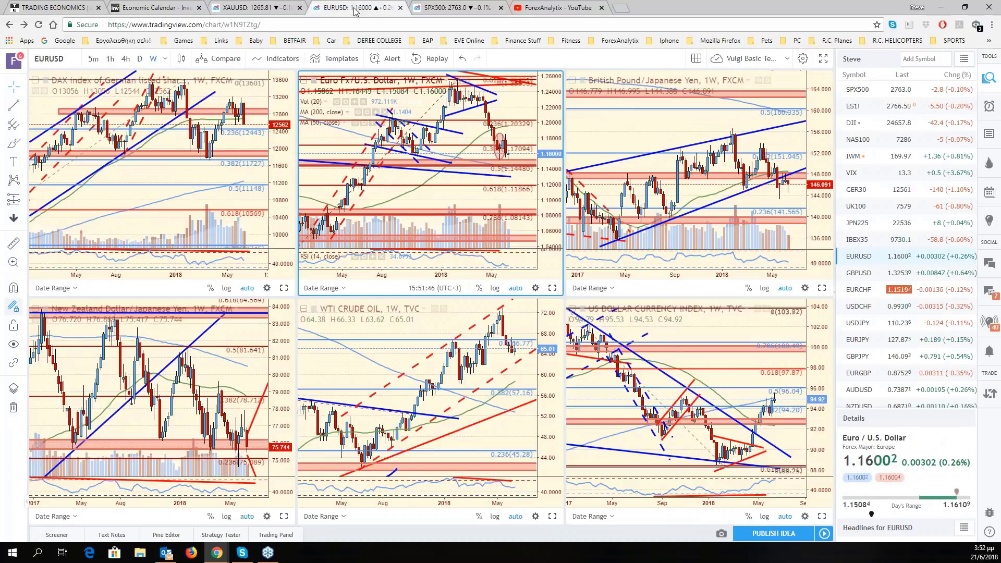
left_click(552, 289)
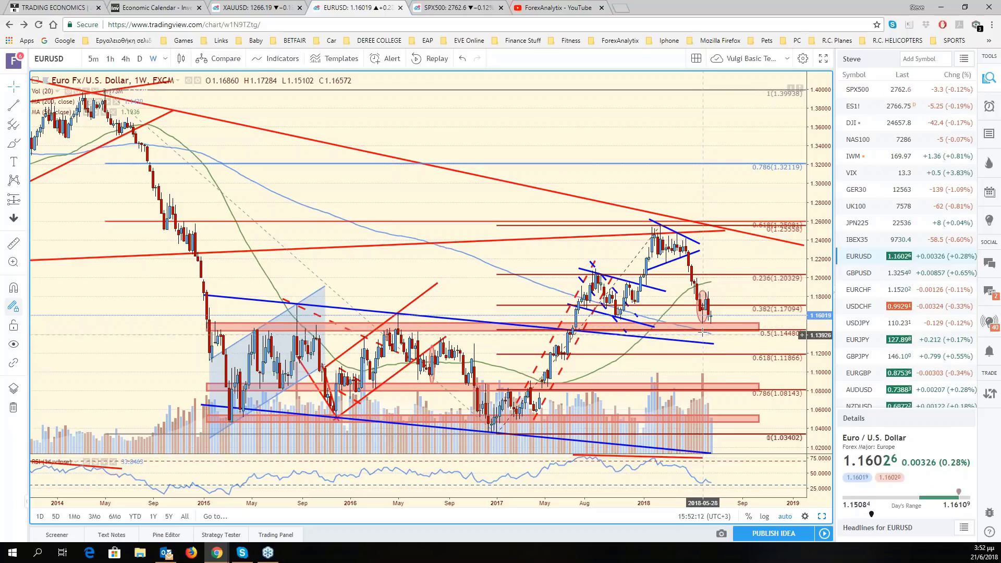
Select the pink support zone and ellipse, then pan the view back and forth.
left_click(703, 332)
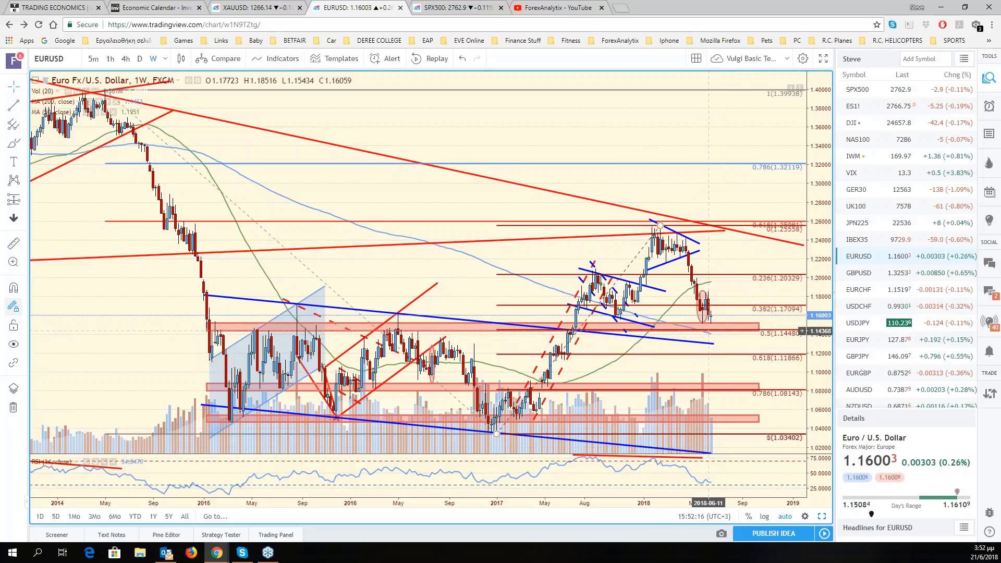
left_click(703, 324)
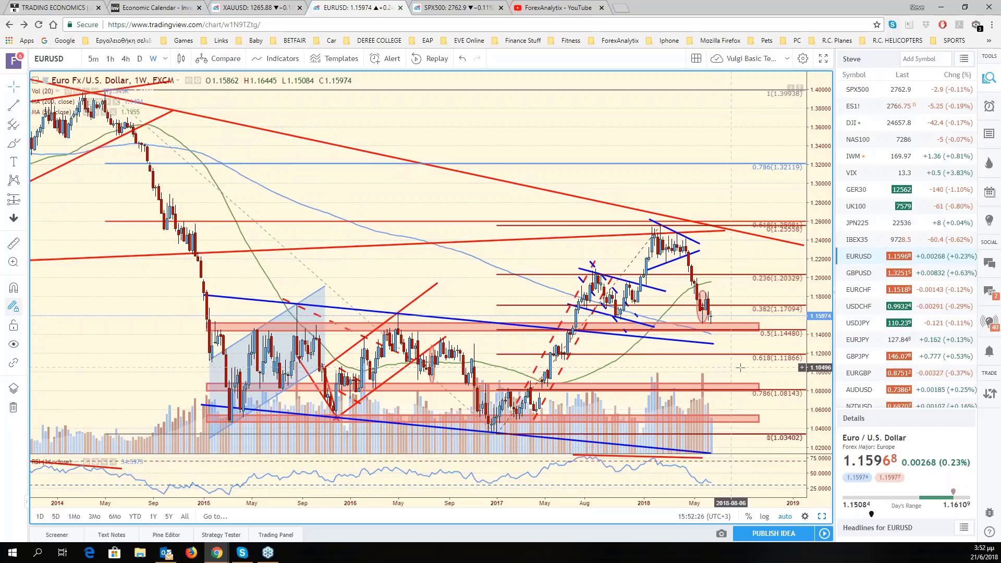
left_click_drag(731, 368, 788, 369)
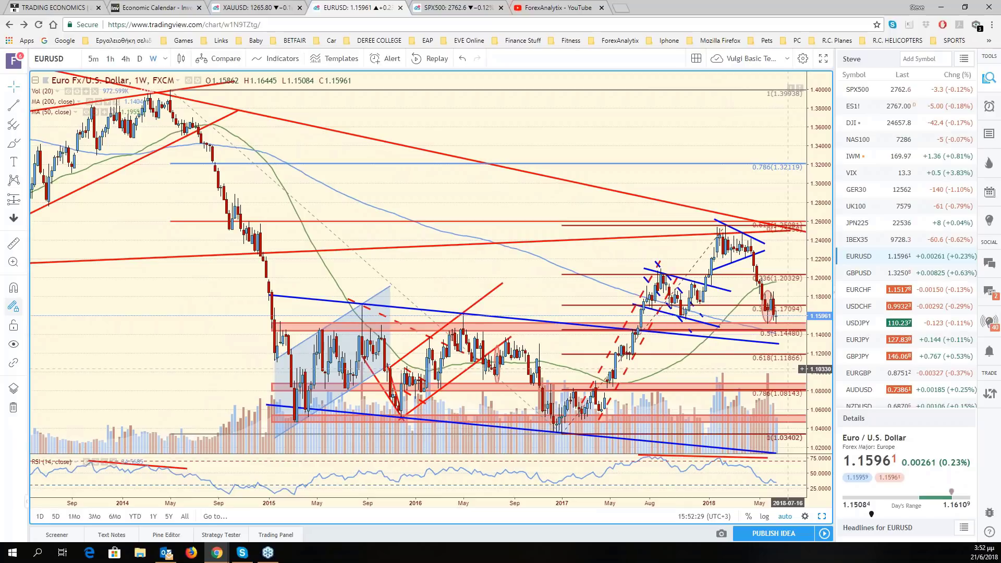
left_click_drag(788, 368, 753, 369)
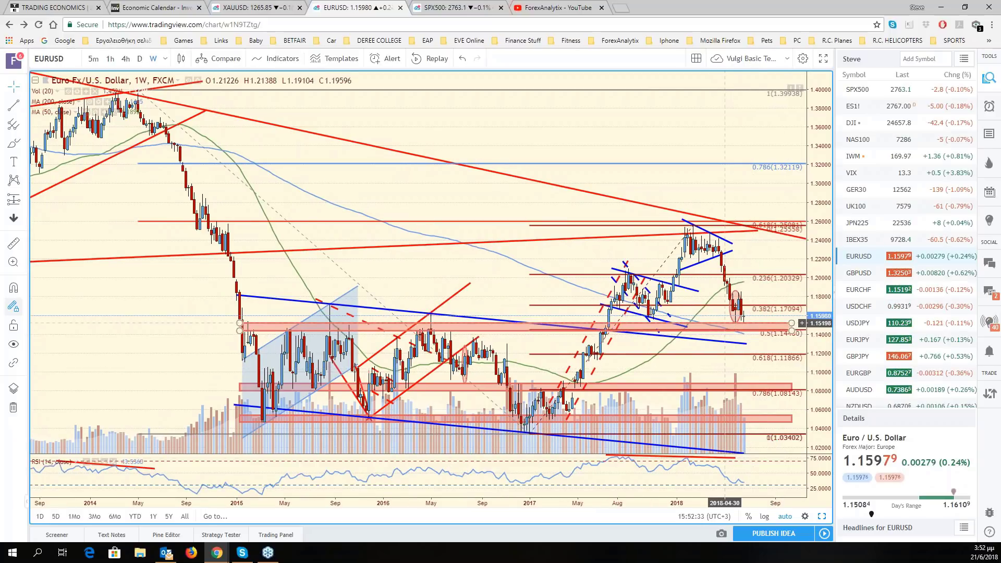
Reselect the pink support rectangle, make space right of the latest candles, and sketch a grey arc toward 1.20.
left_click(739, 325)
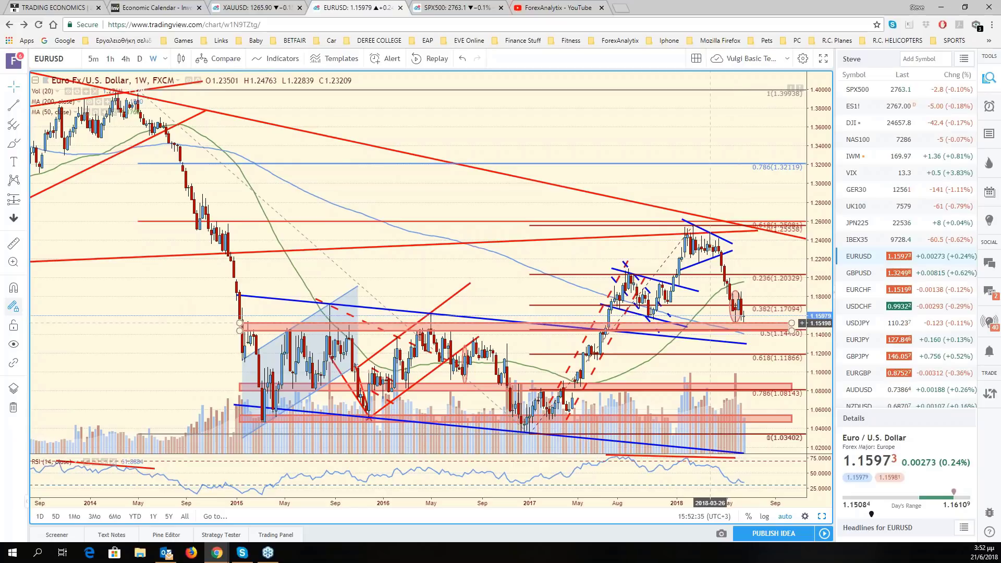
left_click(699, 336)
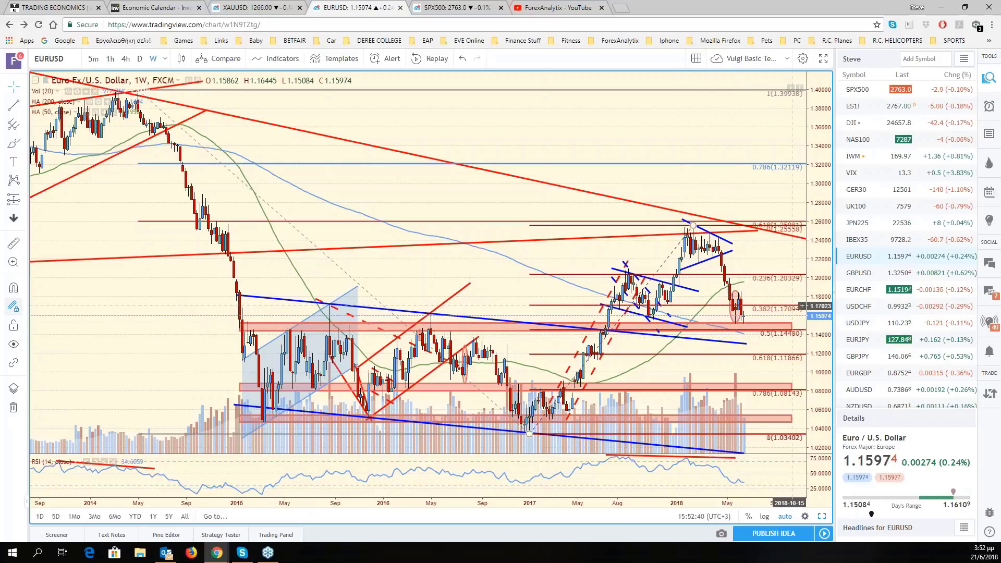
left_click(759, 322)
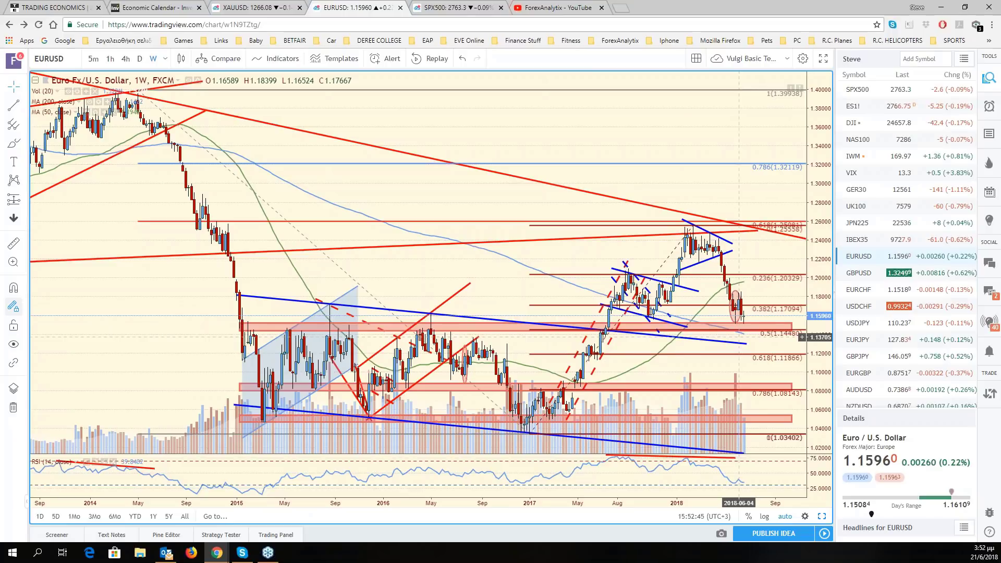
left_click_drag(346, 240, 295, 236)
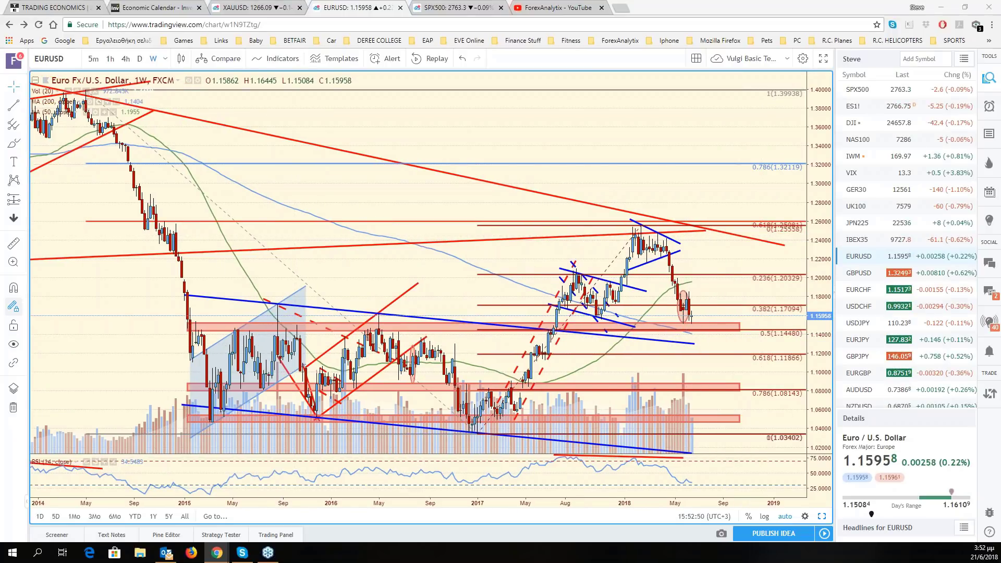
left_click_drag(694, 320, 751, 322)
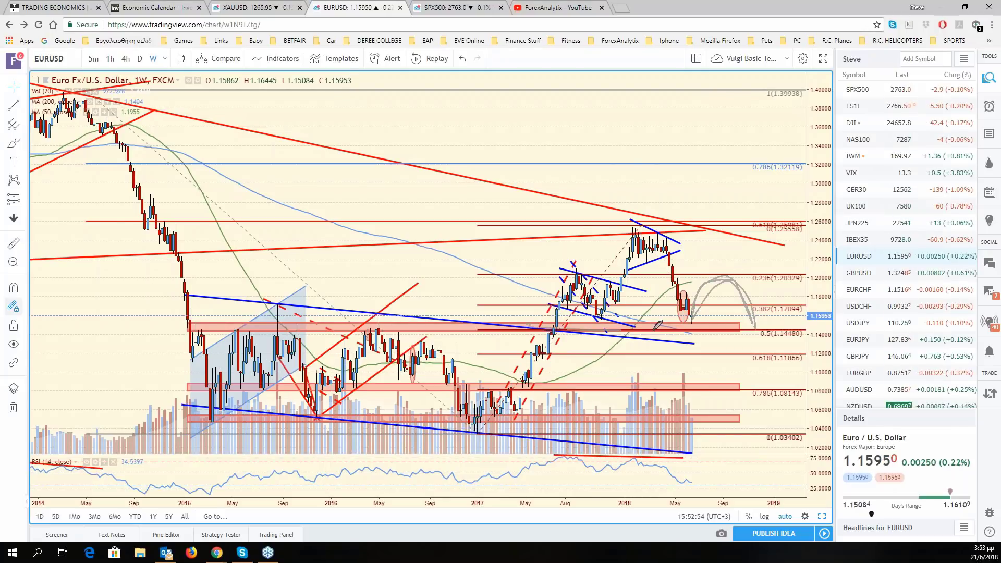
Sketch grey strokes near 1.147 and over the 2018 high, erase them, then pan back to 2013.
left_click_drag(574, 322, 792, 323)
mouse_move(533, 305)
left_mouse_down()
mouse_move(646, 227)
mouse_move(752, 319)
mouse_move(788, 445)
mouse_move(765, 355)
left_mouse_up()
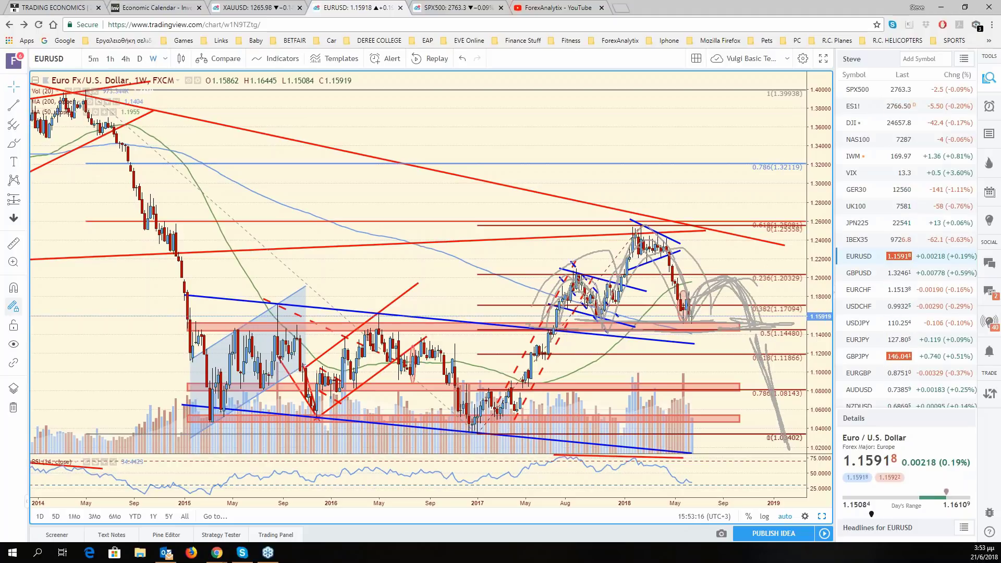
key("e")
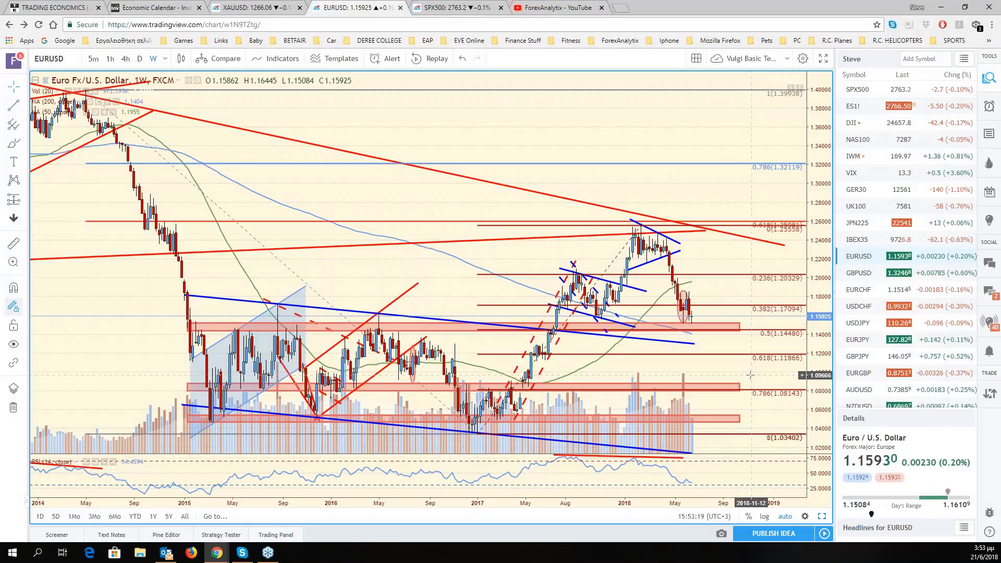
left_click_drag(750, 374, 840, 373)
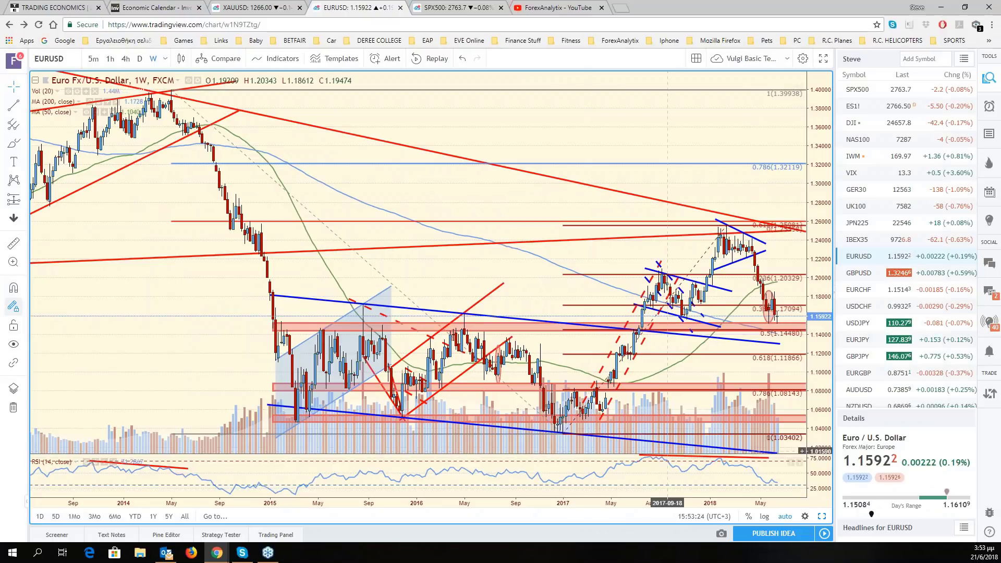
Restore the grid, review the gold daily chart with panning and zooming, then click the symbol box.
left_click(822, 518)
key("ctrl+shift+Tab")
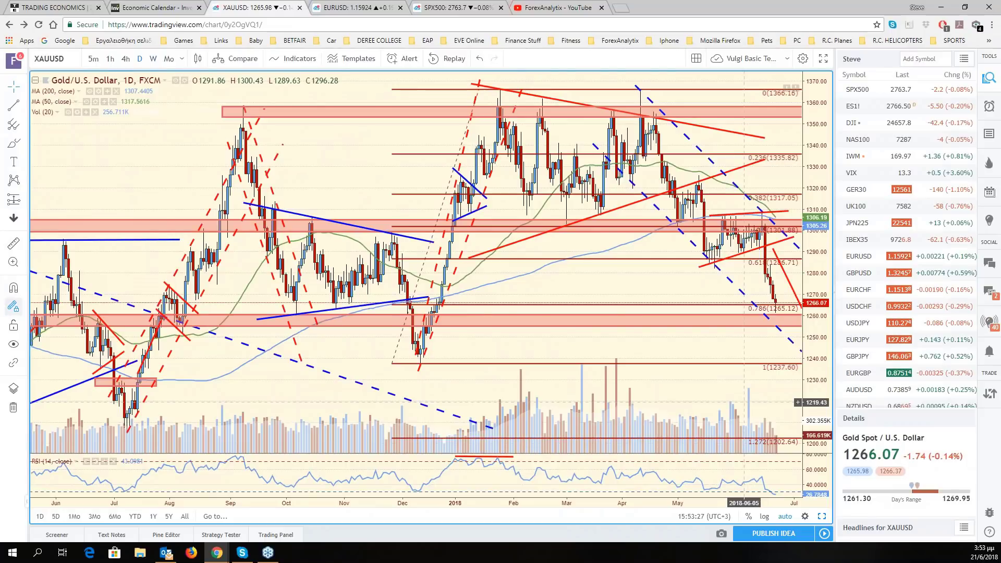
left_click_drag(744, 402, 651, 355)
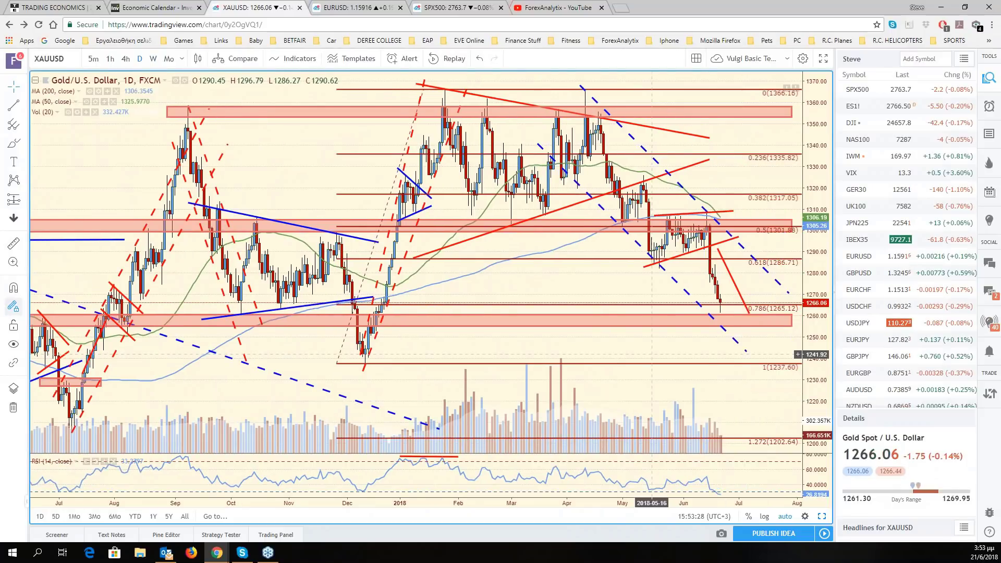
scroll(708, 348, "up", 2)
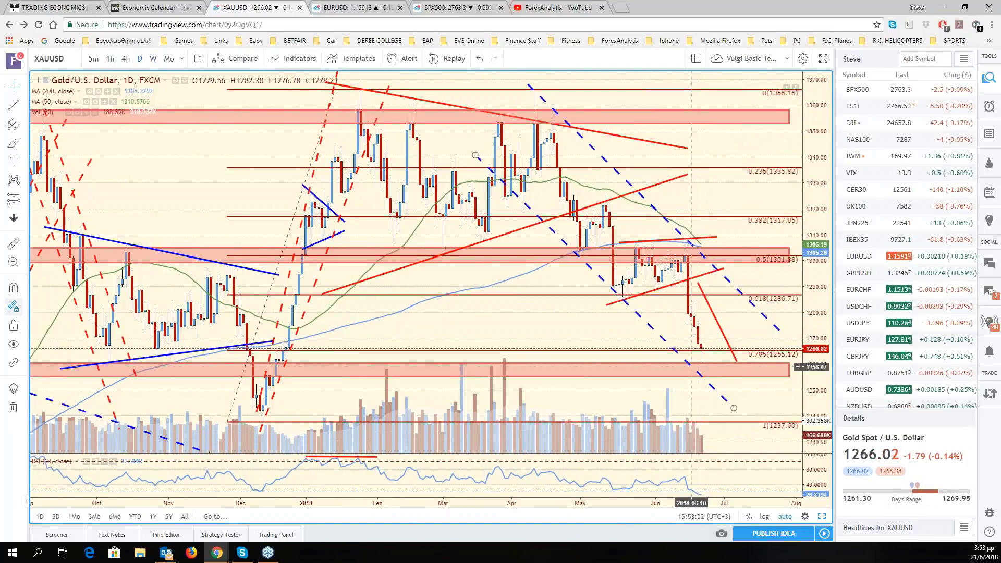
scroll(682, 369, "down", 1)
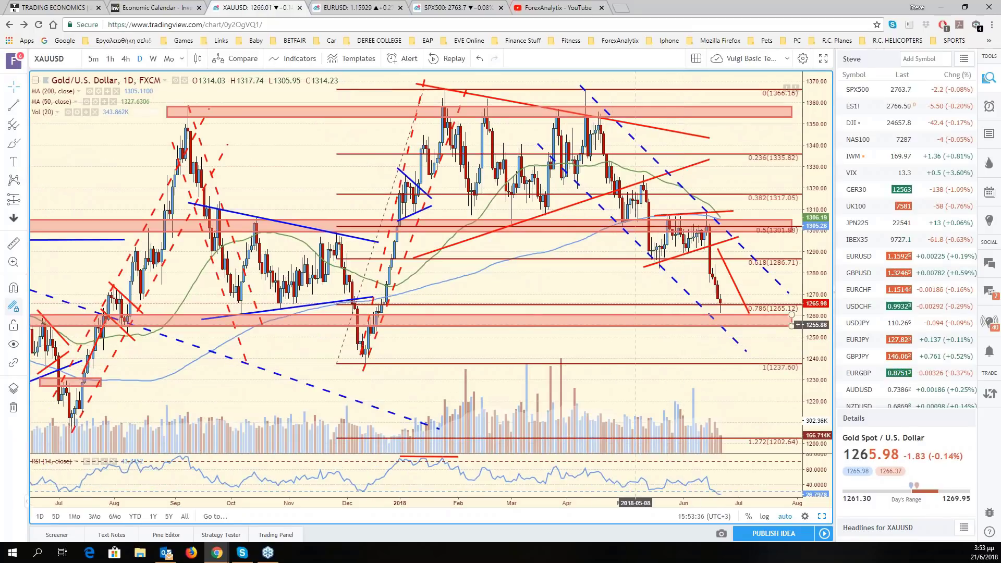
scroll(636, 324, "down", 1)
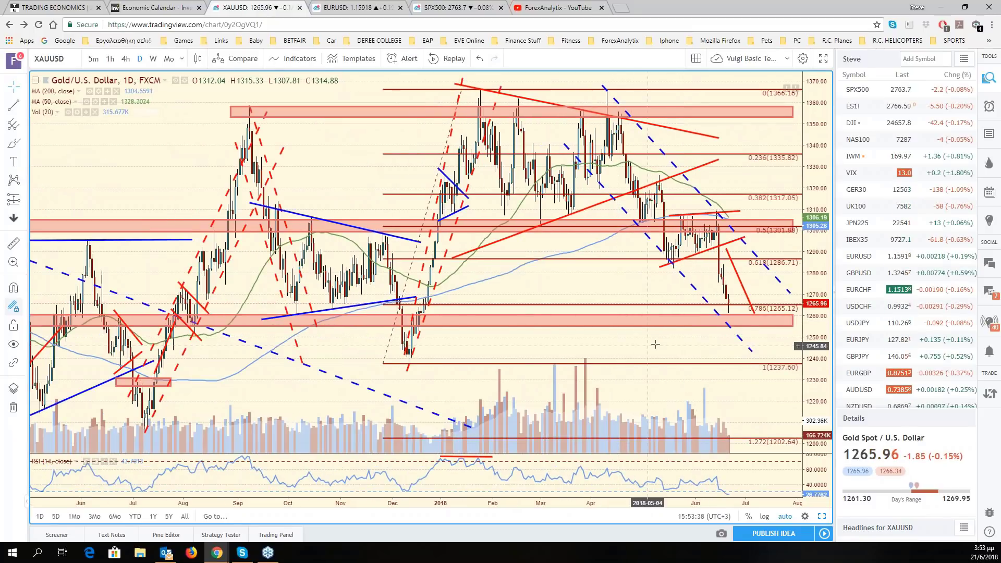
scroll(655, 344, "up", 1)
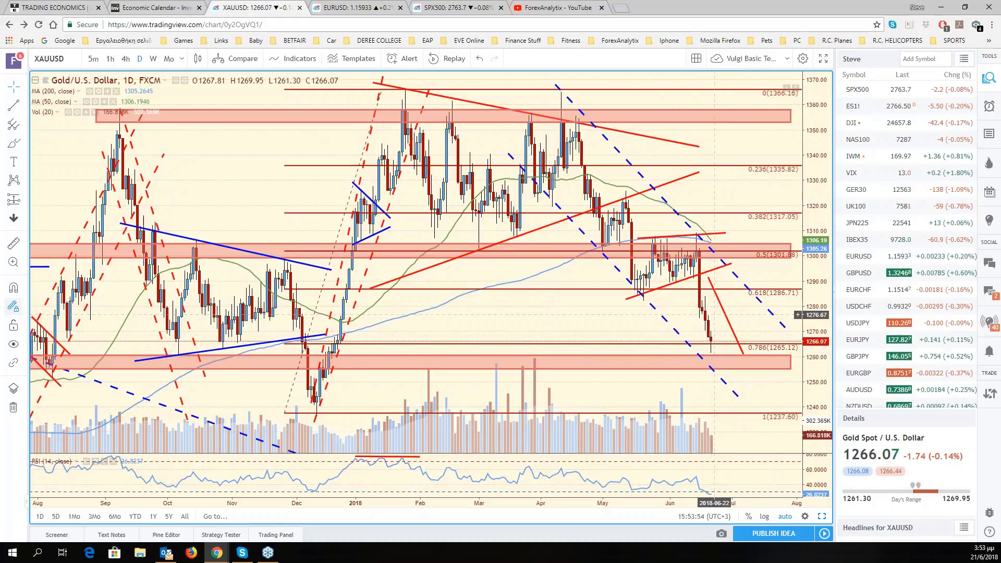
left_click(49, 59)
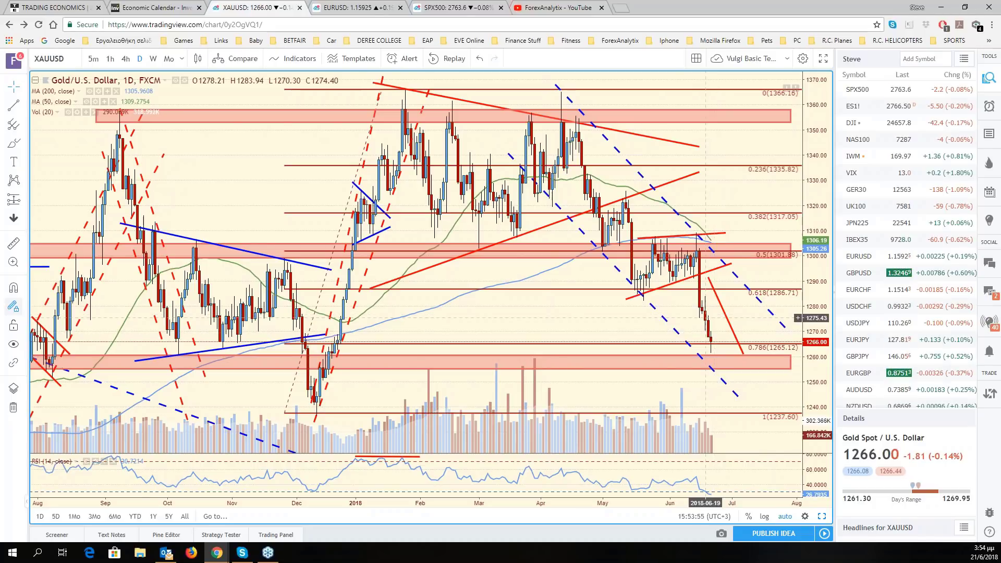
Load the XAGUSD silver chart and zoom out on it.
type("XAG")
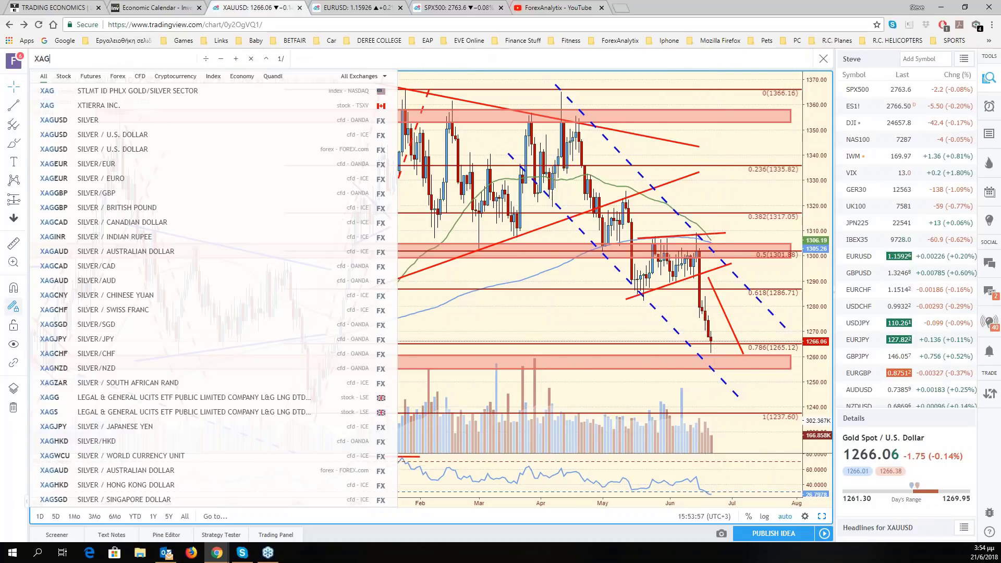
type("USD")
key("Return")
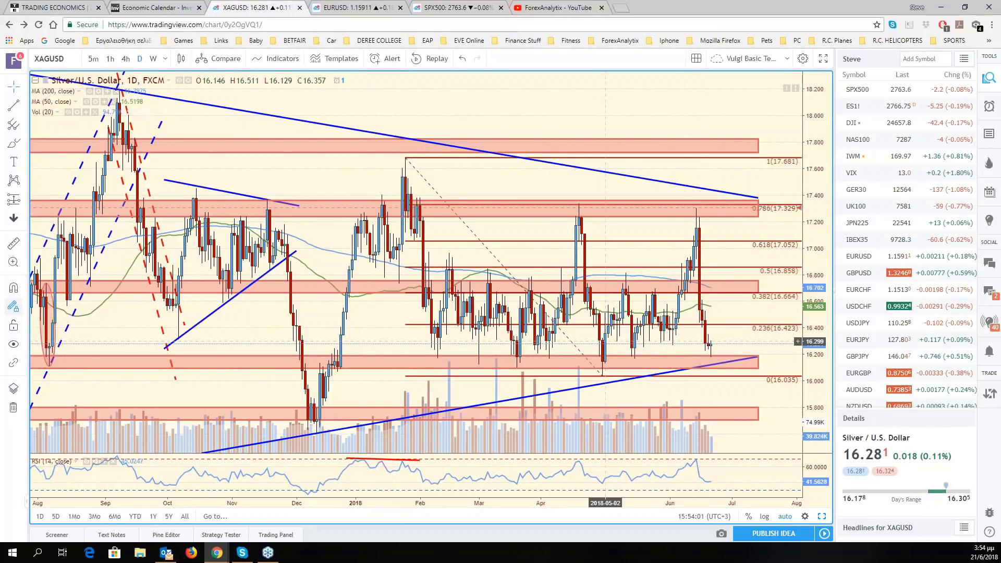
scroll(705, 295, "down", 2)
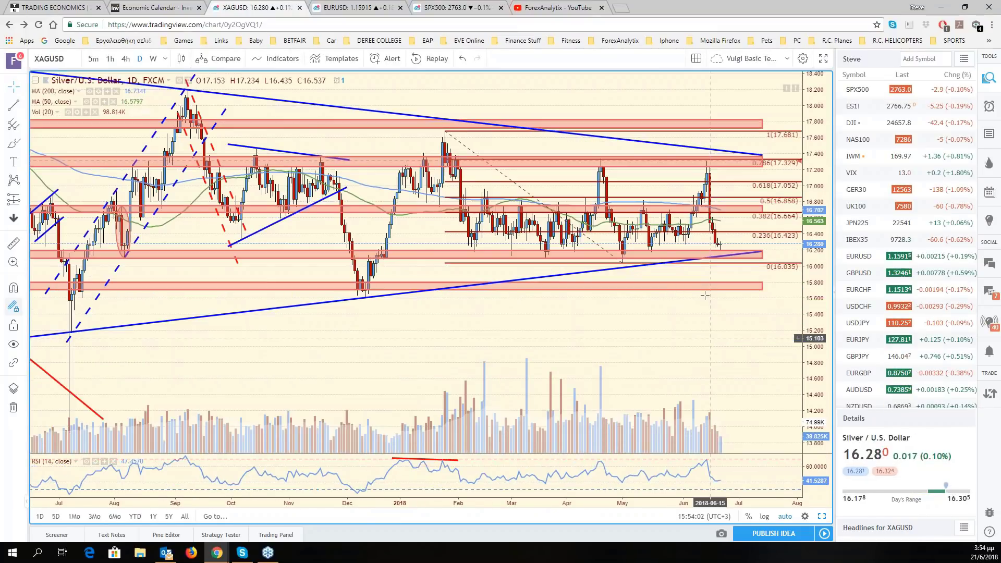
scroll(900, 383, "down", 3)
scroll(899, 382, "down", 5)
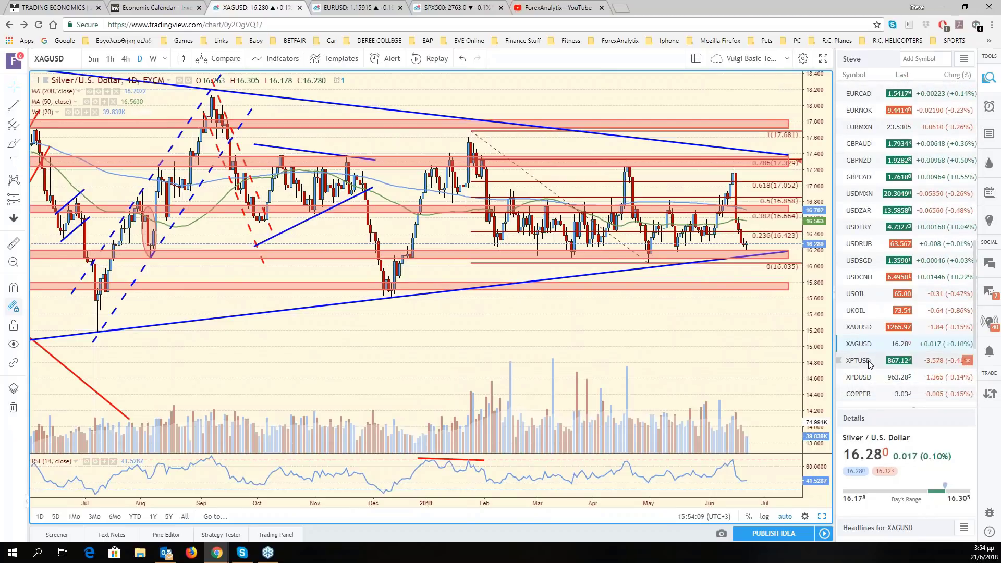
Review the XPTUSD platinum, UKOIL Brent and USOIL WTI charts, then open a new browser tab.
left_click(870, 364)
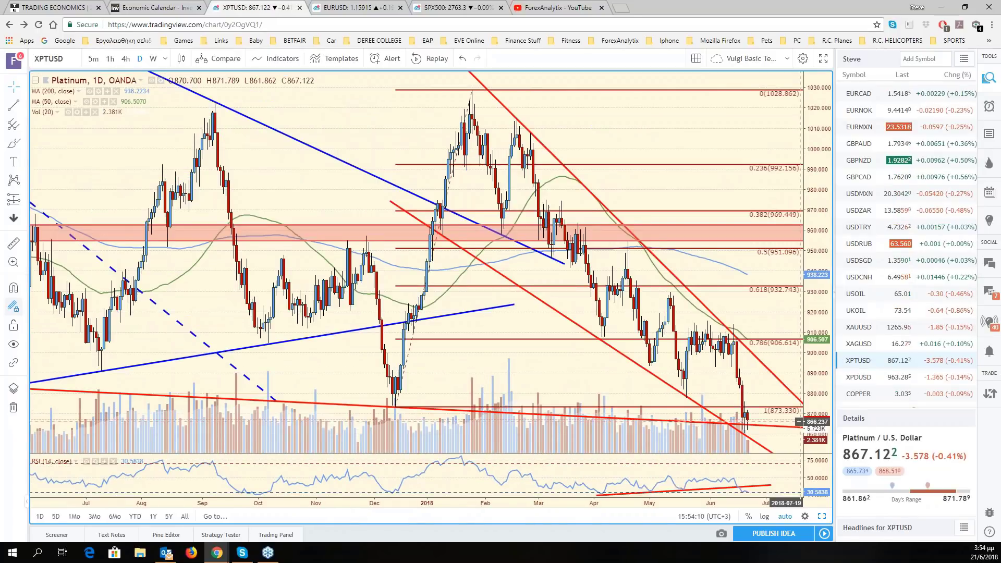
scroll(687, 360, "down", 3)
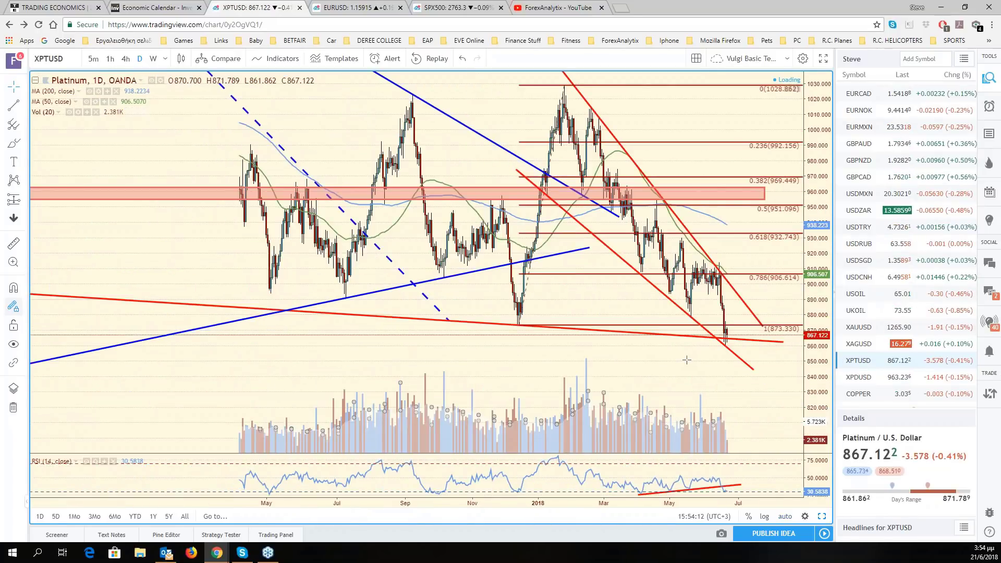
scroll(661, 287, "up", 3)
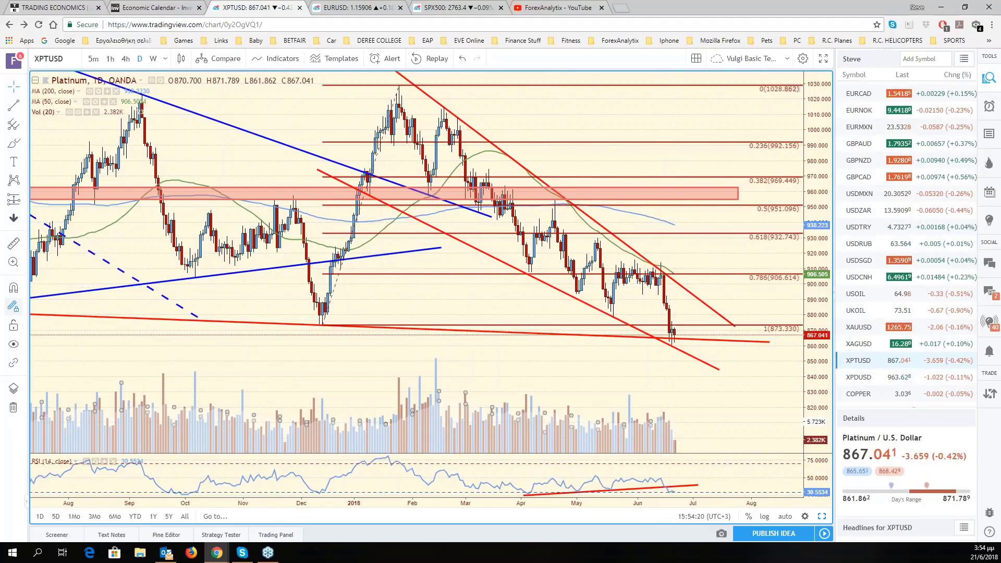
left_click(886, 312)
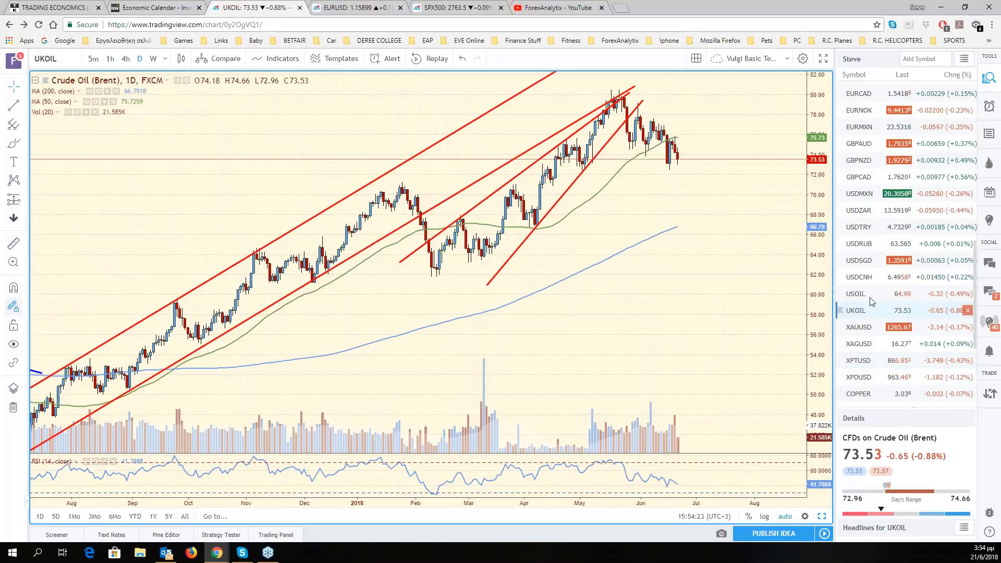
left_click(870, 295)
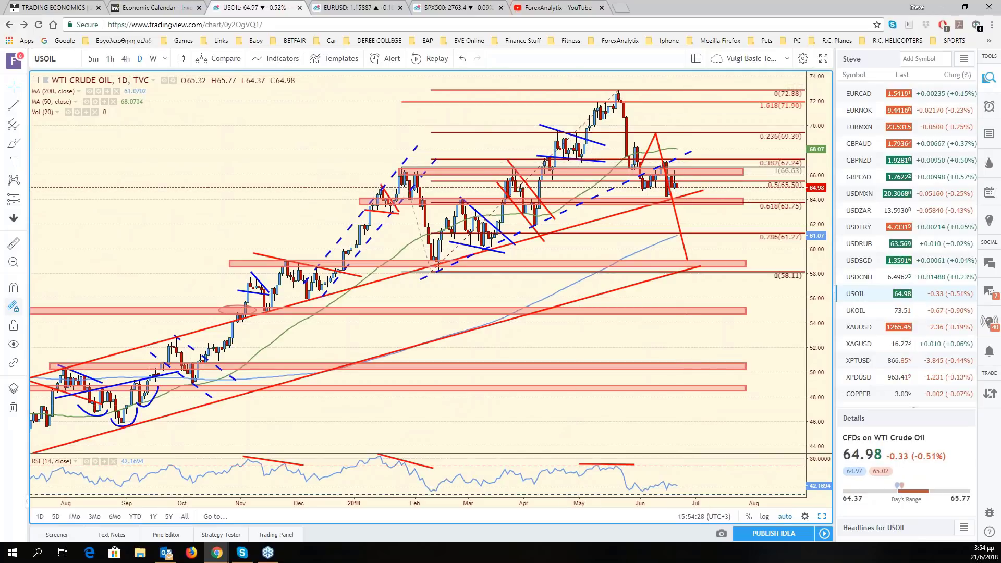
left_click(625, 10)
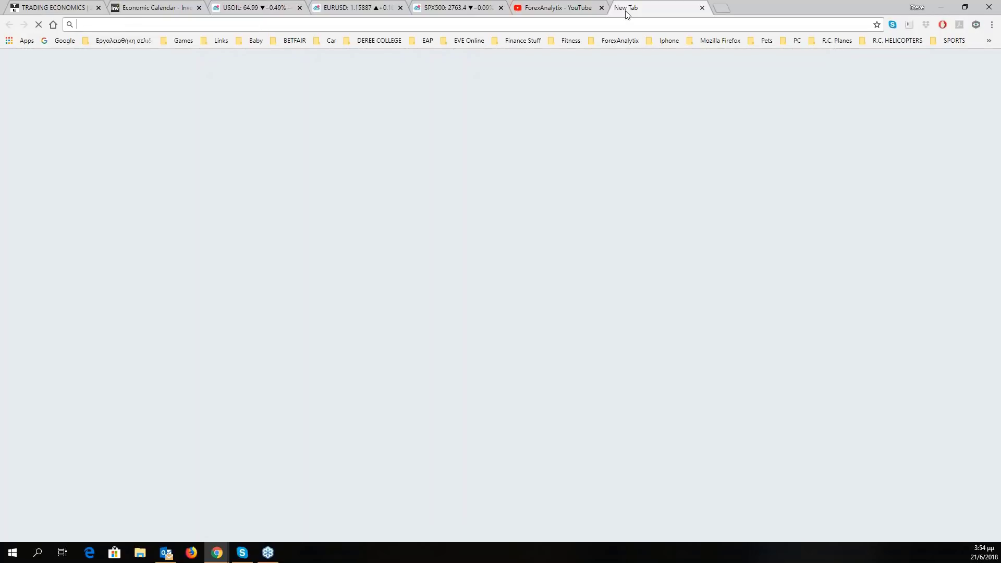
Visit forexanalytix.com/blog, read the crude oil correction post, and close that tab.
type("forexanalytix.com/b")
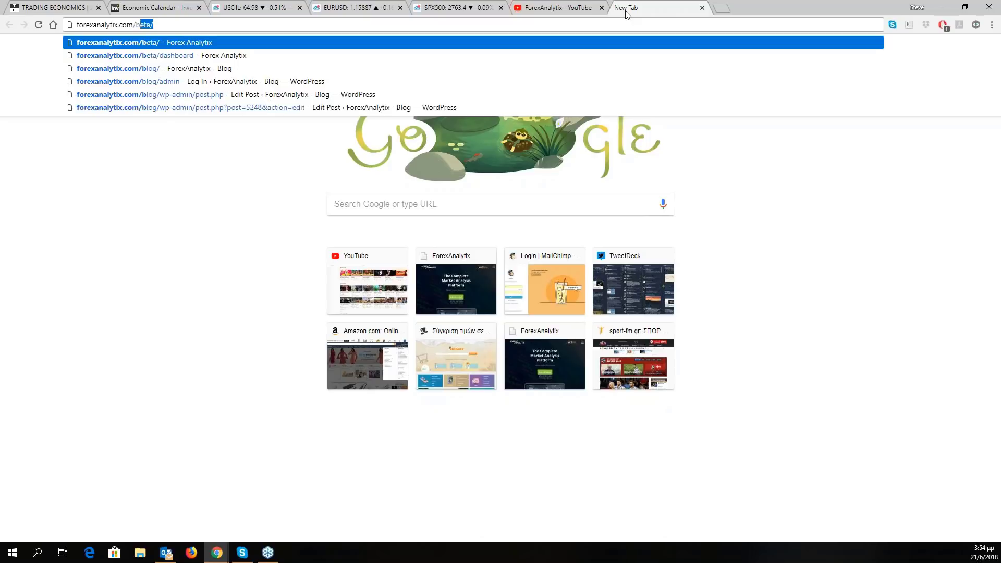
type("log")
key("Return")
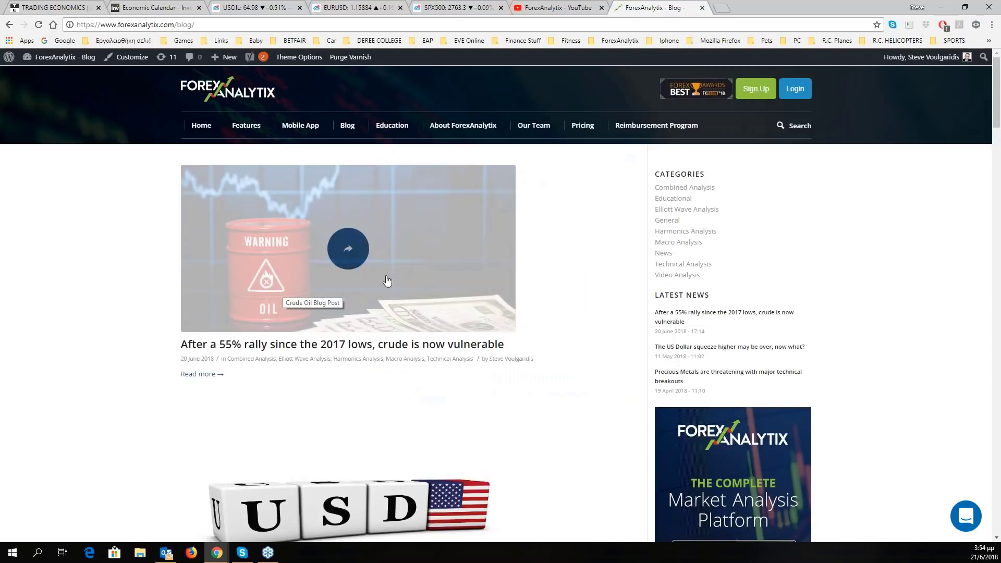
left_click(397, 308)
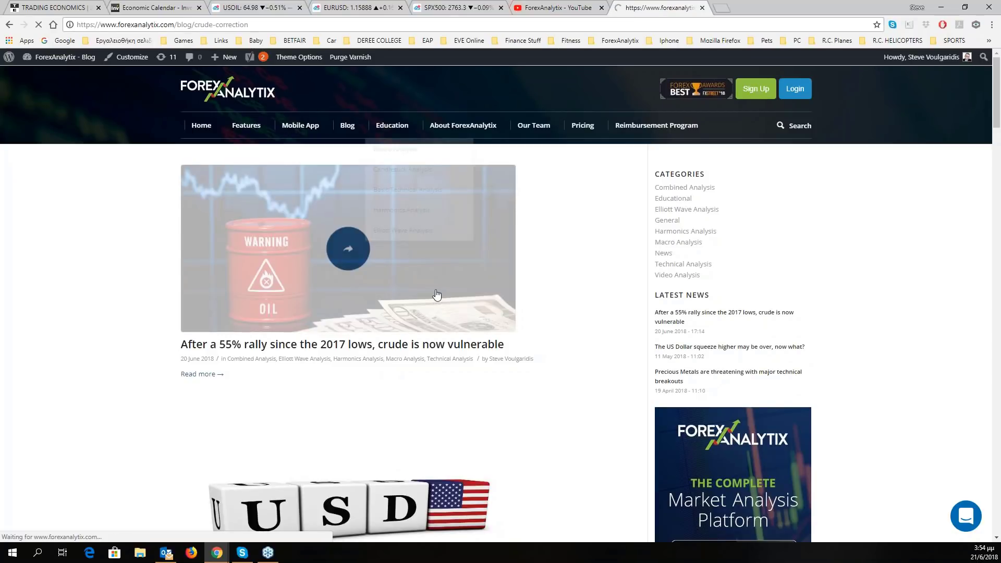
scroll(501, 313, "down", 5)
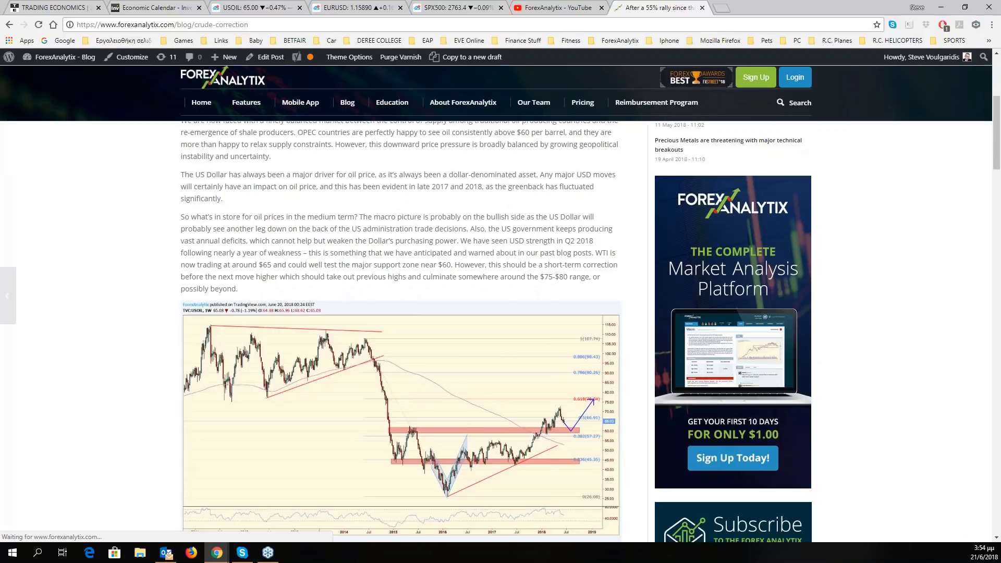
scroll(401, 331, "down", 20)
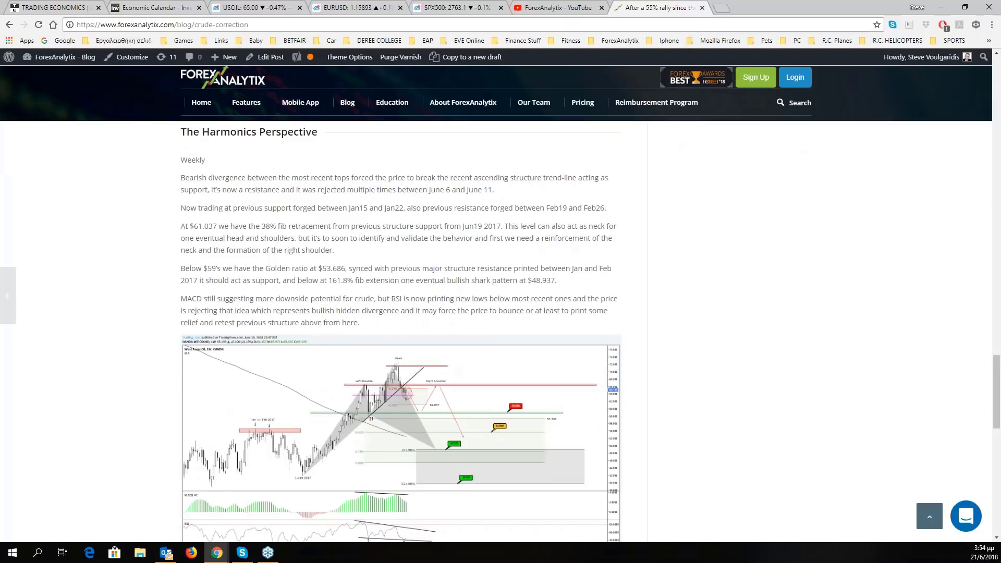
scroll(400, 332, "down", 12)
scroll(400, 332, "up", 15)
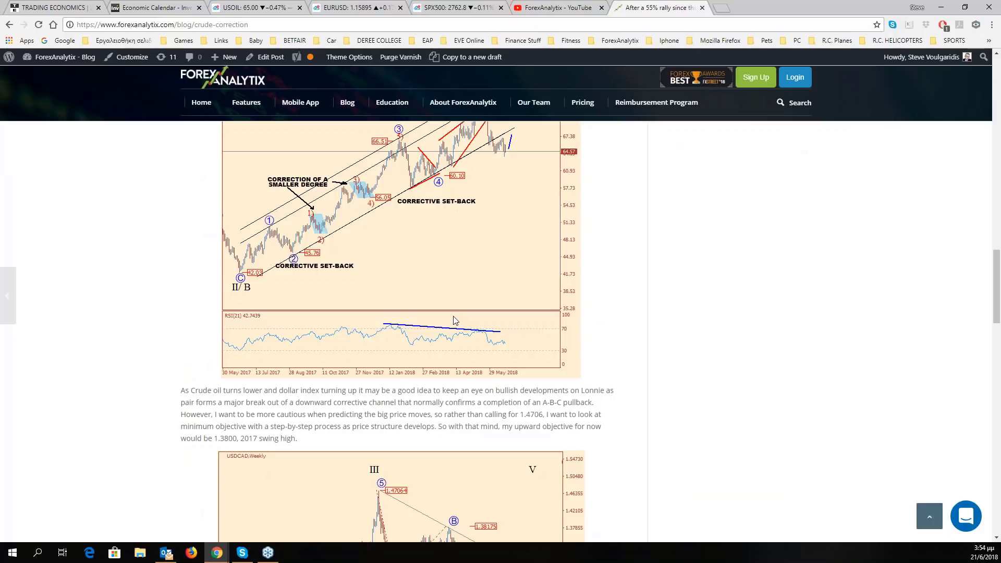
left_click(702, 8)
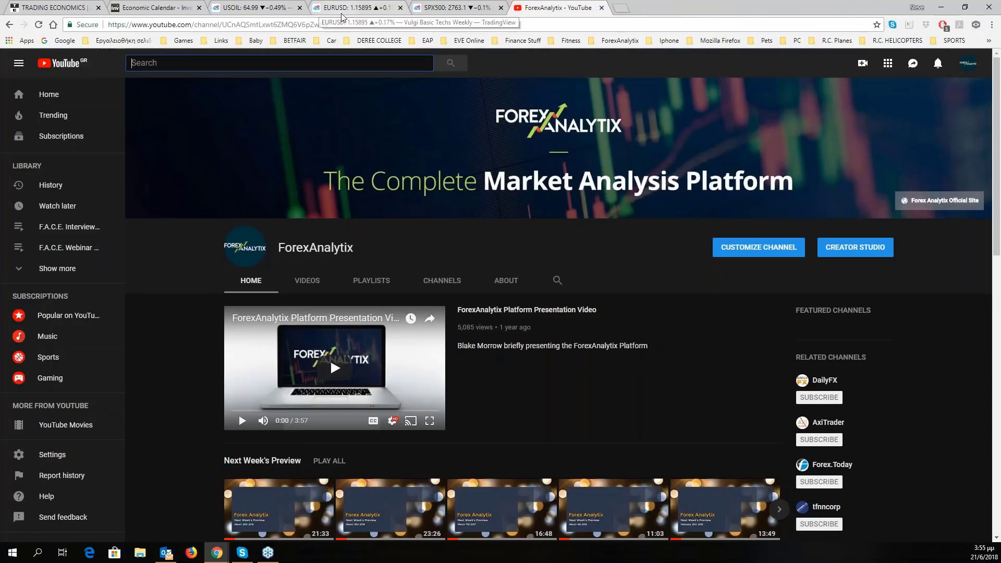
Go through the EURUSD and USOIL tabs, then maximize the DAX pane and shift it left for future space.
left_click(341, 15)
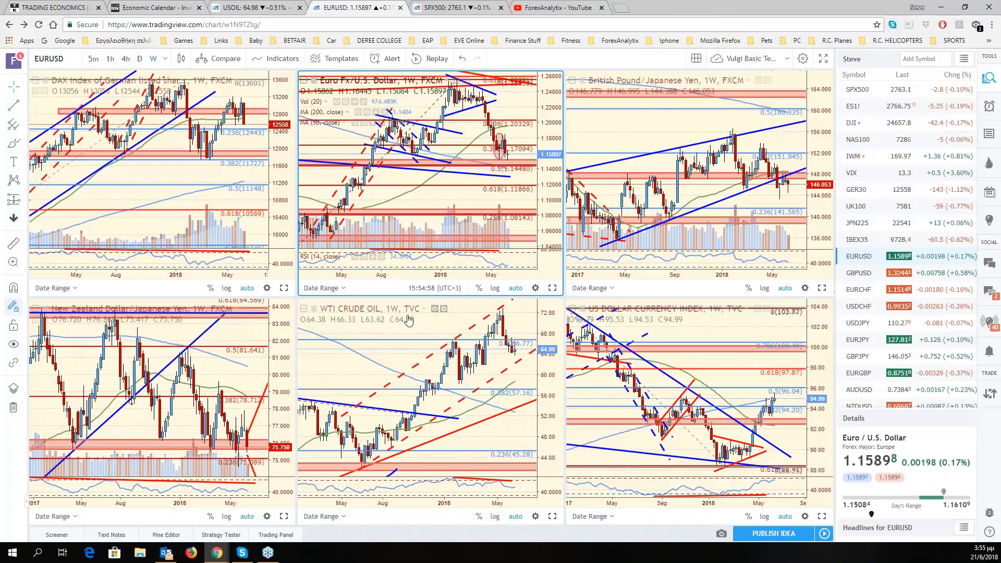
left_click(229, 8)
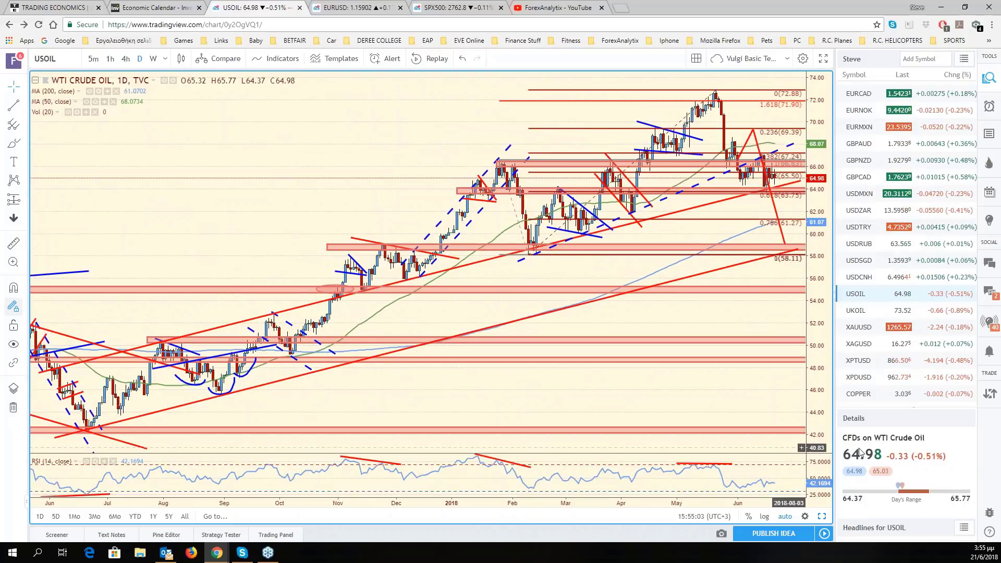
left_click(822, 517)
left_click(241, 224)
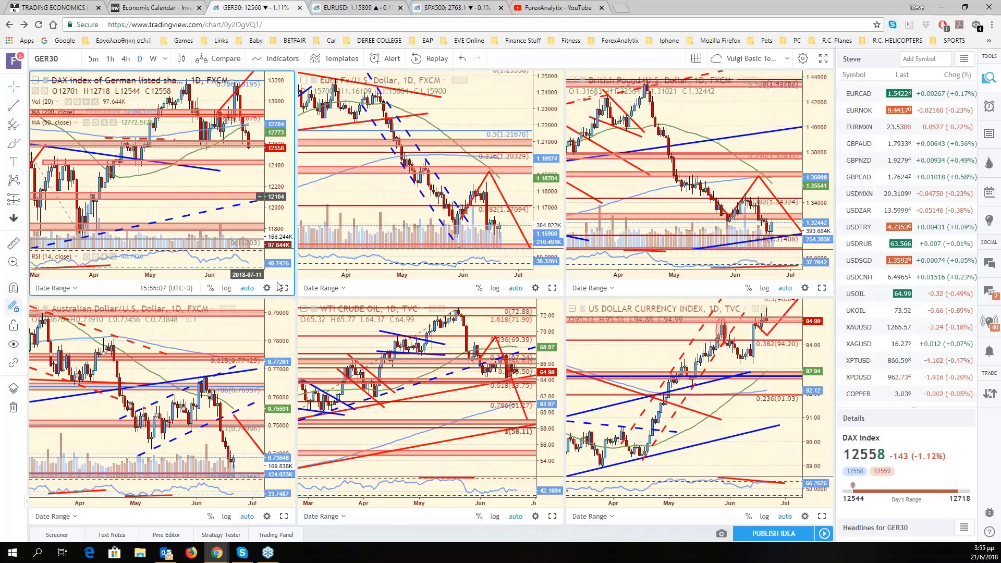
left_click(285, 288)
left_click_drag(782, 308, 708, 308)
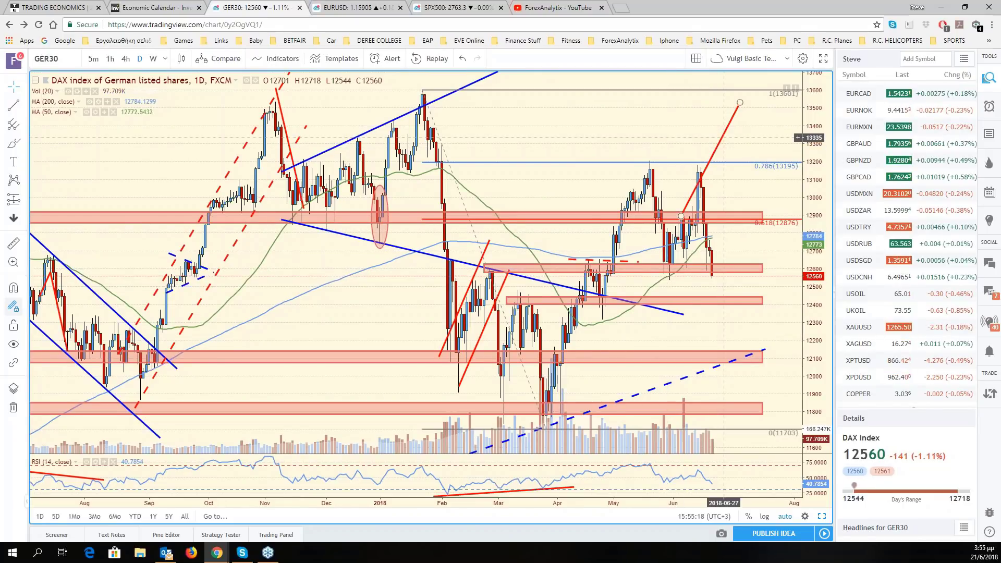
Select the DAX red trendline, then scroll the watchlist up and load UK100.
left_click(723, 138)
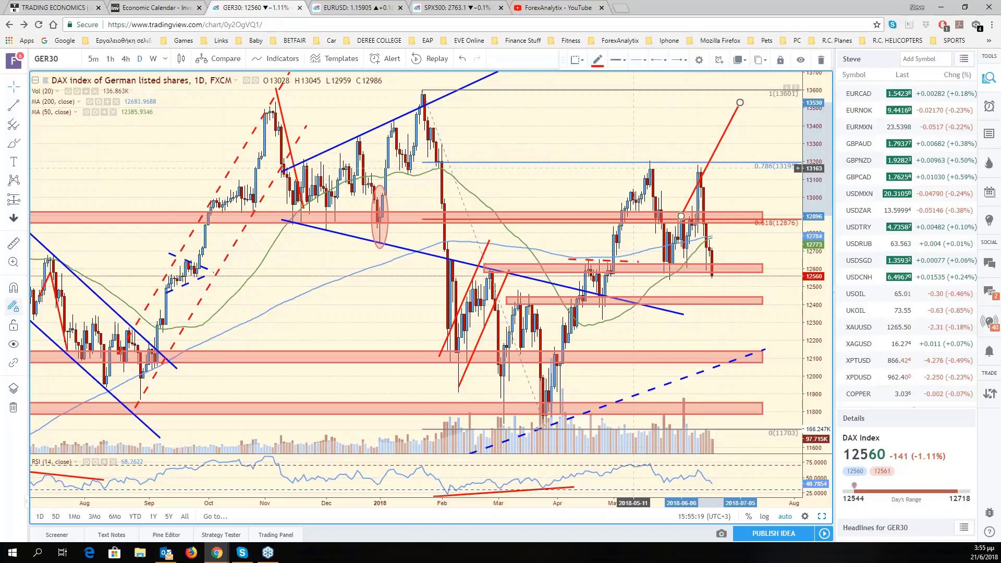
scroll(887, 245, "up", 5)
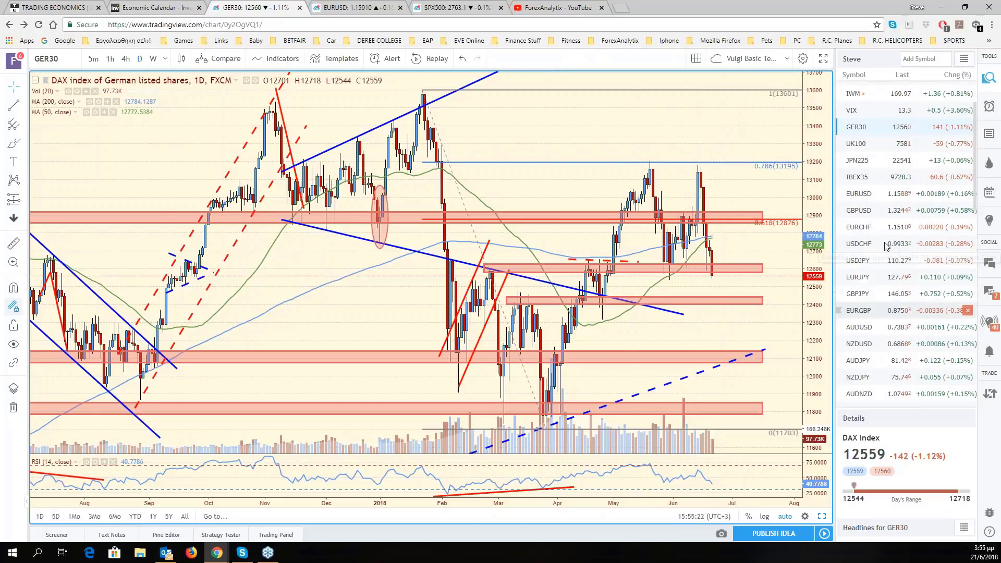
scroll(881, 219, "up", 1)
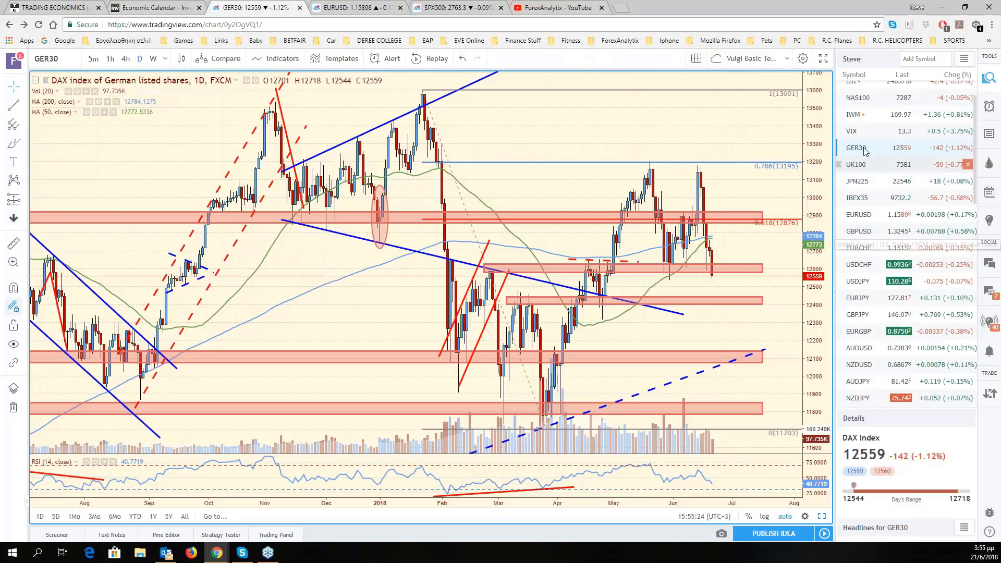
scroll(886, 131, "up", 2)
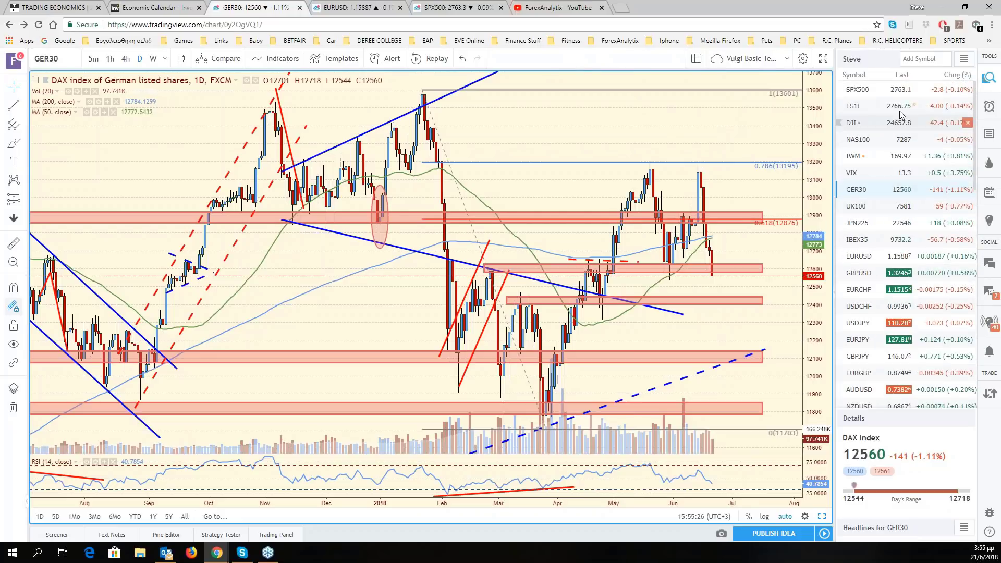
left_click(886, 210)
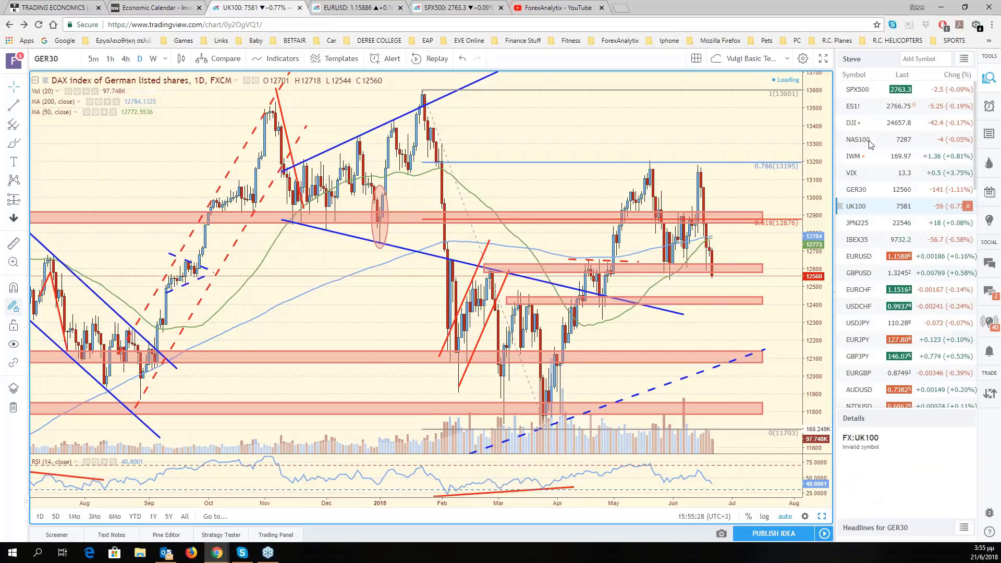
Draw red upper and lower wedge trendlines across the June highs and lows.
left_click(9, 128)
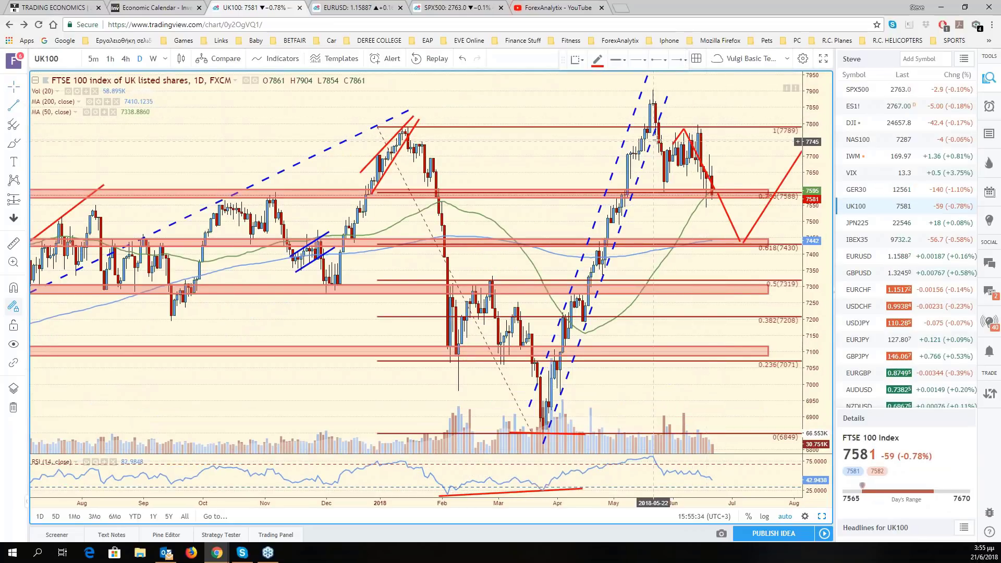
left_click(653, 142)
left_click(715, 119)
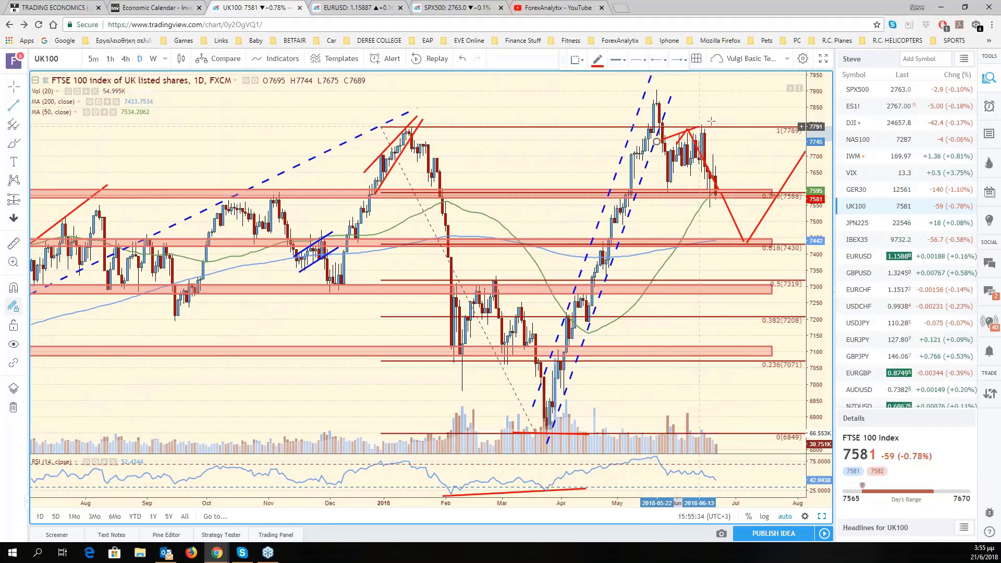
left_click(659, 197)
left_click(733, 139)
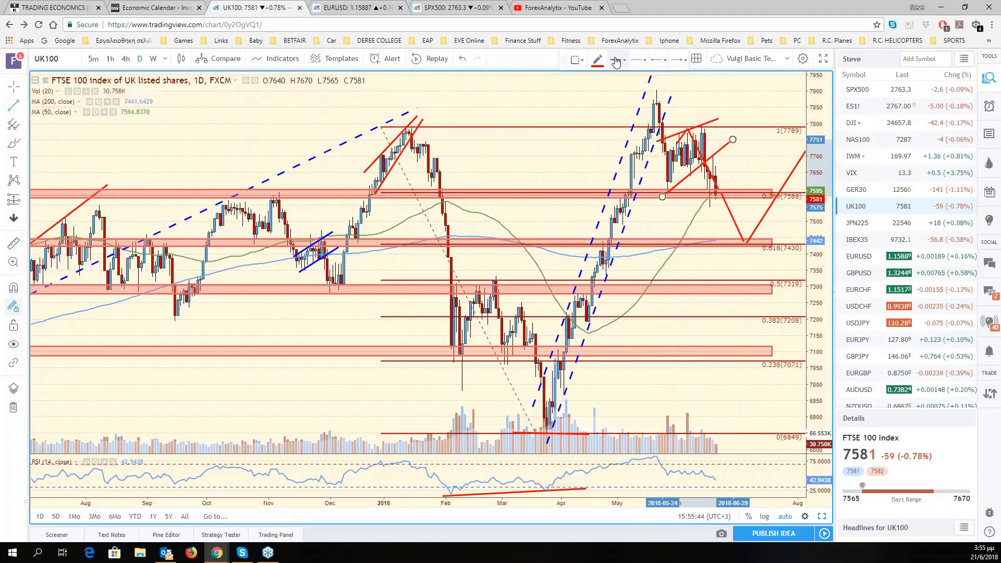
Move the red projection's low point slightly later in time.
left_click(697, 149)
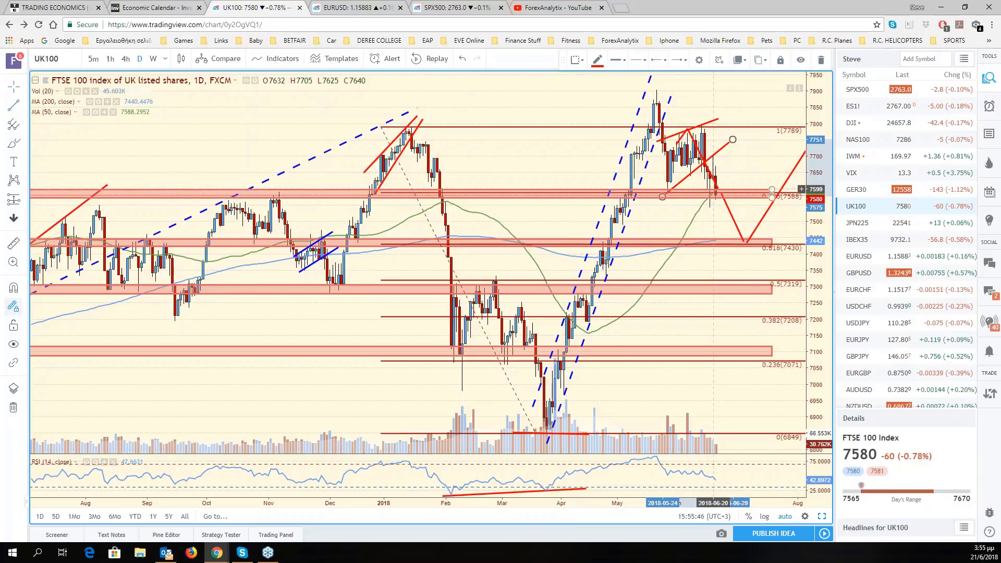
left_click(698, 186)
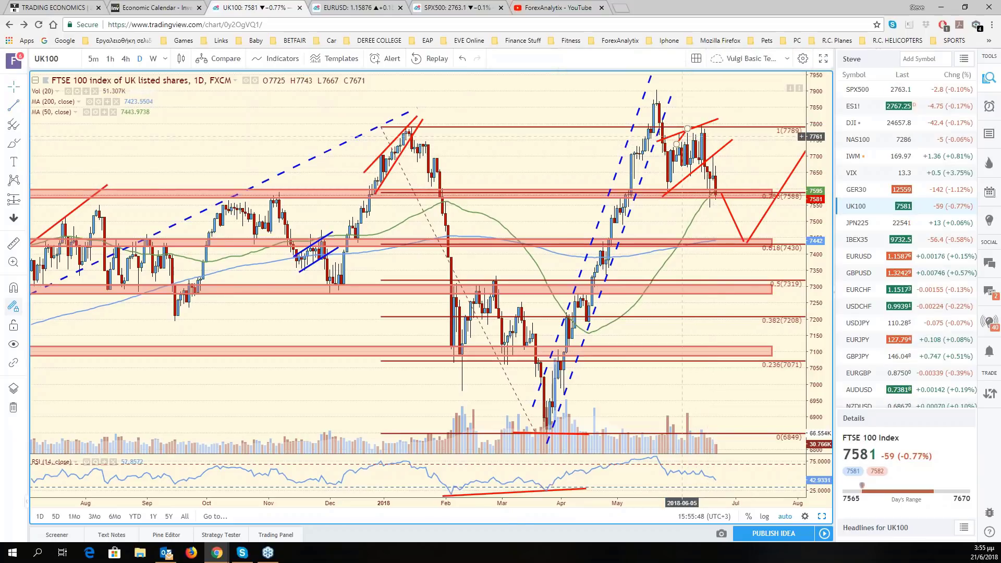
left_click(730, 199)
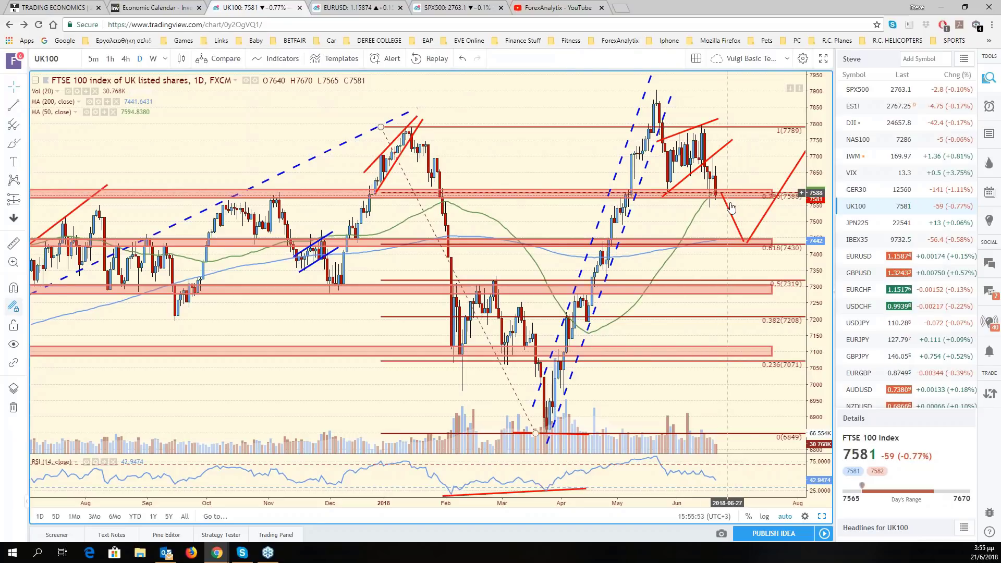
left_click(739, 234)
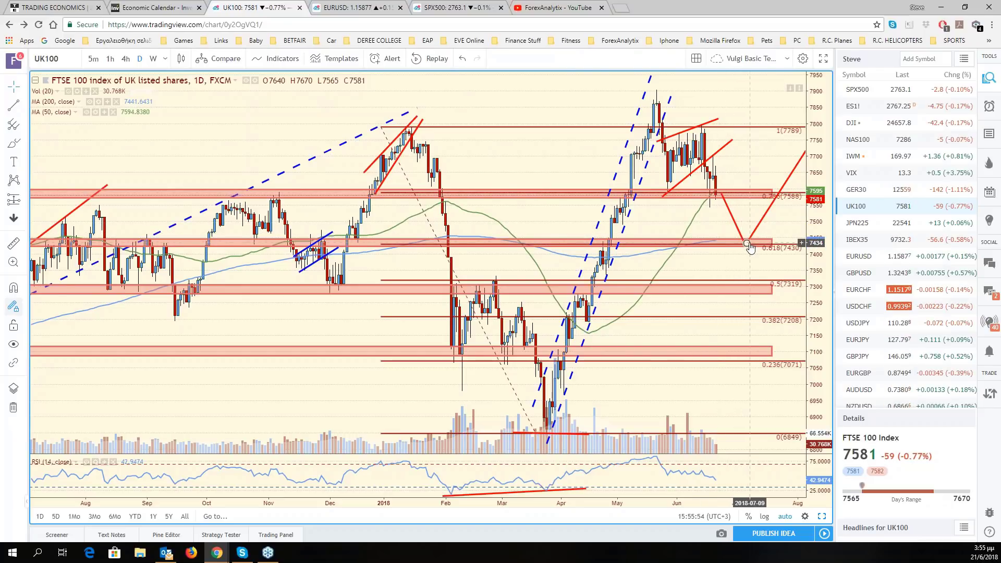
left_click_drag(744, 241, 743, 241)
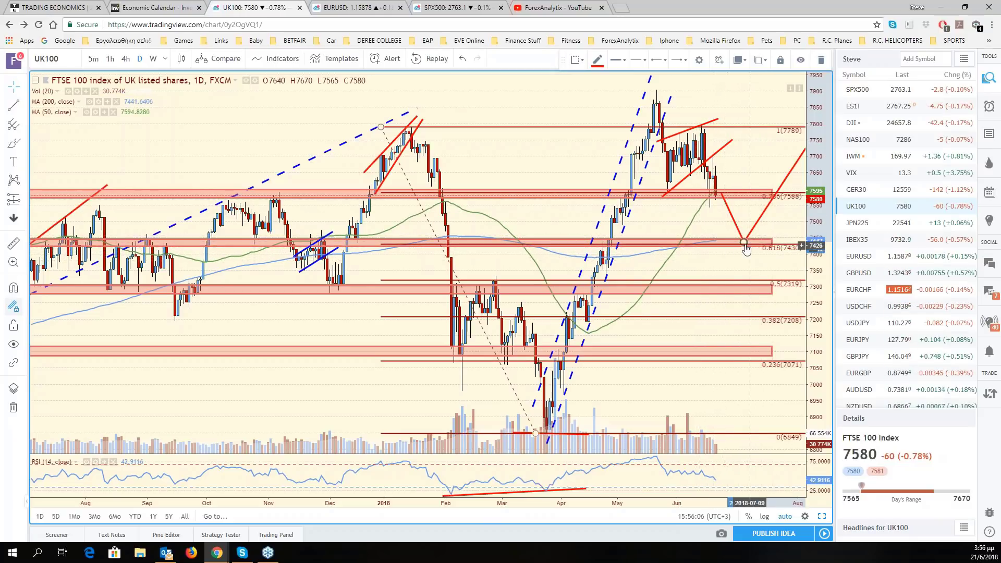
scroll(403, 269, "down", 3)
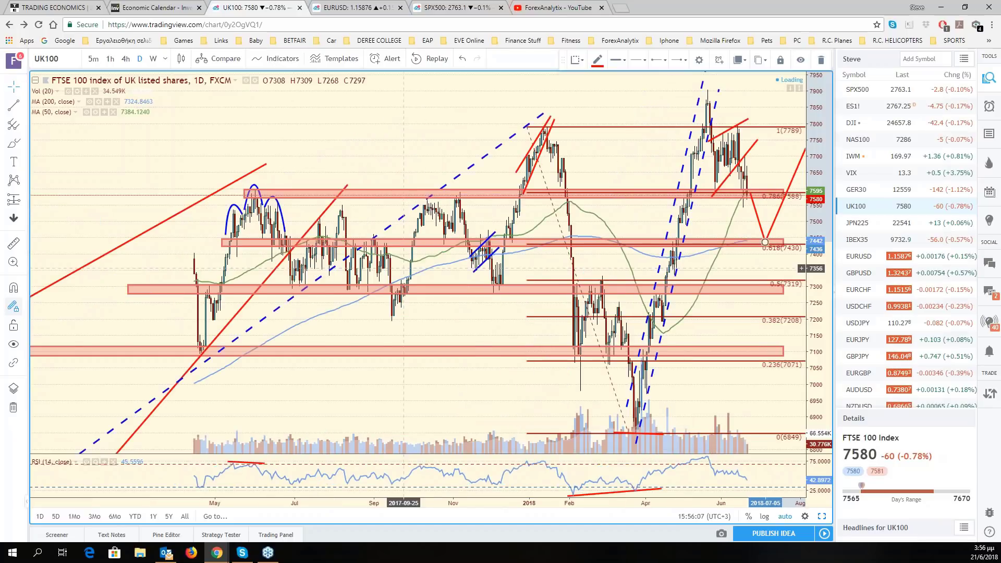
Select and then deselect the dashed diagonal trendline on the FTSE 100 chart.
scroll(403, 268, "up", 3)
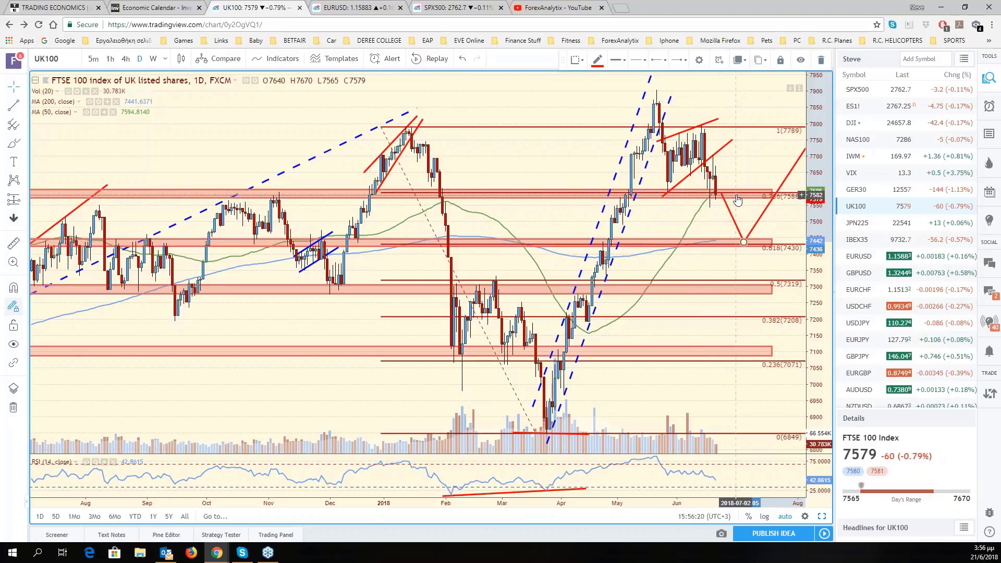
left_click(430, 206)
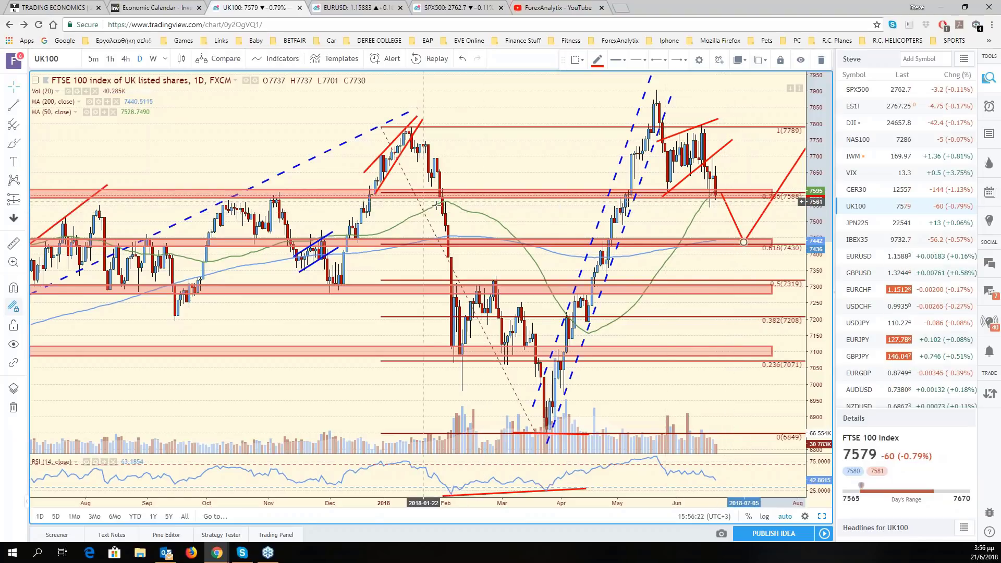
left_click(719, 202)
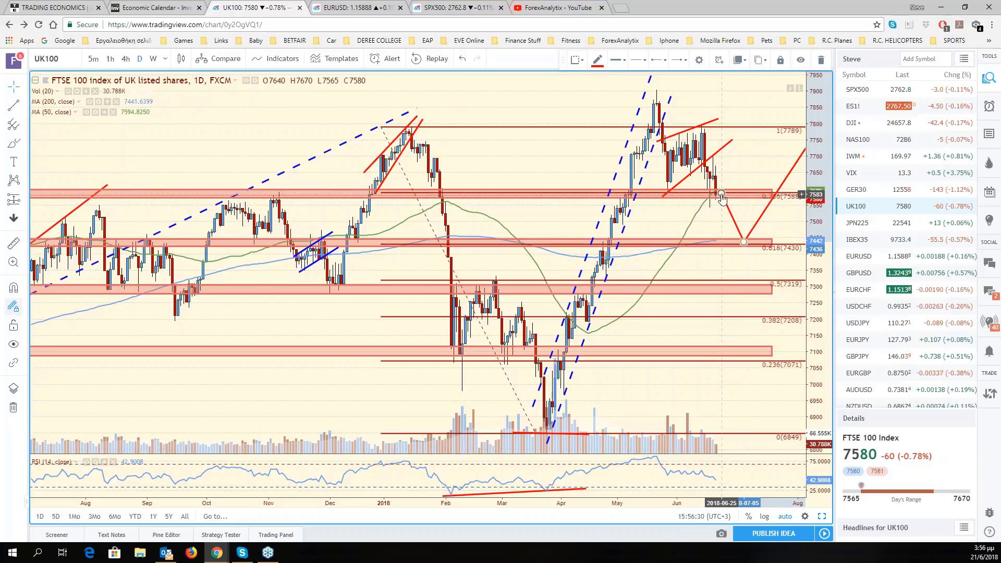
left_click(747, 272)
Pan the FTSE chart back to earlier July bars, then load JPN225 and pan to its latest dates.
left_click_drag(747, 273, 776, 274)
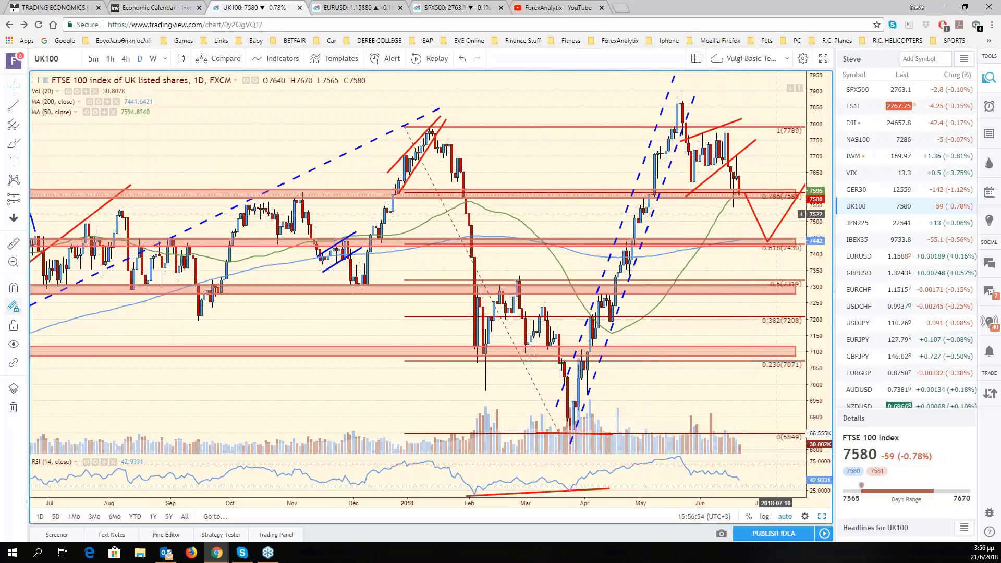
left_click_drag(776, 214, 789, 213)
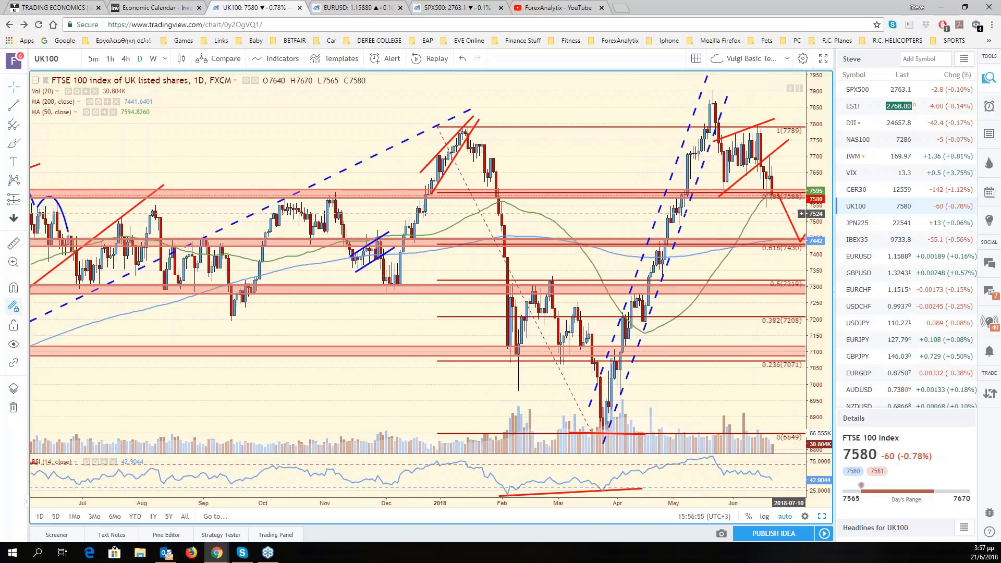
left_click(881, 228)
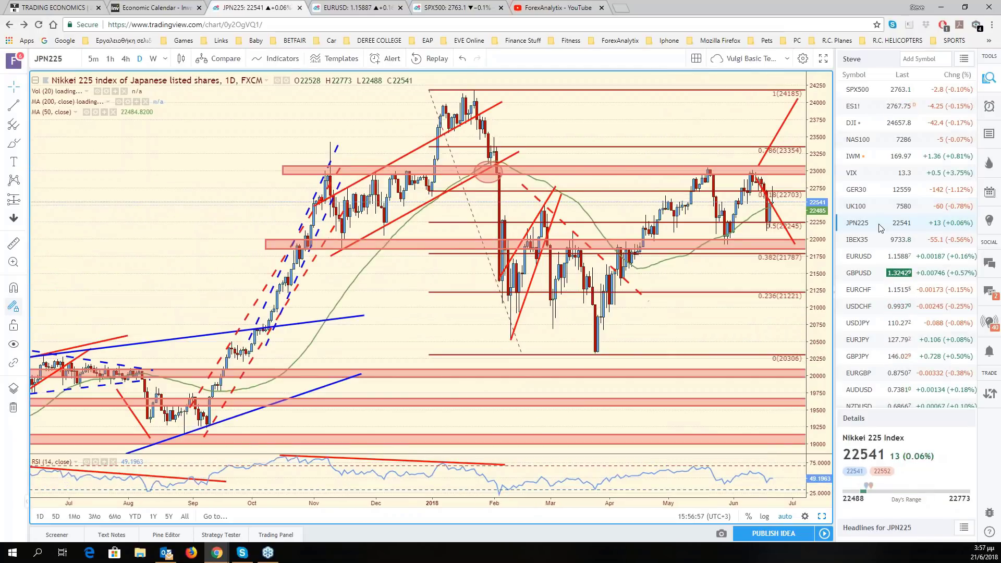
left_click_drag(751, 307, 694, 306)
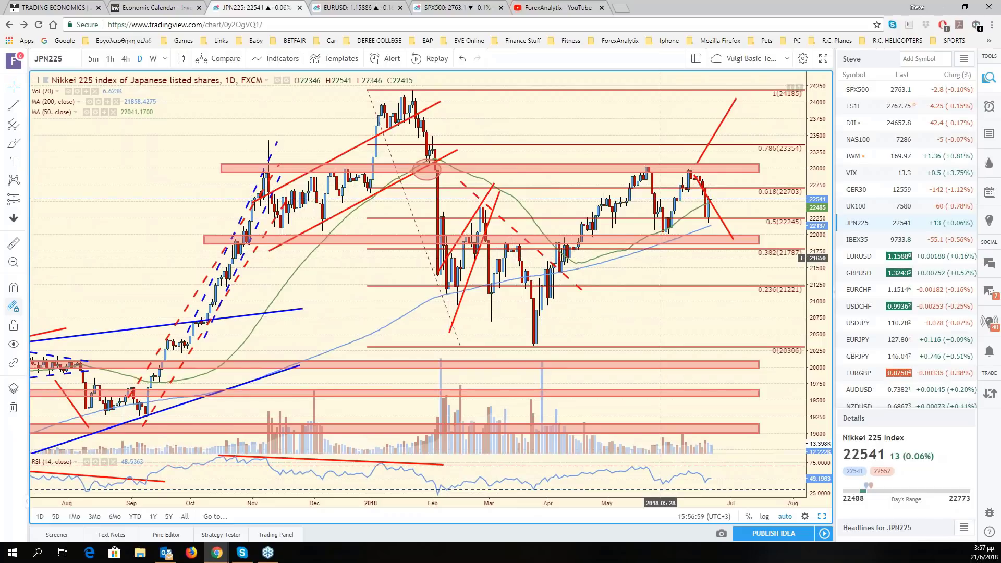
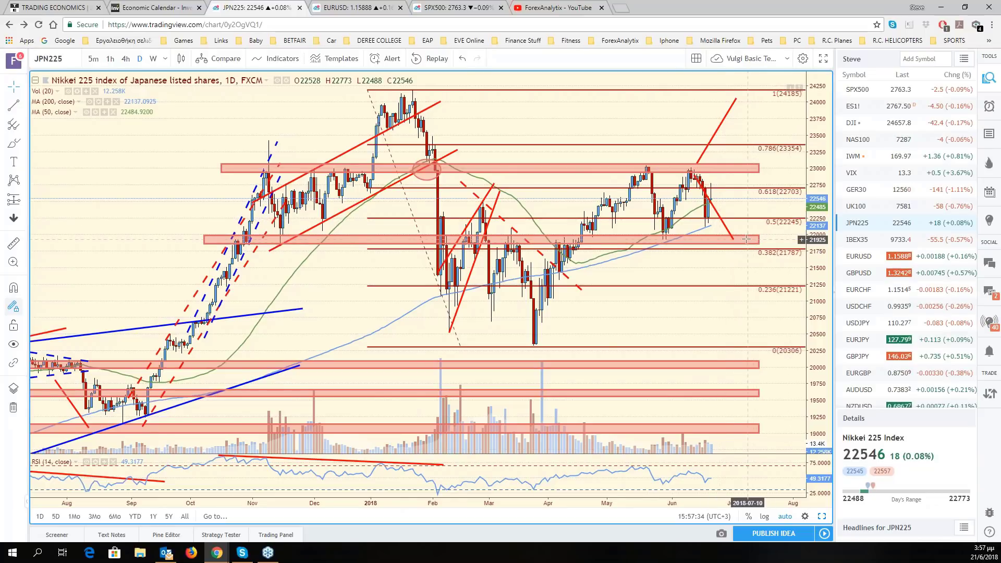
Draw a red descending trend line from the latest Nikkei candle to the 0.236 level near 21221.
left_click(14, 106)
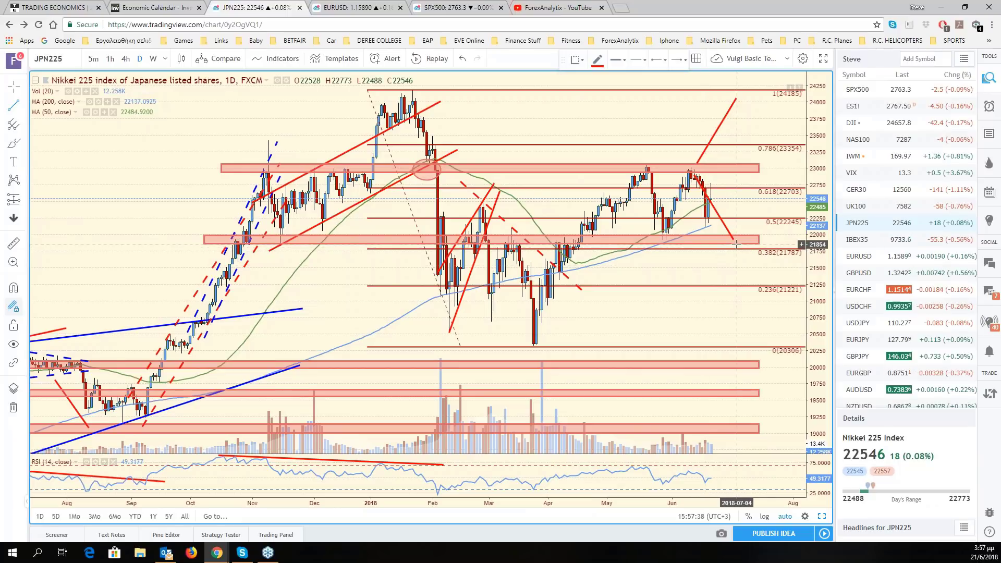
left_click(736, 244)
left_click(780, 314)
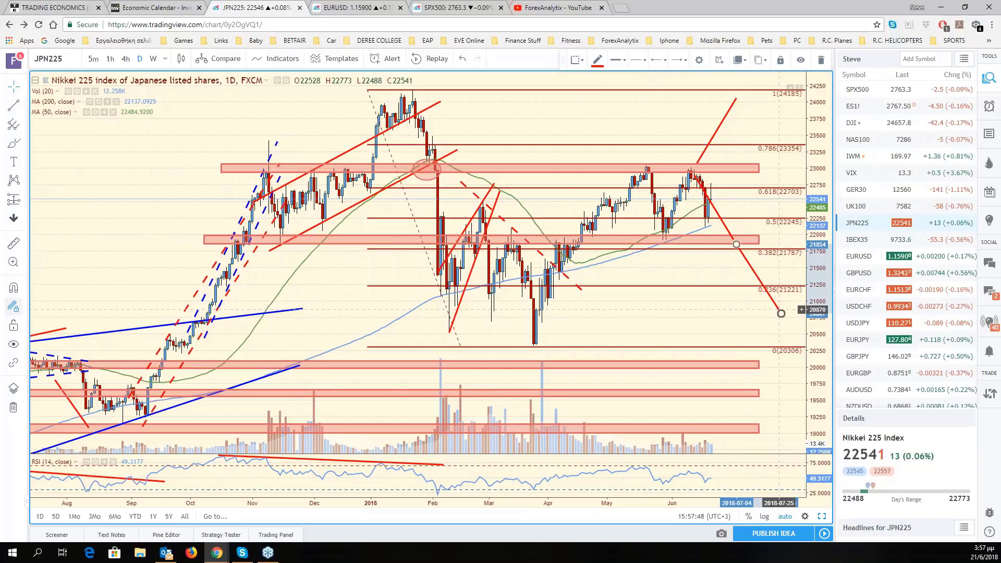
left_click_drag(781, 314, 770, 297)
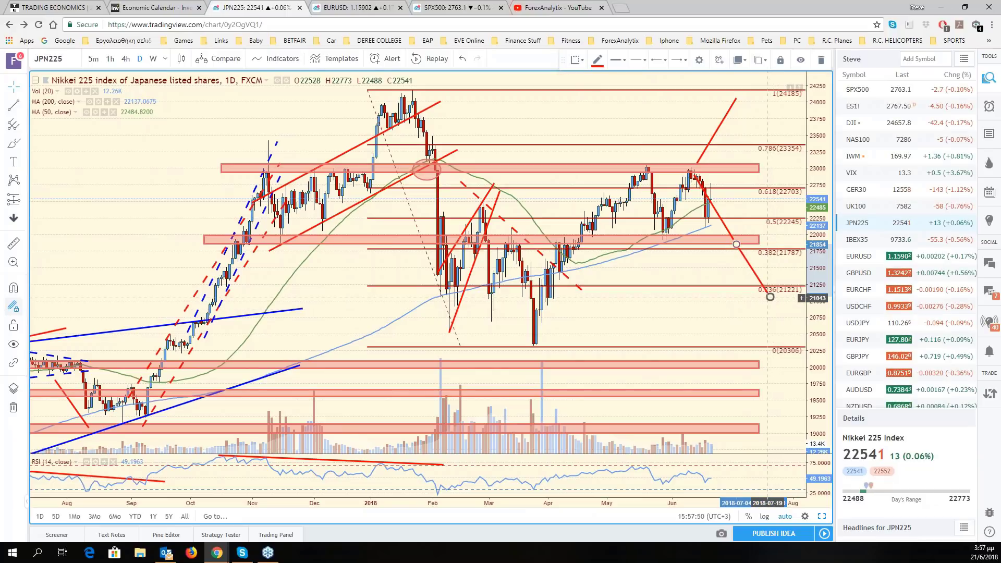
left_click(711, 319)
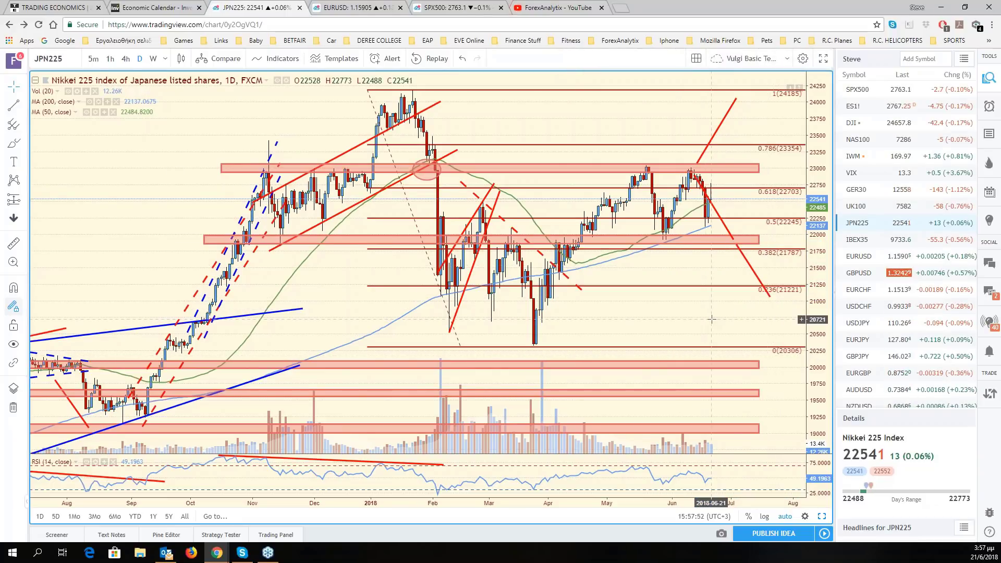
left_click_drag(712, 319, 776, 319)
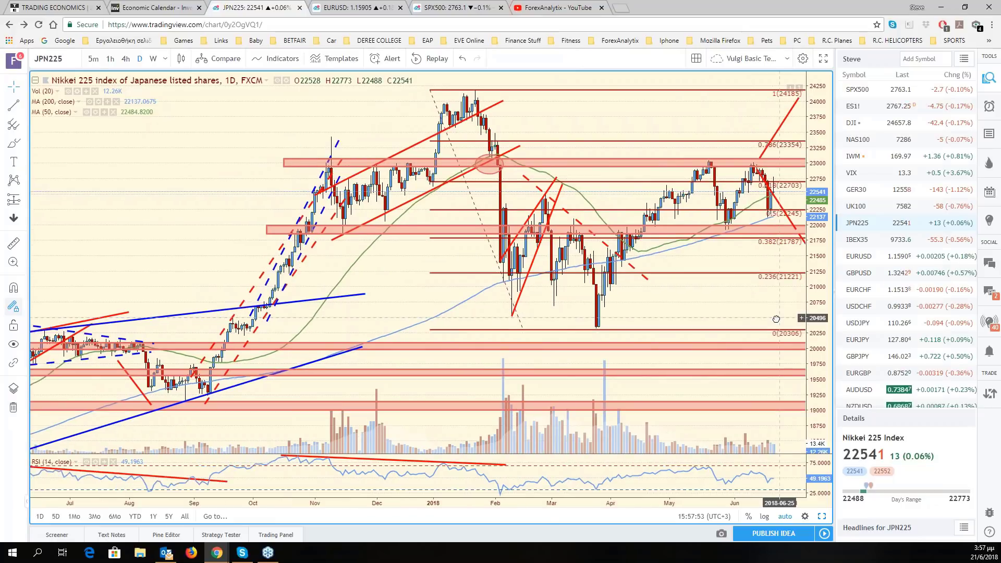
Back on the six-chart grid, switch the bottom-right Dollar Index chart to USDJPY.
left_click(823, 517)
left_click(796, 424)
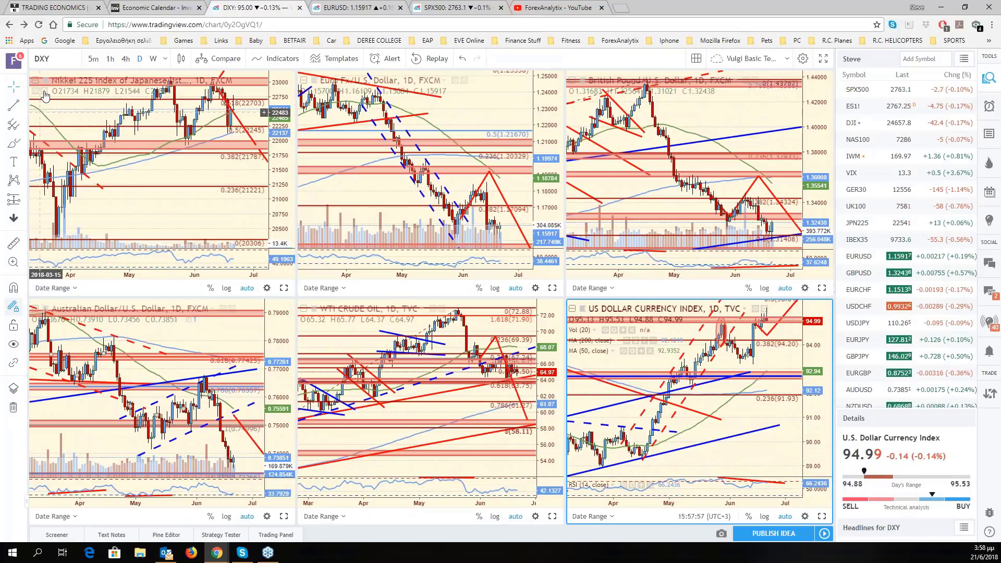
left_click(66, 55)
type("USDJP")
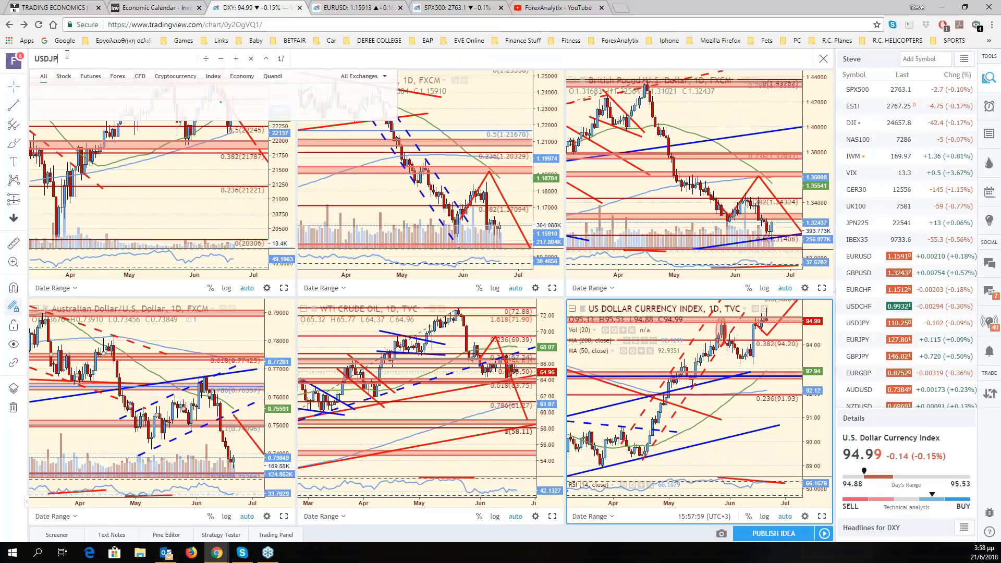
type("Y")
key("Return")
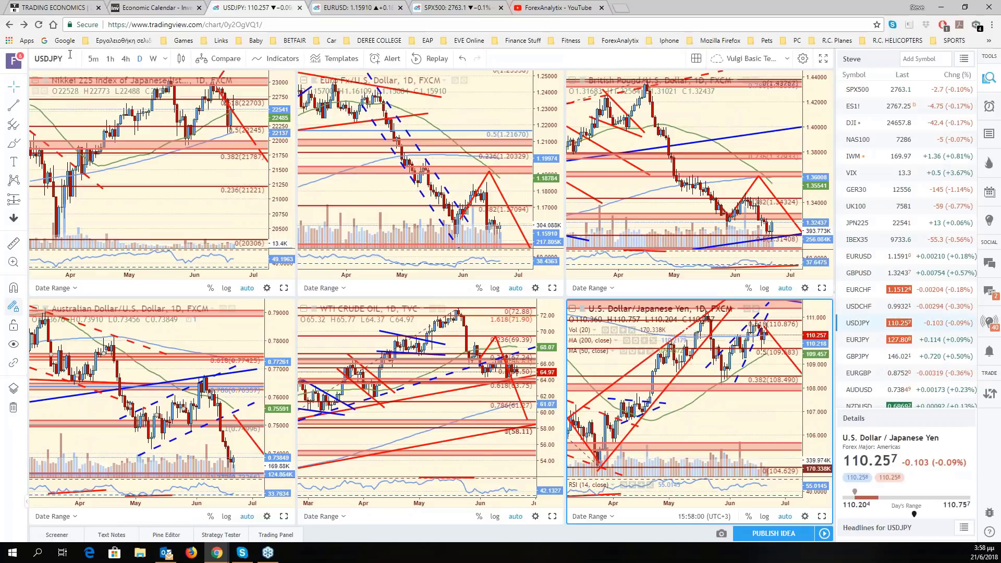
Enlarge the USDJPY chart to review its red projection line toward 108.490, then restore the grid.
left_click(822, 517)
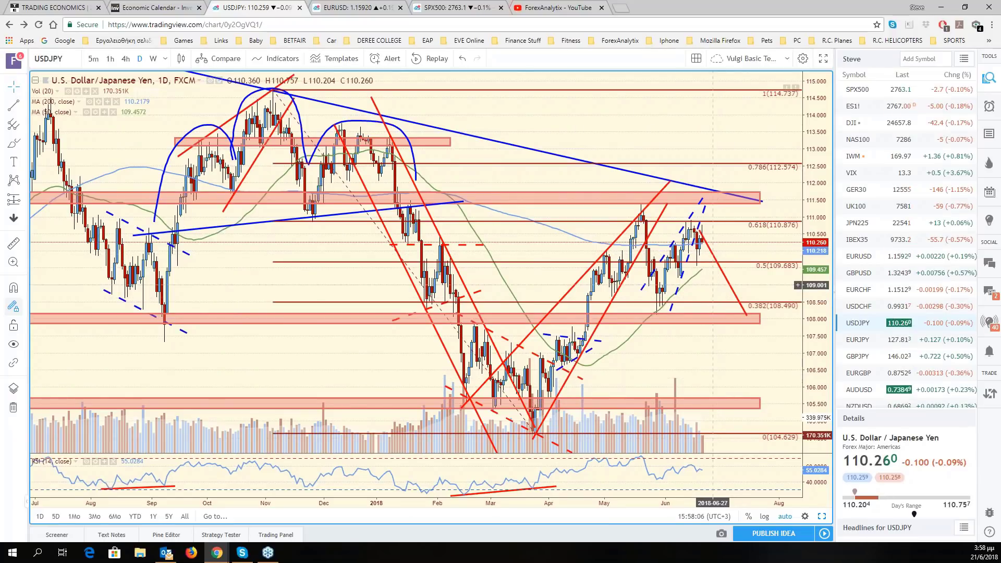
left_click(719, 265)
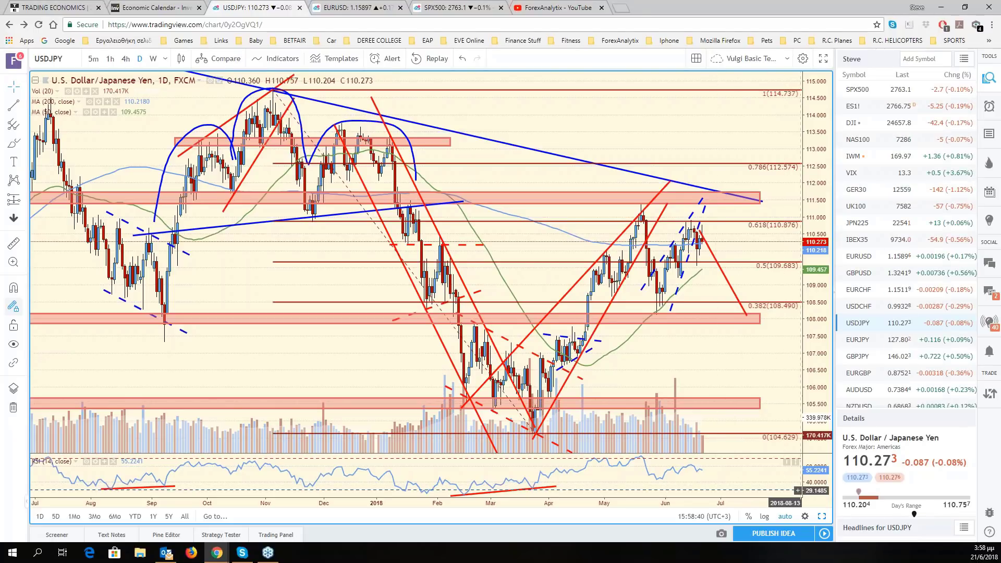
key("alt+Return")
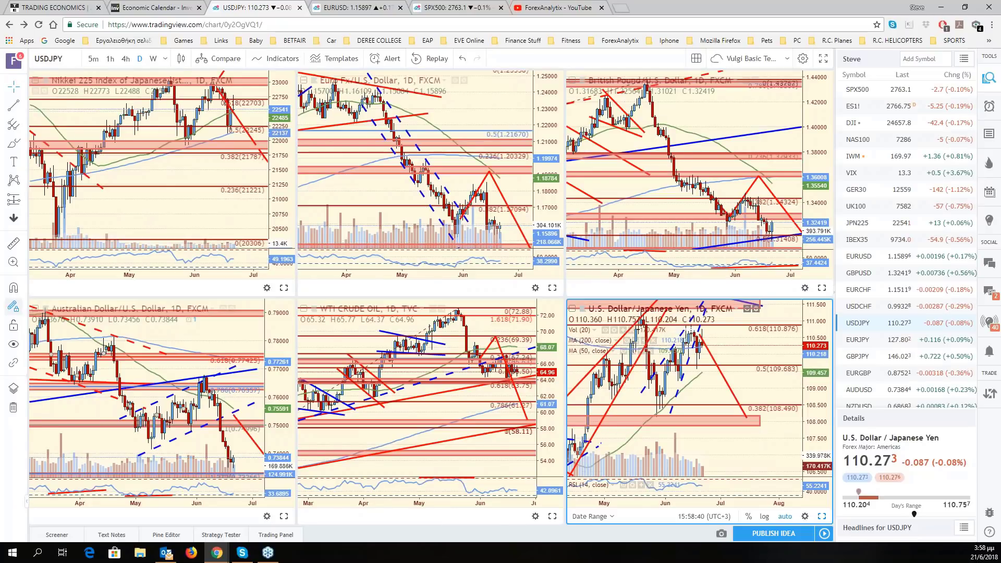
Load IWM into the top-left pane, auto-scale its price axis, then activate the USDJPY pane's symbol box.
left_click(857, 223)
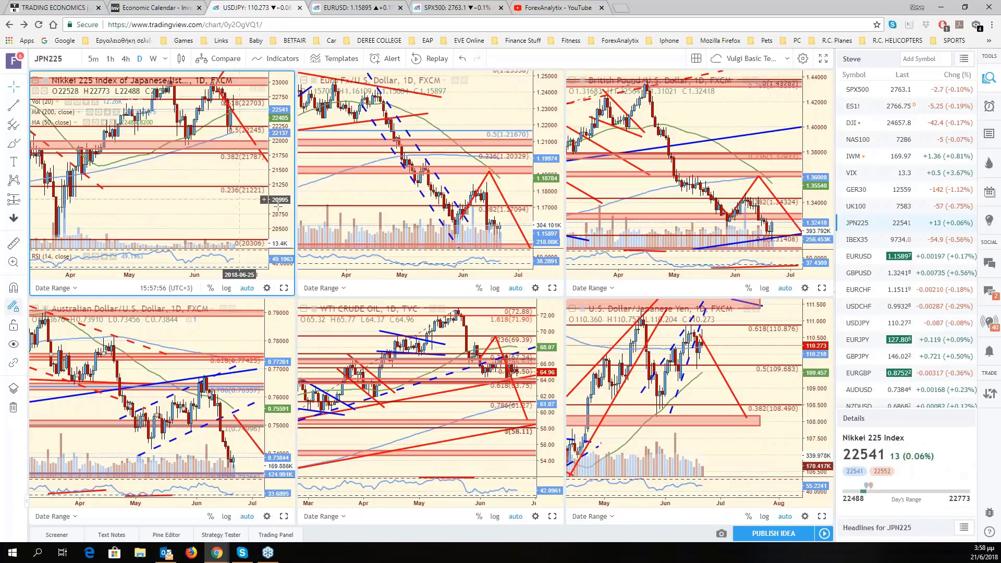
left_click(874, 159)
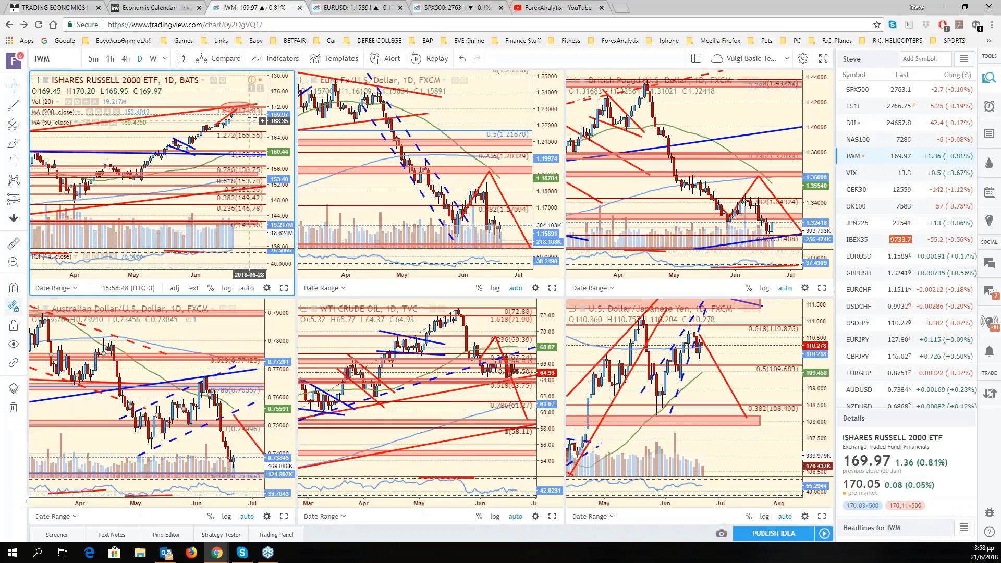
left_click(252, 112)
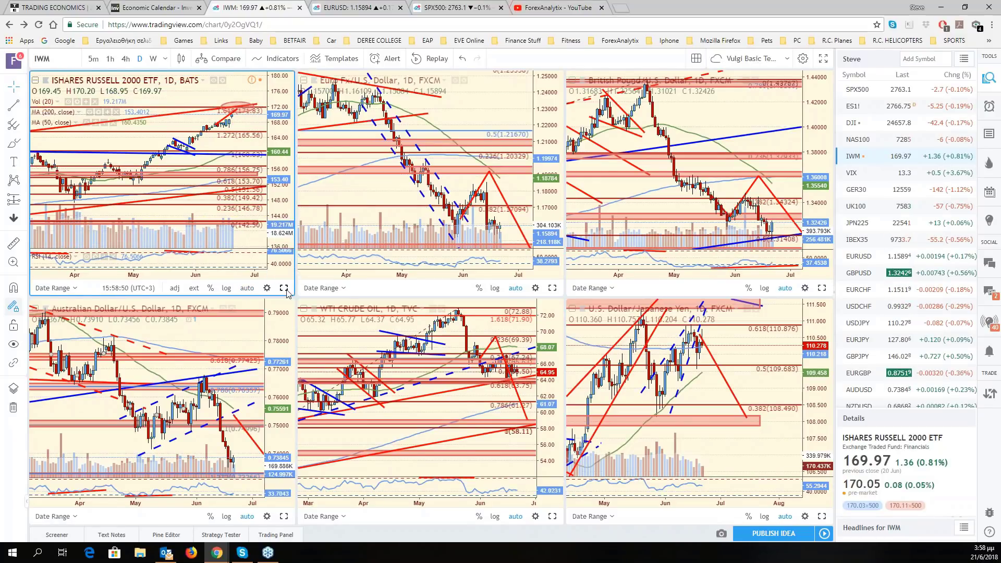
left_click(251, 288)
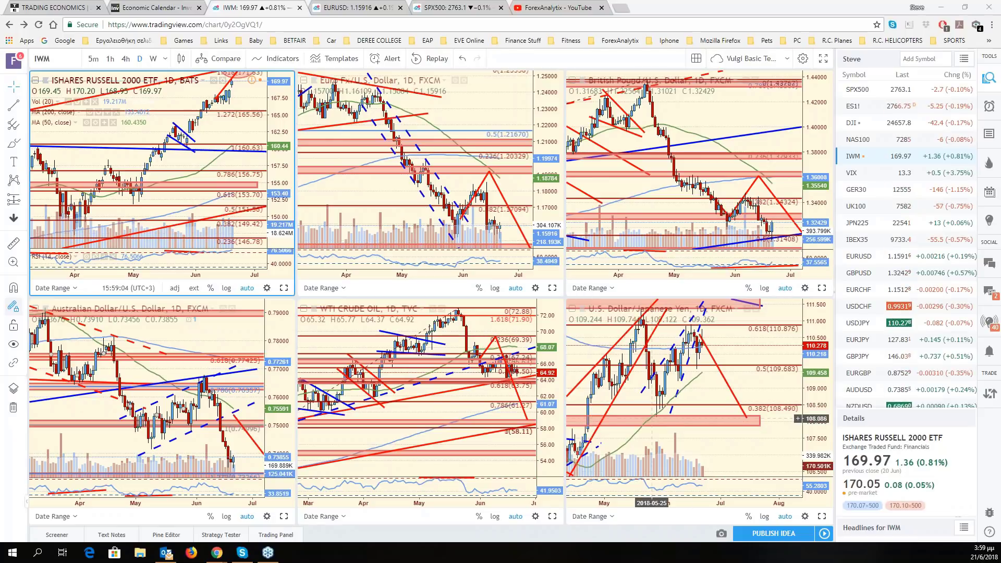
left_click(768, 446)
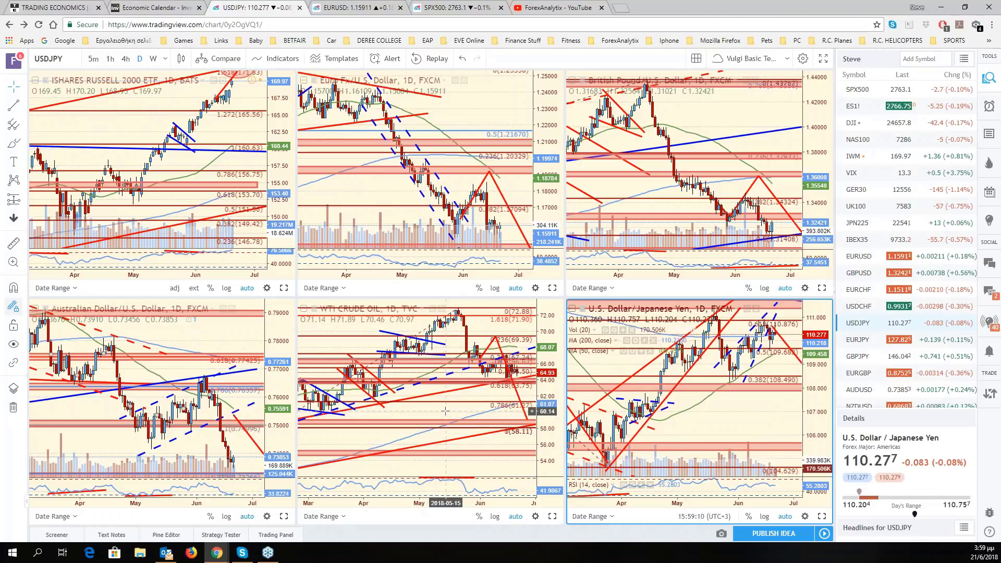
left_click(48, 59)
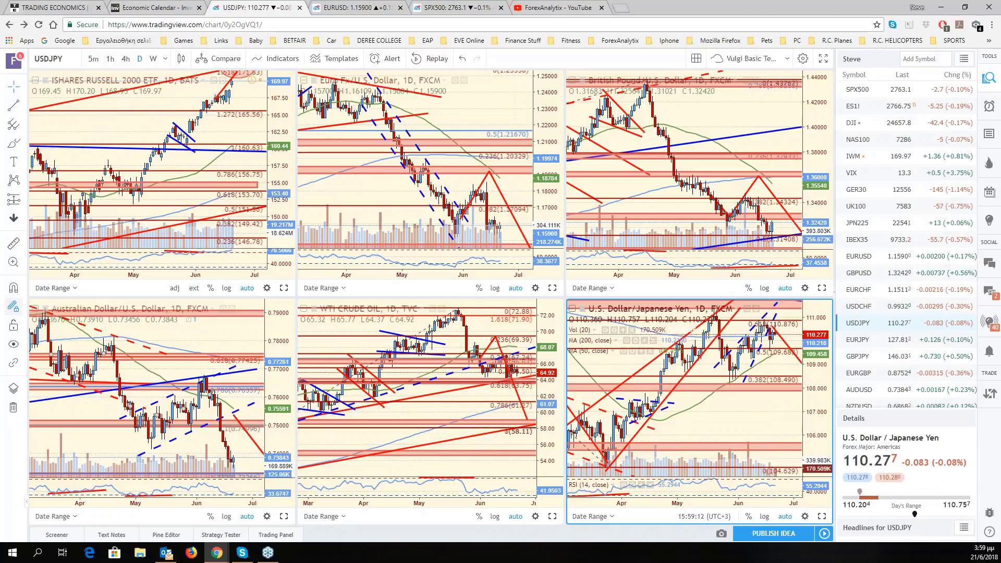
Change the USDJPY pane to CHFJPY and enlarge it to full screen.
type("CH")
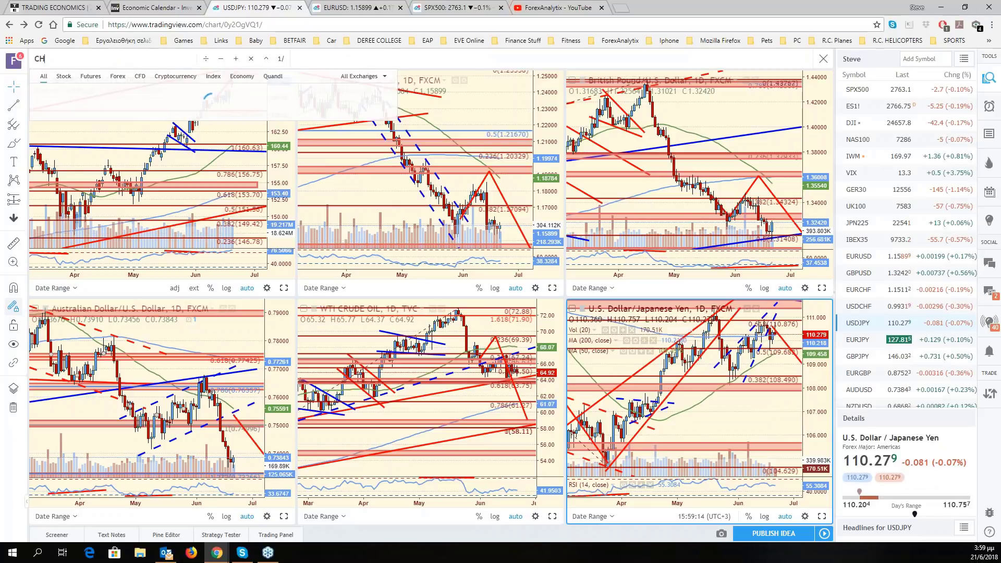
type("FJPY")
key("Return")
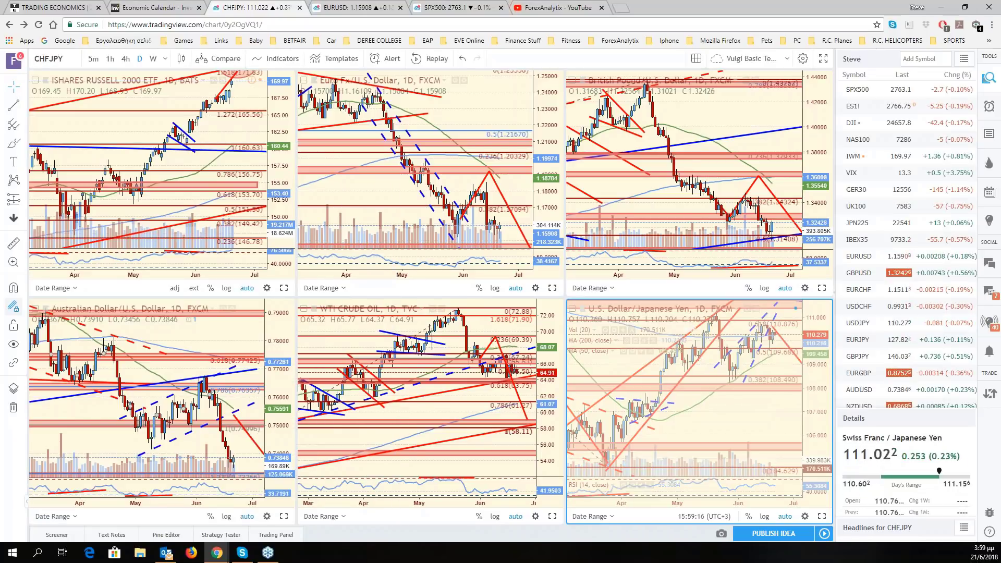
left_click(821, 515)
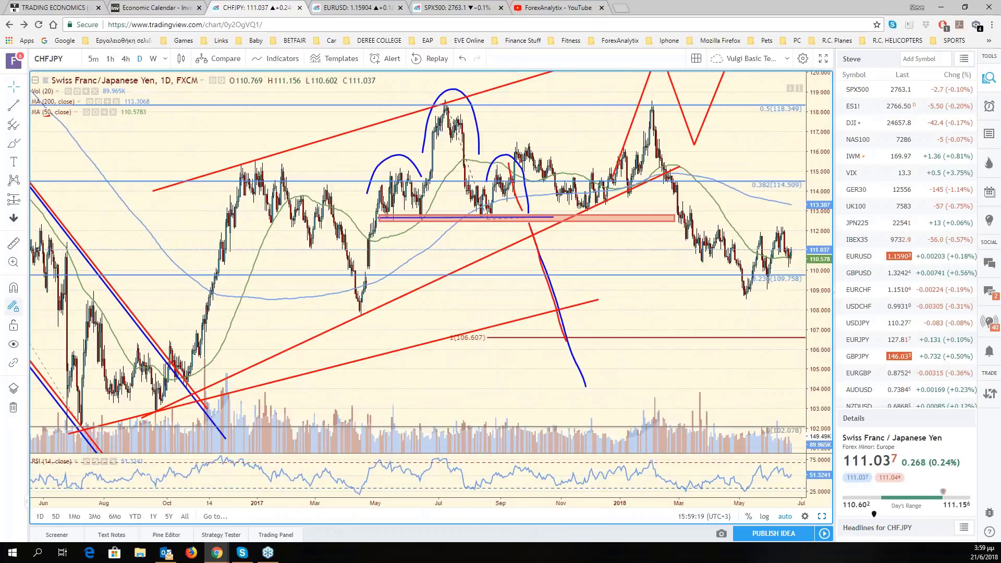
Extend the red zone to September 2018 and the upper trend line up-right, then undo the V strokes.
left_click_drag(548, 220, 739, 218)
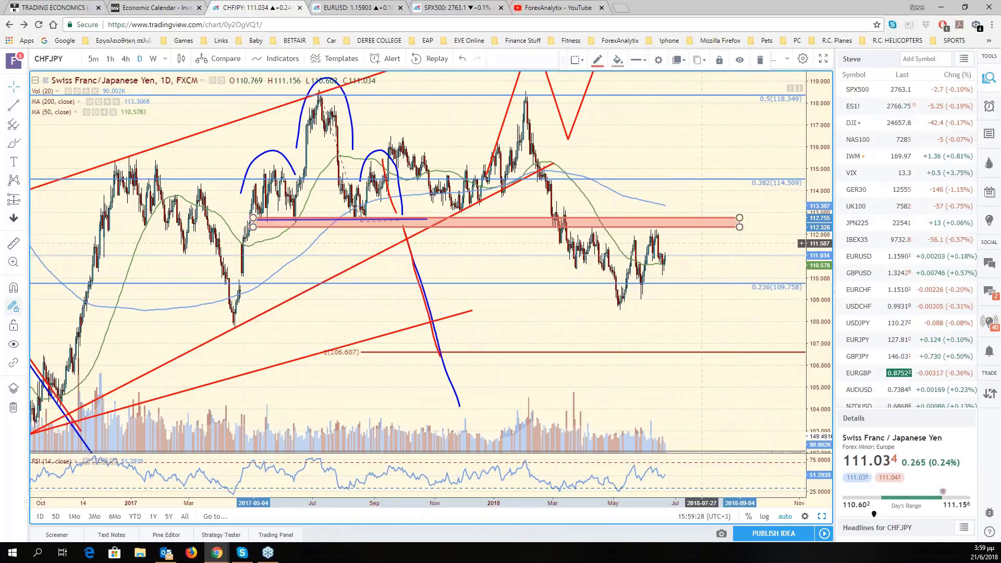
scroll(702, 243, "down", 2)
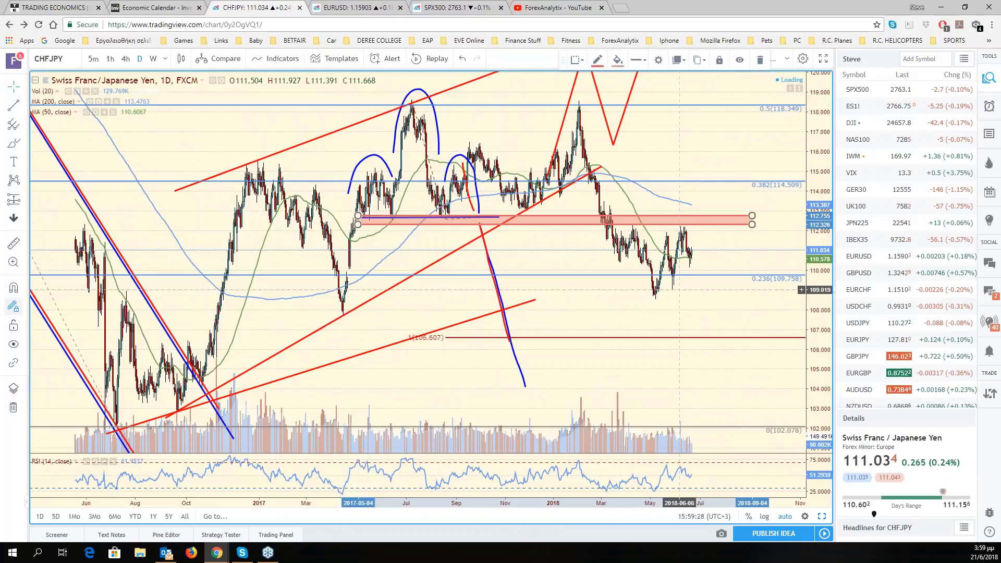
scroll(719, 316, "down", 2)
scroll(474, 180, "up", 2)
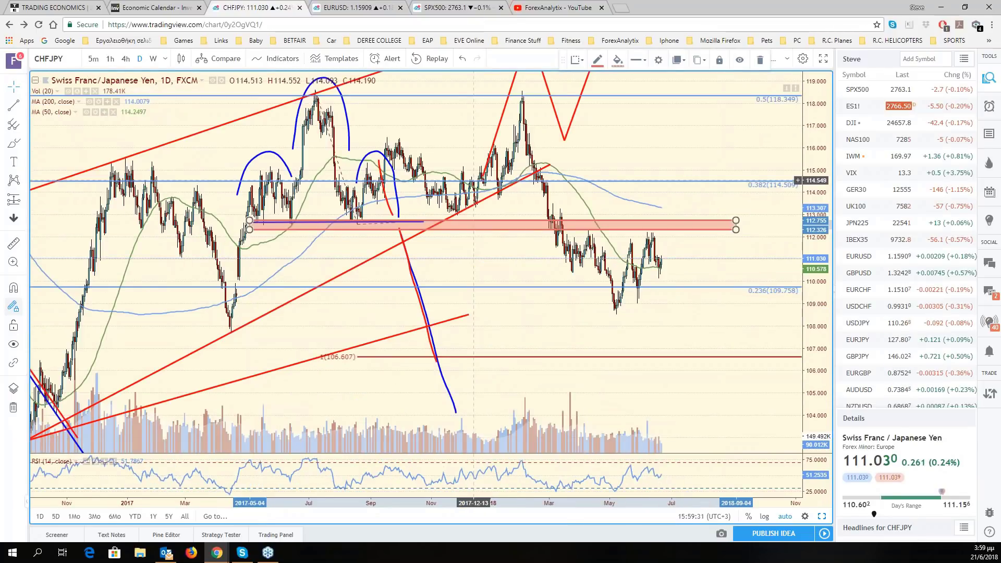
scroll(473, 180, "down", 2)
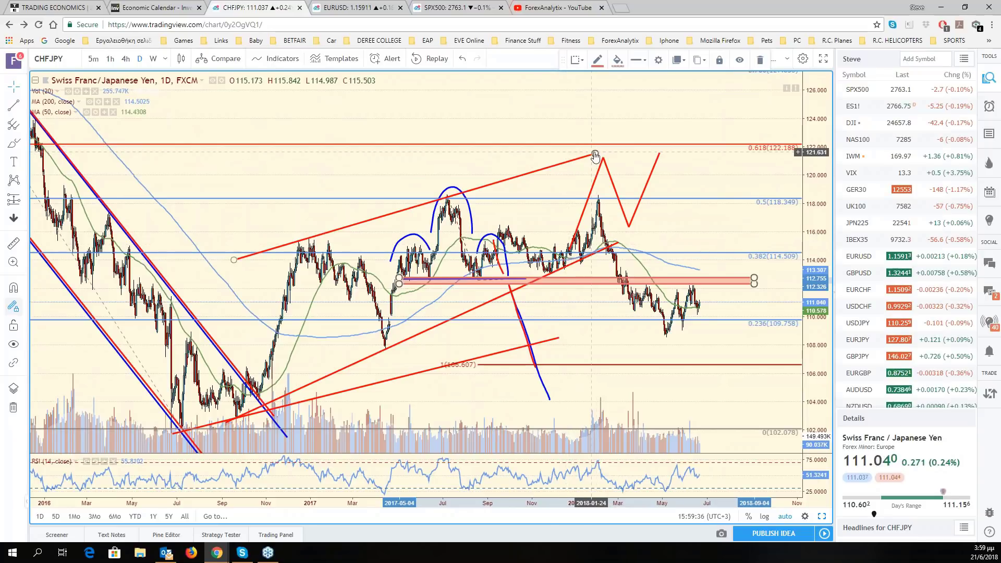
left_click_drag(595, 154, 649, 135)
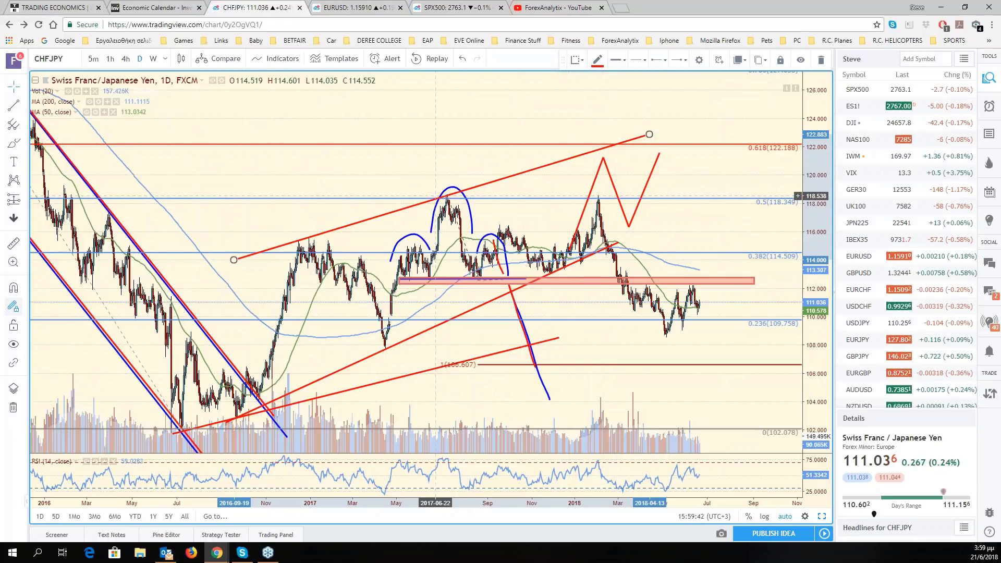
left_click(608, 187)
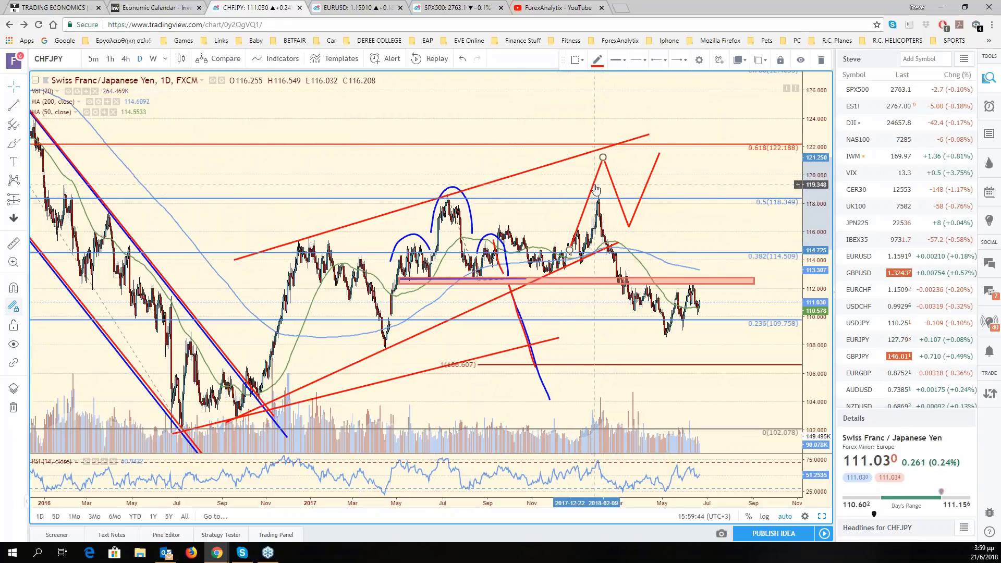
key("ctrl+z")
key("ctrl+z")
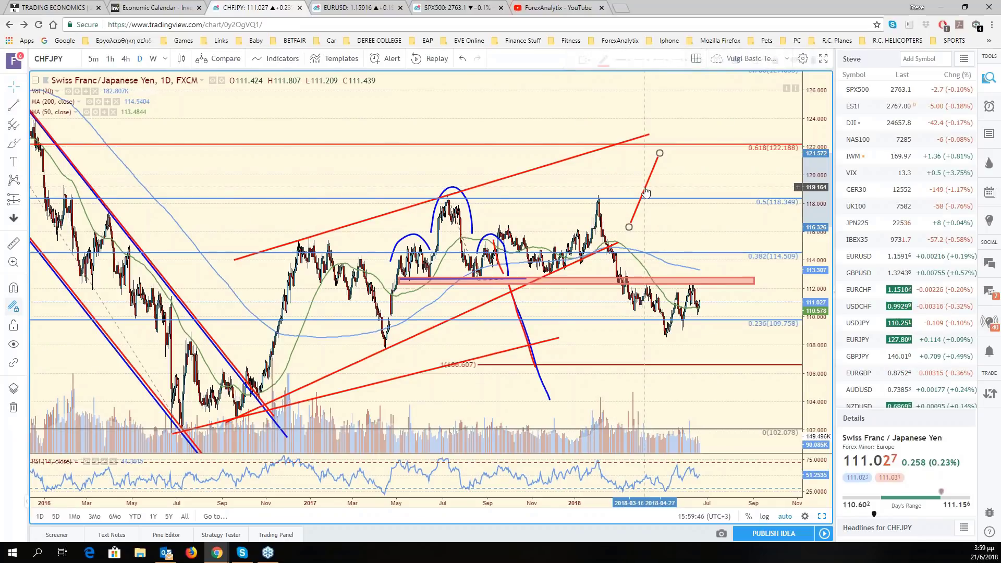
Draw a rectangle zone spanning the 2017 and early-2018 highs around 118–119.
left_click(21, 145)
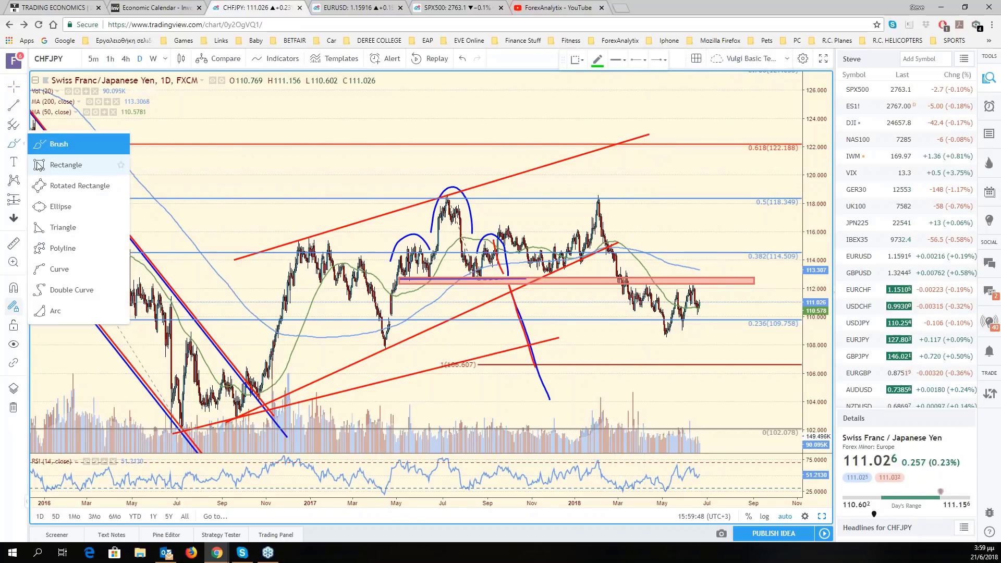
left_click(52, 162)
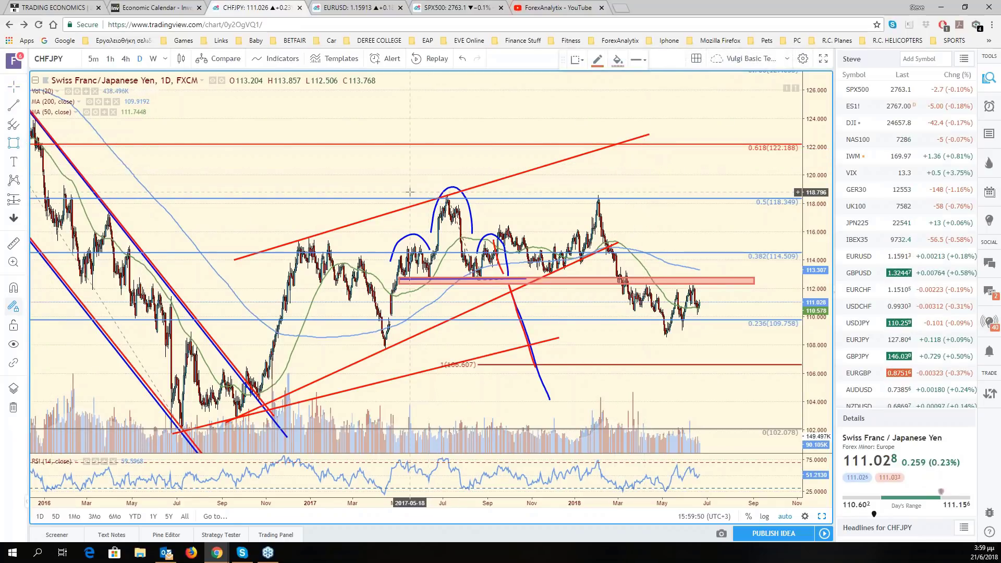
left_click_drag(410, 192, 757, 205)
left_click_drag(757, 205, 759, 201)
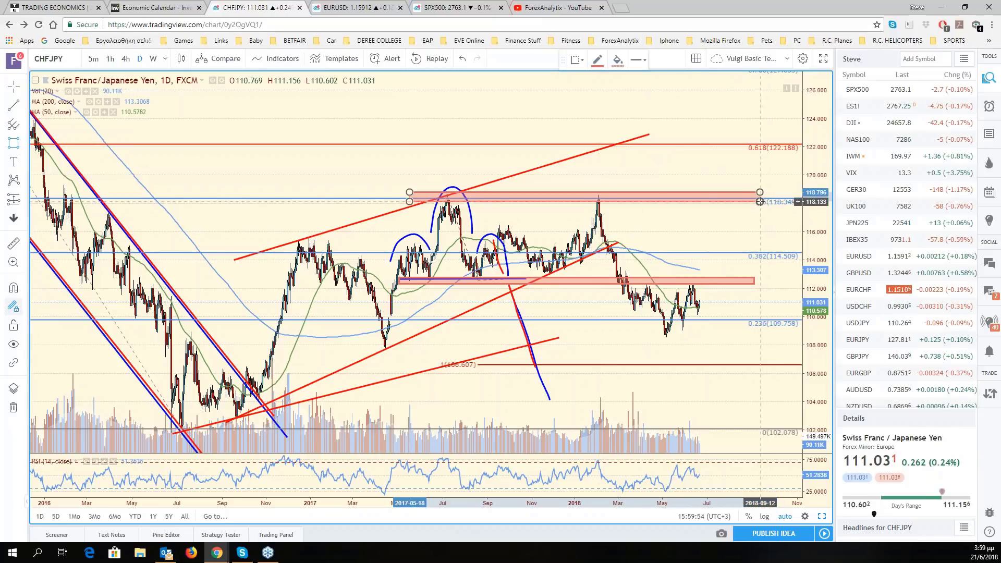
left_click(709, 242)
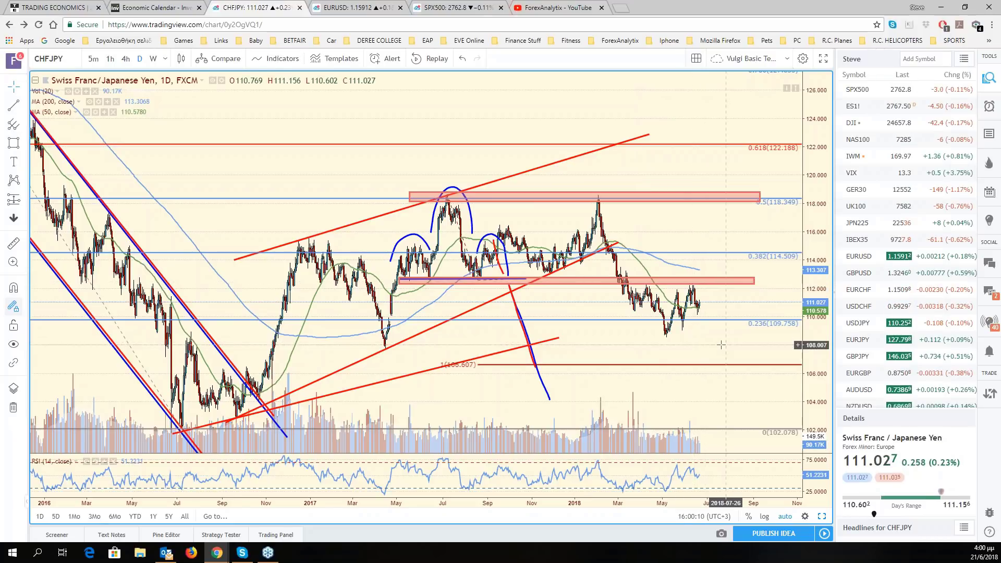
Zoom in and out to review the new zone, then reset the chart's time range with Alt+R.
scroll(721, 344, "down", 3)
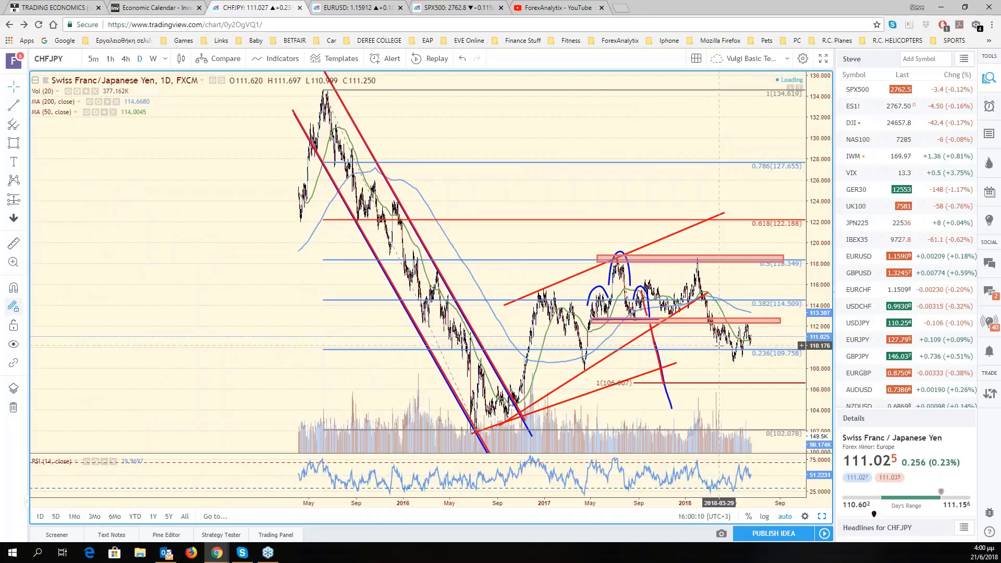
scroll(738, 382, "up", 3)
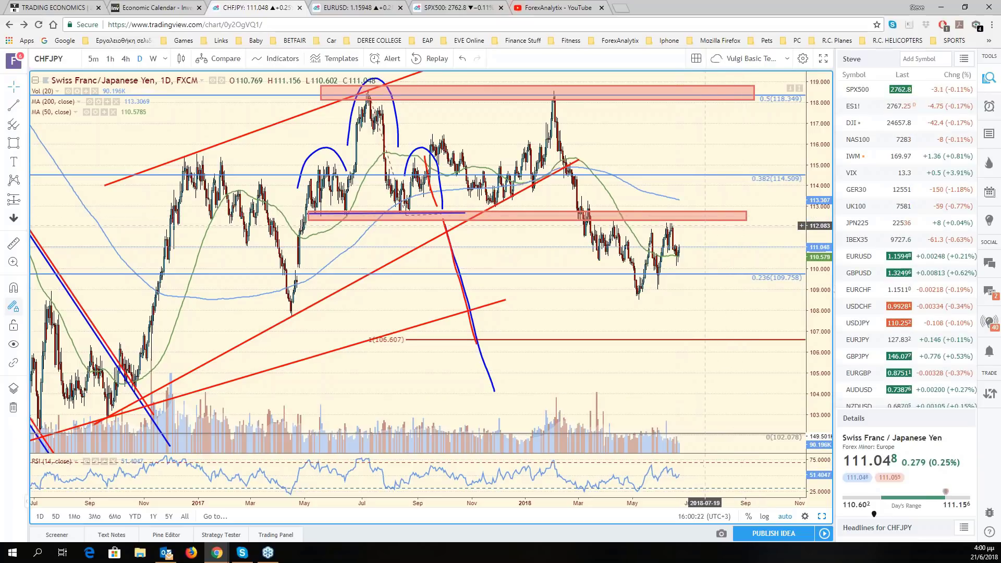
scroll(705, 226, "down", 2)
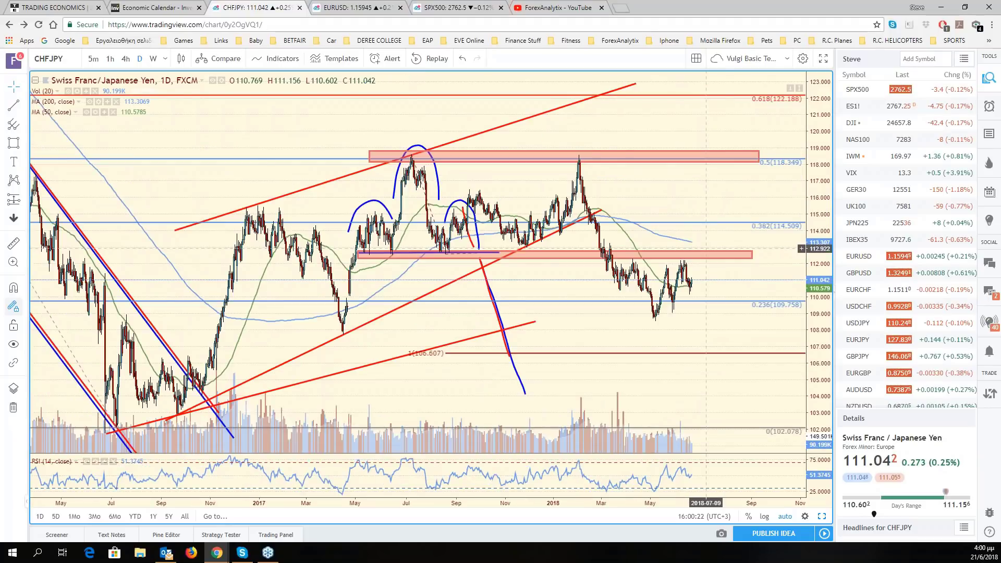
scroll(707, 248, "up", 2)
scroll(716, 261, "up", 1)
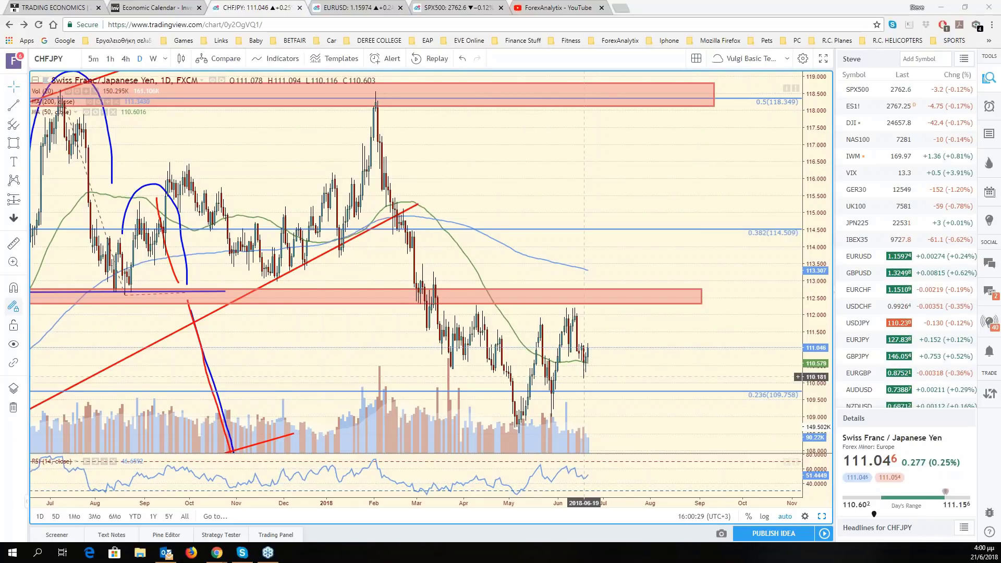
scroll(584, 377, "down", 1)
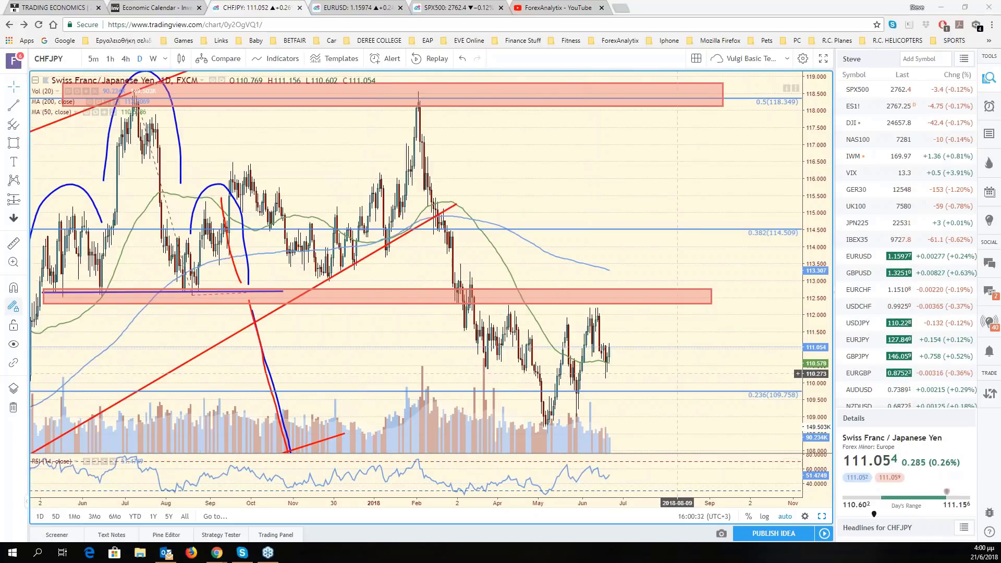
scroll(707, 375, "up", 1)
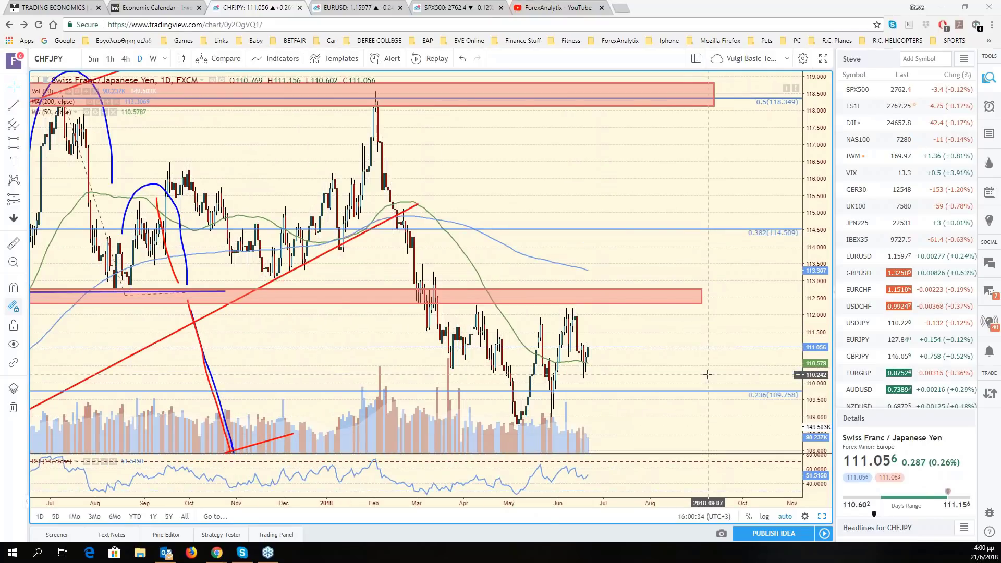
scroll(707, 375, "up", 1)
key("alt+r")
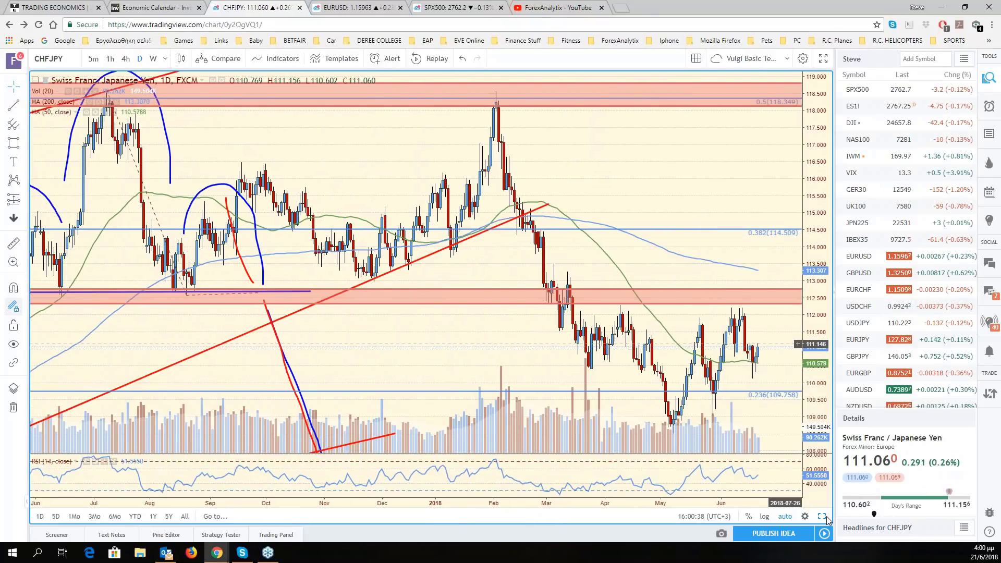
Restore the six-chart grid, load SPX500 into the top-left pane, and activate the AUD/USD chart.
left_click(822, 516)
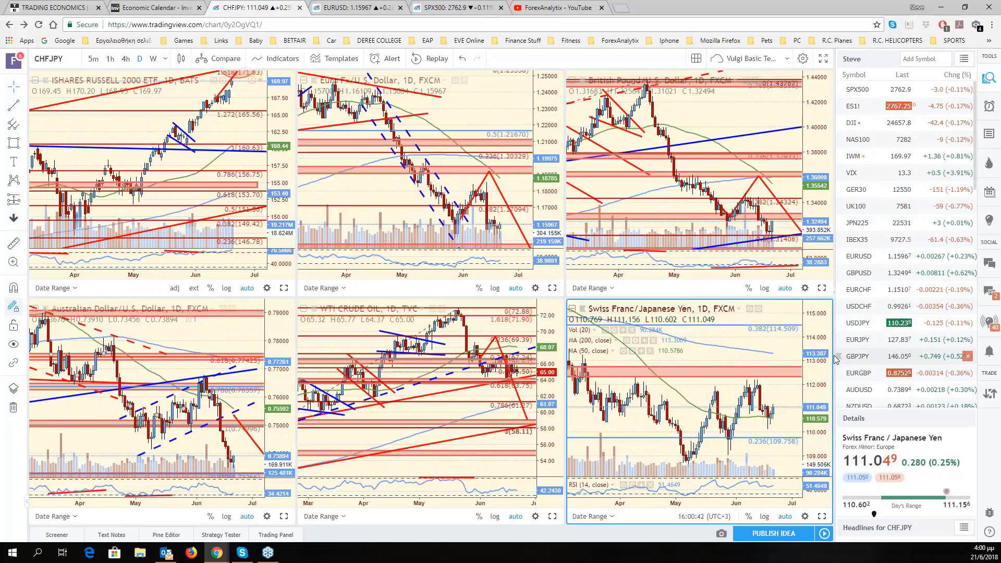
left_click(235, 165)
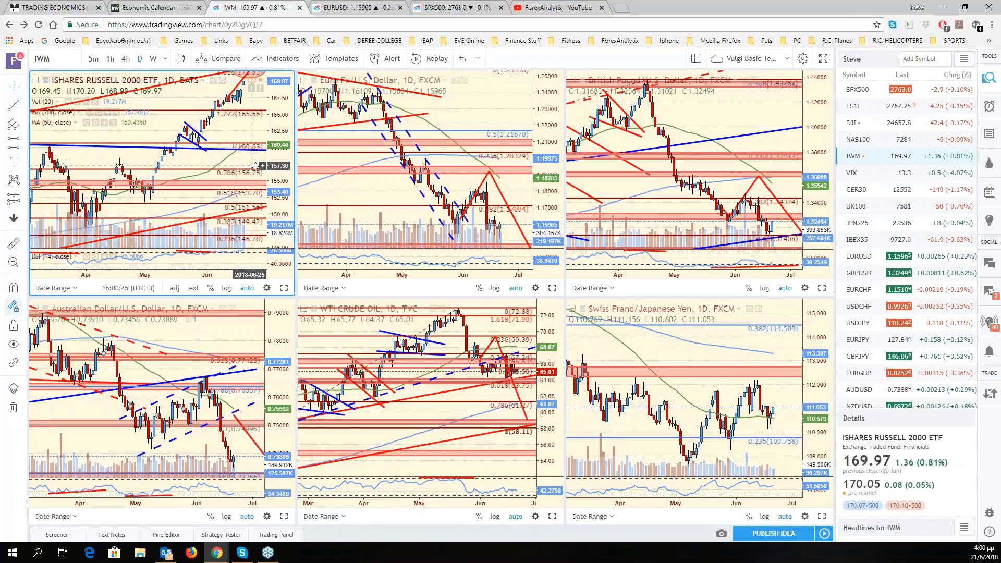
left_click(917, 90)
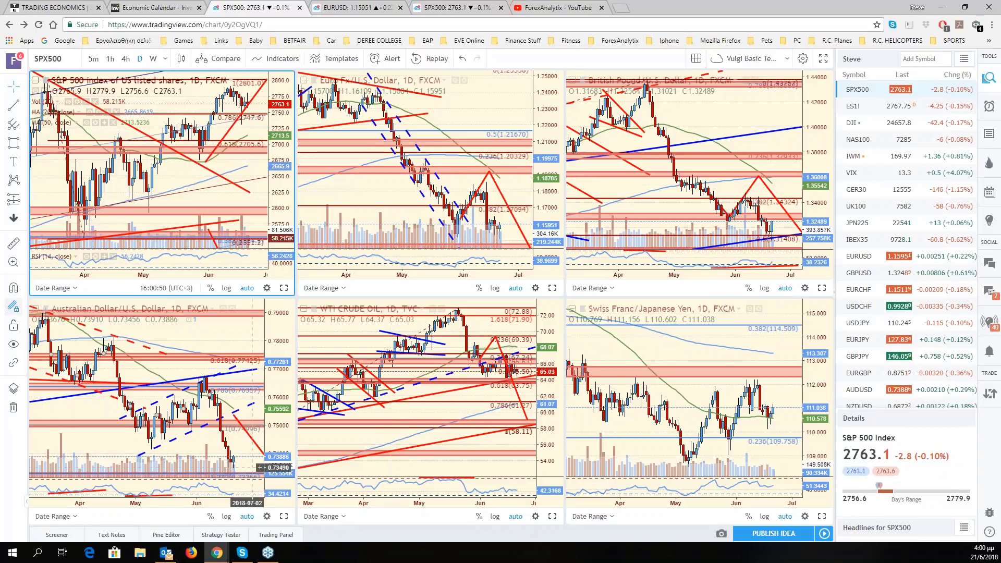
left_click(253, 465)
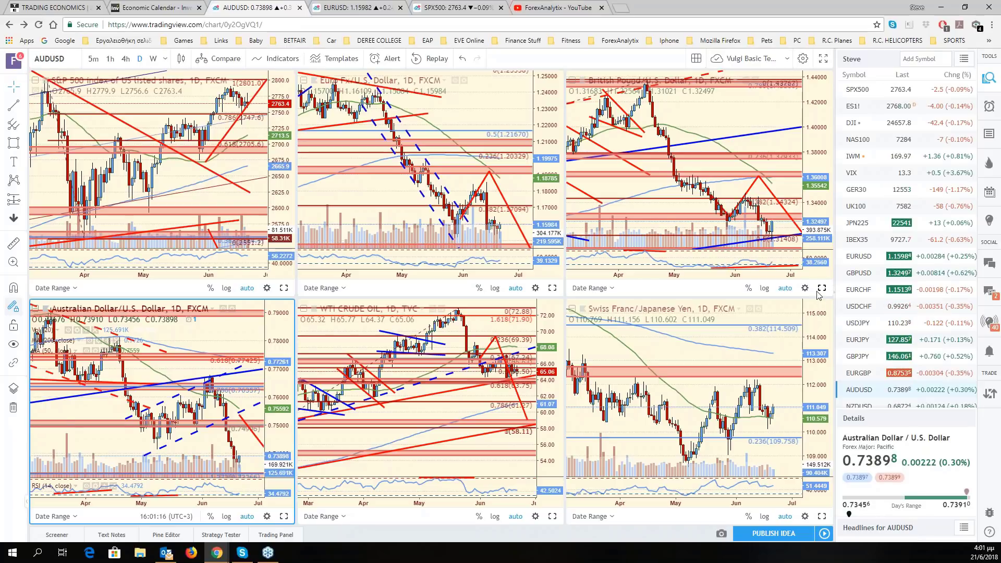
Maximize the AUD/USD chart for review, then return to the six-chart grid.
left_click(284, 517)
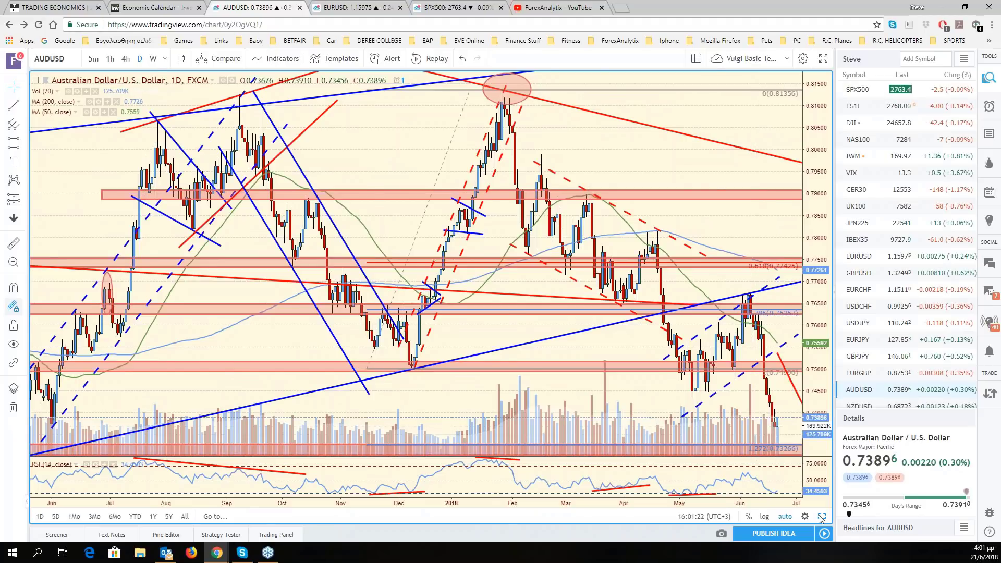
key("alt+Return")
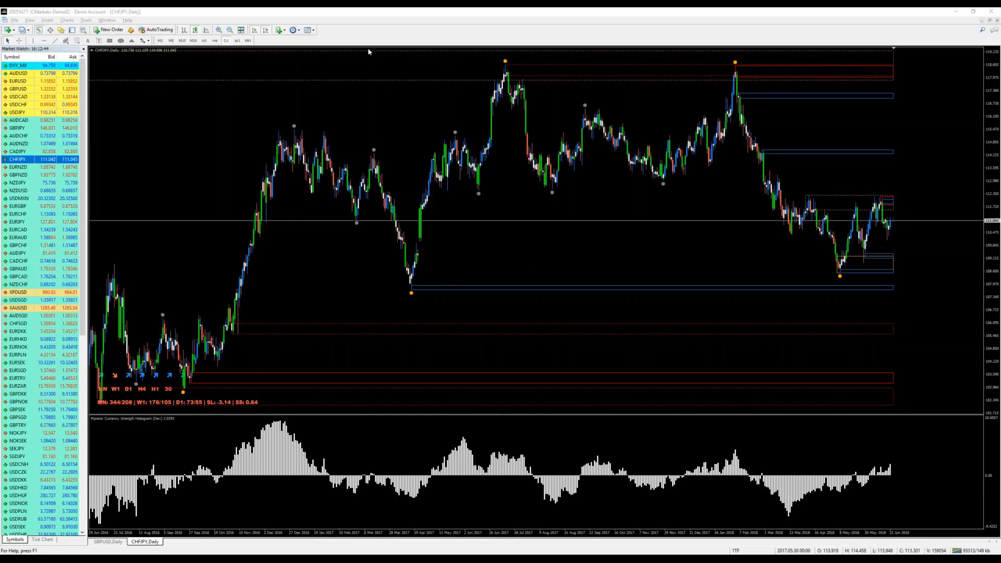
Compress the CHFJPY daily chart's price scale to show a wider range.
left_click_drag(992, 159, 991, 172)
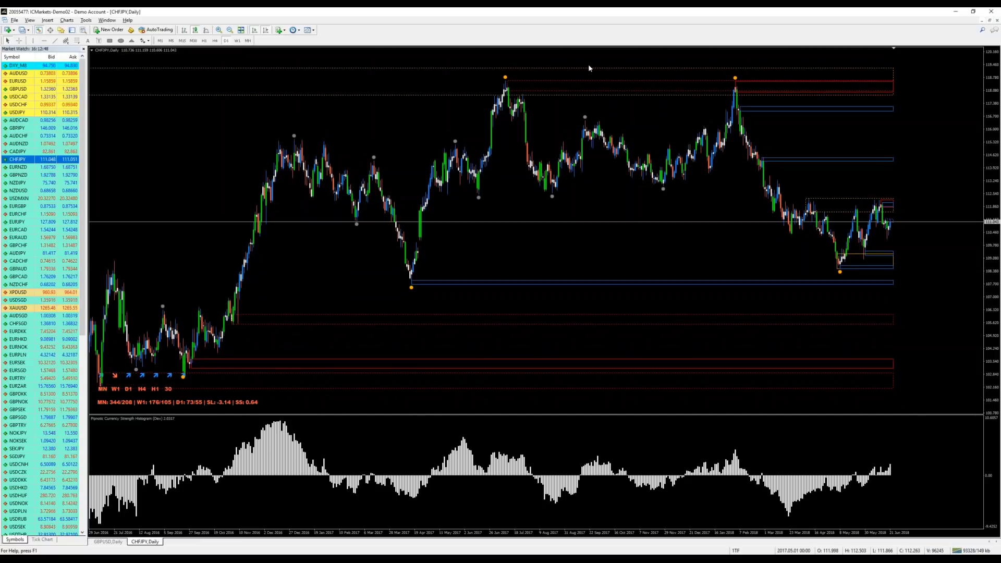
mouse_move(514, 459)
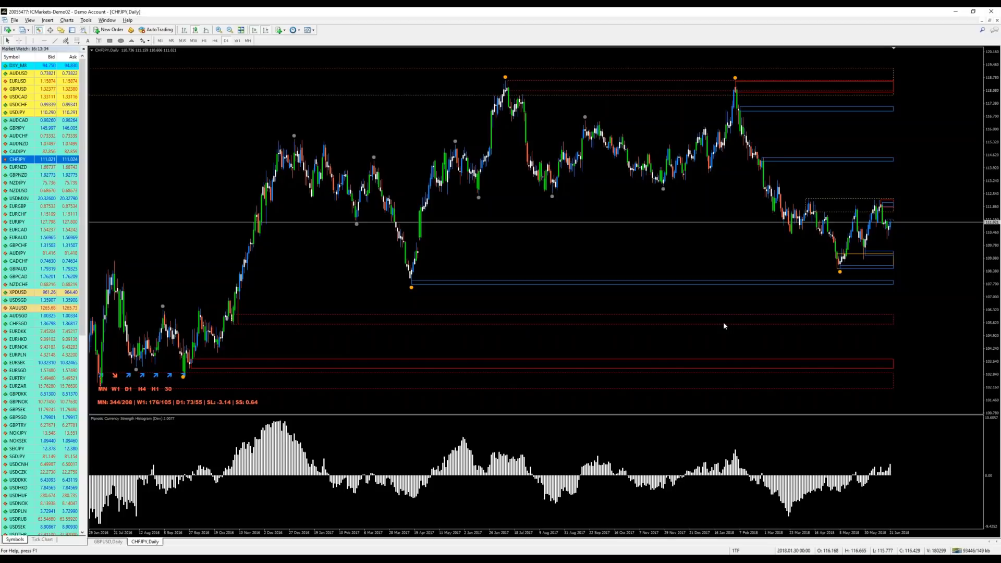
mouse_move(300, 458)
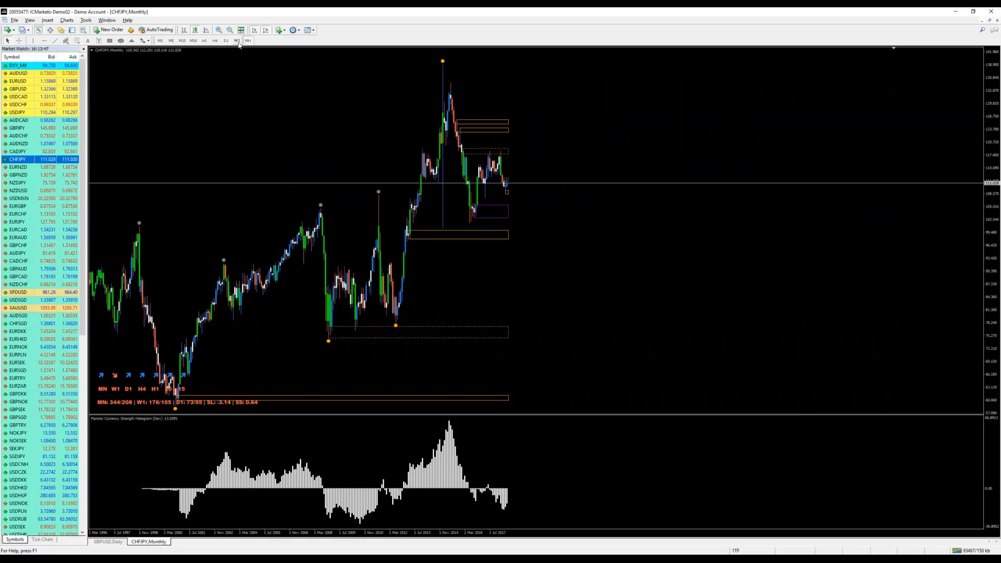
Switch CHFJPY to the W1 timeframe and open the chart's Objects List.
left_click(237, 40)
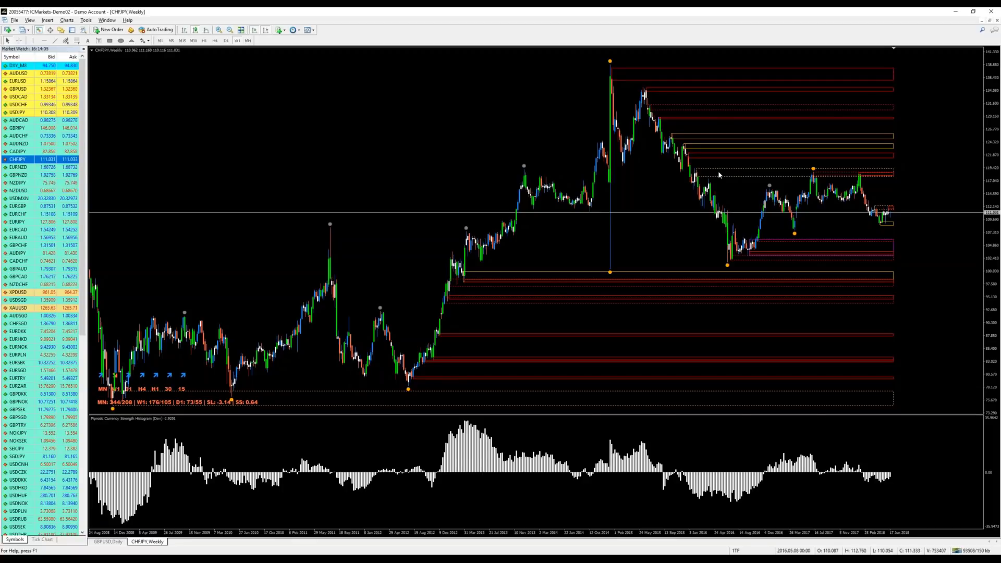
right_click(383, 81)
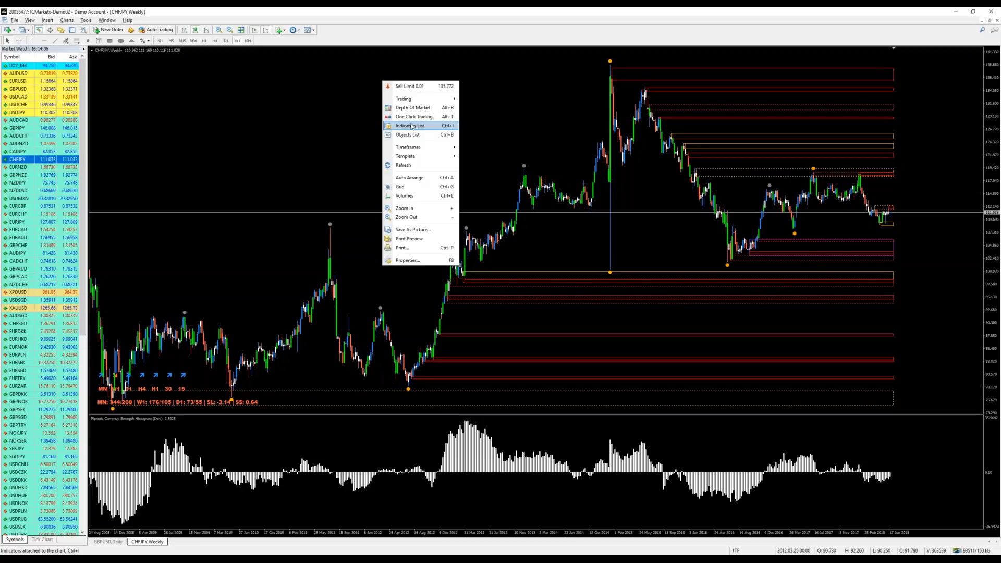
mouse_move(505, 118)
left_mouse_down()
mouse_move(629, 120)
mouse_move(505, 119)
left_mouse_up()
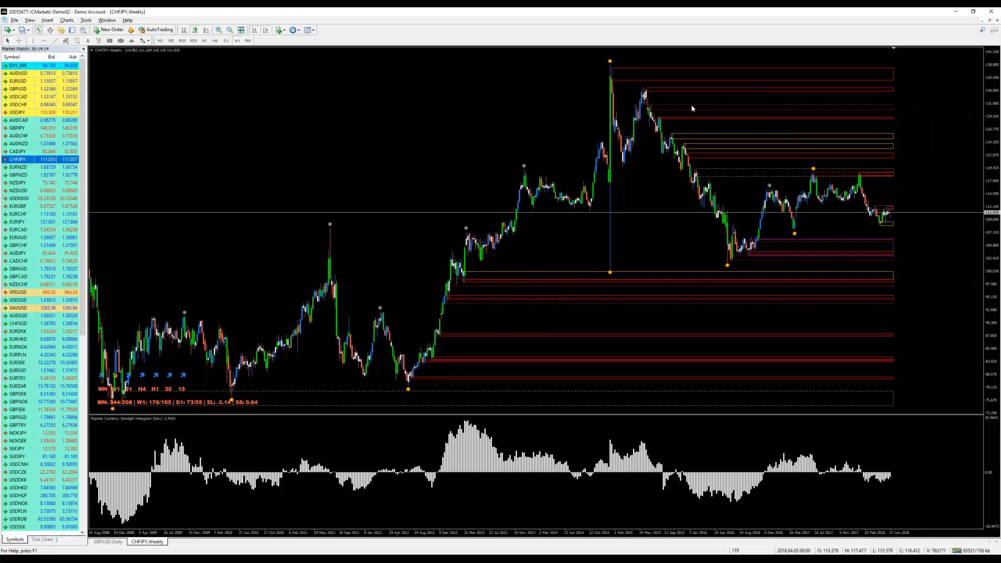
right_click(450, 93)
left_click(470, 145)
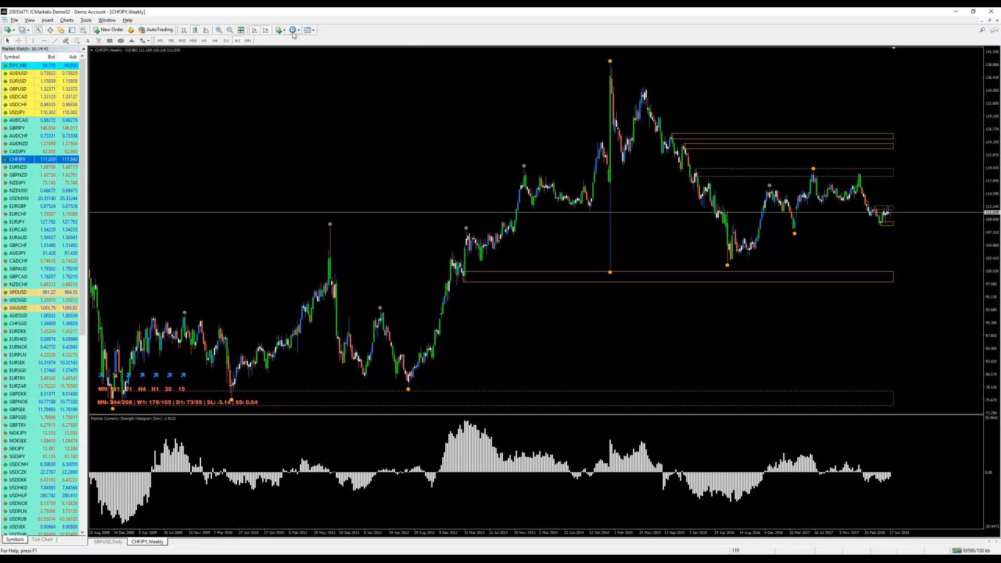
Zoom in on the weekly chart and drag GBPUSD from Market Watch onto it.
left_click(219, 31)
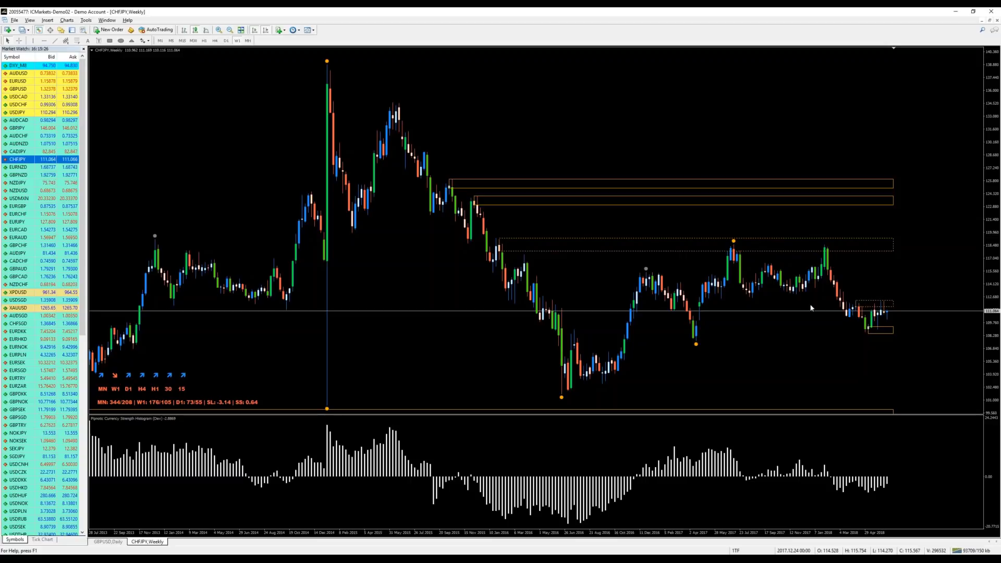
left_click_drag(21, 89, 148, 91)
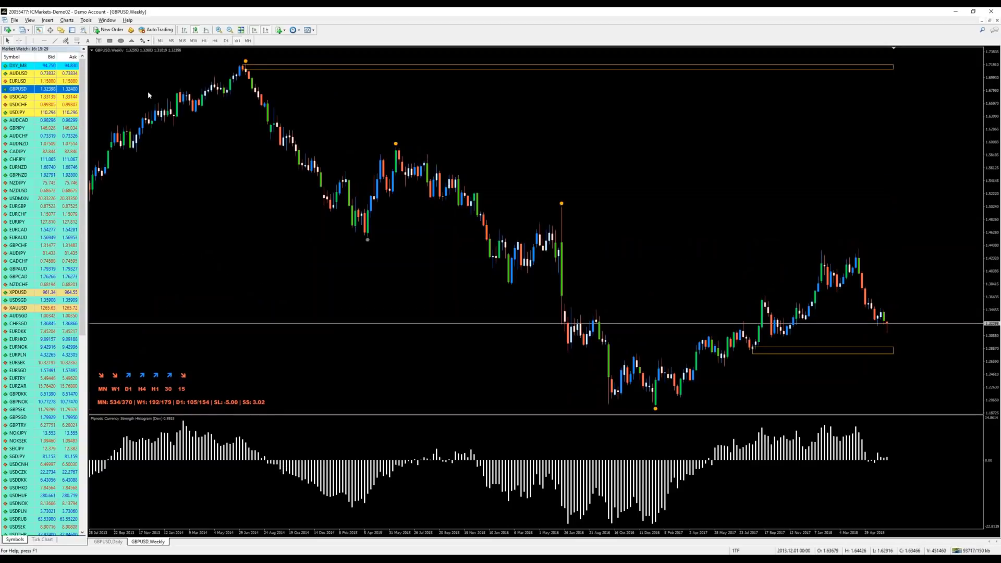
Load EURUSD on the daily timeframe and apply the Default template.
left_click(225, 41)
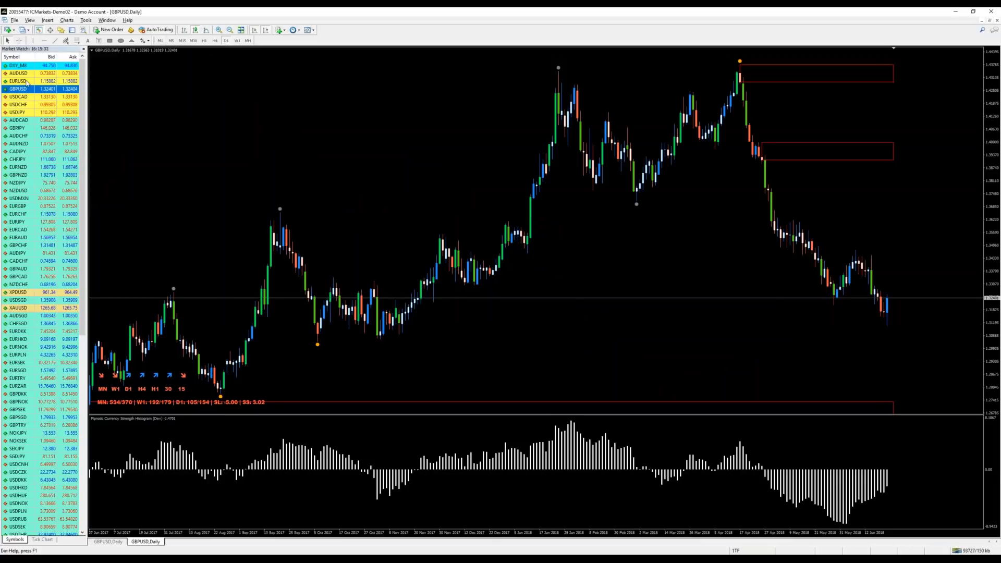
left_click_drag(18, 81, 176, 91)
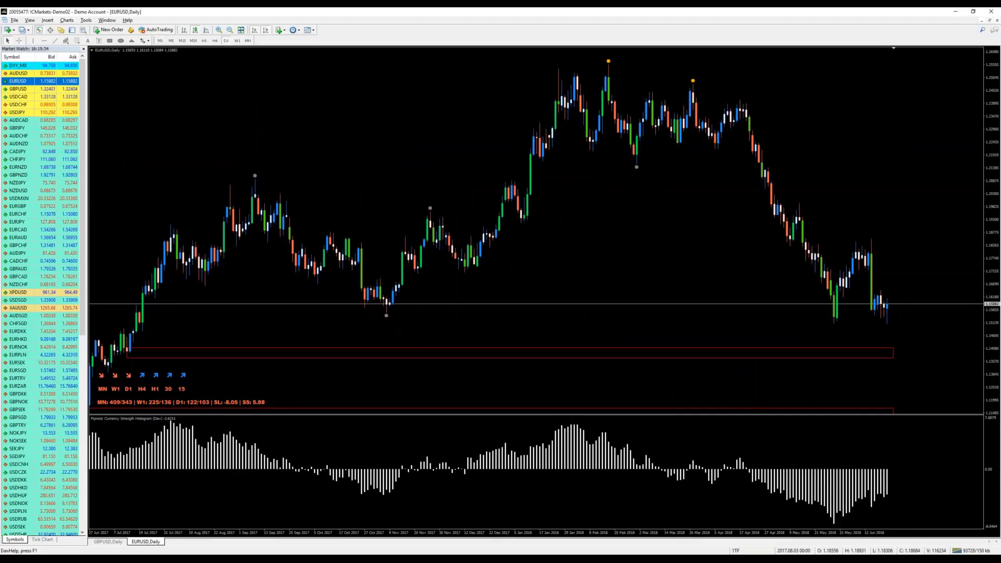
right_click(371, 95)
mouse_move(404, 170)
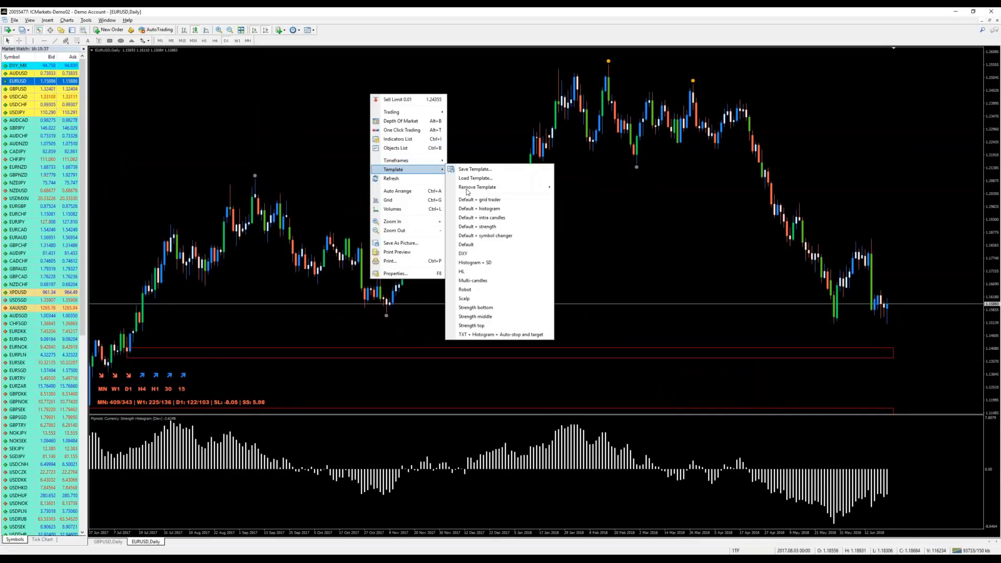
left_click(476, 246)
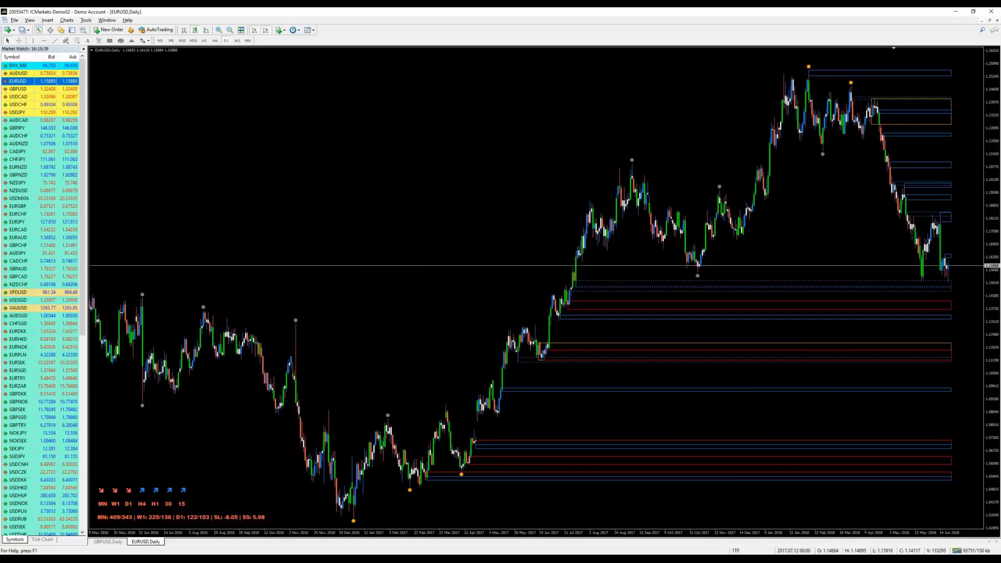
Zoom in on the recent EURUSD daily candles.
left_click(219, 30)
left_click(218, 30)
left_click(230, 31)
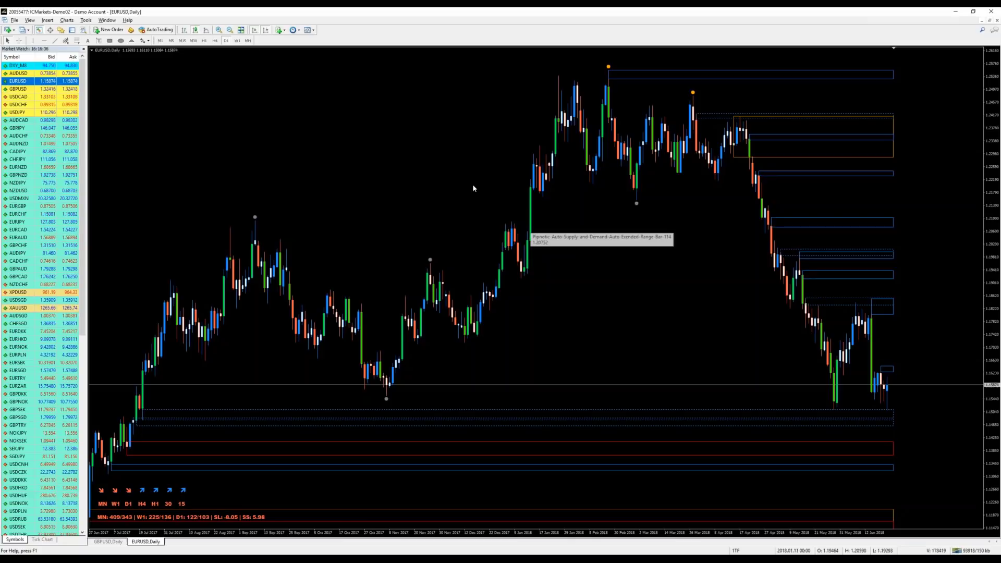
Zoom the EURUSD daily chart in and out, ending on Jun 2016 to Jun 2018.
left_click(230, 30)
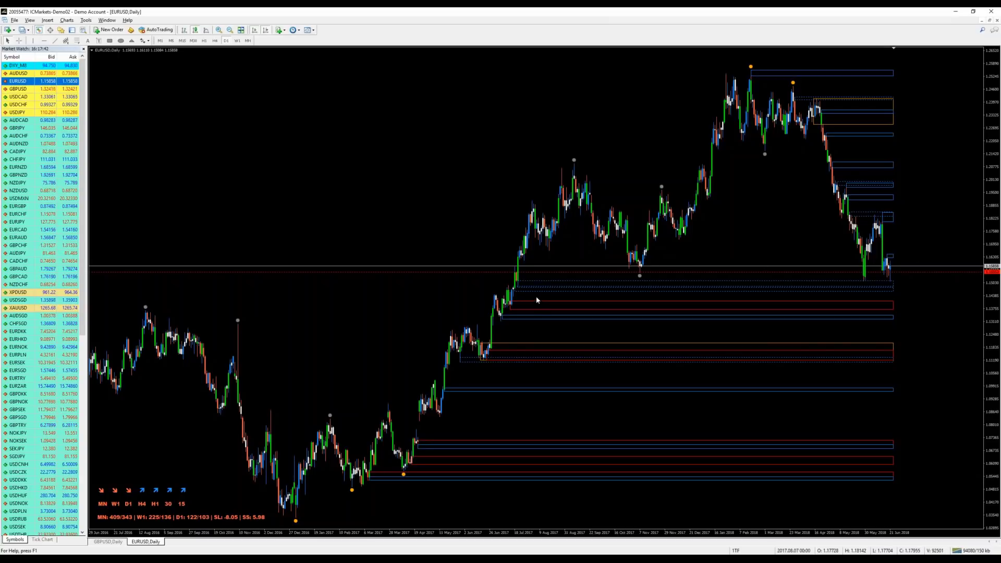
left_click(219, 31)
left_click(219, 30)
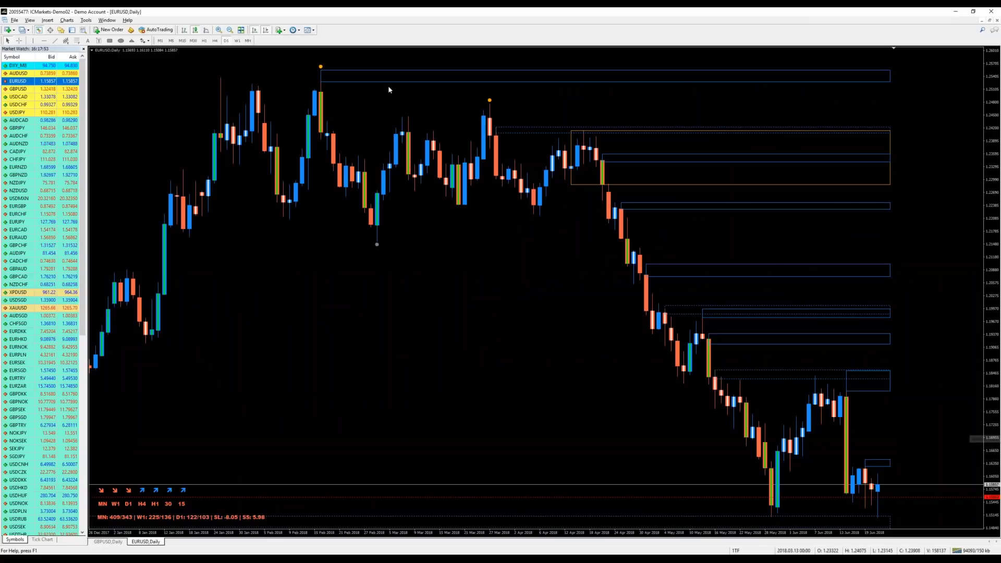
left_click(230, 30)
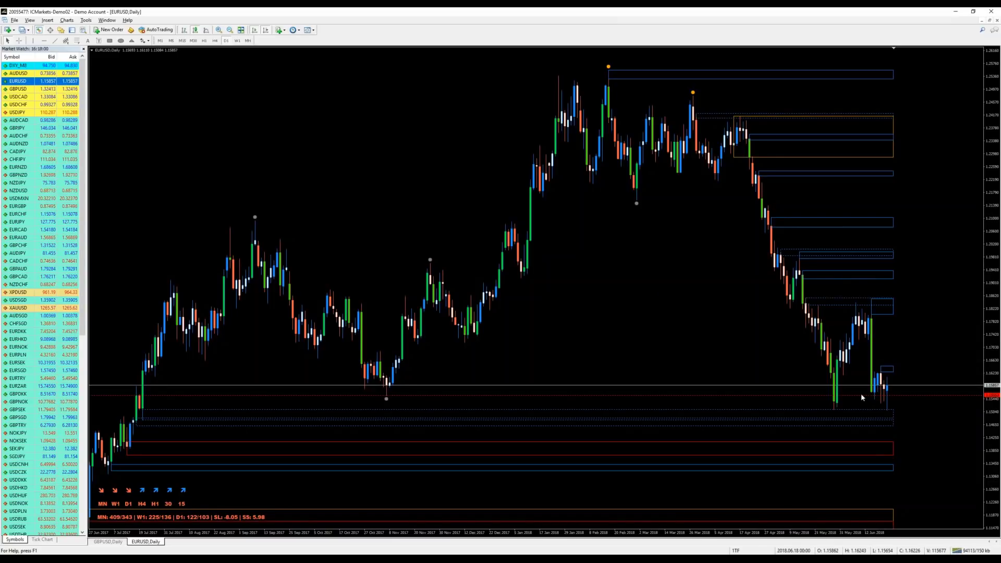
left_click(229, 30)
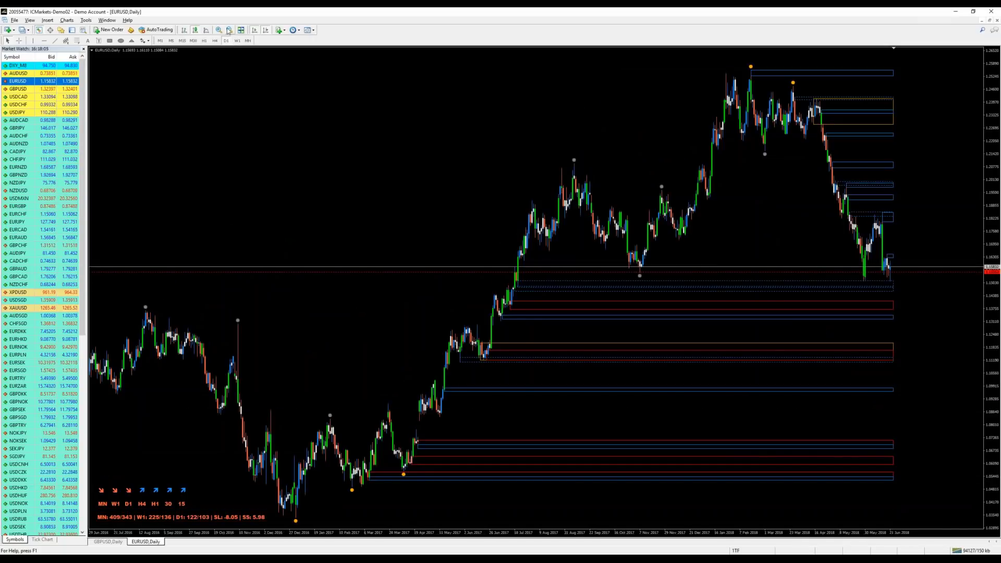
Set GreaterPeriodMultipliers to 0 in the Pipnotic Supply and Demand indicator's inputs.
right_click(374, 93)
left_click(400, 140)
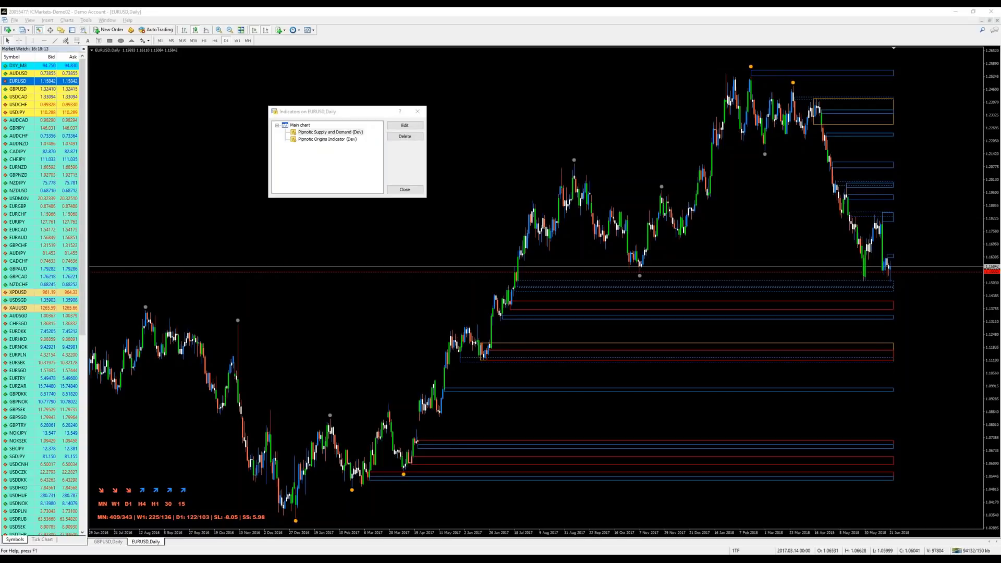
key("Return")
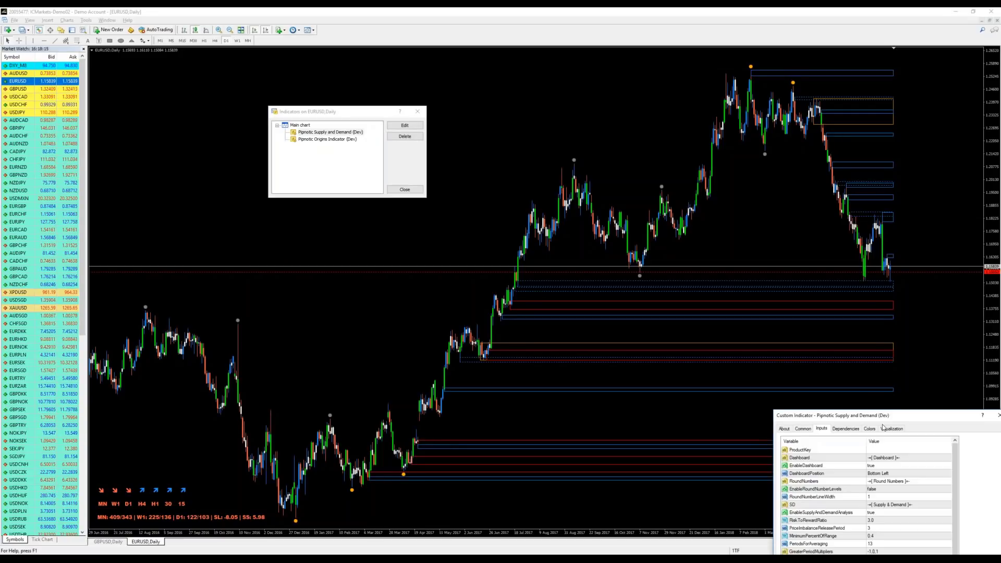
left_click(292, 262)
left_click(292, 261)
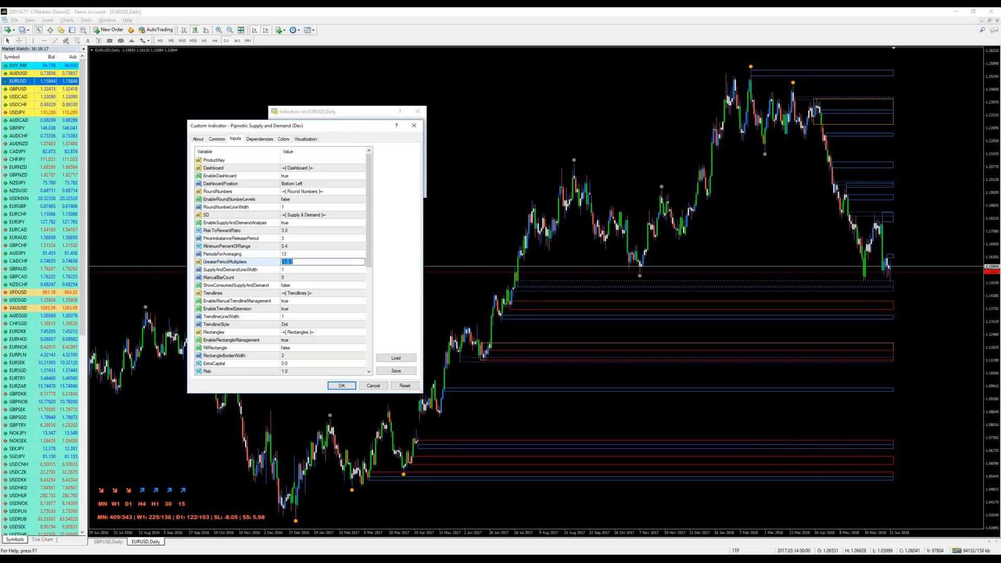
type("0")
key("Return")
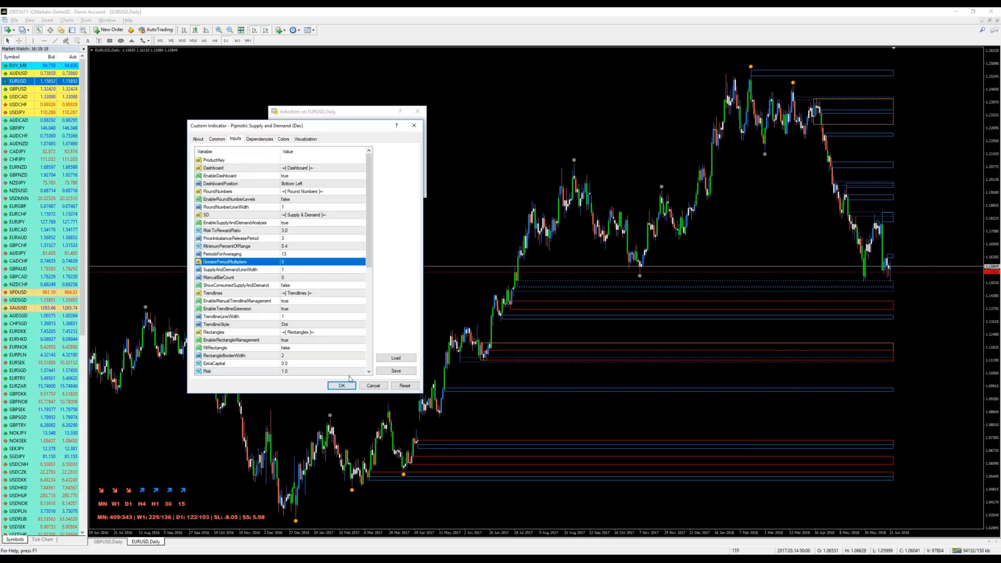
left_click(342, 386)
left_click(417, 111)
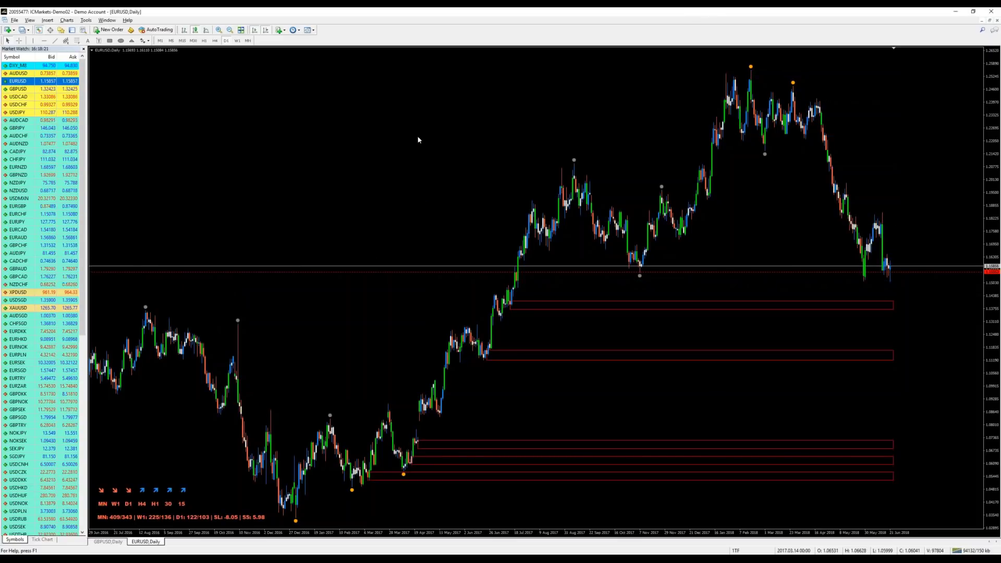
right_click(358, 96)
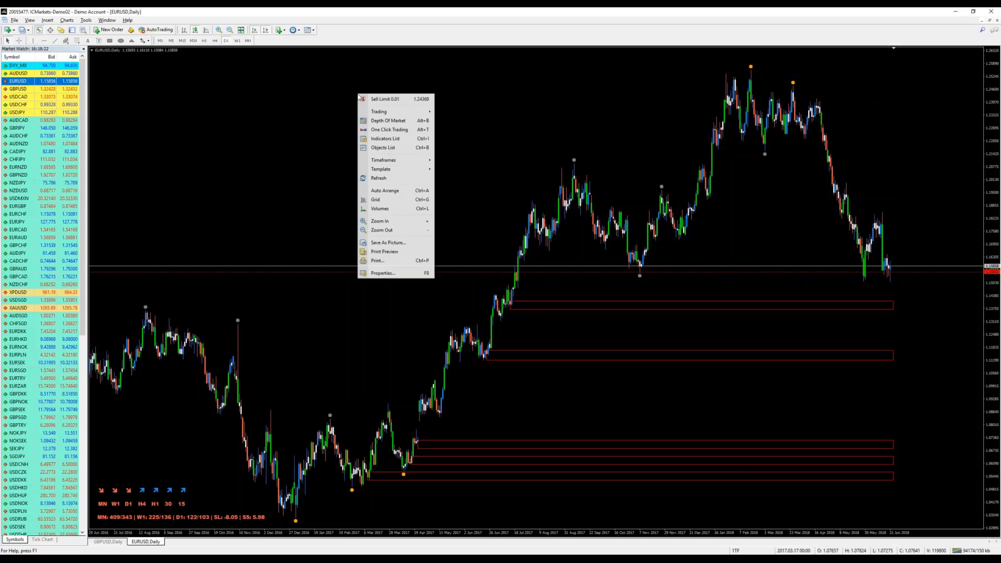
left_click(307, 101)
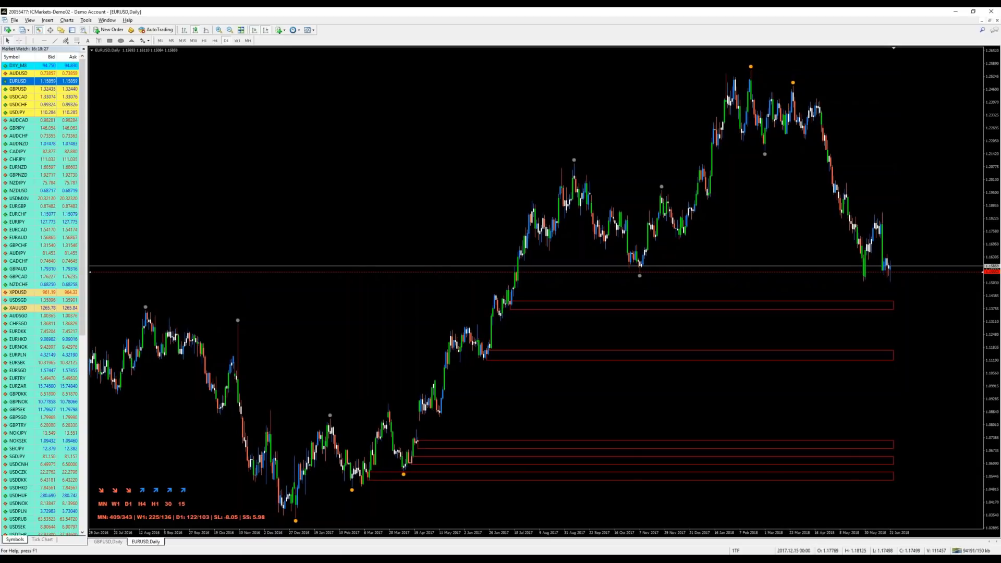
Switch EURUSD to the monthly timeframe and place a horizontal line below the current price.
left_click(247, 41)
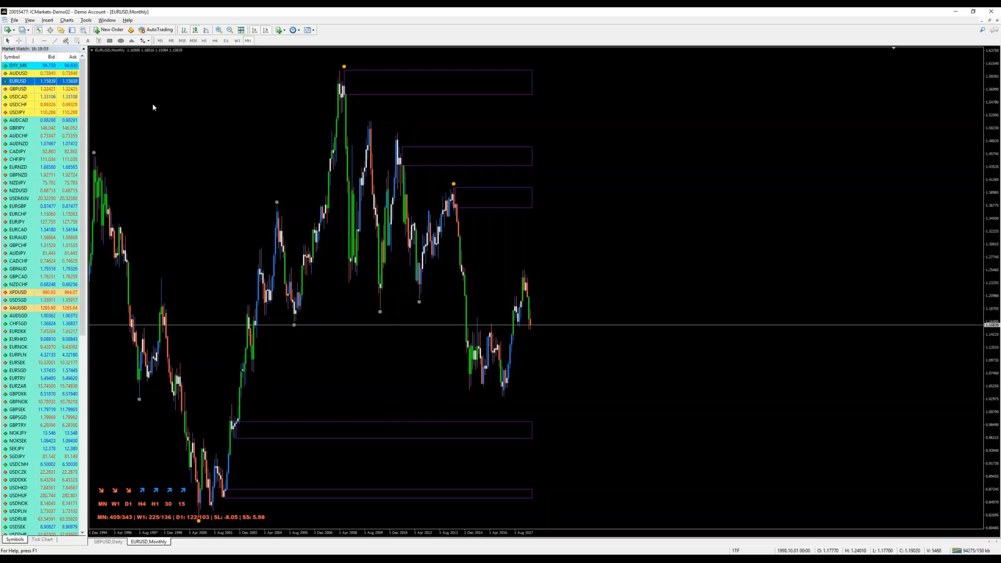
left_click(44, 41)
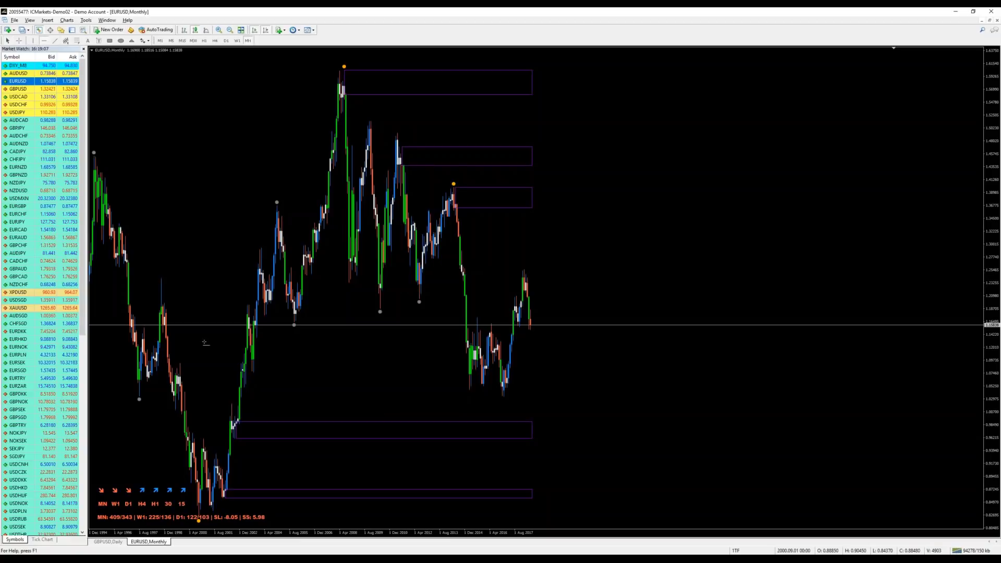
left_click(246, 396)
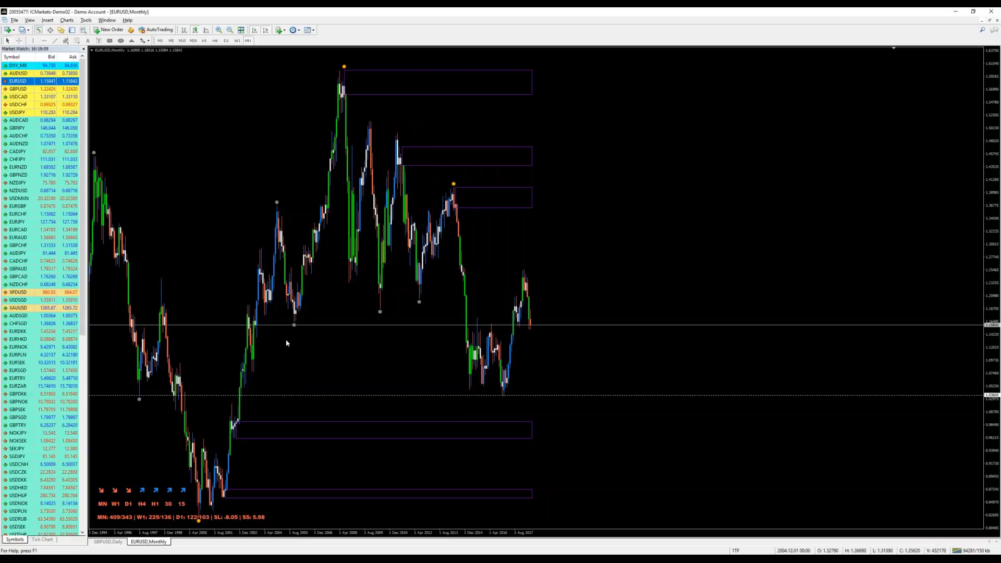
Zoom in and scroll through the EURUSD monthly price history.
left_click(219, 31)
left_click(219, 31)
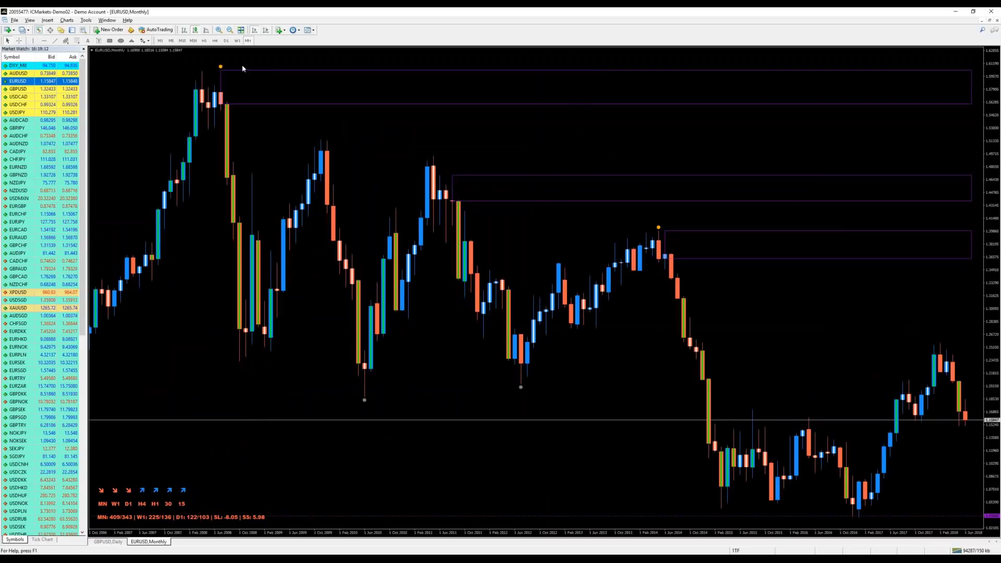
scroll(343, 178, "up", 5)
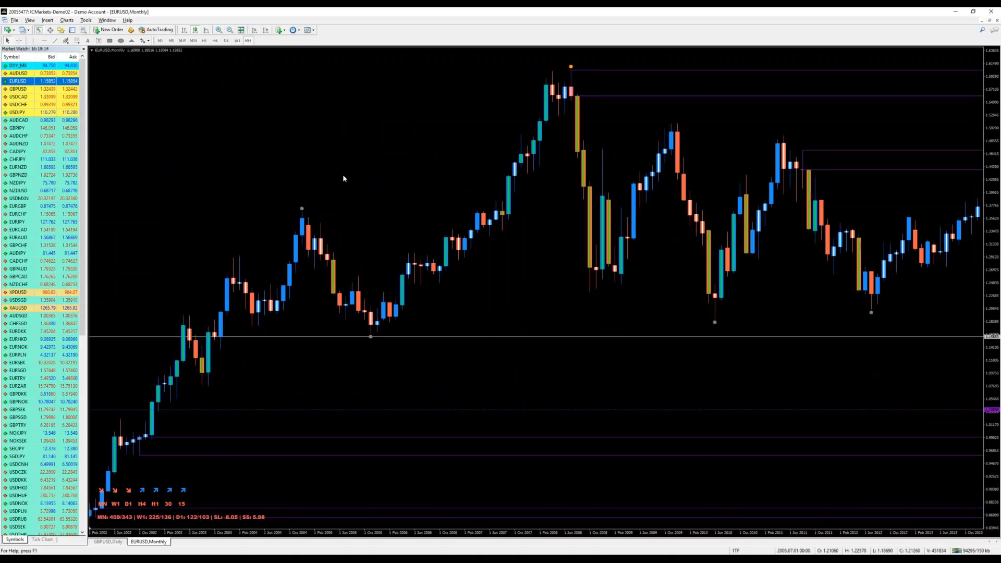
scroll(343, 177, "up", 5)
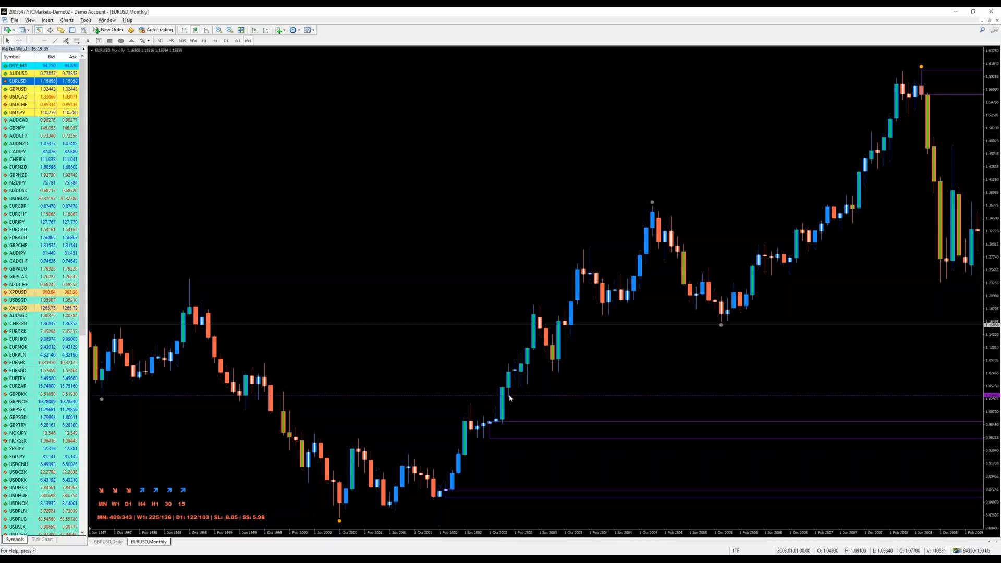
mouse_move(503, 394)
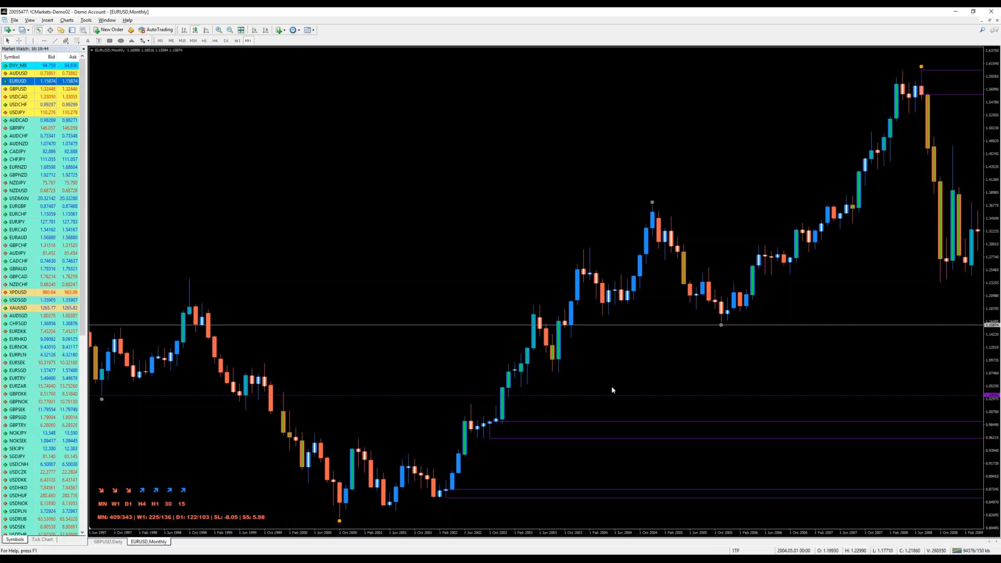
scroll(868, 516, "down", 10)
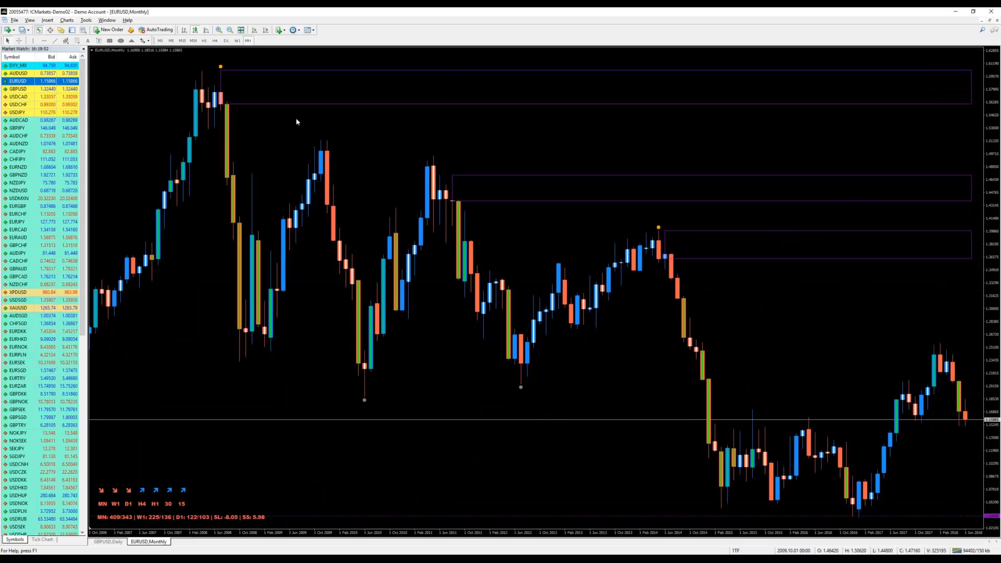
scroll(296, 122, "up", 5)
scroll(261, 89, "up", 5)
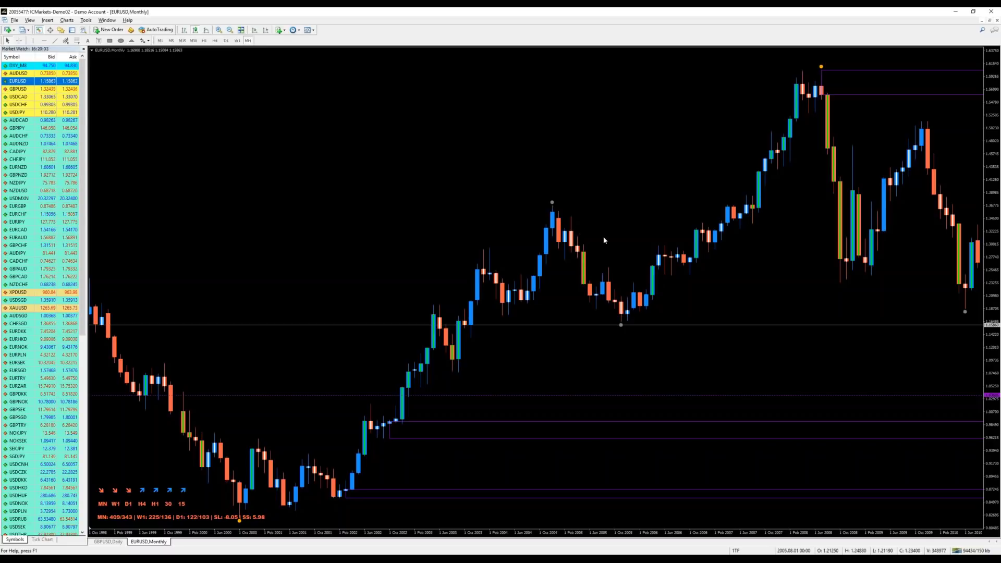
Check the horizontal line's 1.036054 price in its properties, then jump to the latest bars.
right_click(738, 396)
left_click(754, 401)
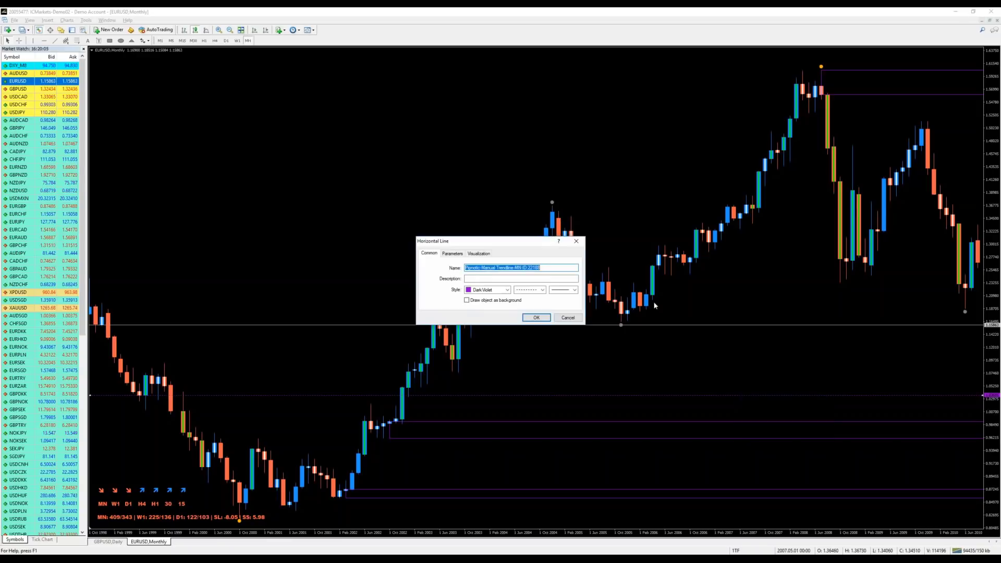
left_click(479, 253)
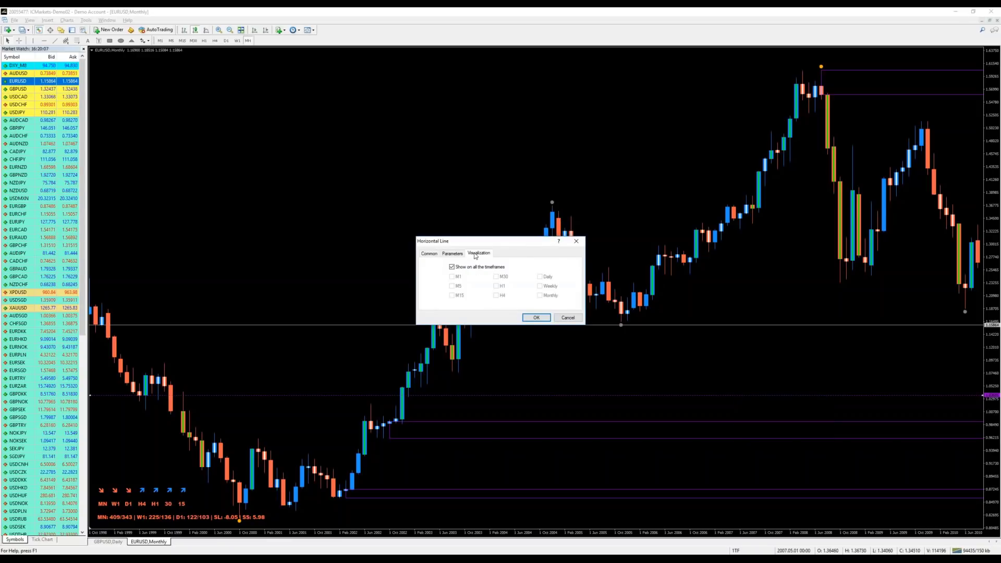
left_click(453, 253)
left_click(567, 270)
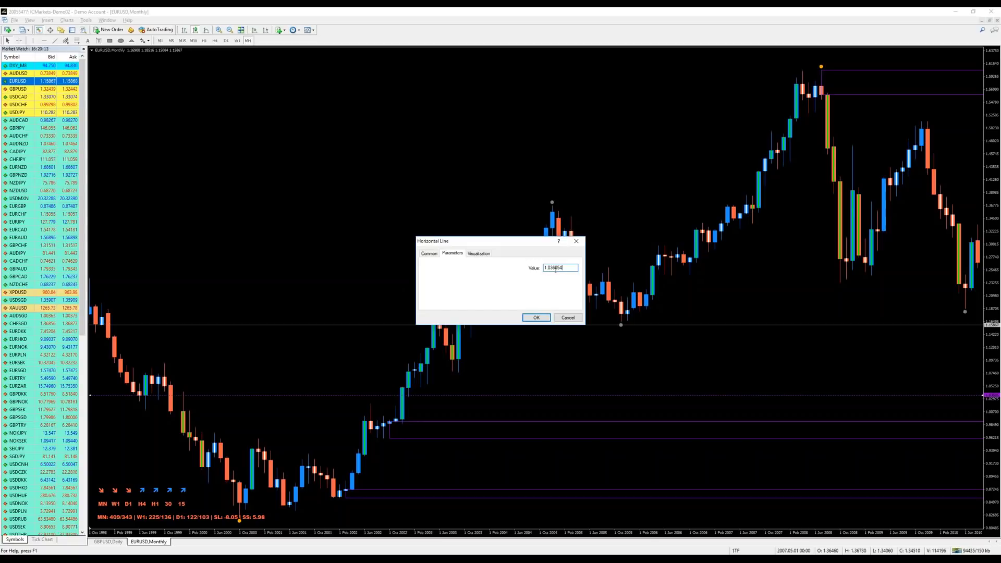
left_click(577, 243)
key("End")
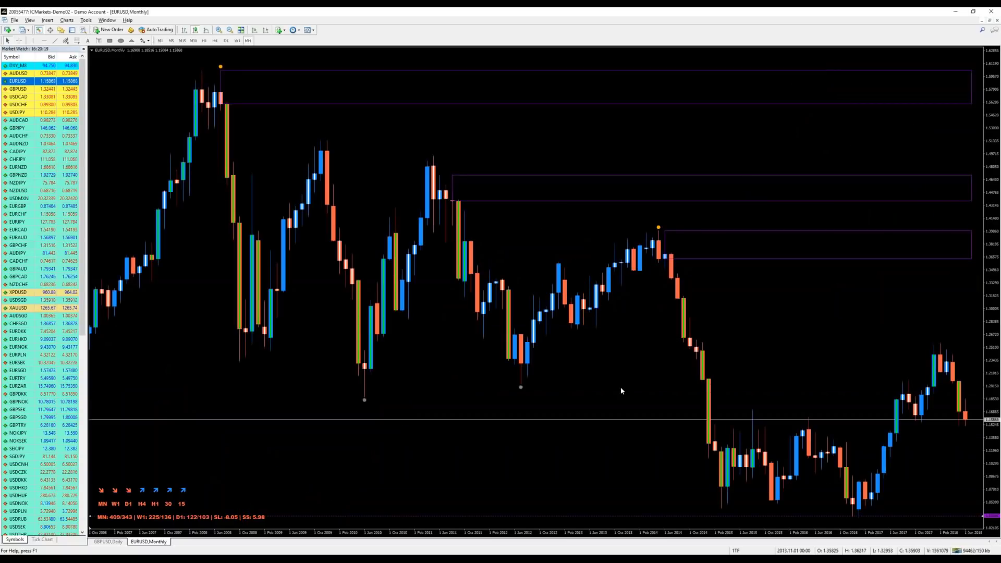
Zoom out, turn on Chart Shift for a right margin, and switch EURUSD to weekly.
scroll(621, 391, "up", 3)
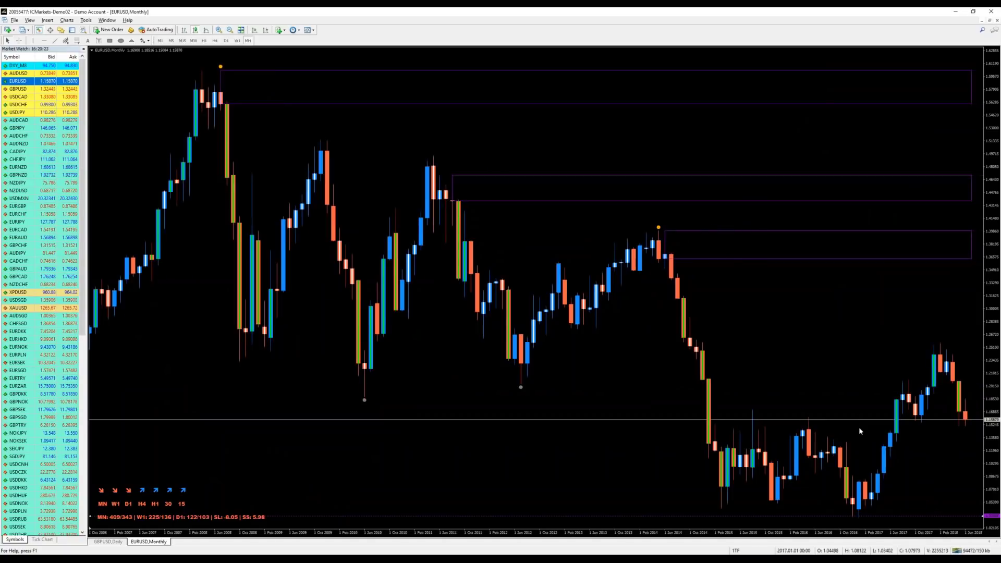
left_click(230, 29)
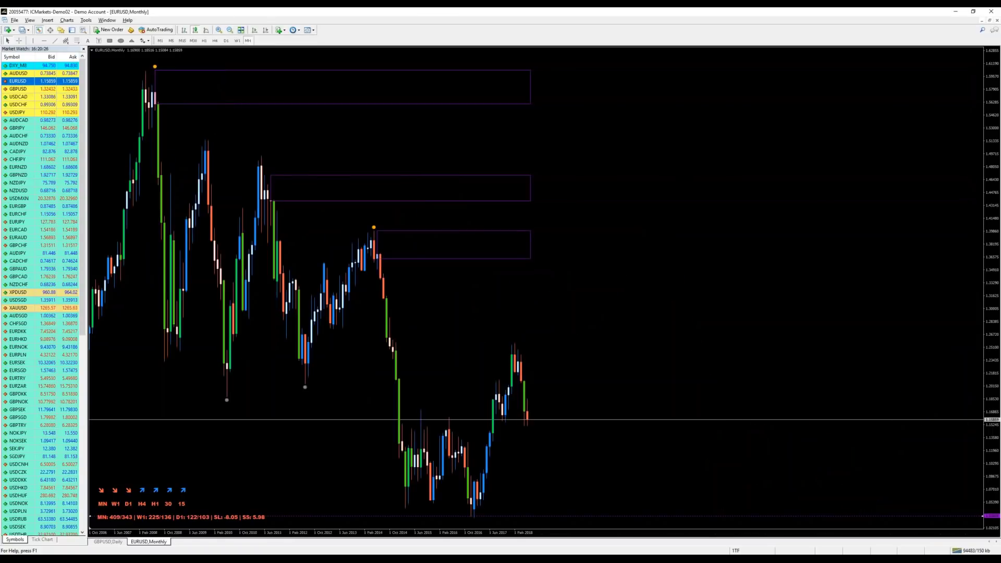
left_click(266, 30)
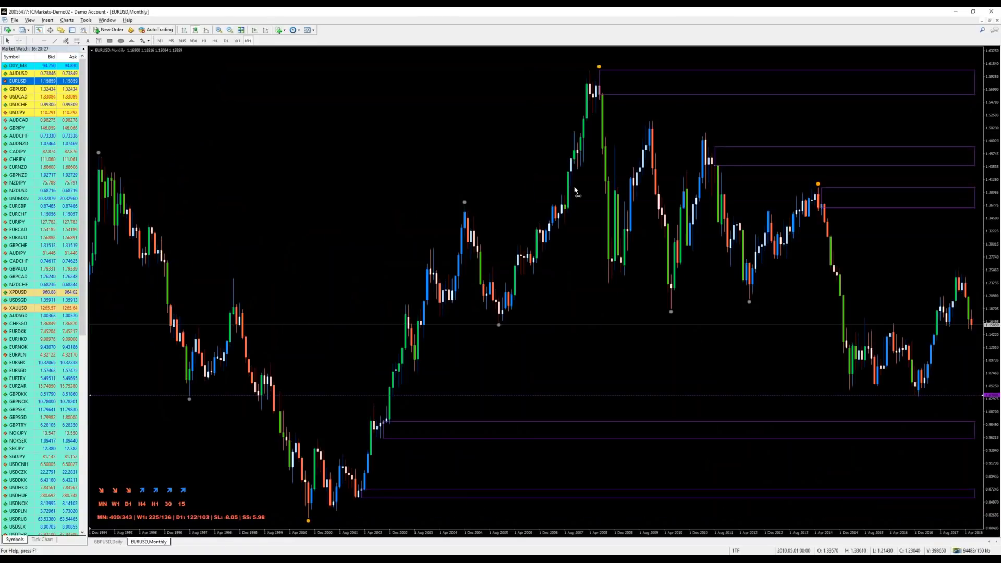
left_click(265, 30)
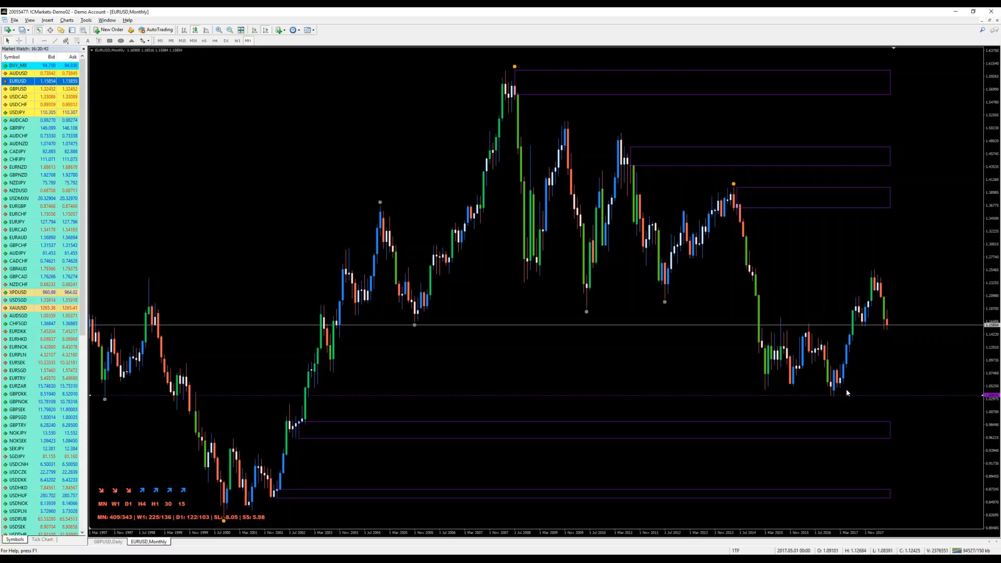
left_click(237, 40)
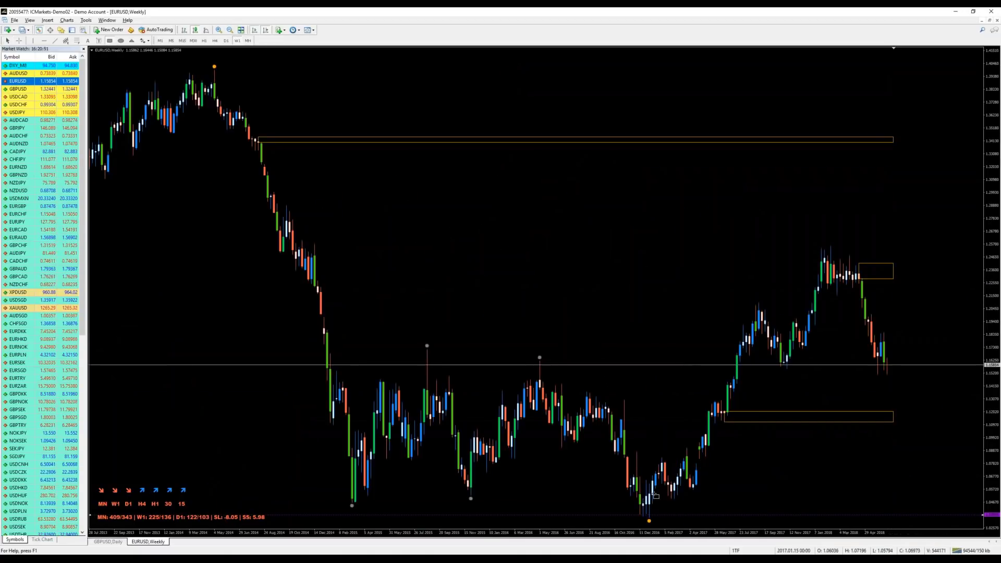
Refresh the weekly chart so the 1.05139–1.03245 demand zone redraws.
right_click(636, 256)
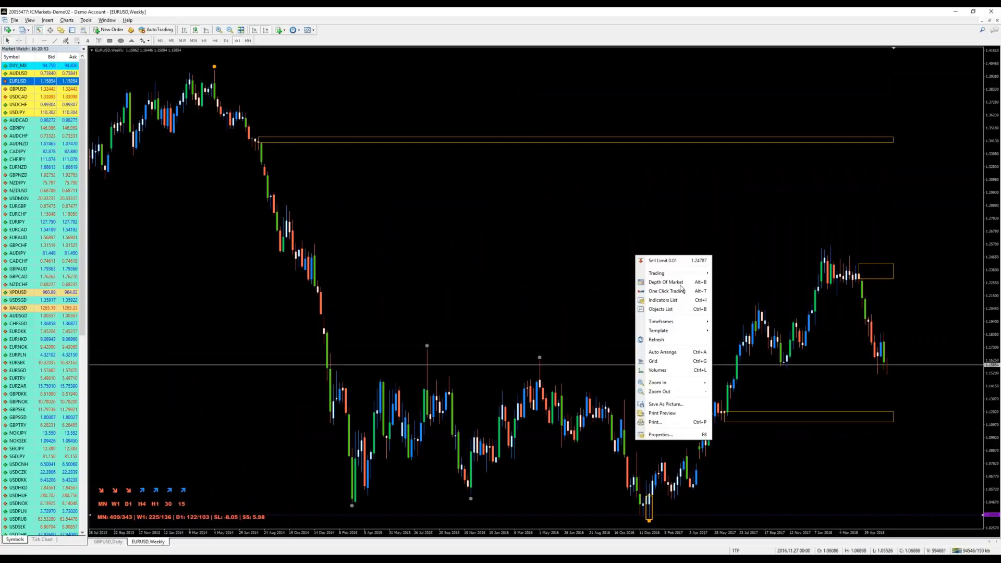
left_click(658, 340)
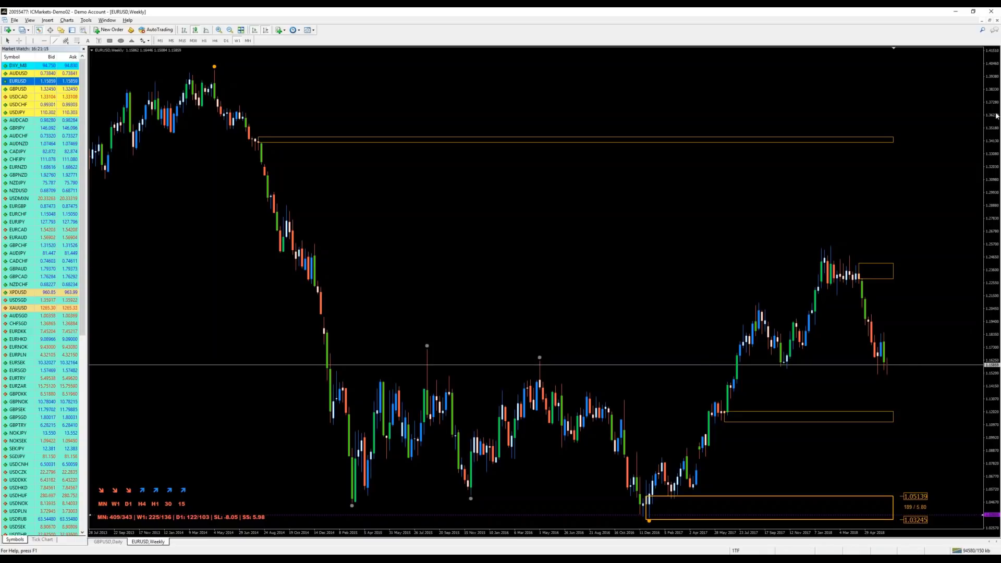
left_click(936, 134)
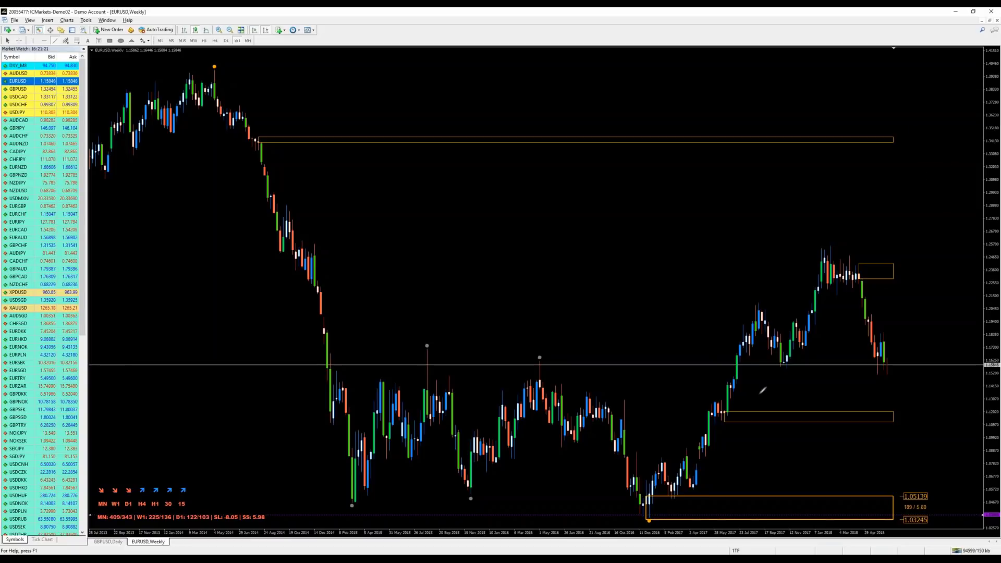
mouse_move(646, 519)
left_mouse_down()
mouse_move(756, 299)
mouse_move(790, 365)
mouse_move(830, 256)
mouse_move(861, 299)
mouse_move(888, 373)
left_mouse_up()
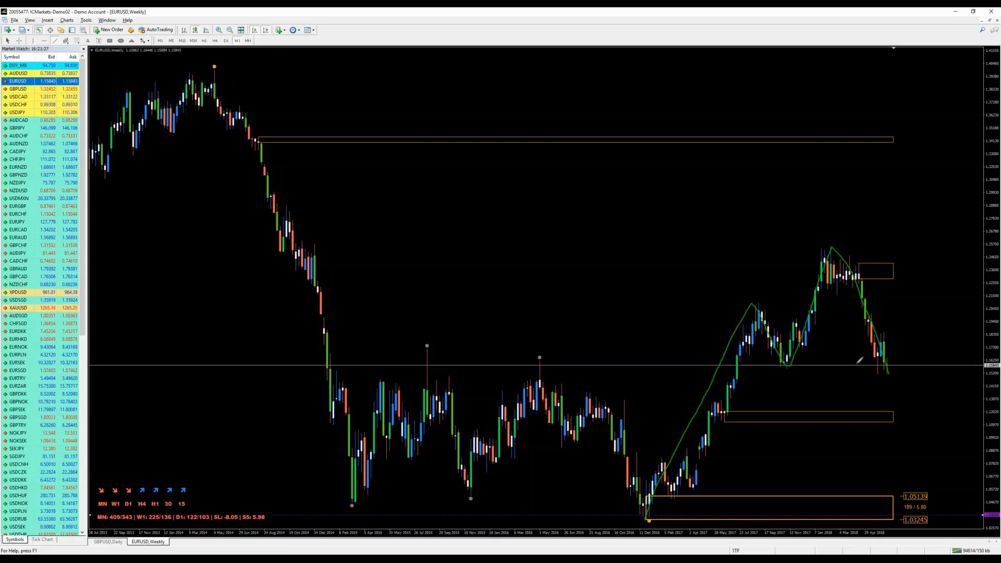
left_click(649, 517)
left_click(539, 360)
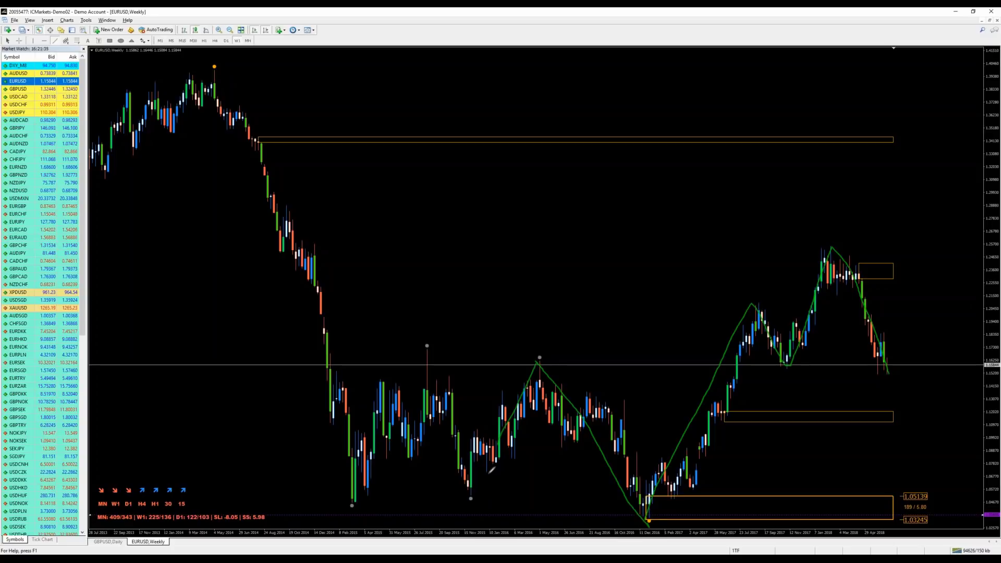
left_click(472, 498)
left_click_drag(650, 512, 651, 516)
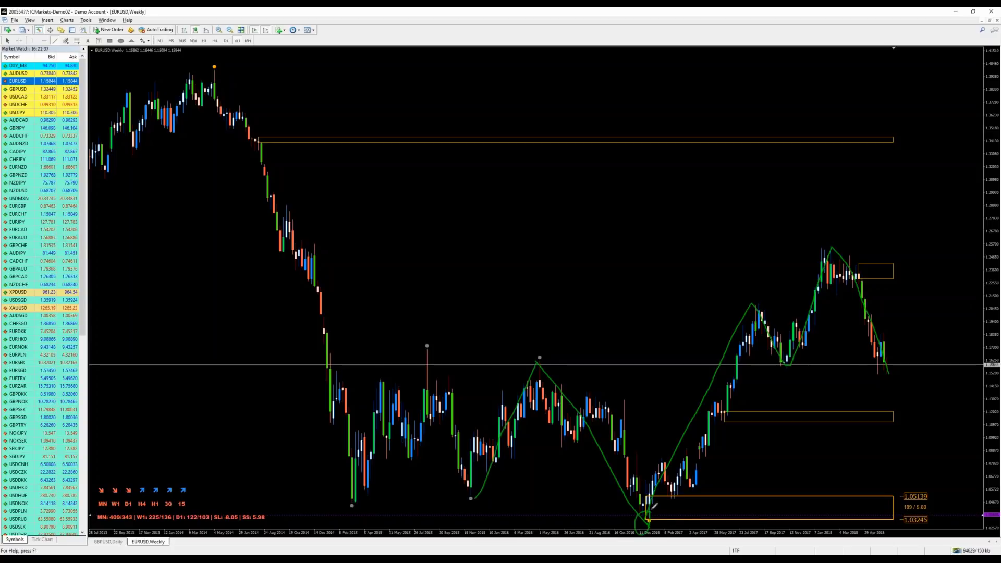
left_click_drag(787, 358, 788, 361)
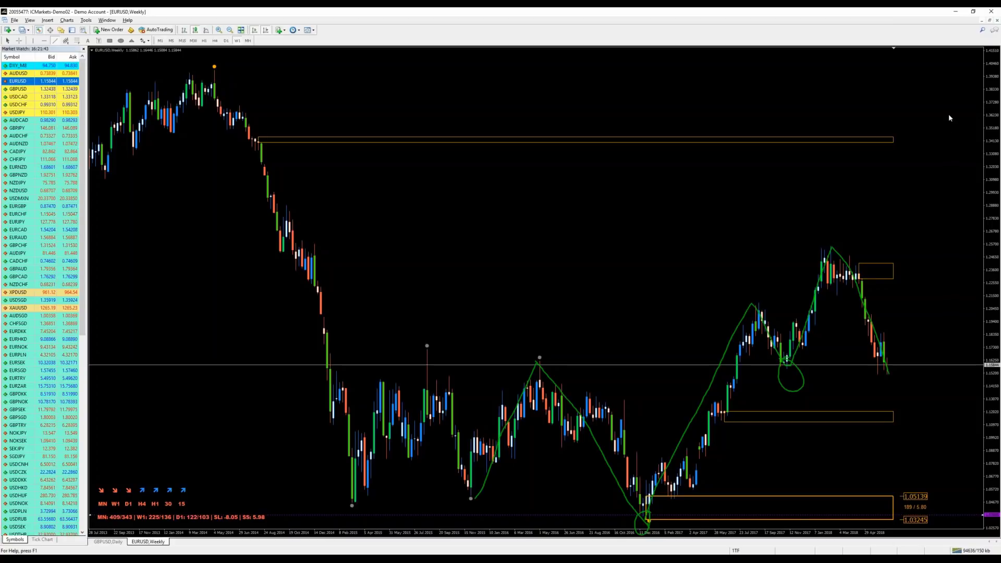
key("Escape")
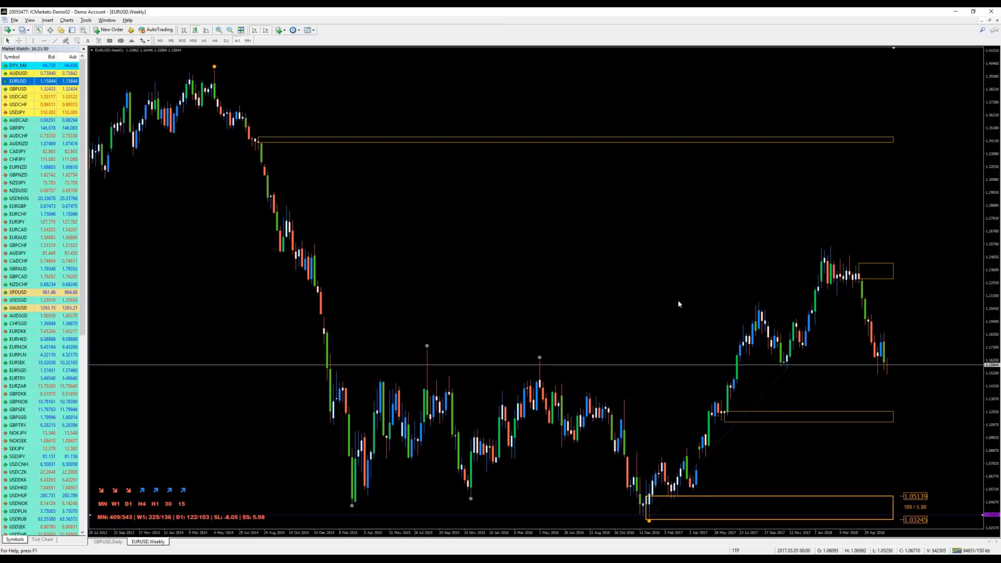
Extend the dotted trendline as a ray and box the Jan–Feb 2018 zone at 1.25556–1.22700.
right_click(682, 484)
left_click(677, 347)
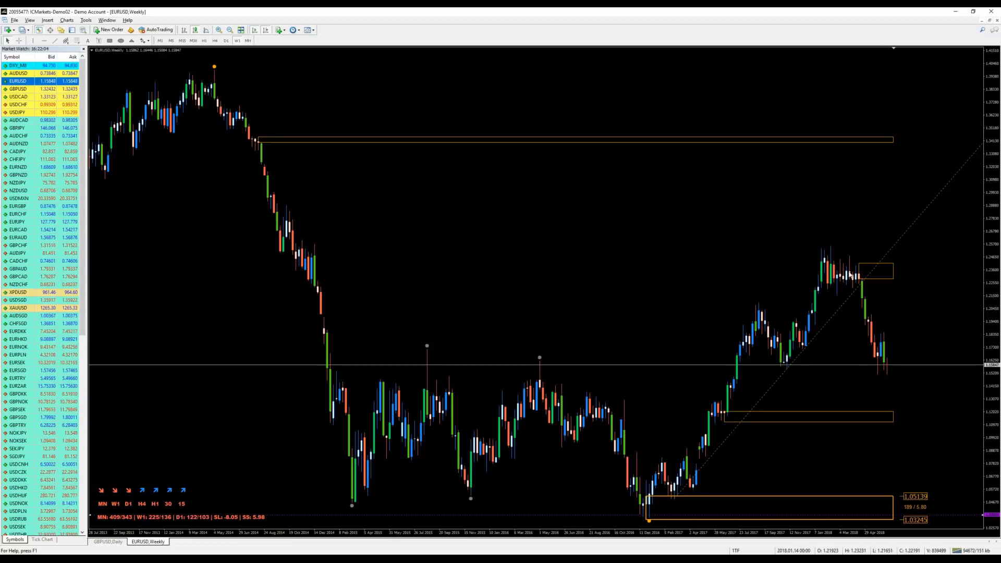
left_click(109, 41)
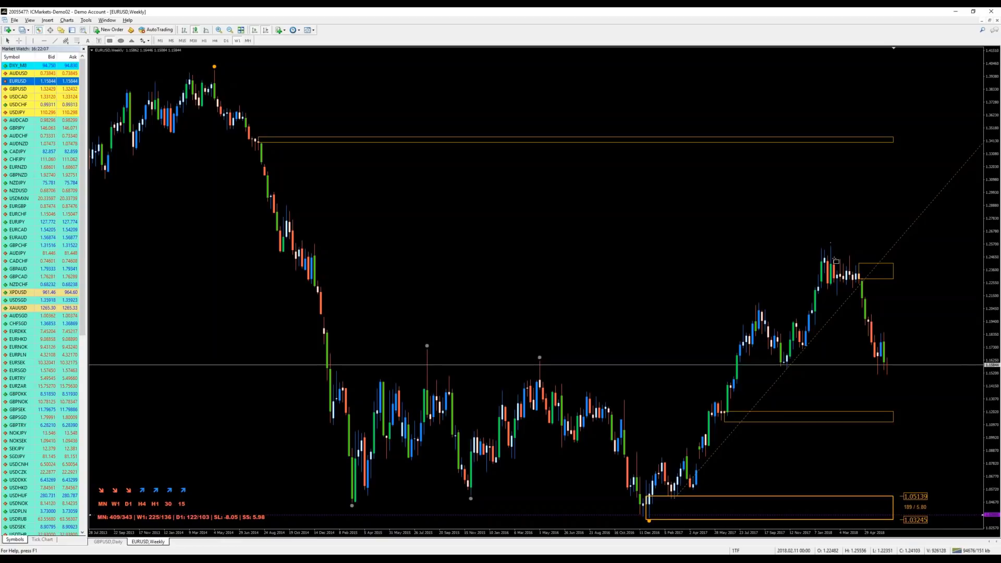
left_click_drag(831, 243, 861, 279)
Refresh the chart and draw a second zone box from 1.14398 down to 1.13060.
right_click(559, 186)
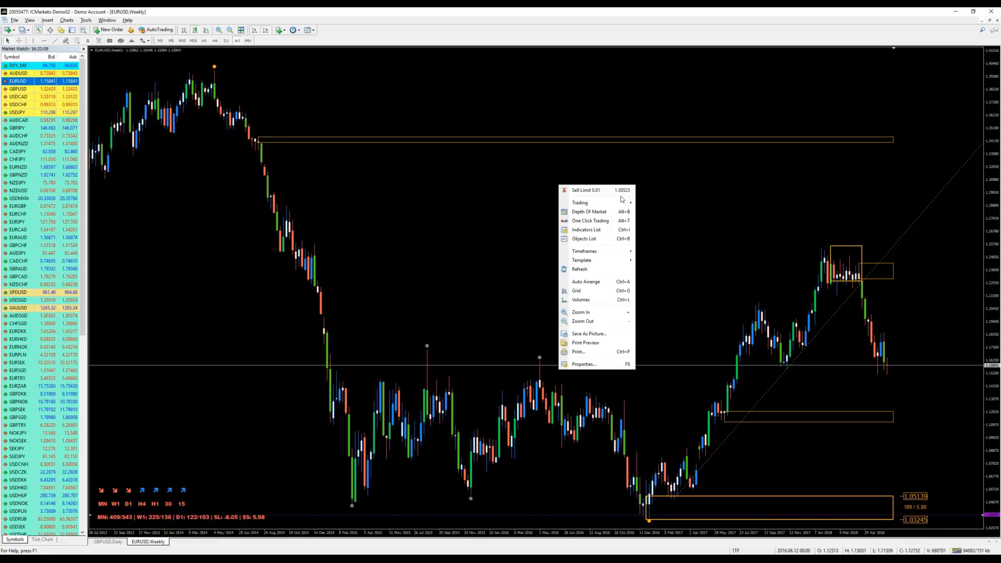
left_click(596, 269)
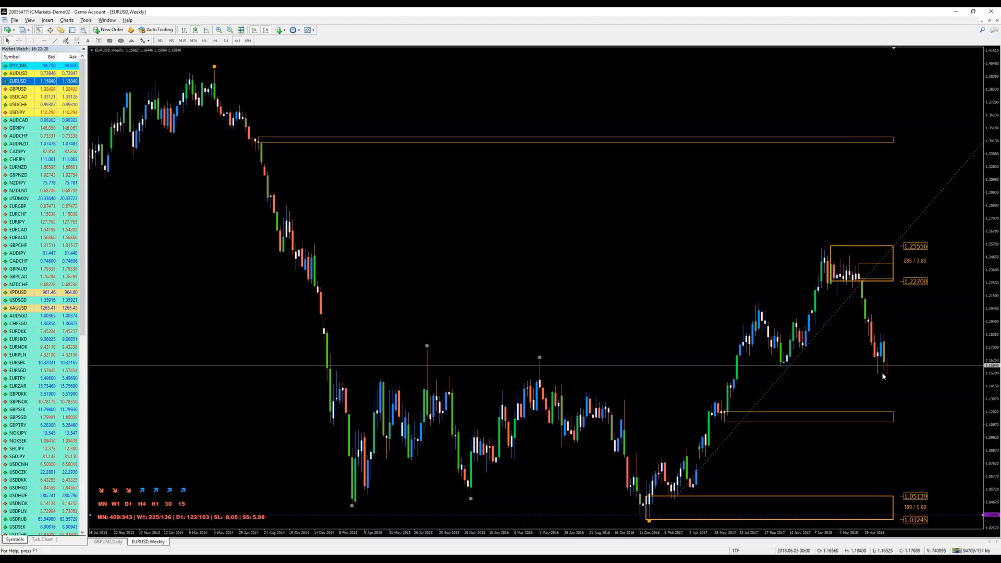
left_click(110, 41)
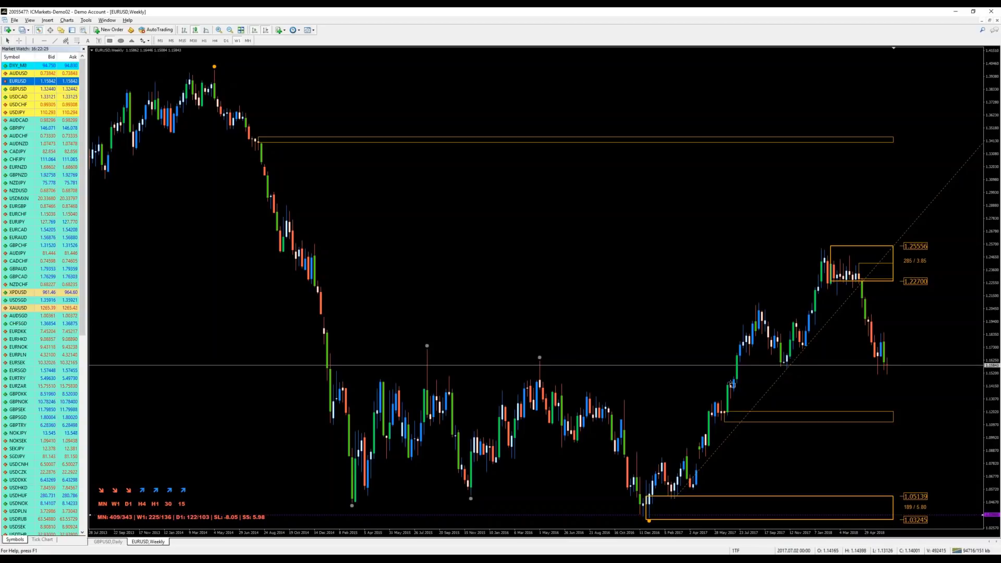
left_click_drag(732, 384, 740, 399)
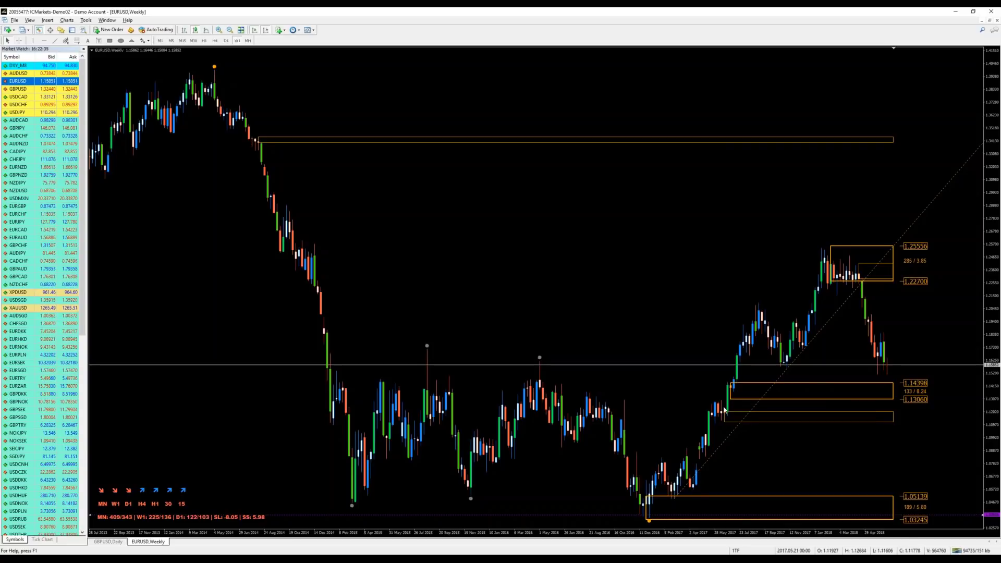
Set EnableSupplyAndDemandAnalysis to false in the Pipnotic Supply and Demand indicator's inputs.
right_click(333, 76)
left_click(360, 120)
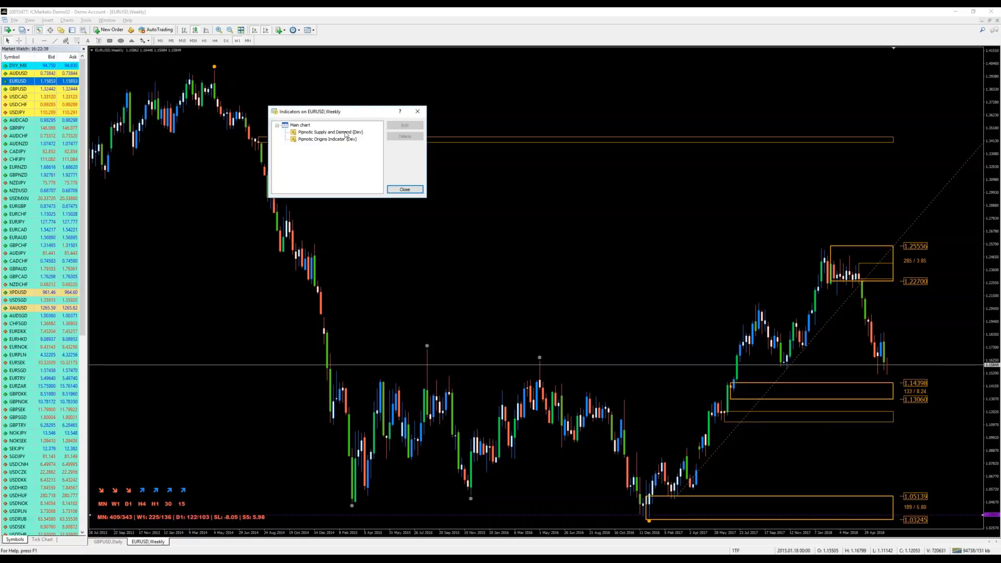
double_click(345, 132)
left_click(313, 223)
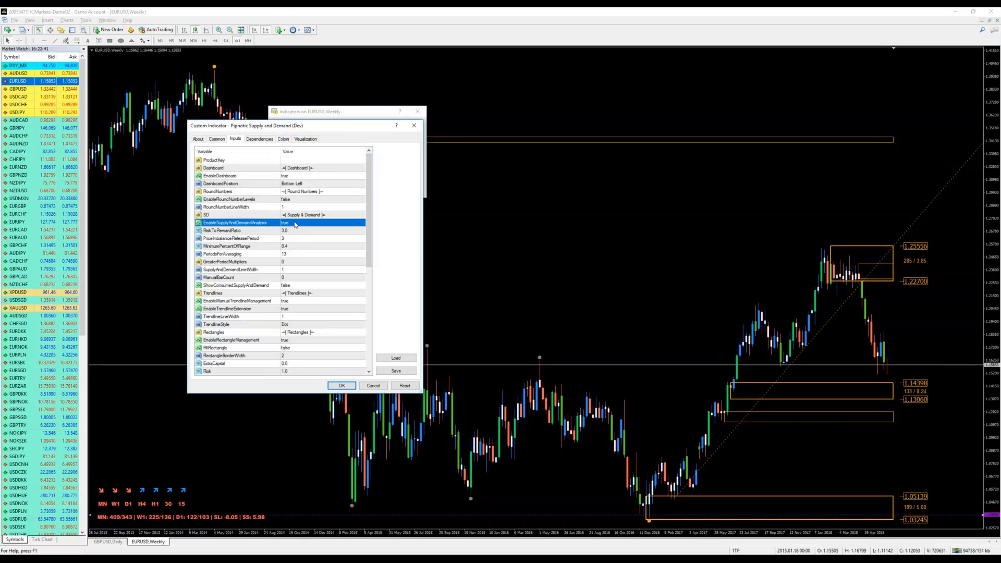
left_click(362, 222)
left_click(313, 238)
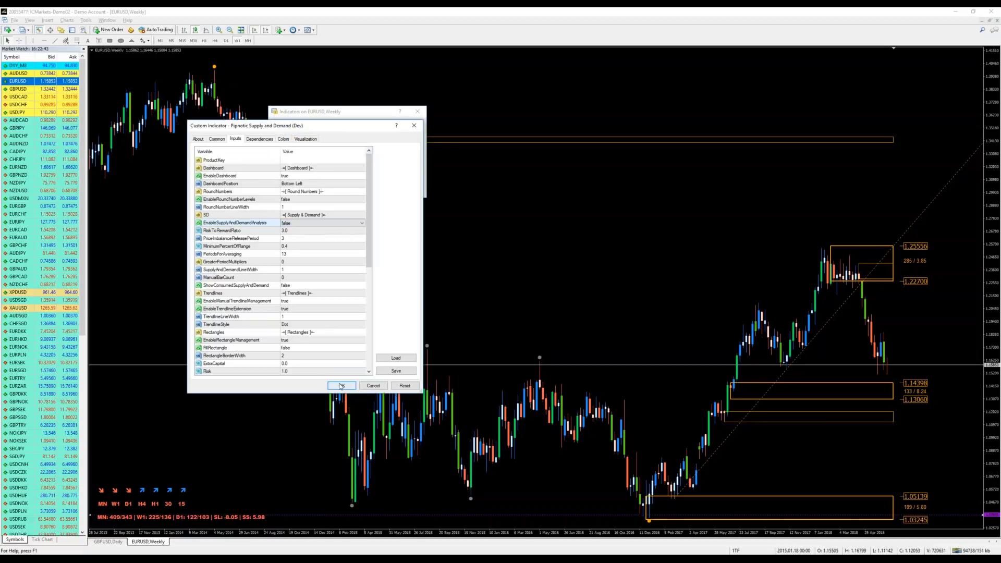
left_click(341, 385)
left_click(397, 189)
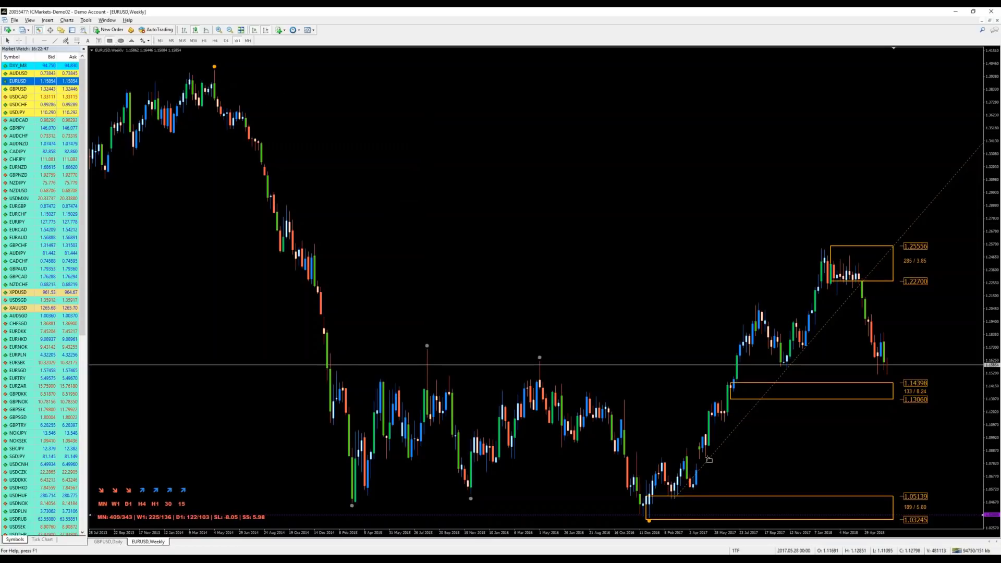
right_click(621, 225)
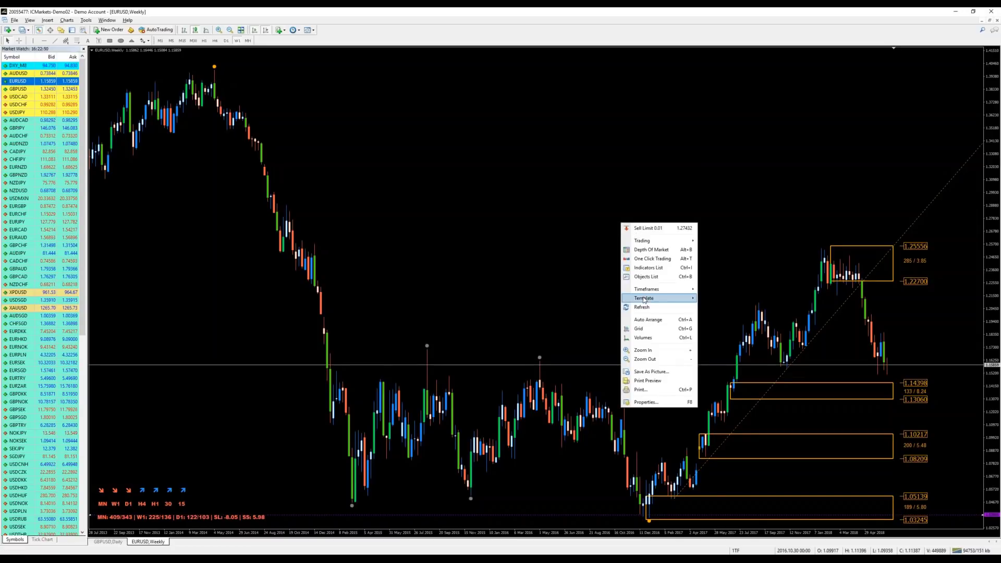
left_click(824, 370)
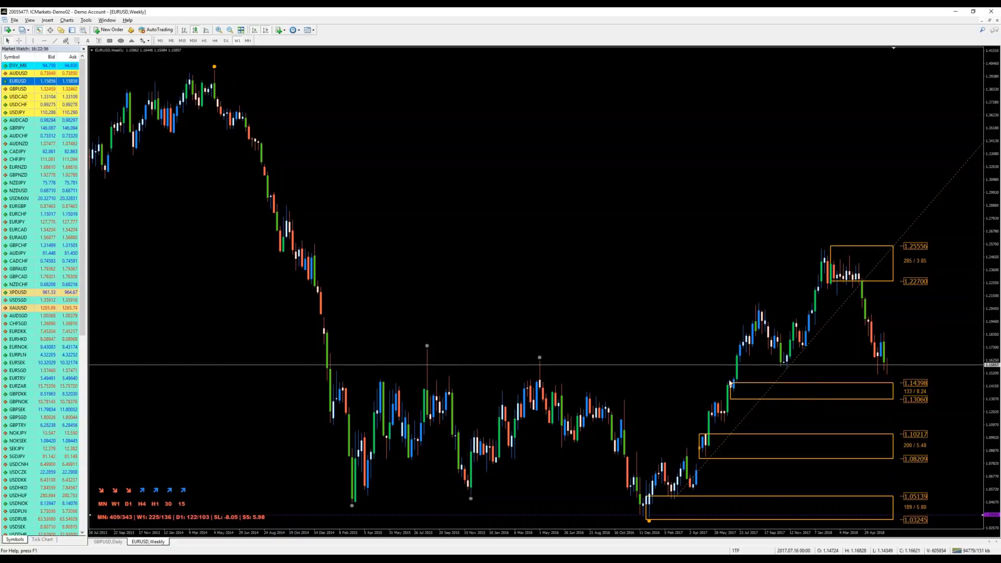
On the daily chart, narrow the middle zone rectangle by moving its top-left corner right.
left_click(226, 41)
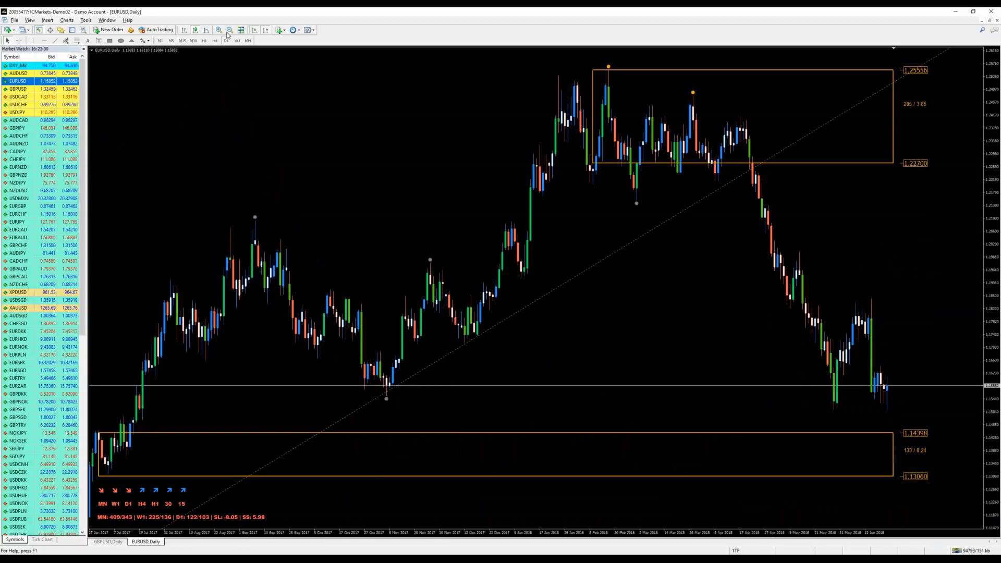
scroll(304, 177, "up", 3)
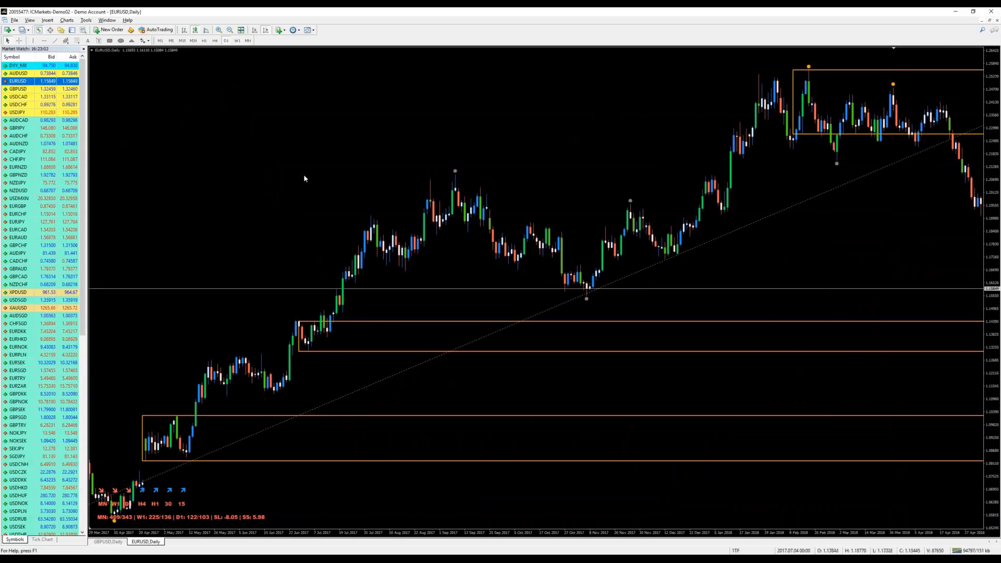
double_click(299, 321)
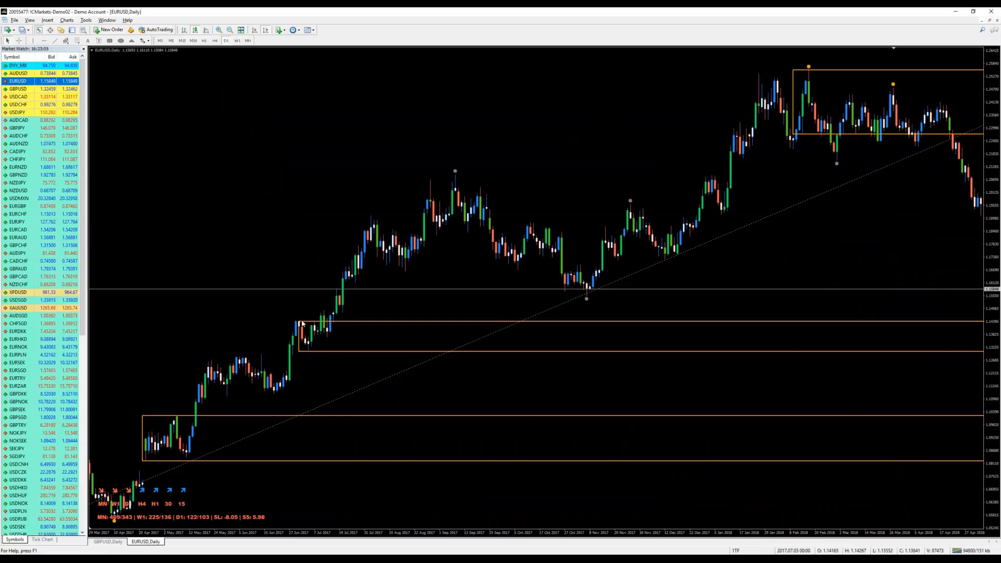
left_click_drag(300, 322, 328, 324)
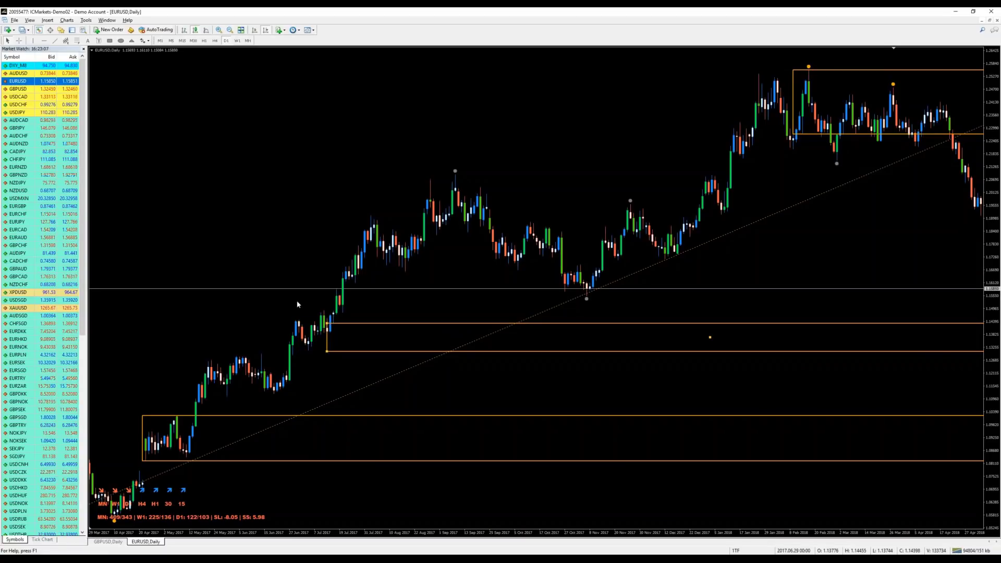
scroll(367, 272, "down", 1)
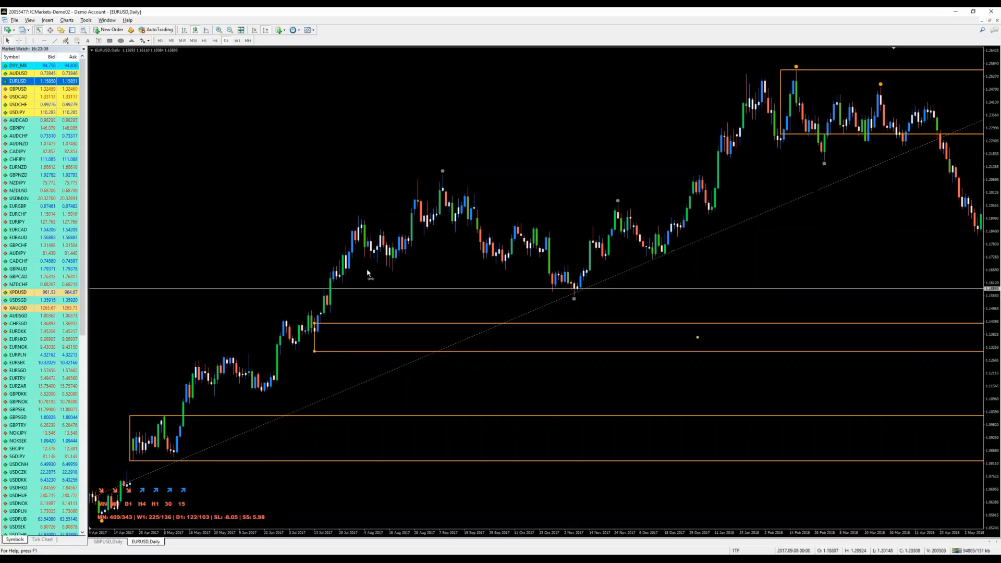
left_click_drag(367, 273, 259, 281)
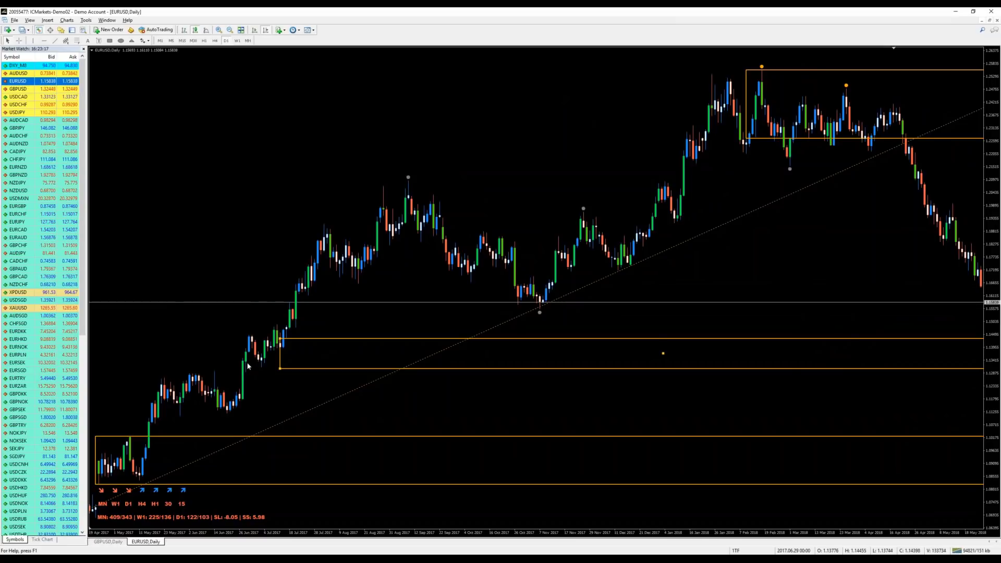
Add a horizontal line at 1.12941 and verify its value in the line properties.
left_click(44, 42)
left_click(251, 370)
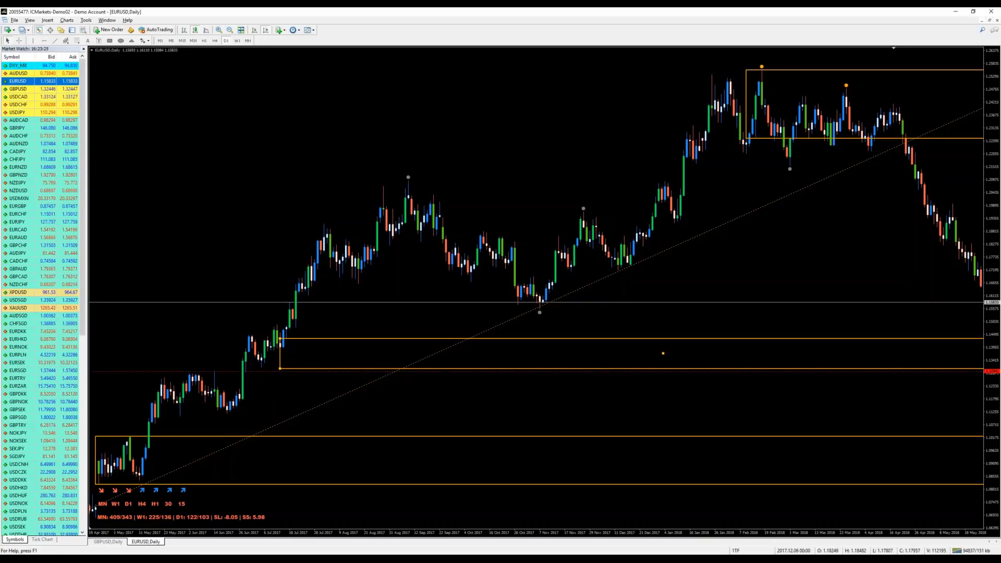
right_click(605, 371)
left_click(620, 379)
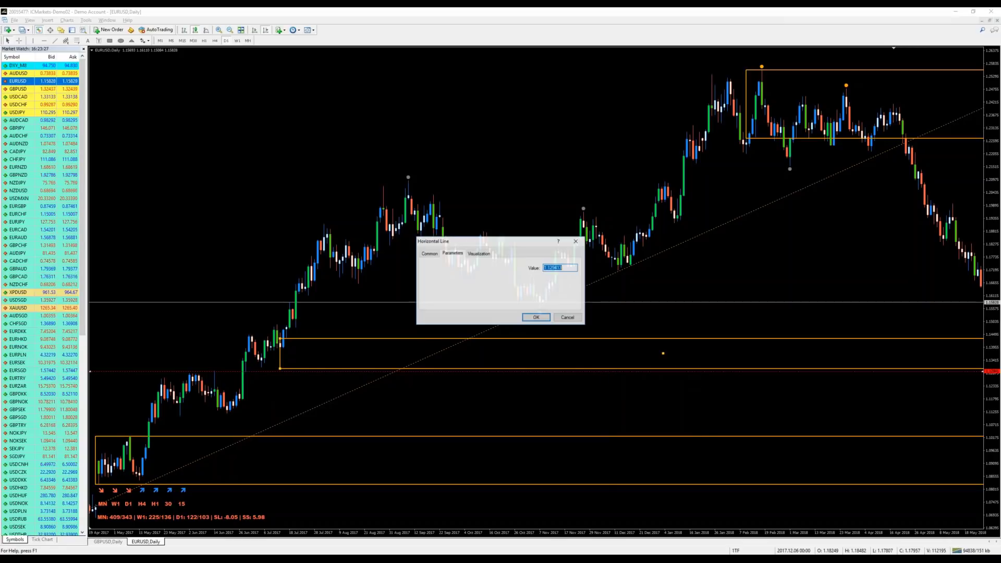
key("End")
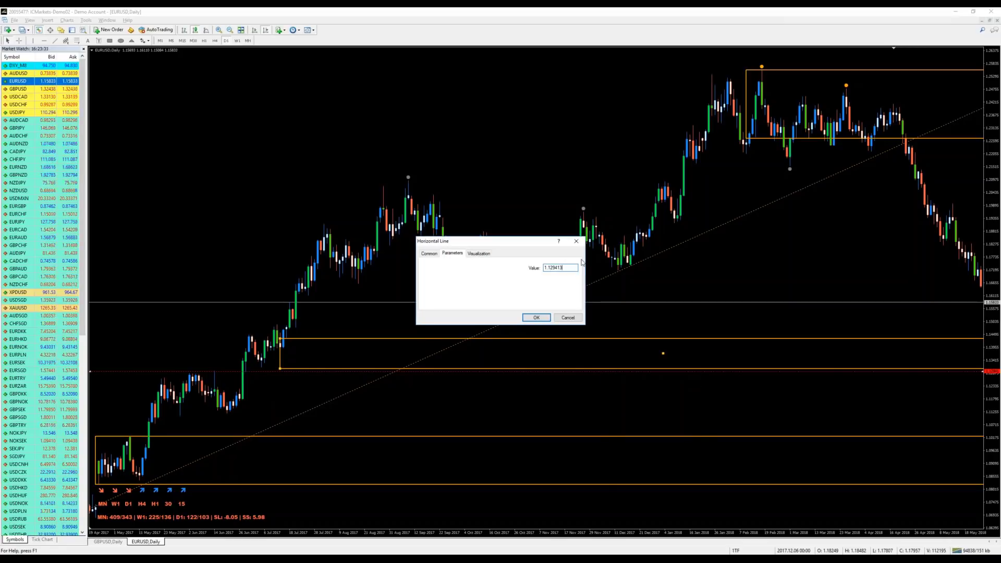
left_click(565, 319)
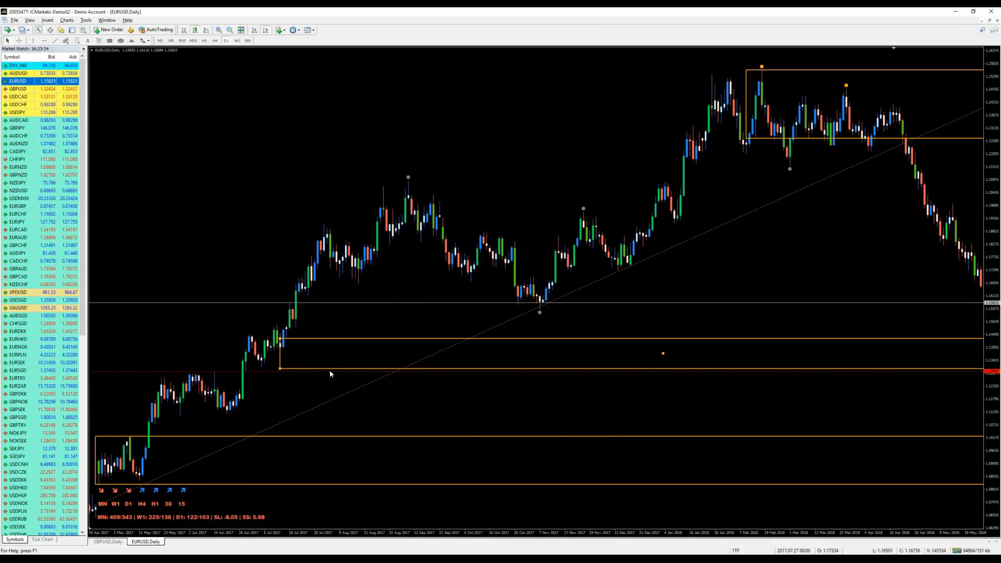
scroll(331, 372, "down", 3)
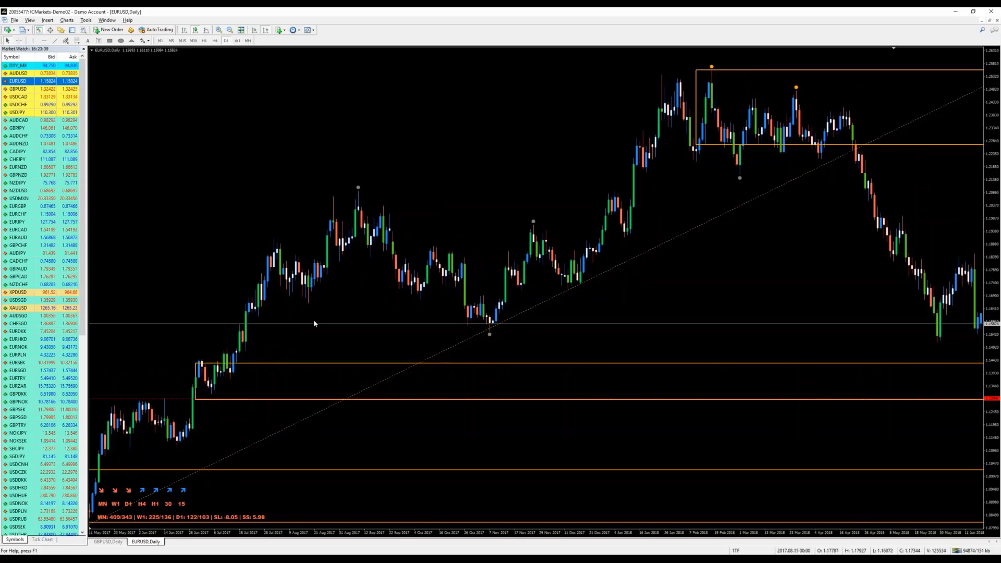
scroll(314, 319, "down", 3)
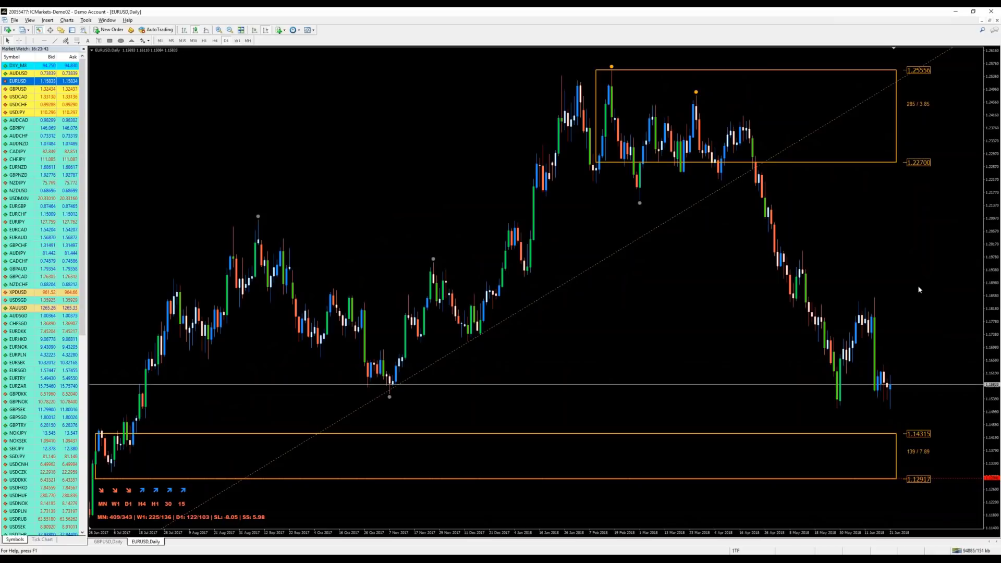
Move the daily chart to the 2016–2018 period and place a horizontal price line at about 1.108.
left_click(230, 30)
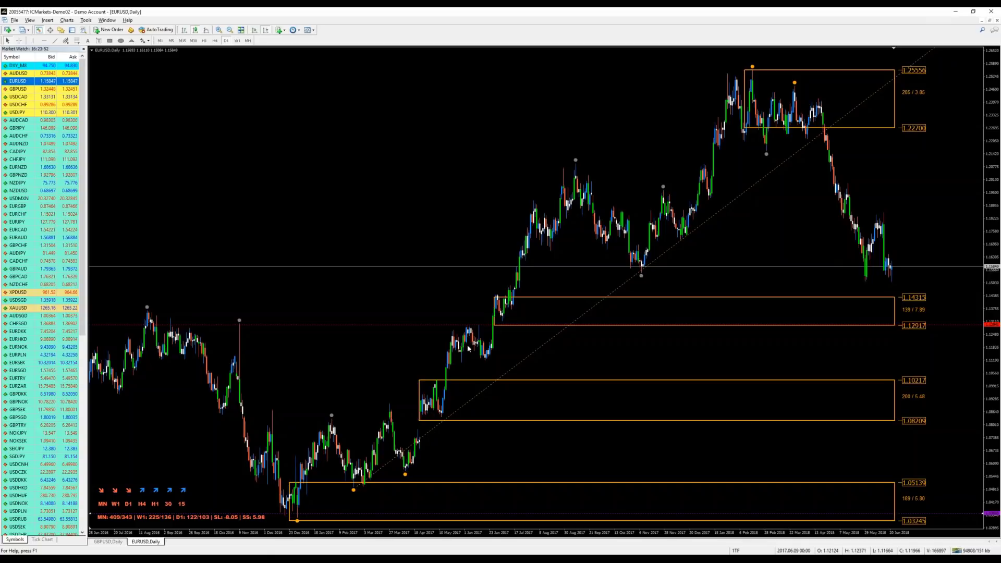
mouse_move(458, 342)
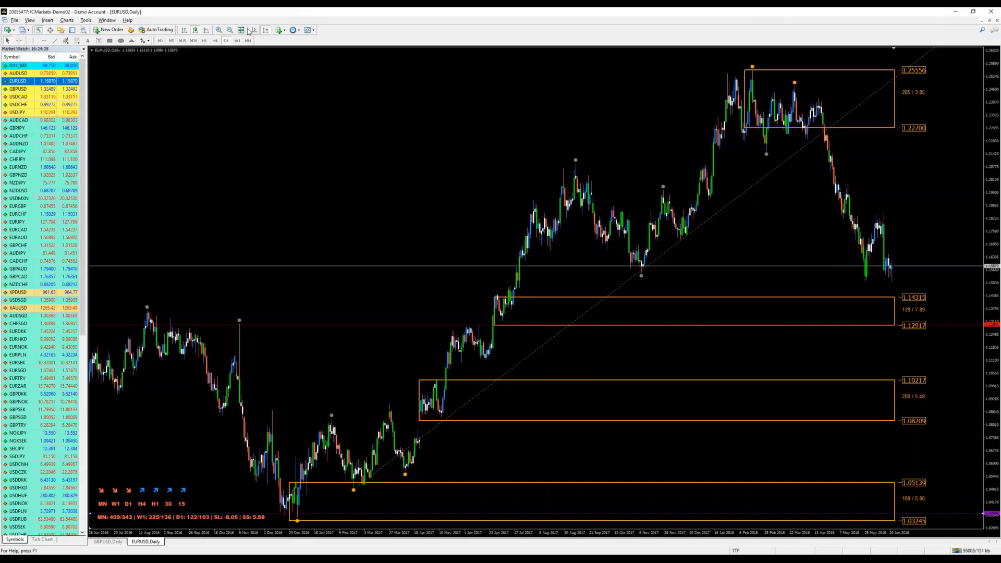
key("plus")
scroll(265, 111, "down", 3)
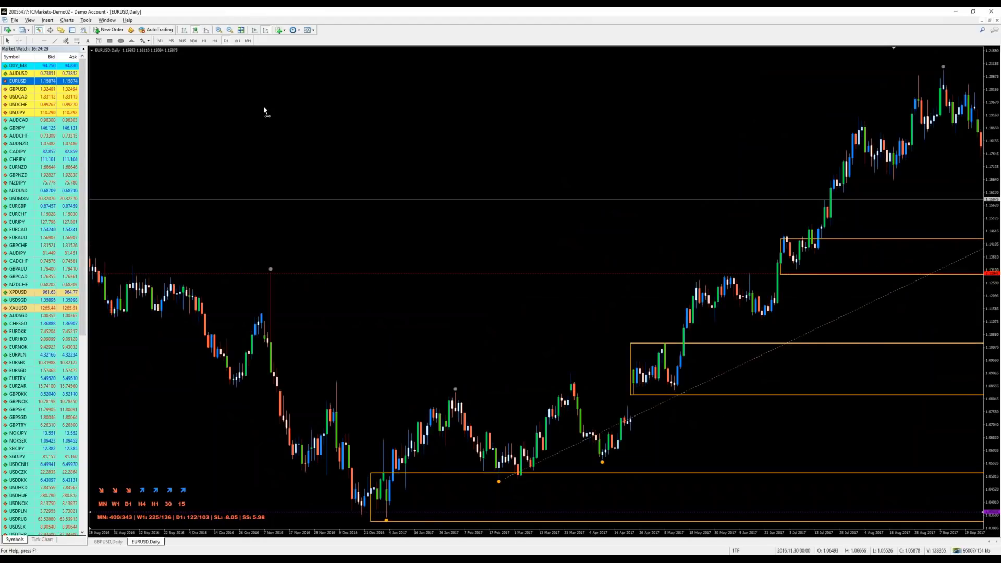
scroll(265, 110, "down", 3)
scroll(400, 387, "down", 2)
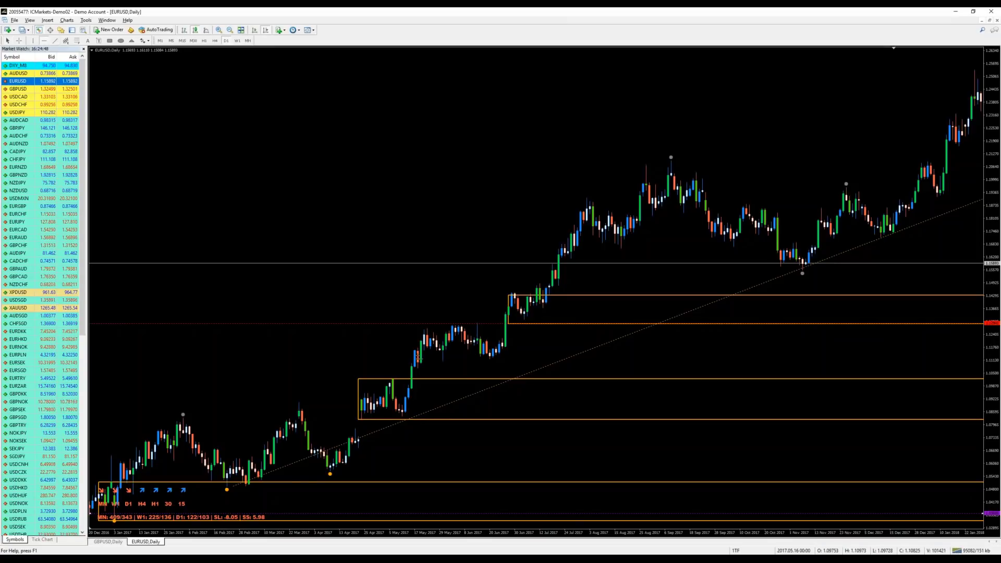
left_click(414, 366)
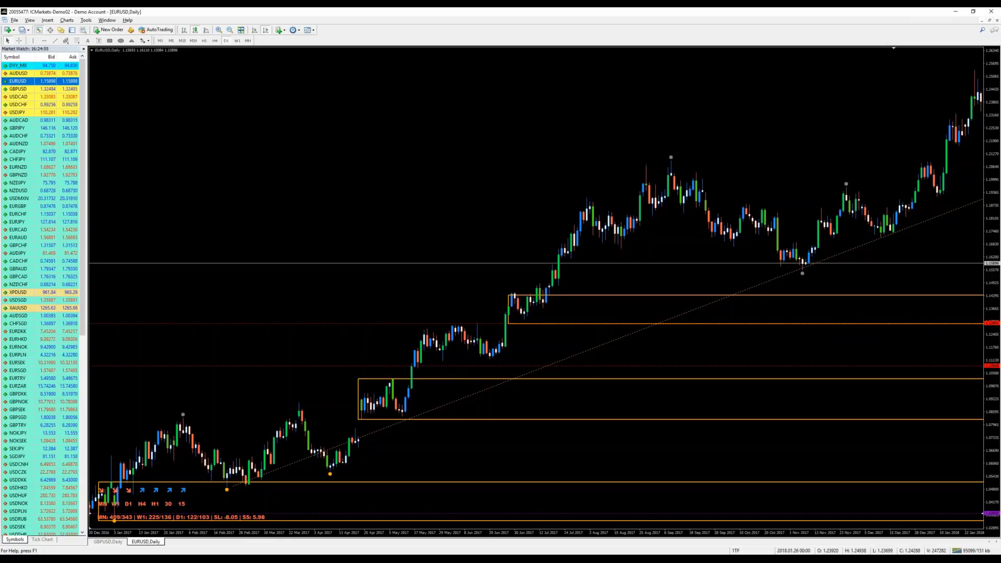
Check that the red line's properties show a value of 1.108481, close unchanged, and deselect it.
right_click(906, 366)
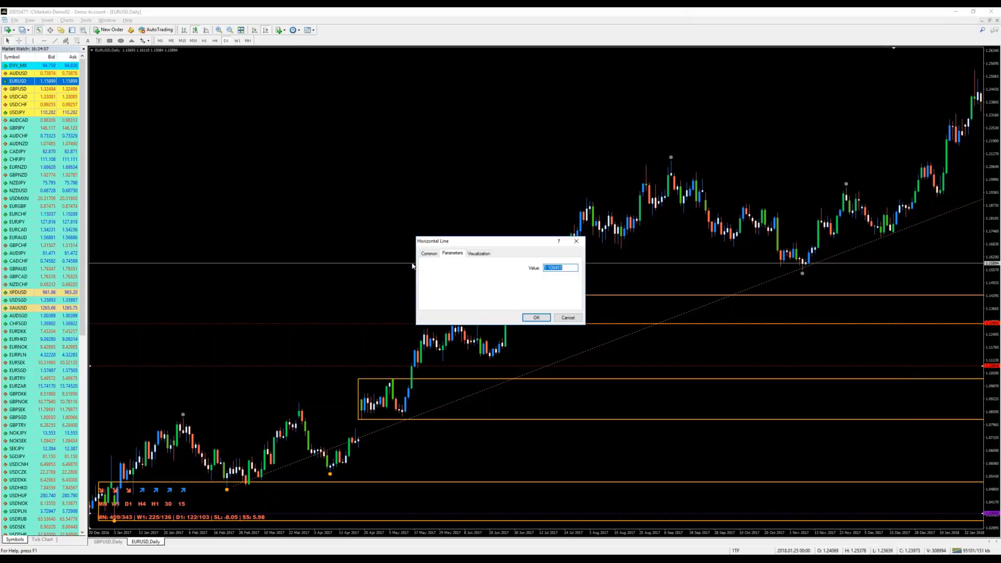
left_click(933, 370)
left_click(567, 266)
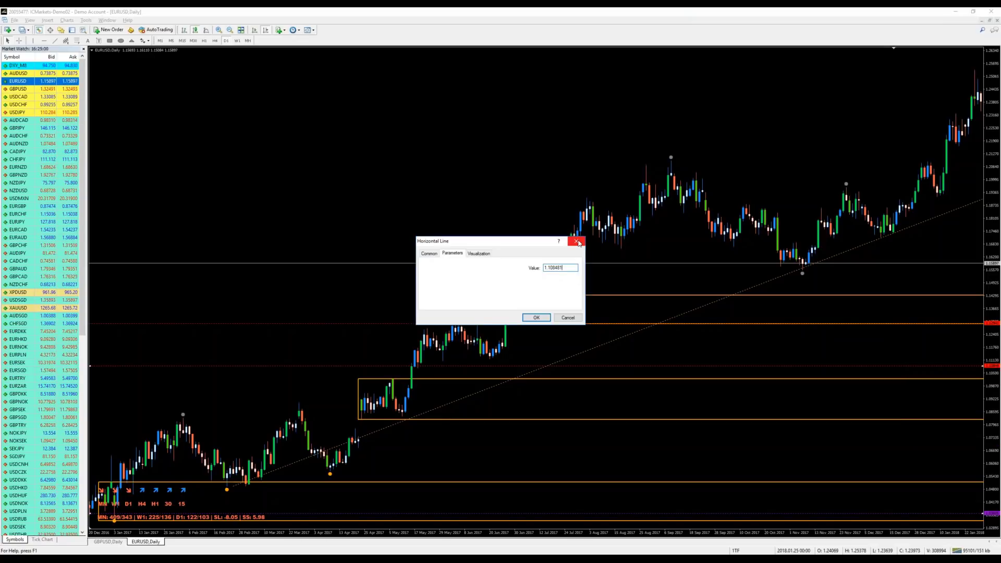
left_click(577, 241)
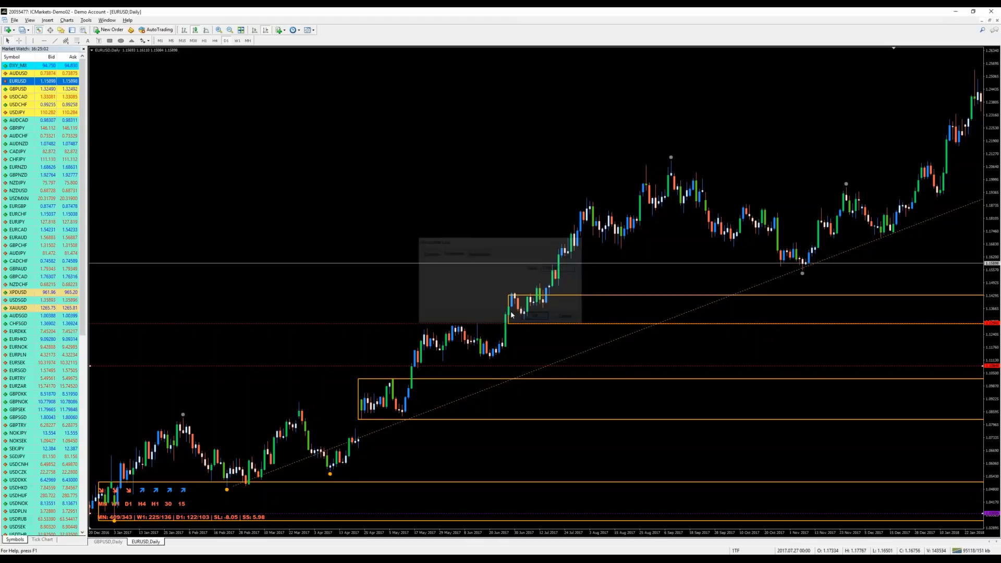
left_click(178, 367)
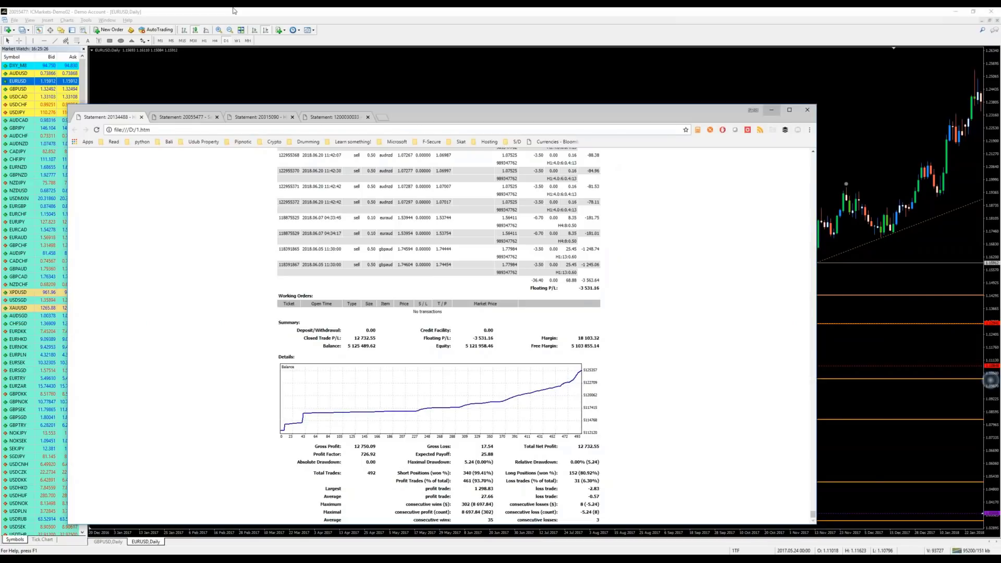
Move the Chrome Statement window up and maximize it to fill the screen.
left_click_drag(414, 109, 473, 82)
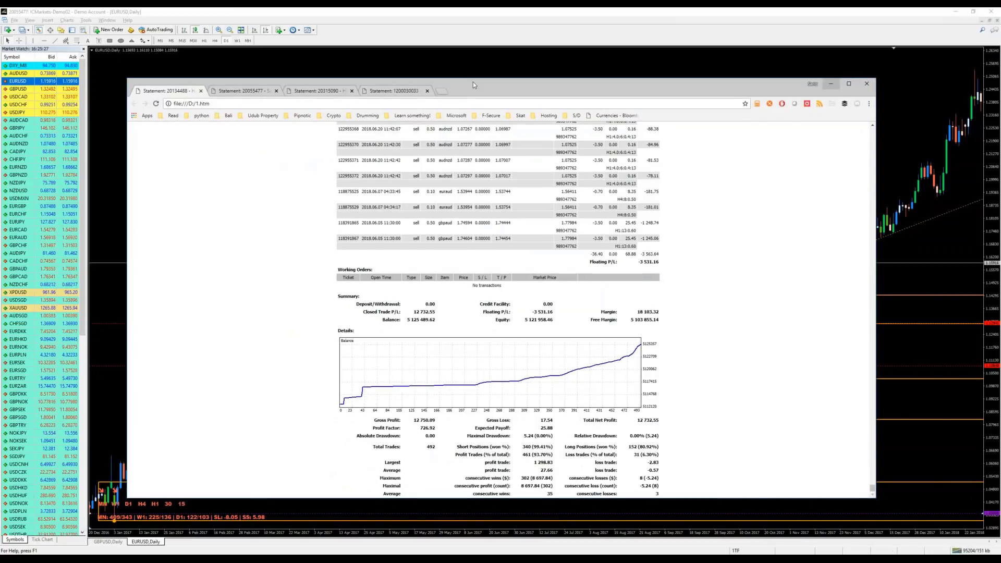
double_click(473, 83)
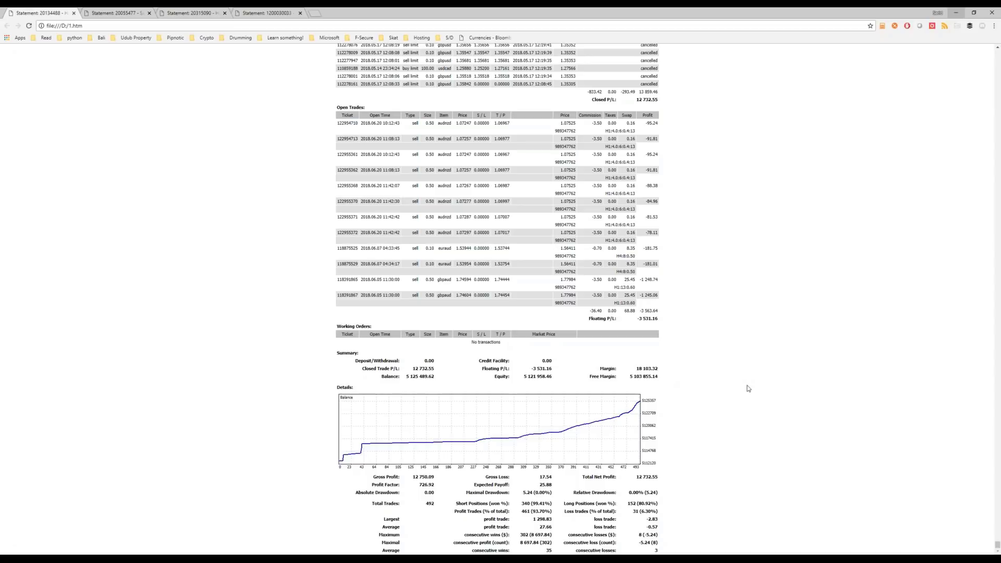
Review the 2.htm statement report, then switch to the 4.htm statement for comparison.
left_click(106, 14)
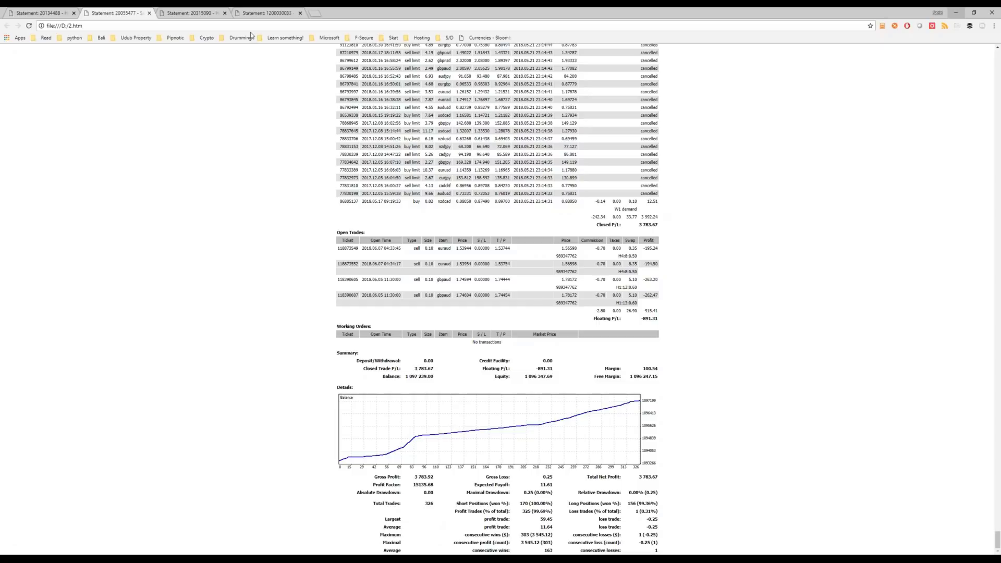
left_click(259, 13)
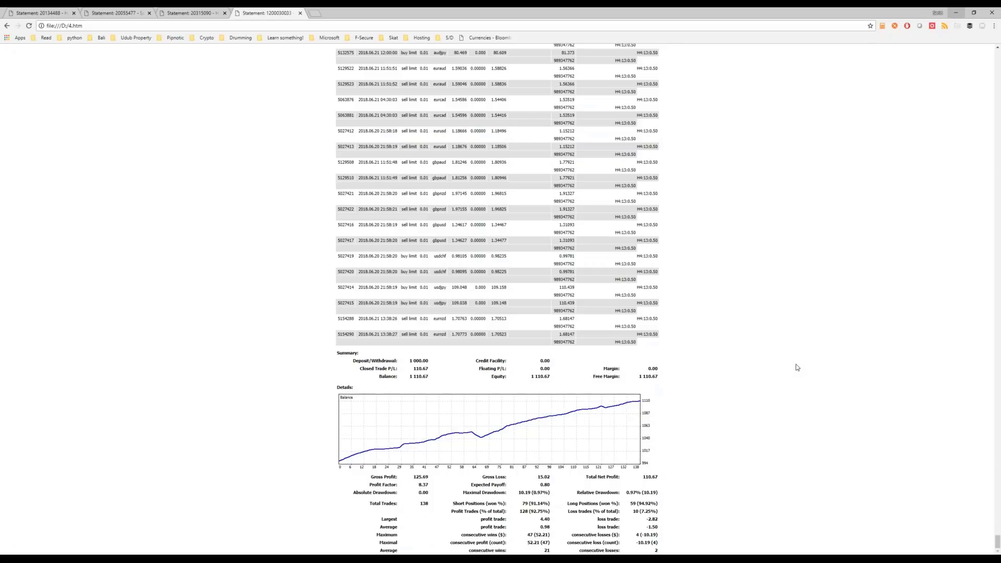
Highlight short positions won 91.14, long positions won 94.92 and relative drawdown 10.19.
double_click(534, 503)
double_click(644, 504)
double_click(650, 492)
Load pipnotic.com/ in a new tab and scroll through its testimonials and latest articles.
left_click(315, 13)
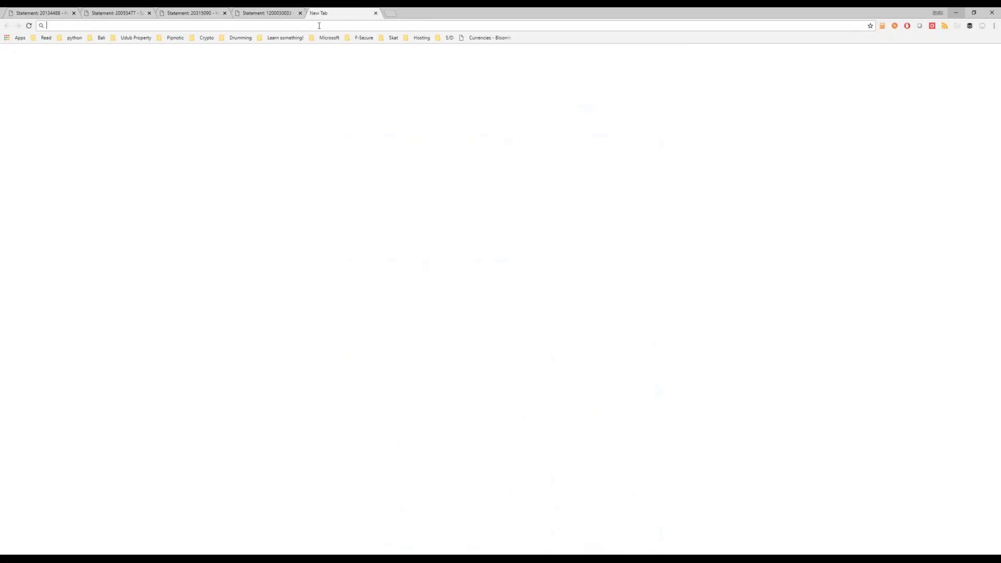
type("pip")
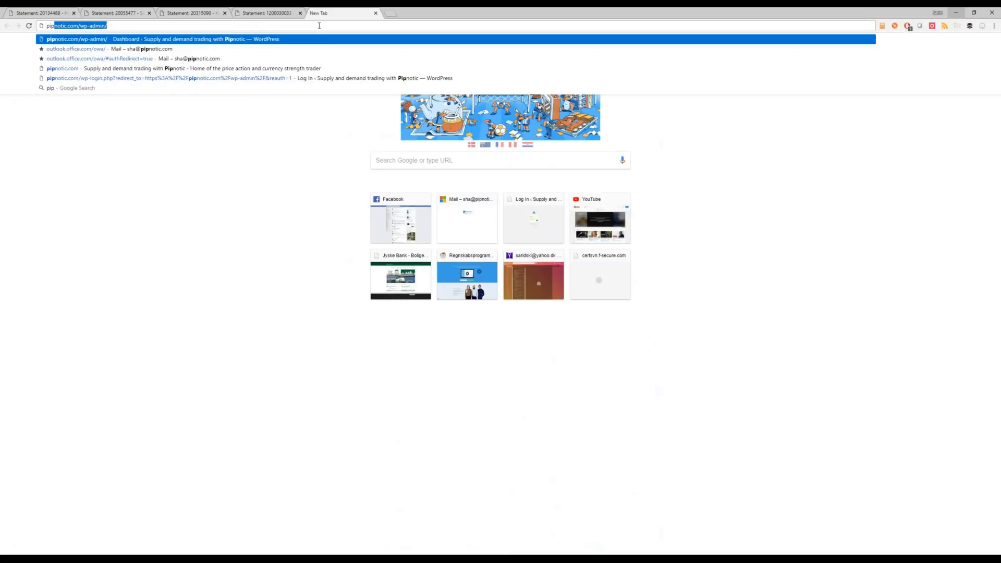
type("notic.com/wp-")
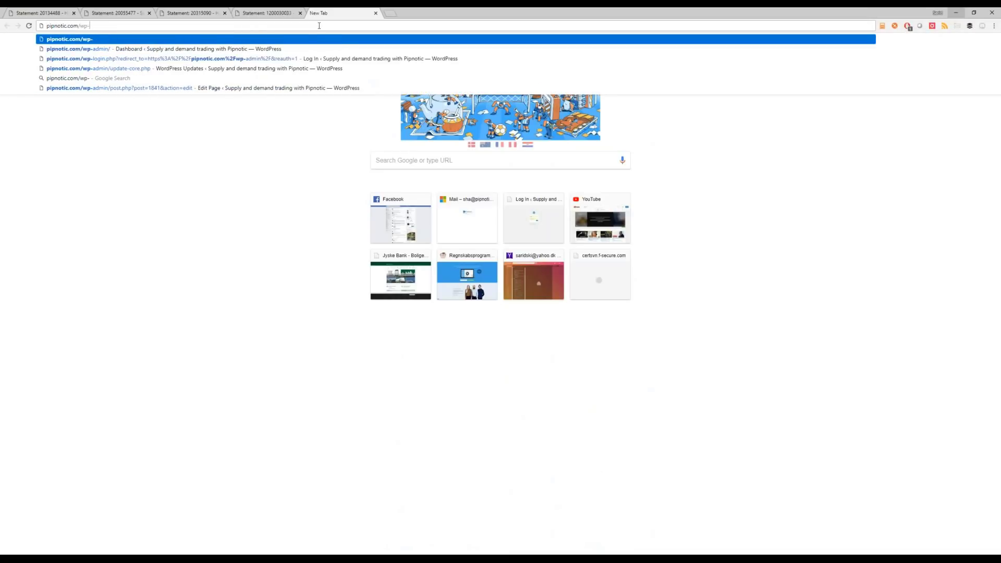
key("Return")
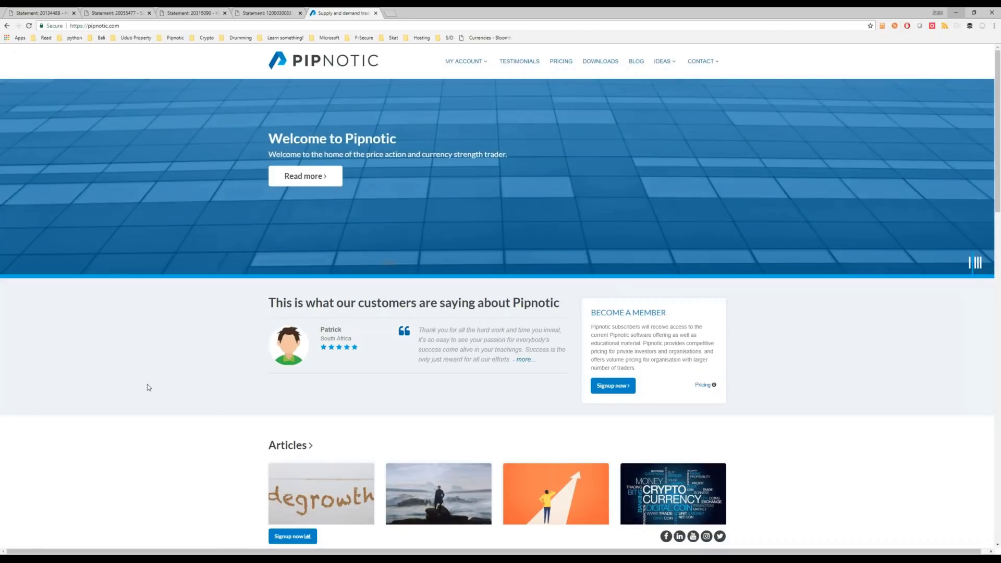
scroll(147, 388, "down", 1)
scroll(147, 387, "down", 2)
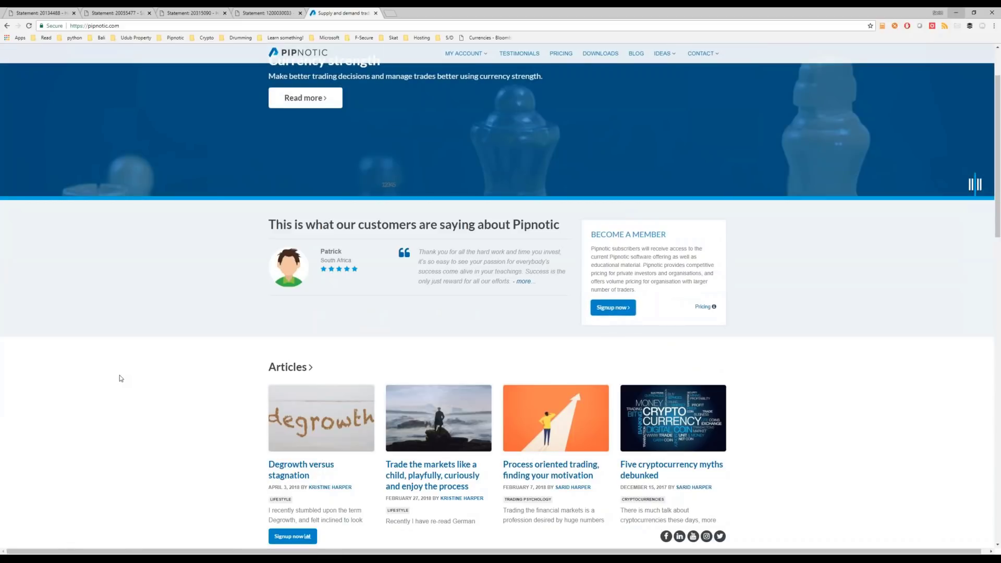
scroll(120, 378, "down", 1)
scroll(121, 378, "down", 1)
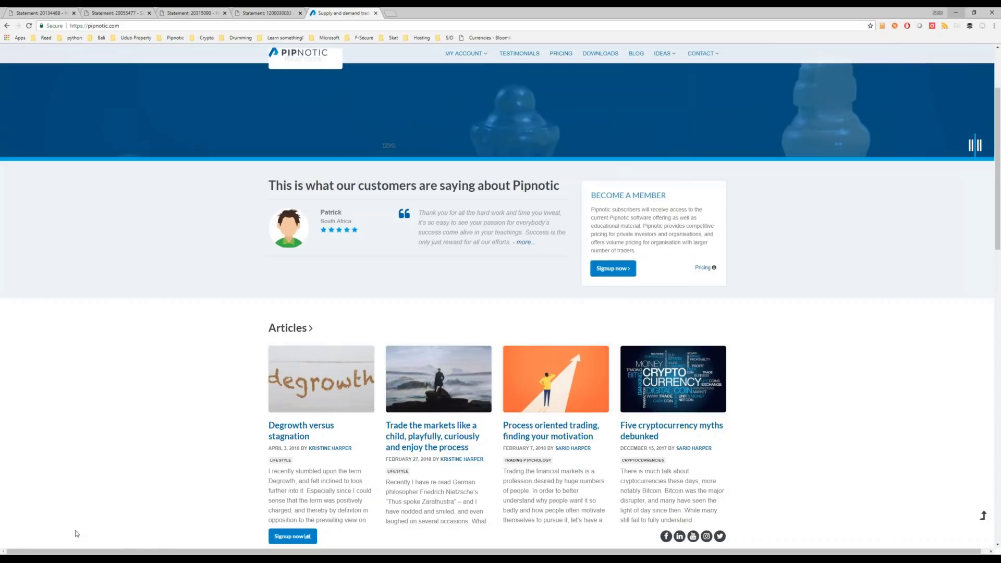
Bring the EURUSD trading chart window forward, then return to the Pipnotic site.
mouse_move(67, 559)
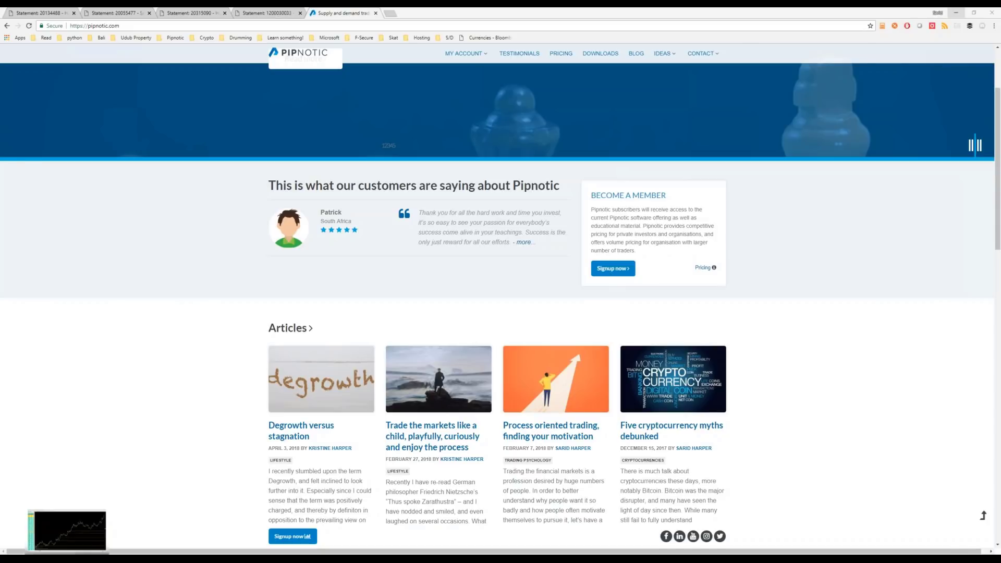
left_click(67, 530)
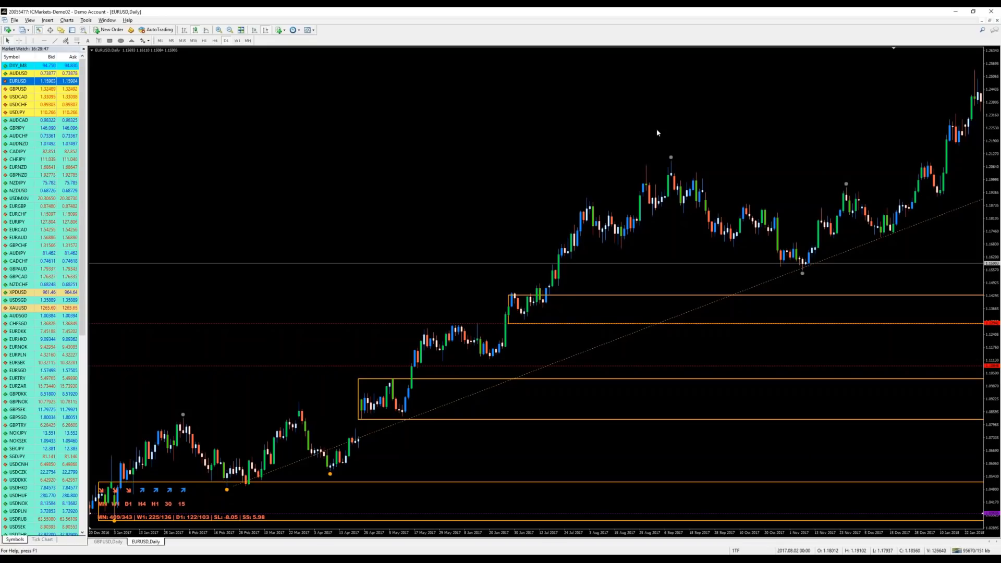
key("alt+Tab")
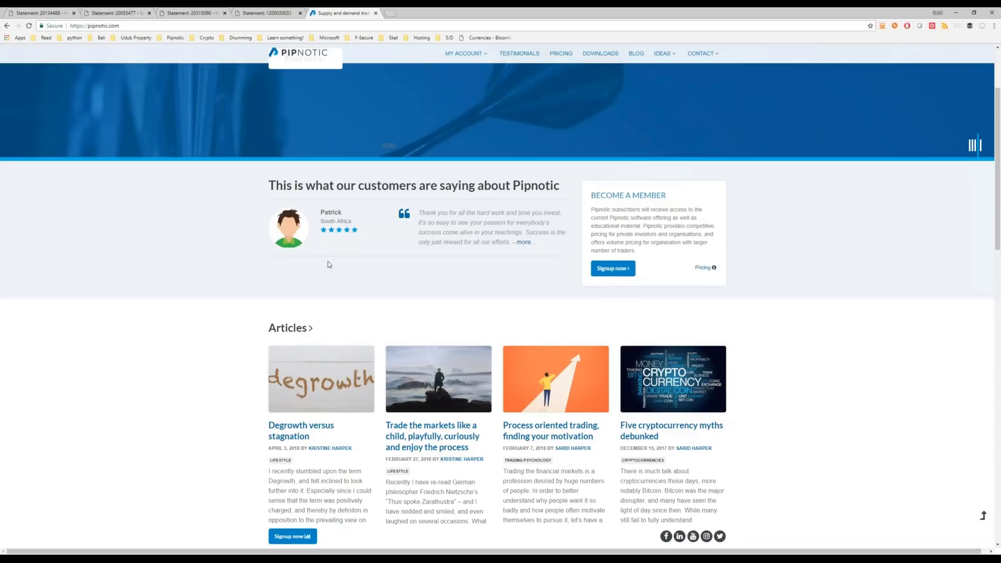